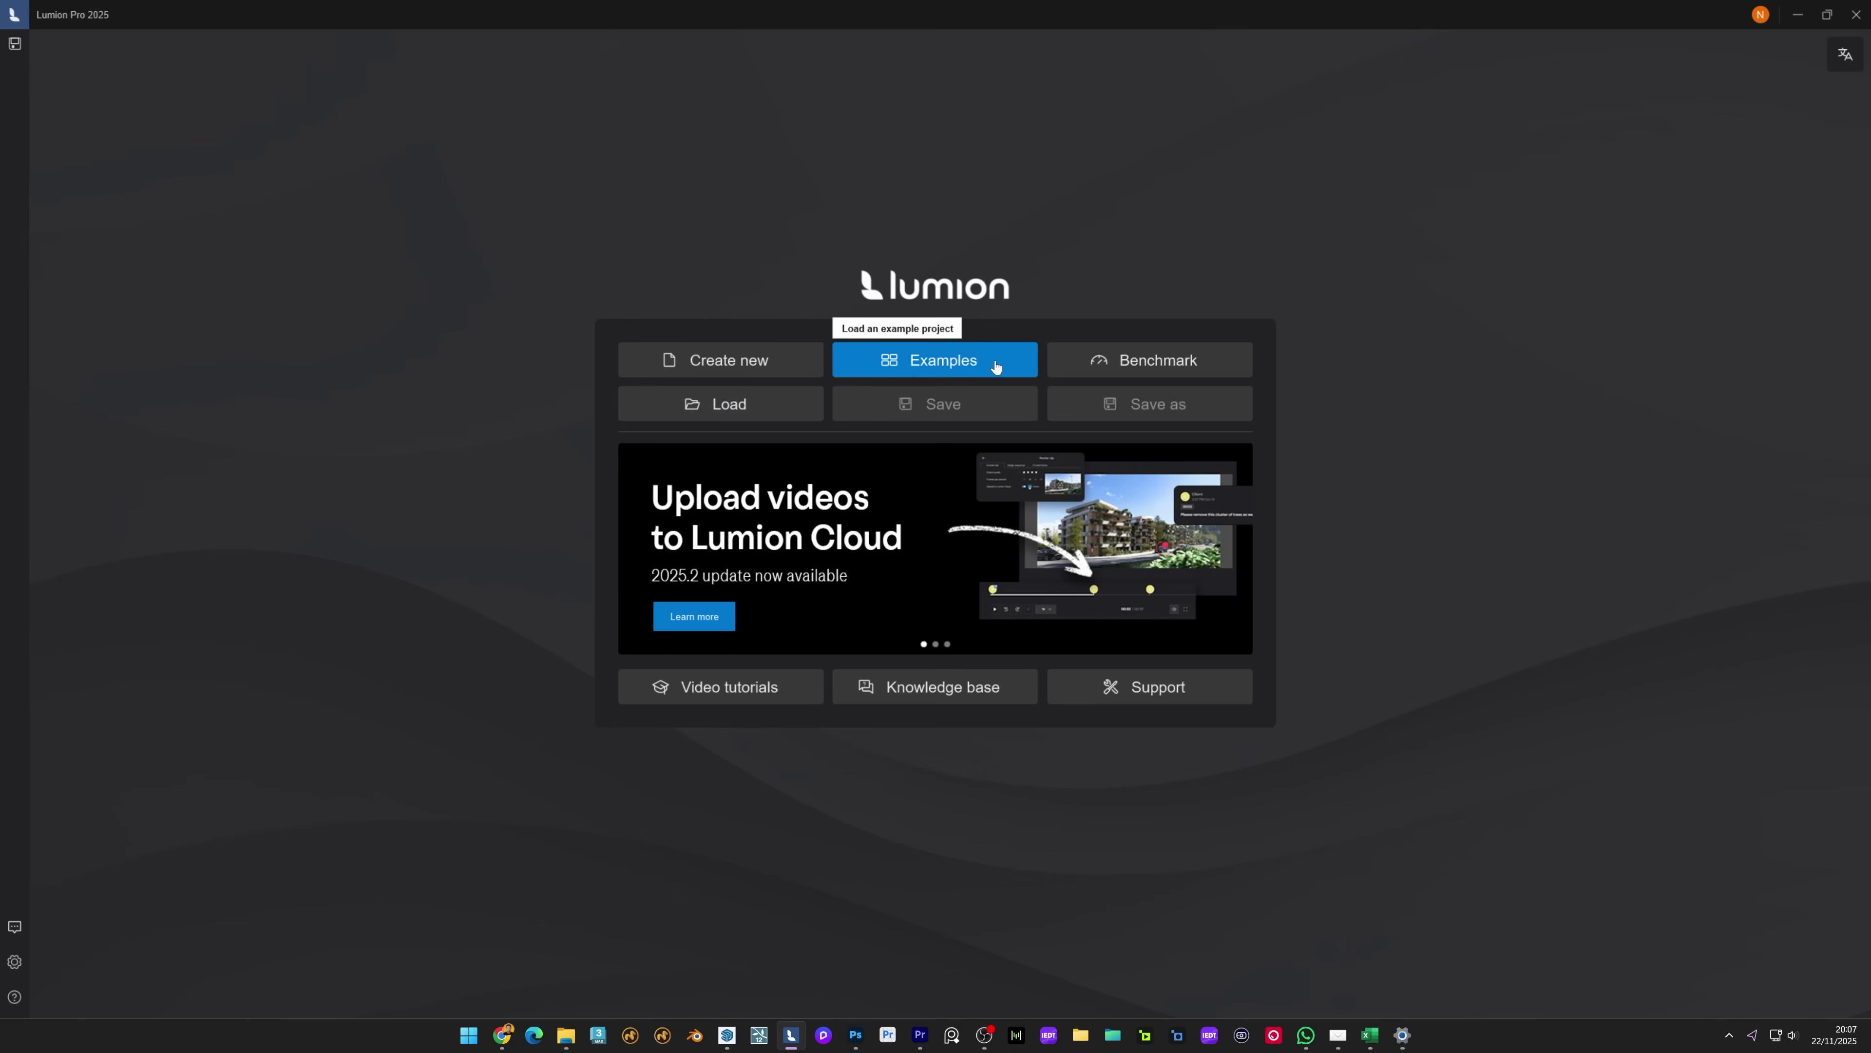
Load the example project of the flat-roofed pool villa surrounded by dense tropical vegetation
click(994, 359)
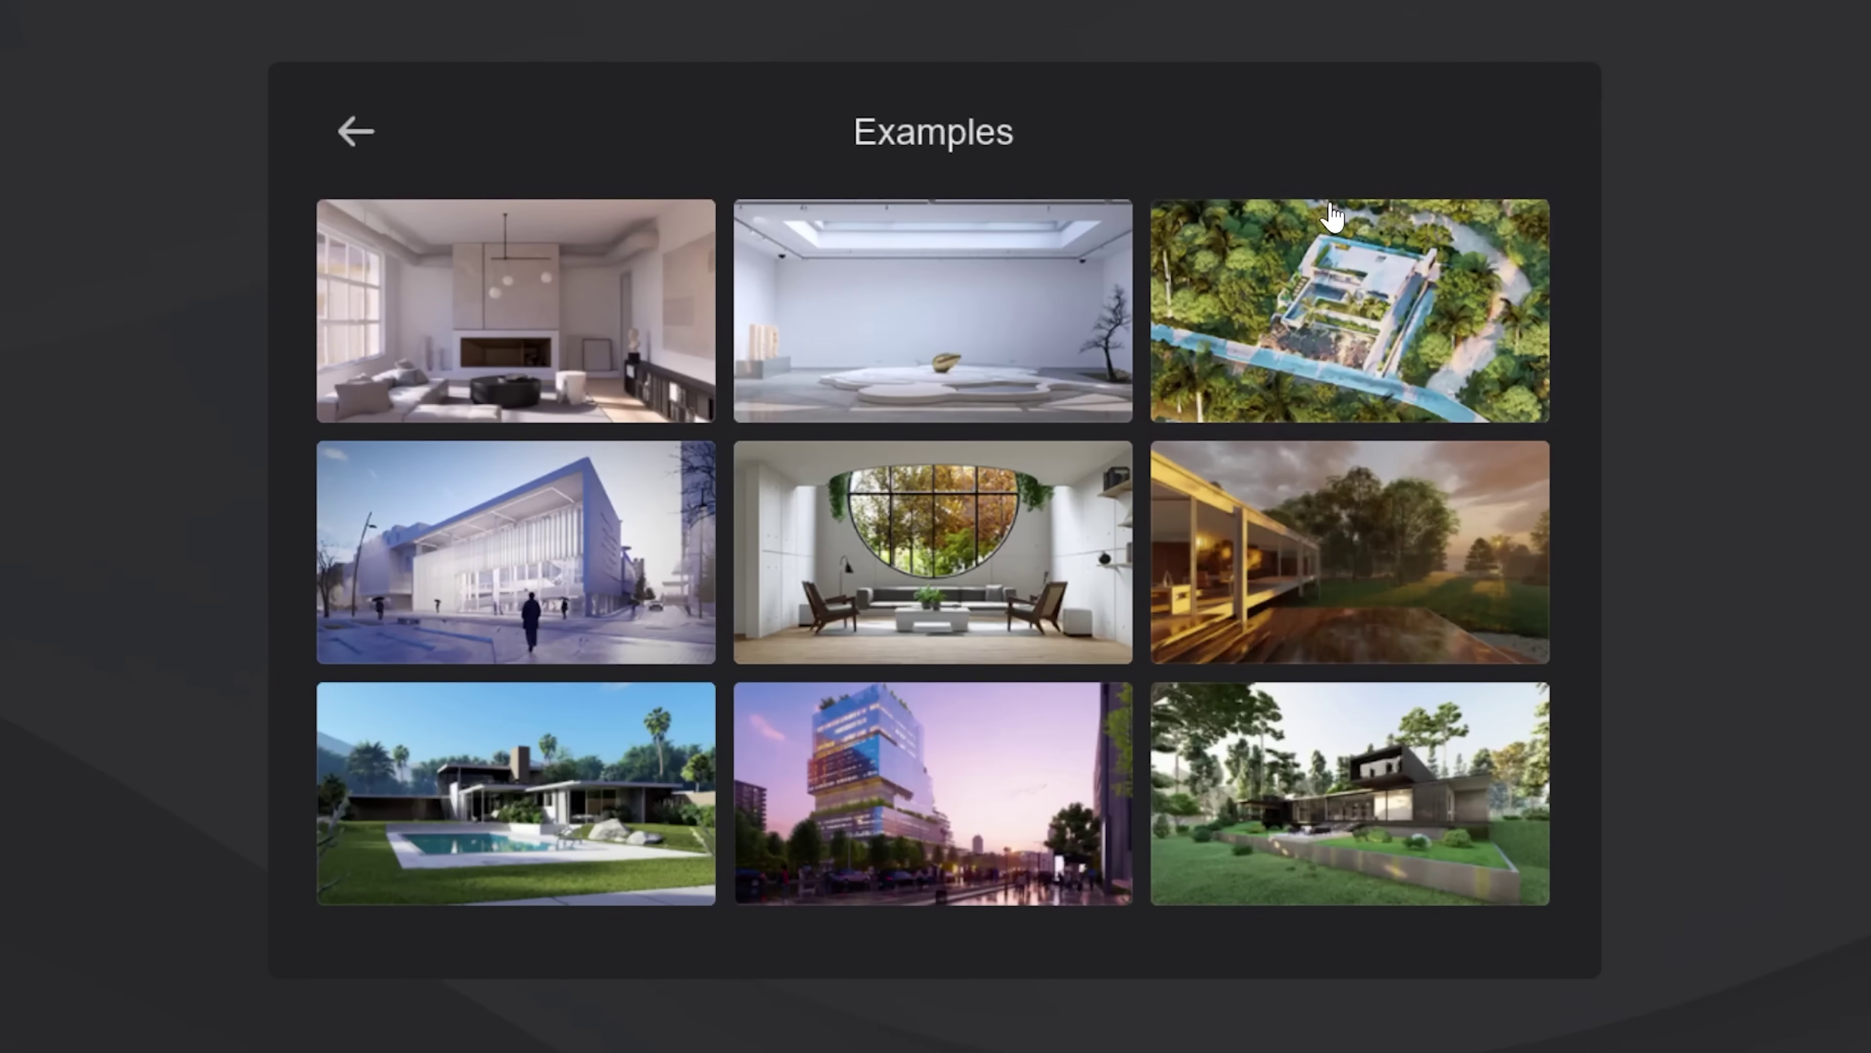
click(1362, 344)
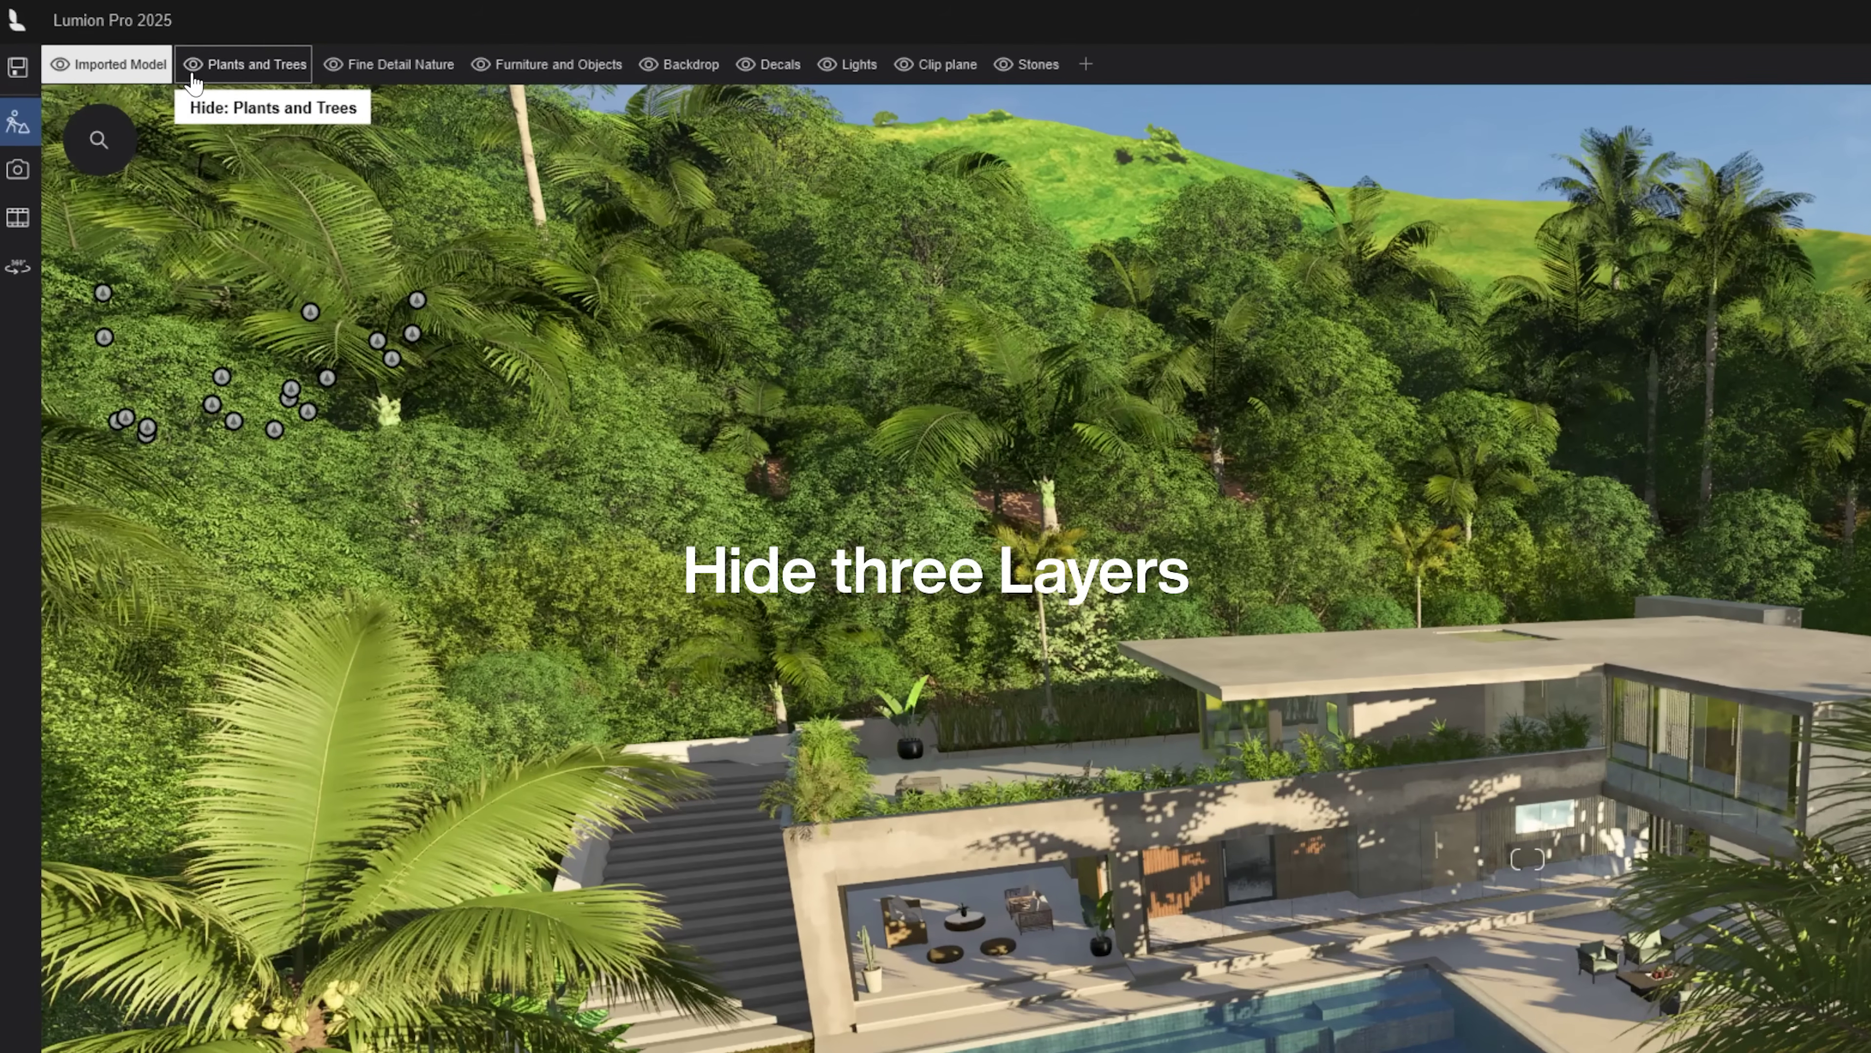
Hide the Plants and Trees, Fine Detail Nature and Backdrop layers
click(194, 65)
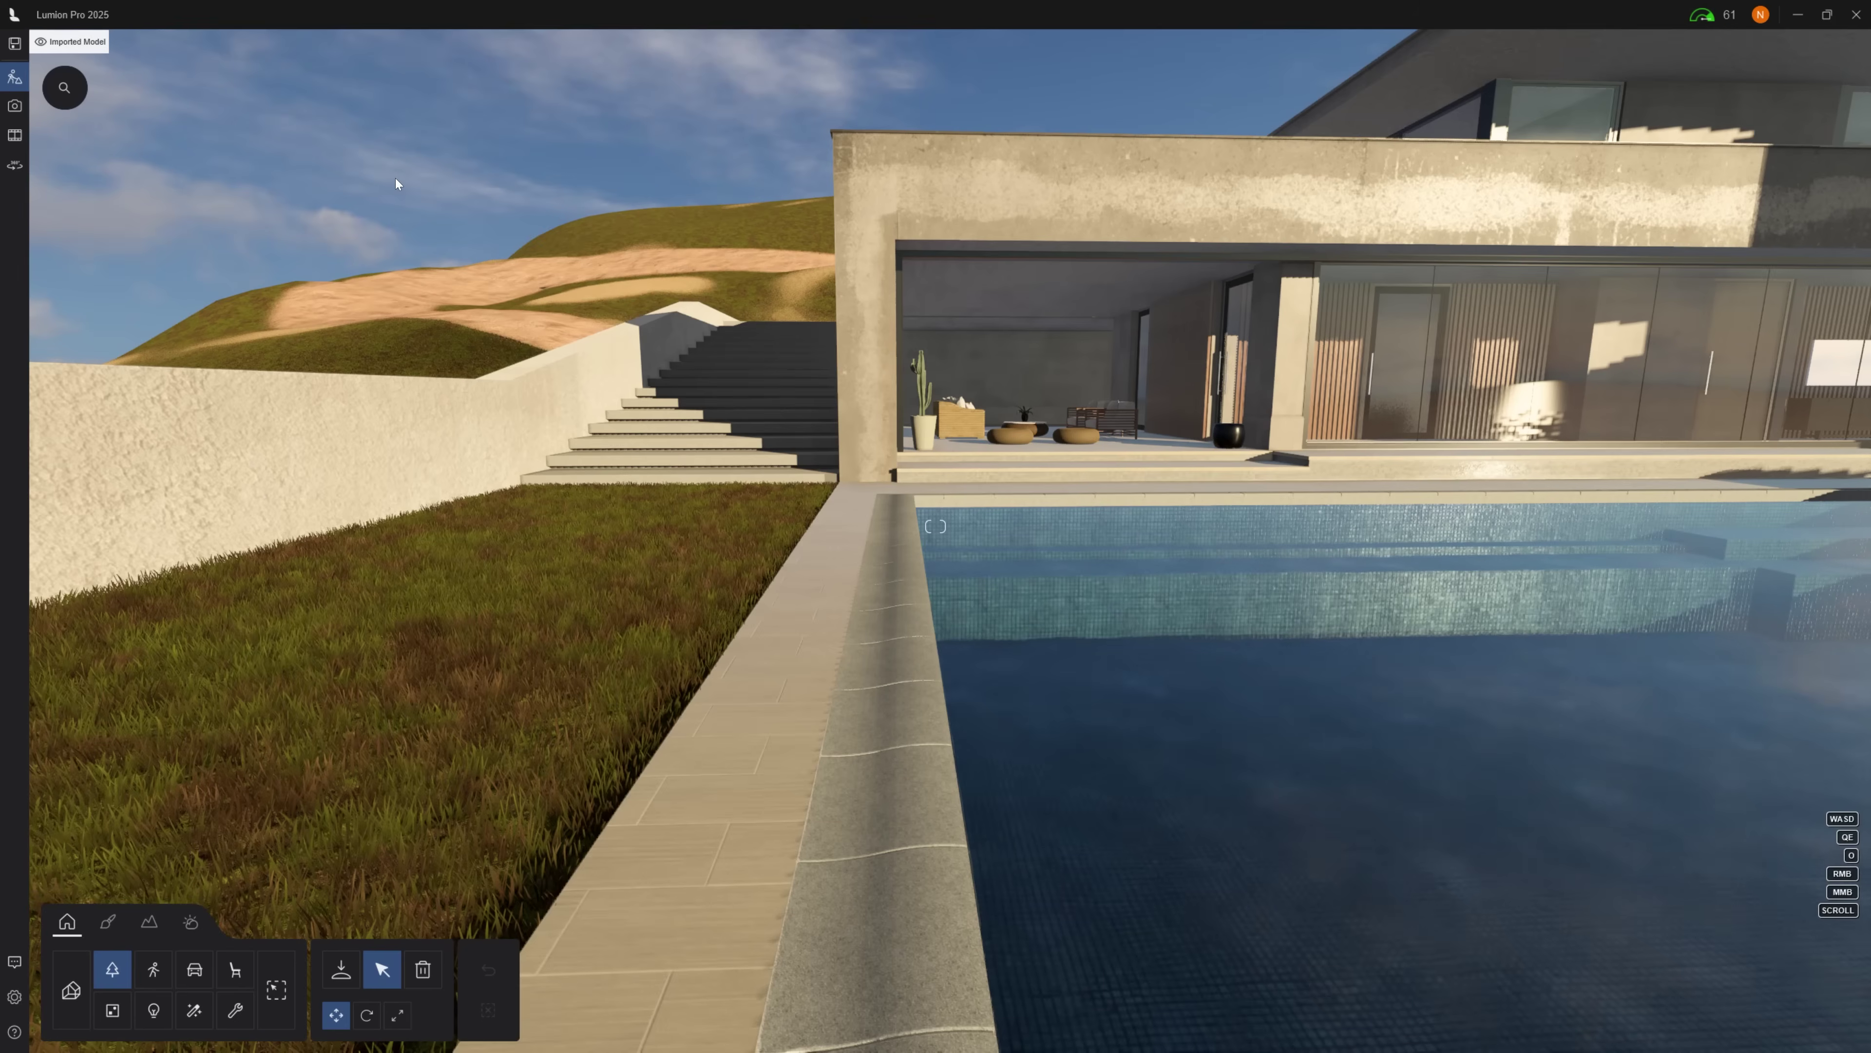
right_drag(394, 178, 472, 193)
key(q)
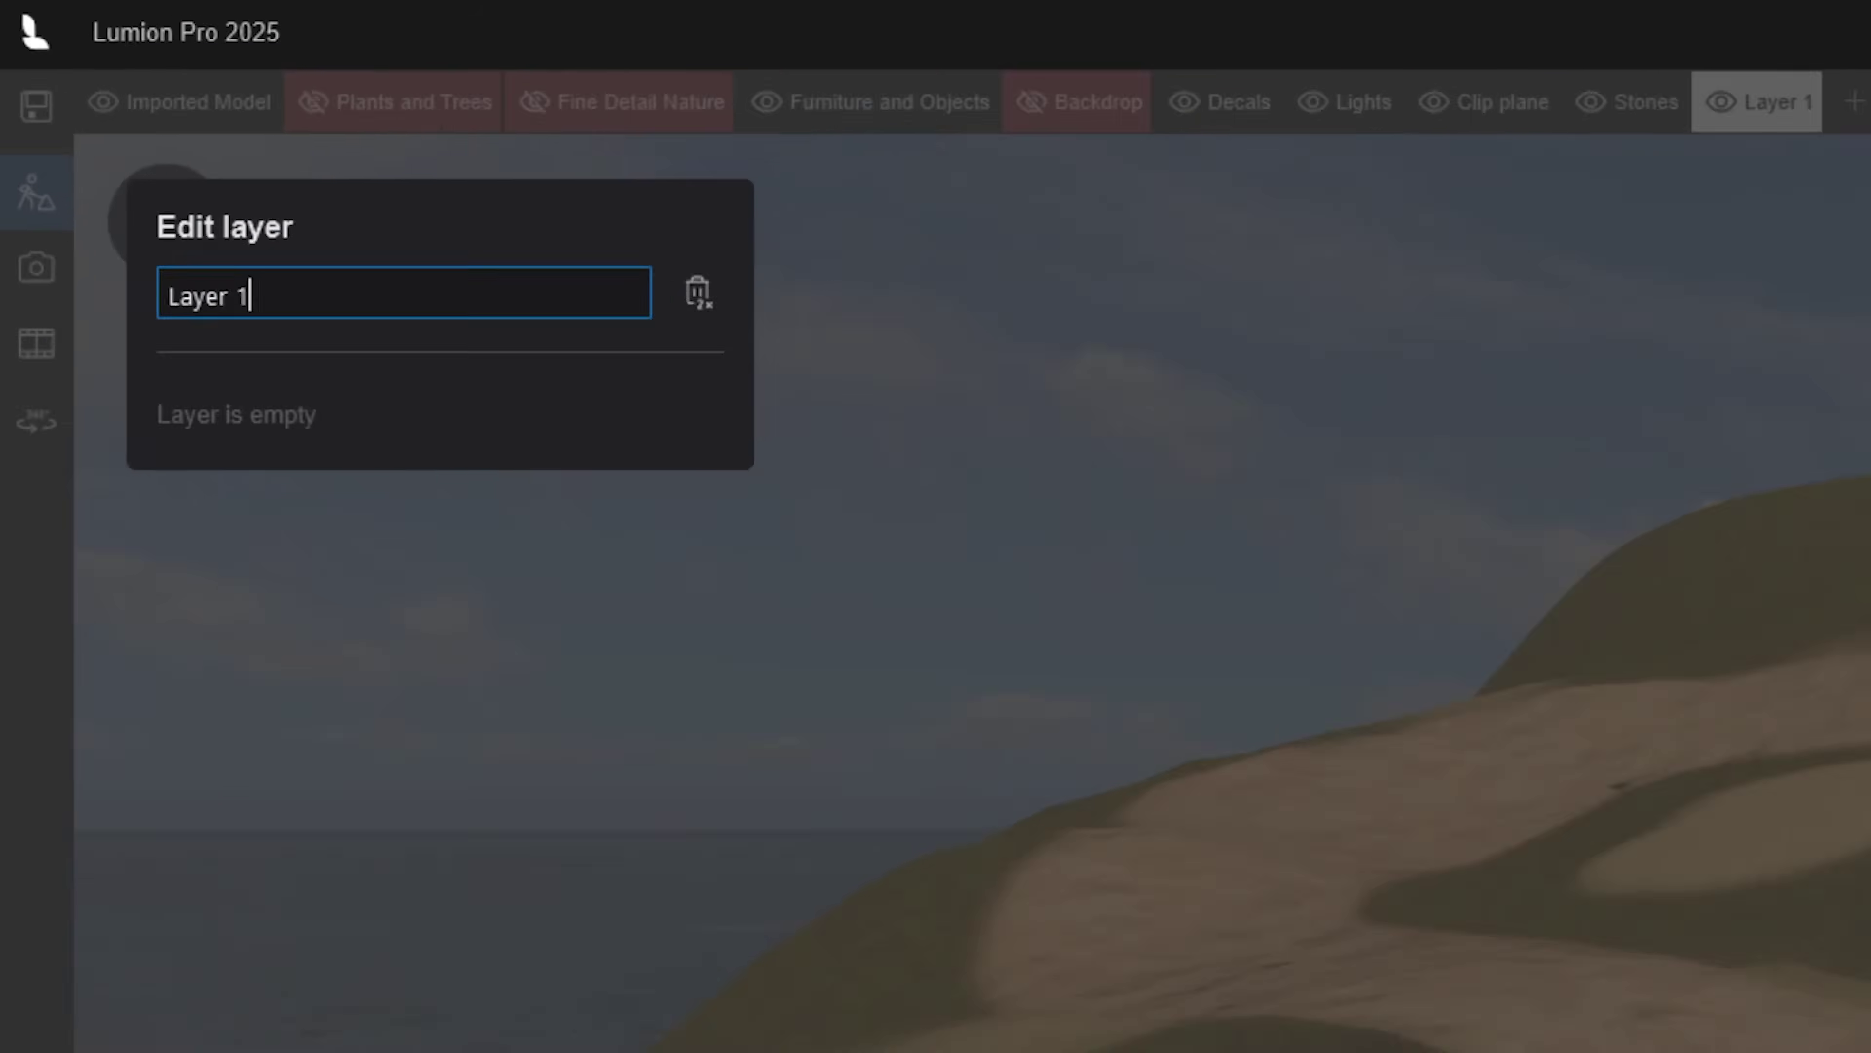
Rename the new layer Bushes and set nature objects to line placement
key(ctrl+a)
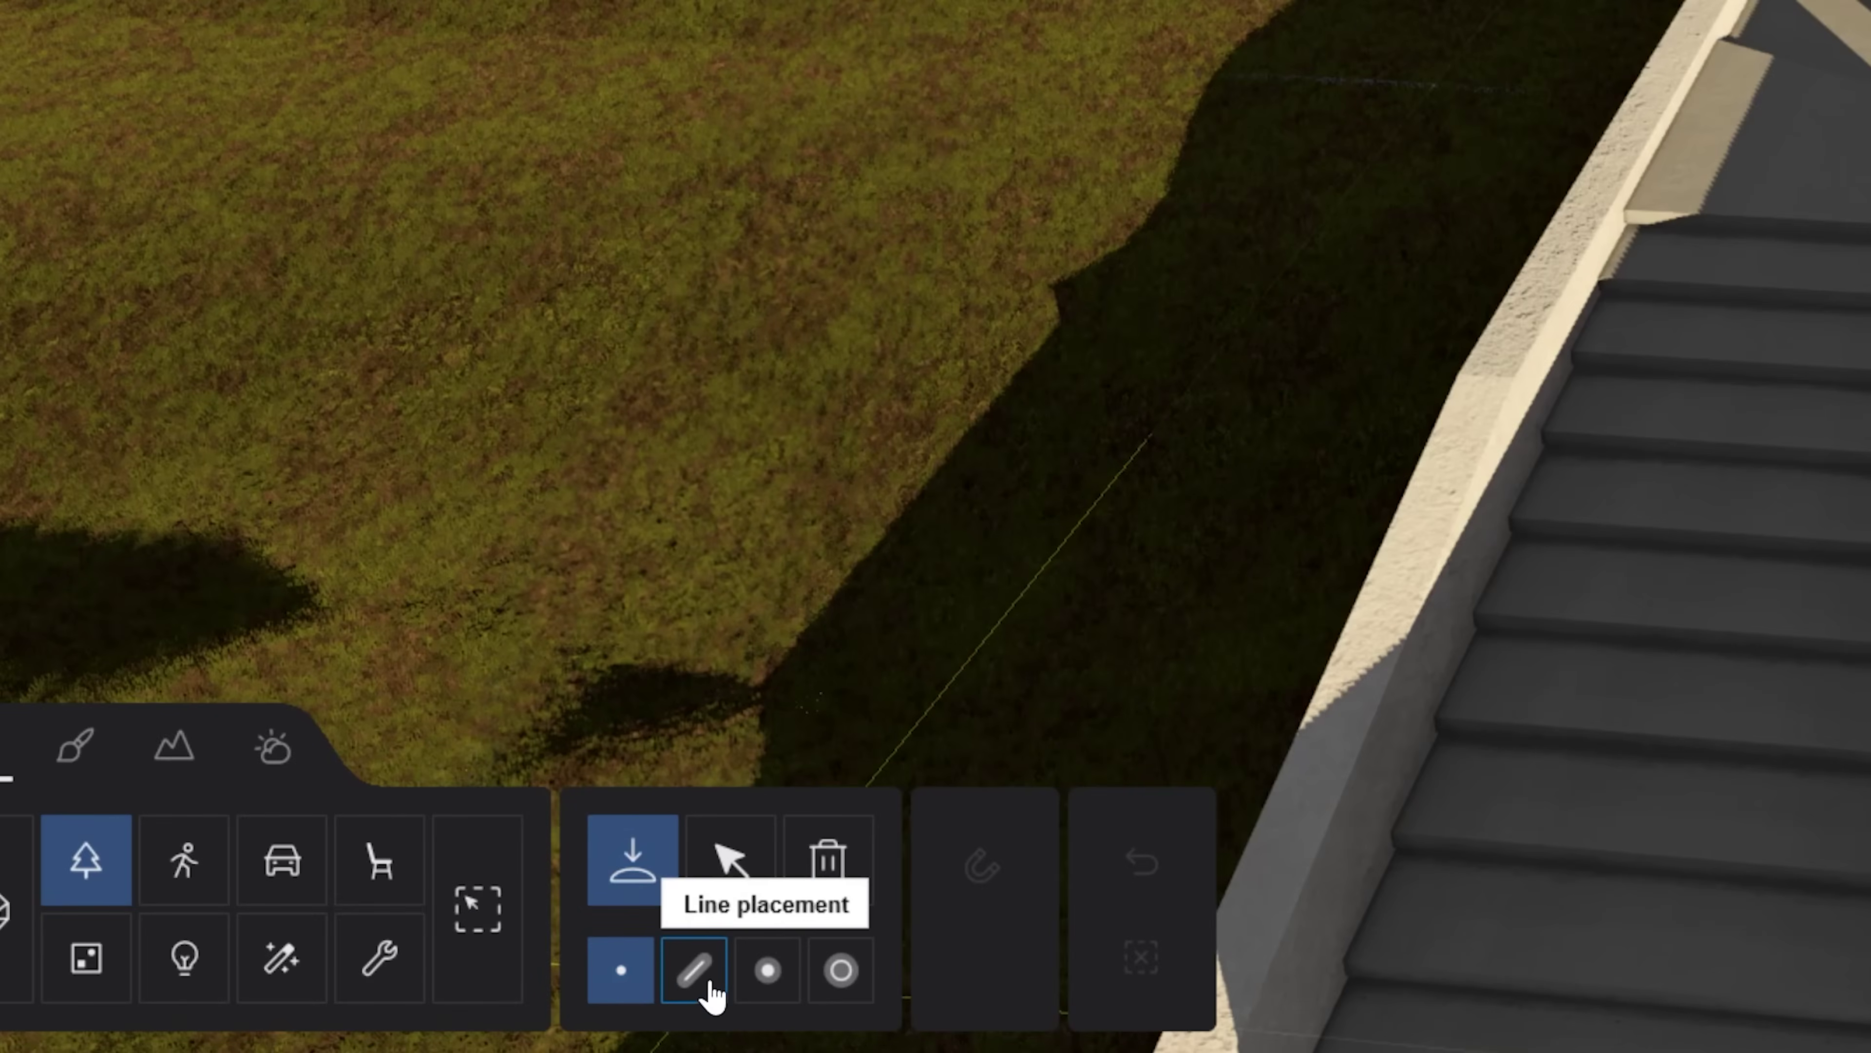
click(695, 971)
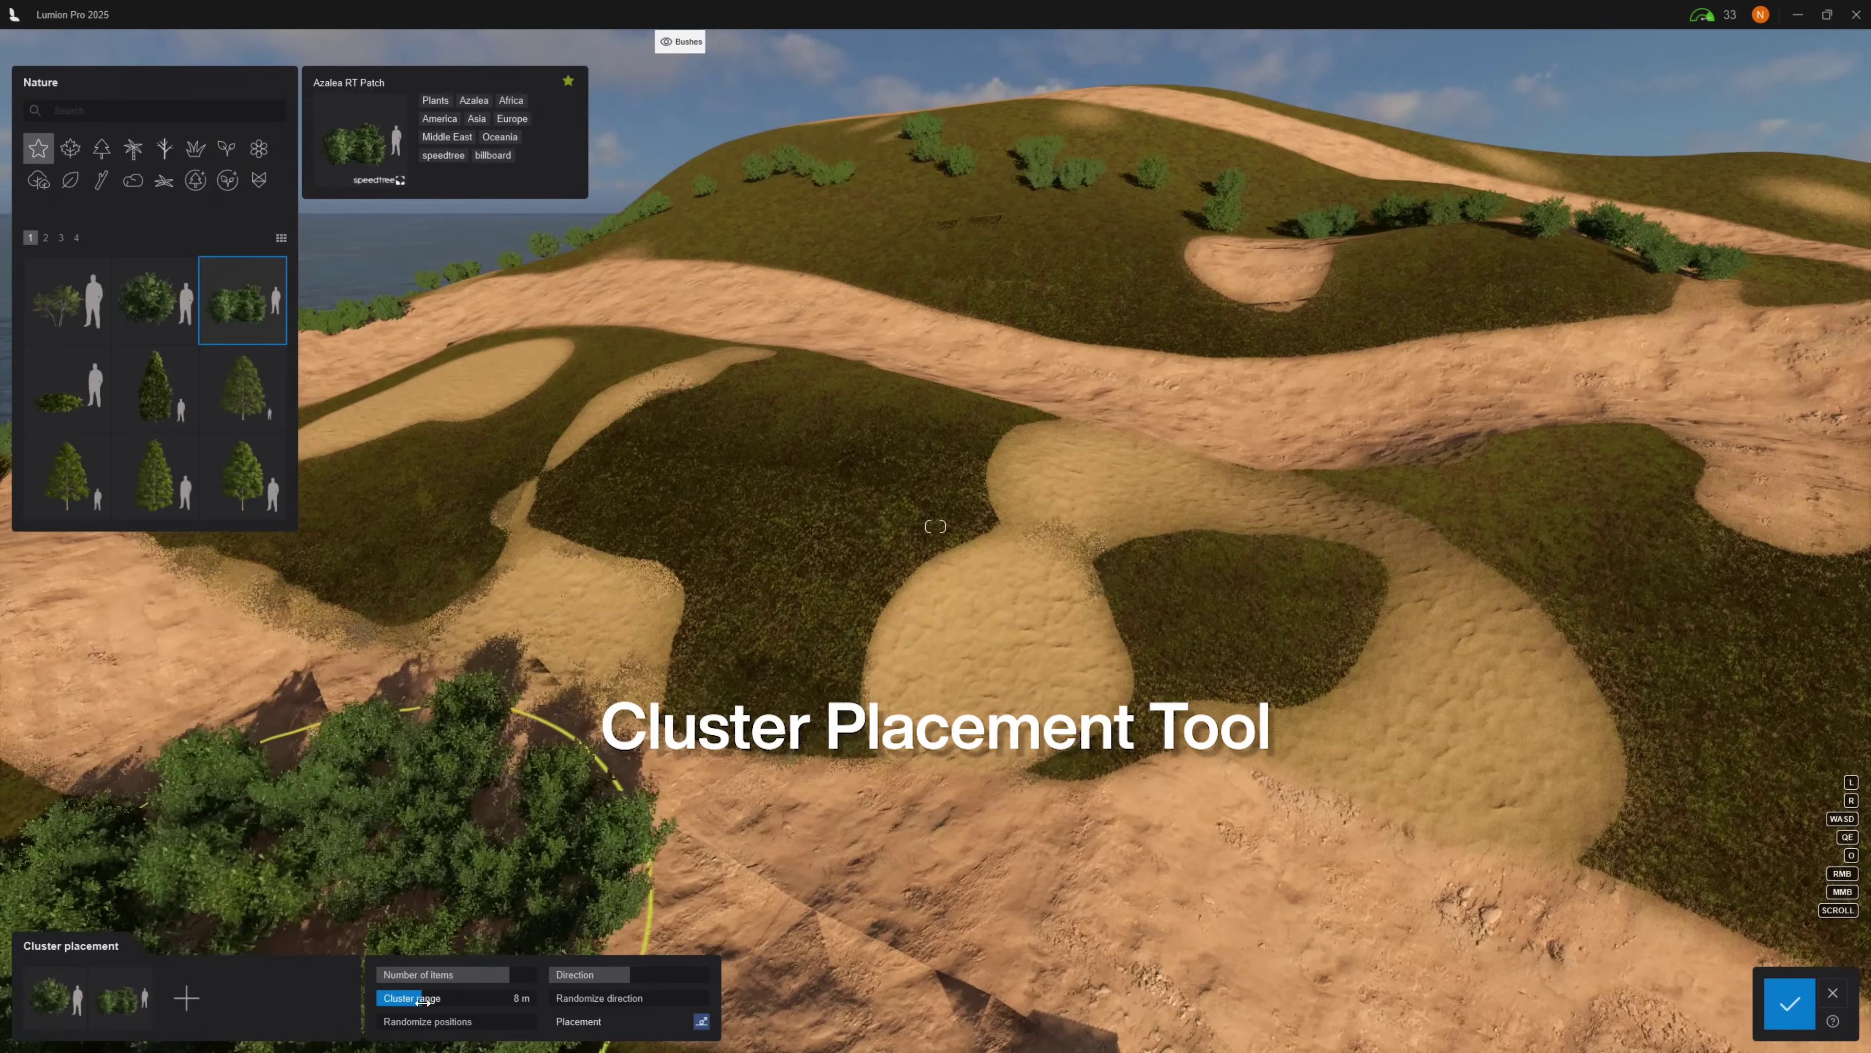
Randomize the positions in the Azalea RT Patch cluster and place bush clusters across the hills behind the villa
click(393, 1022)
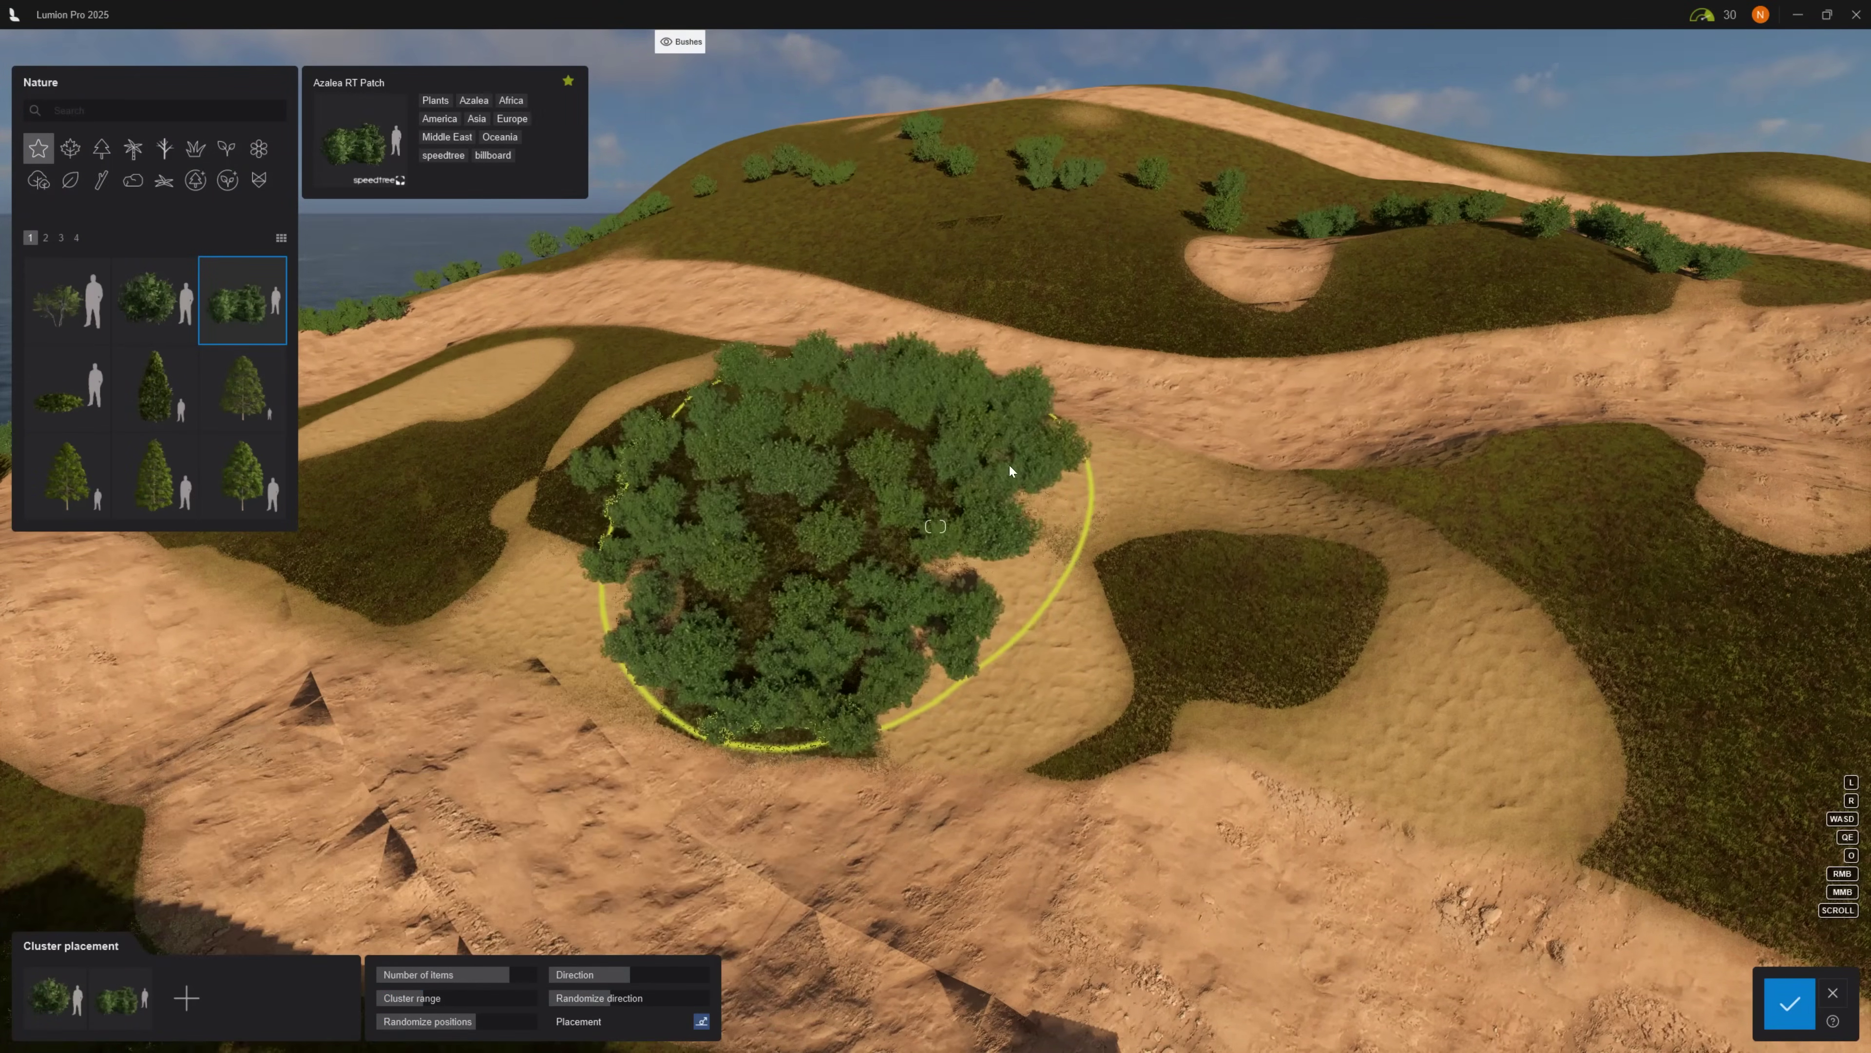
click(856, 585)
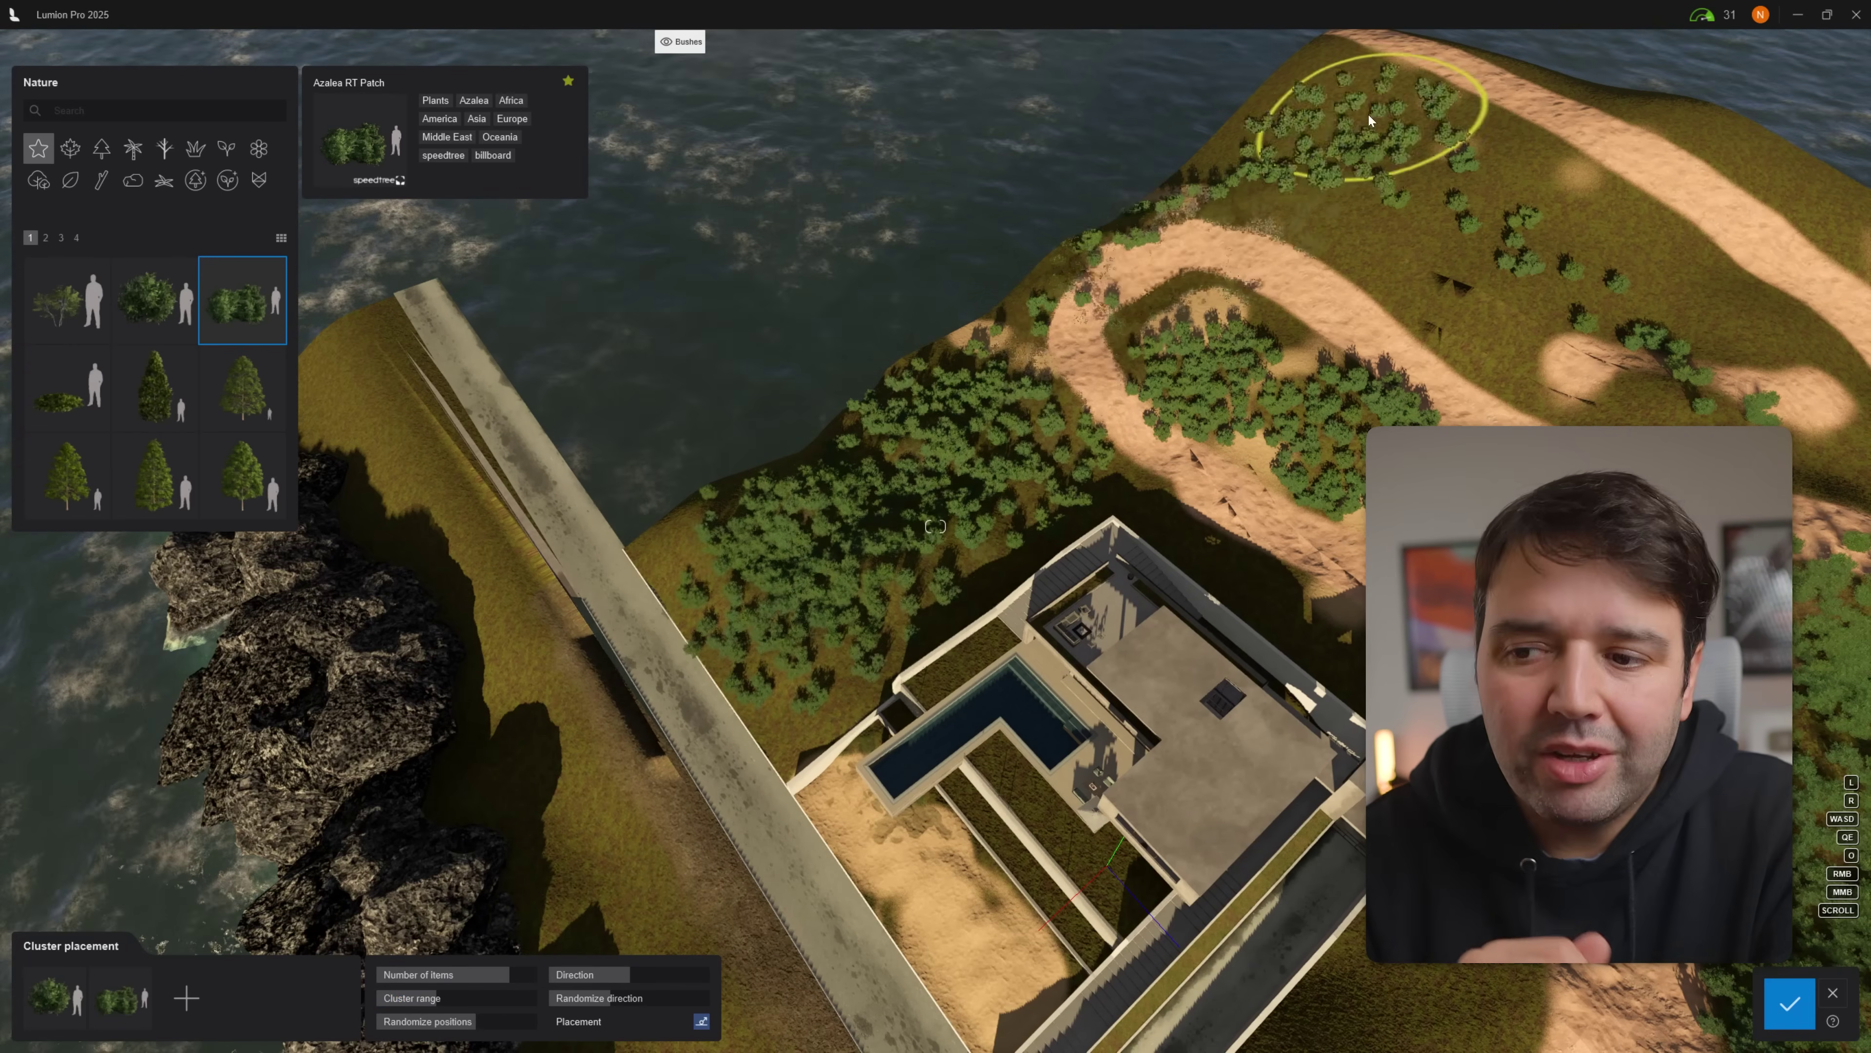
click(1356, 180)
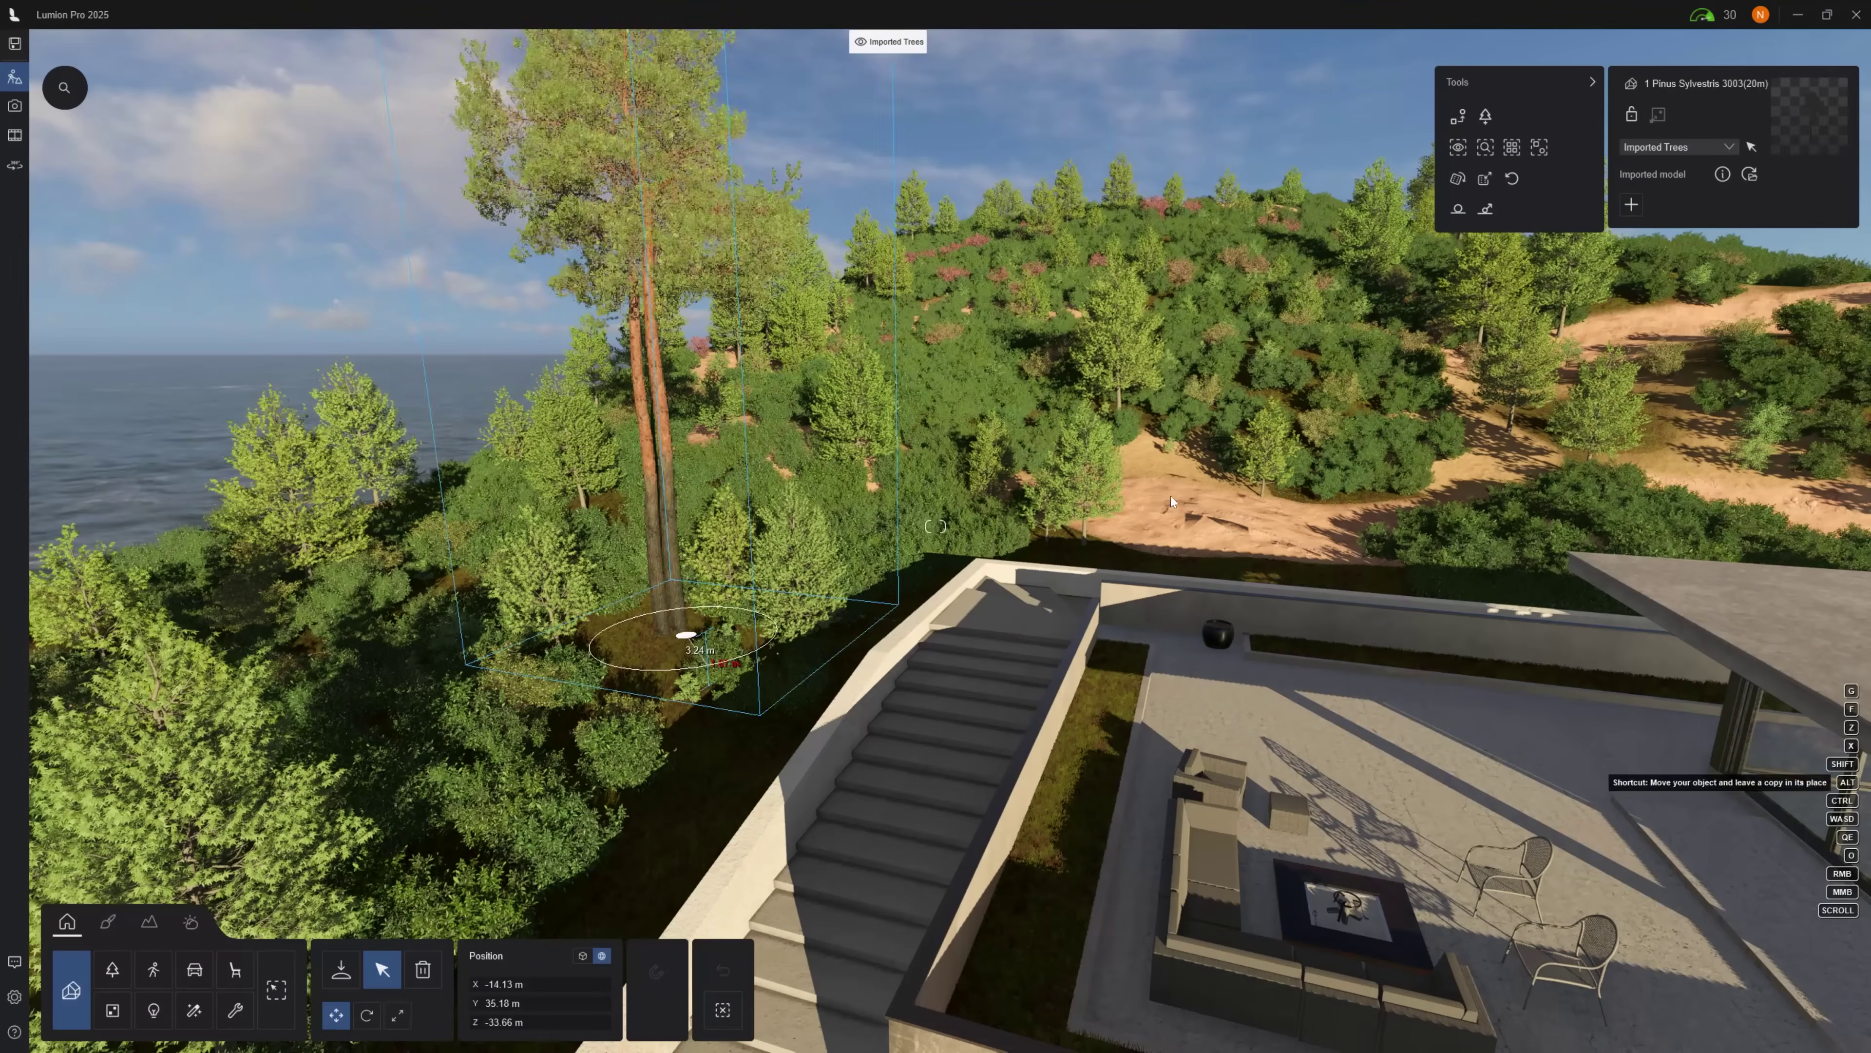
Place a copy of the imported Pinus Sylvestris pine on the hillside behind the terrace stairs
drag(1171, 496, 1138, 460)
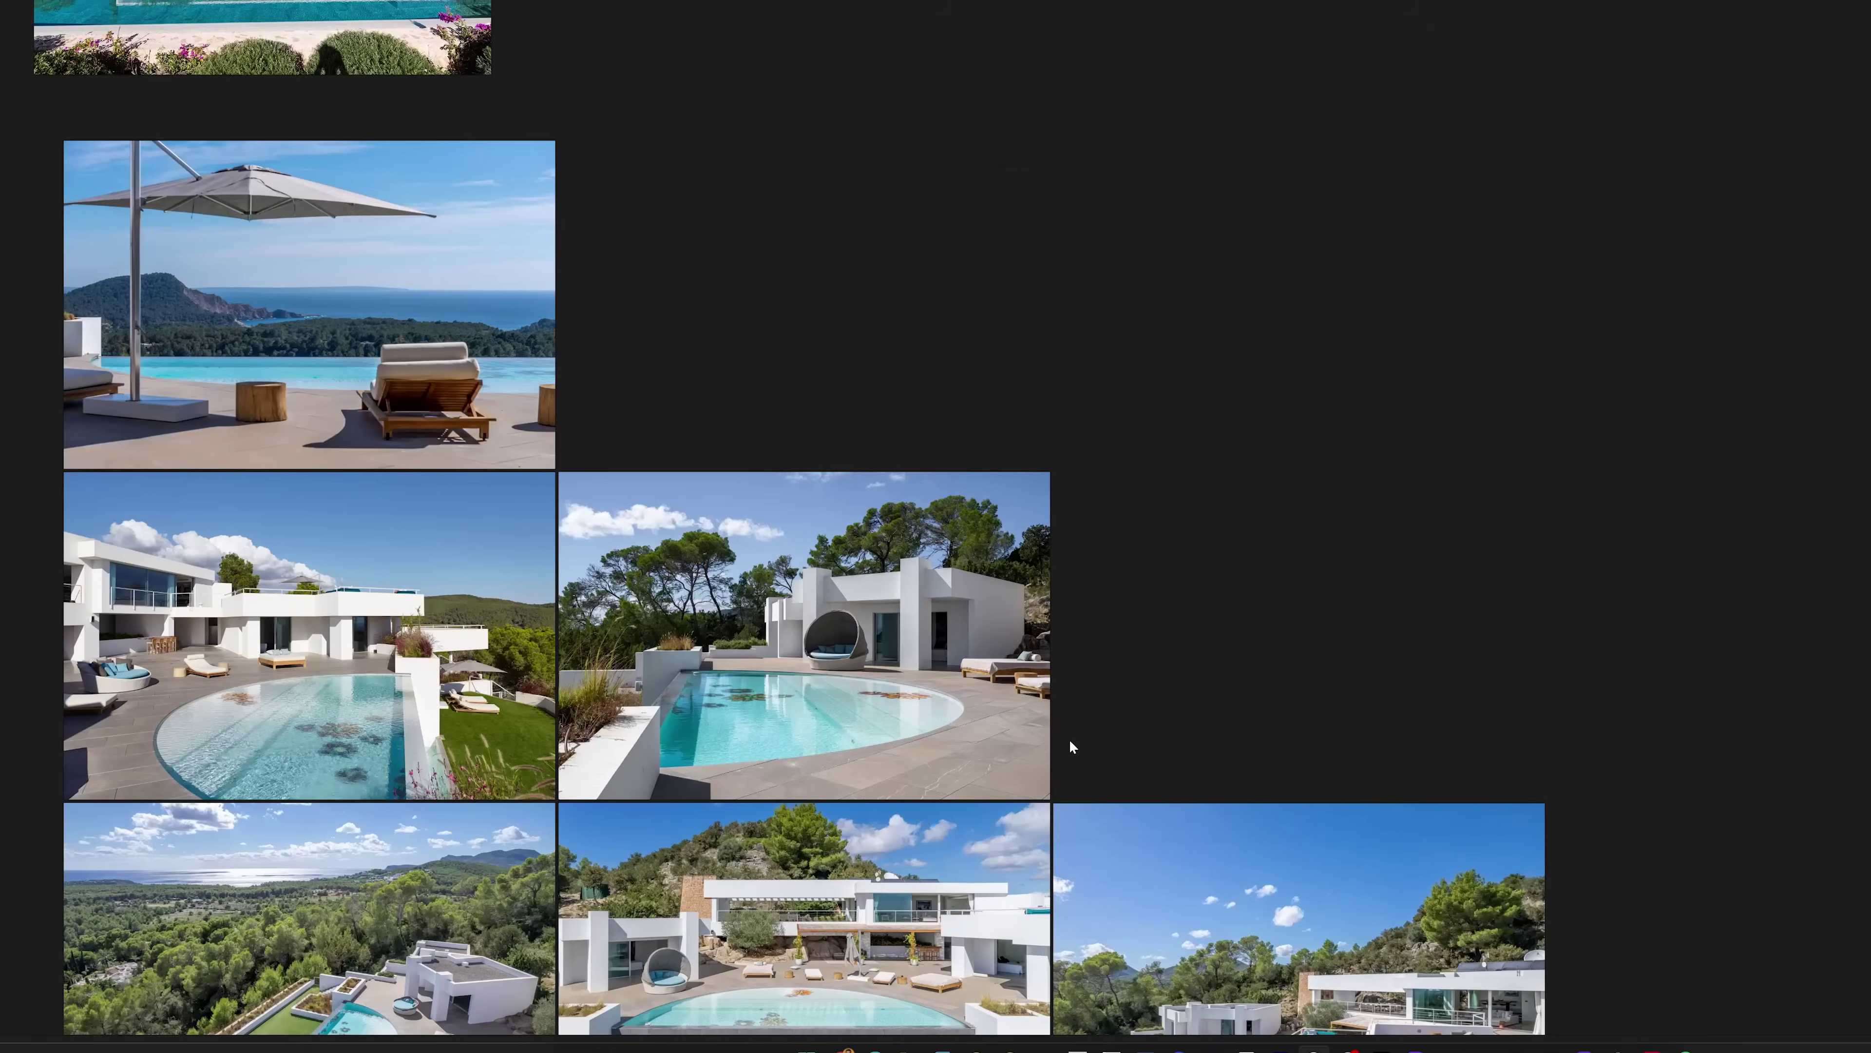
Examine the villa reference photos for hillside vegetation and rocks, and enlarge the Icelandic Rocky Ground preview on Fab
scroll(1069, 739, down, 5)
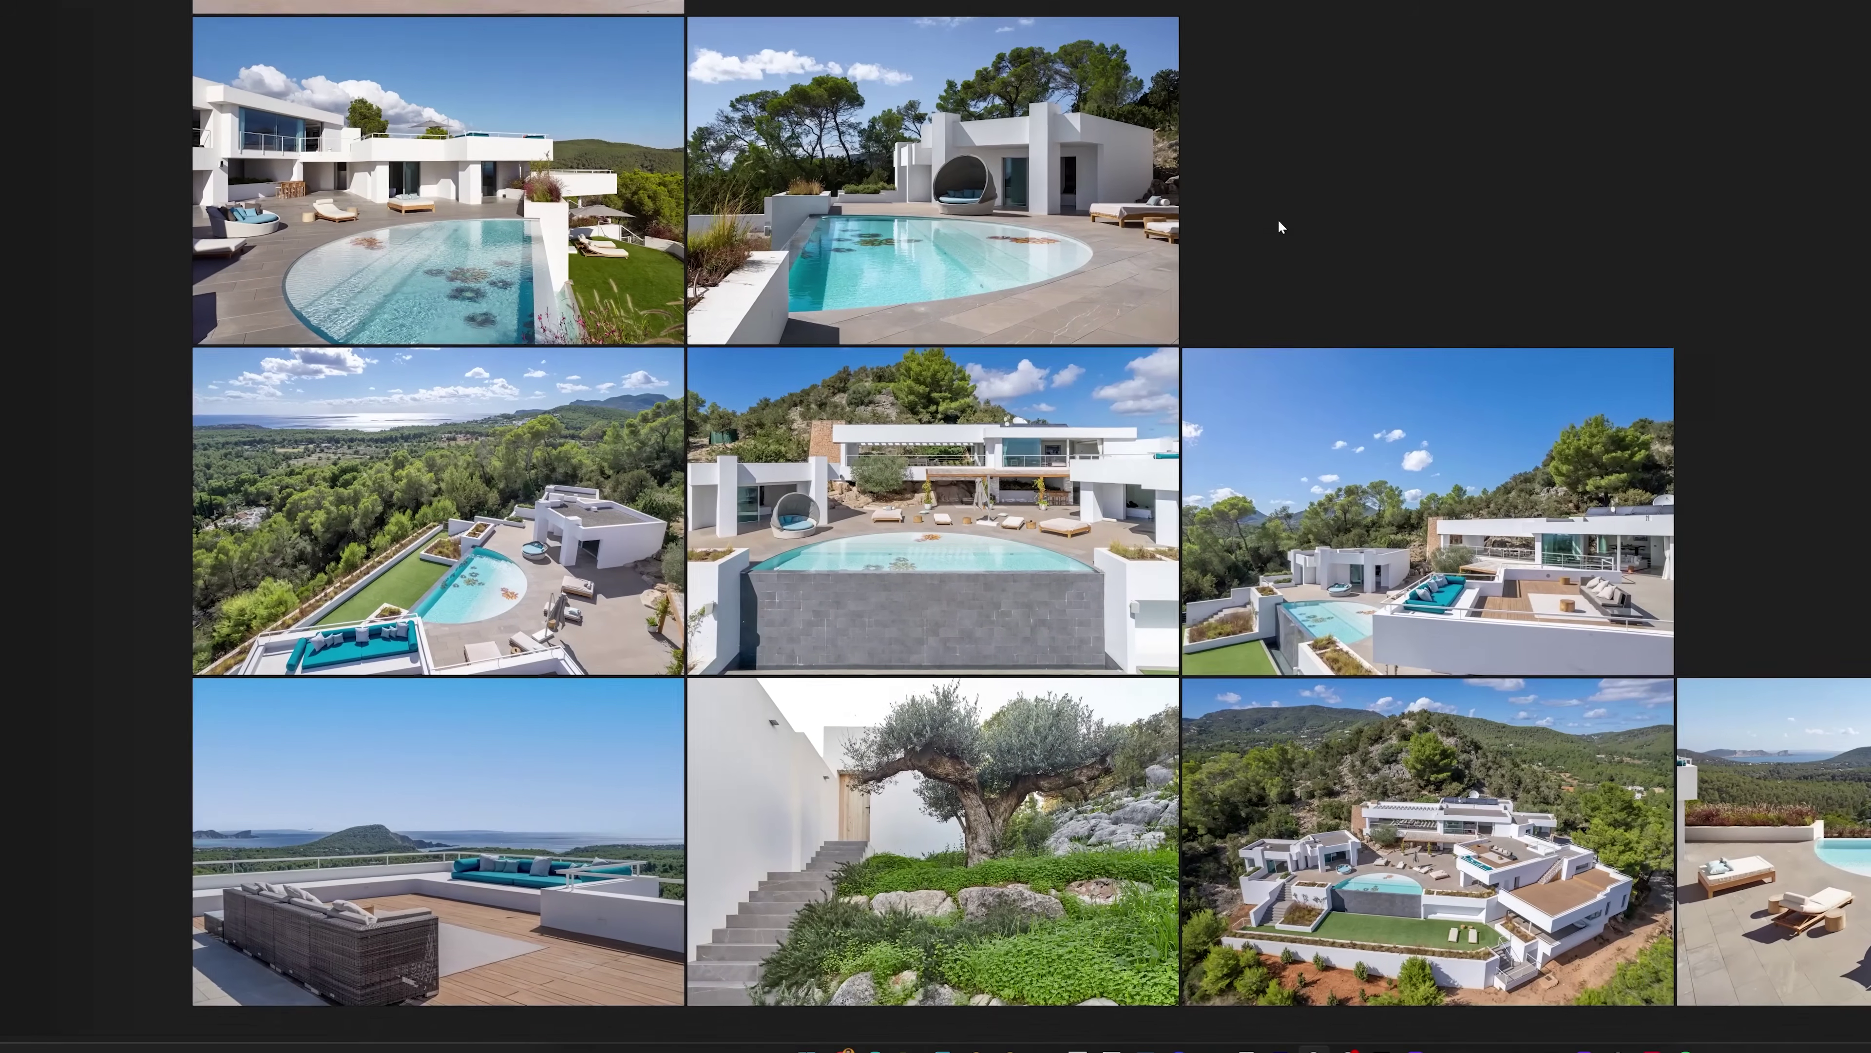
drag(1277, 219, 972, 229)
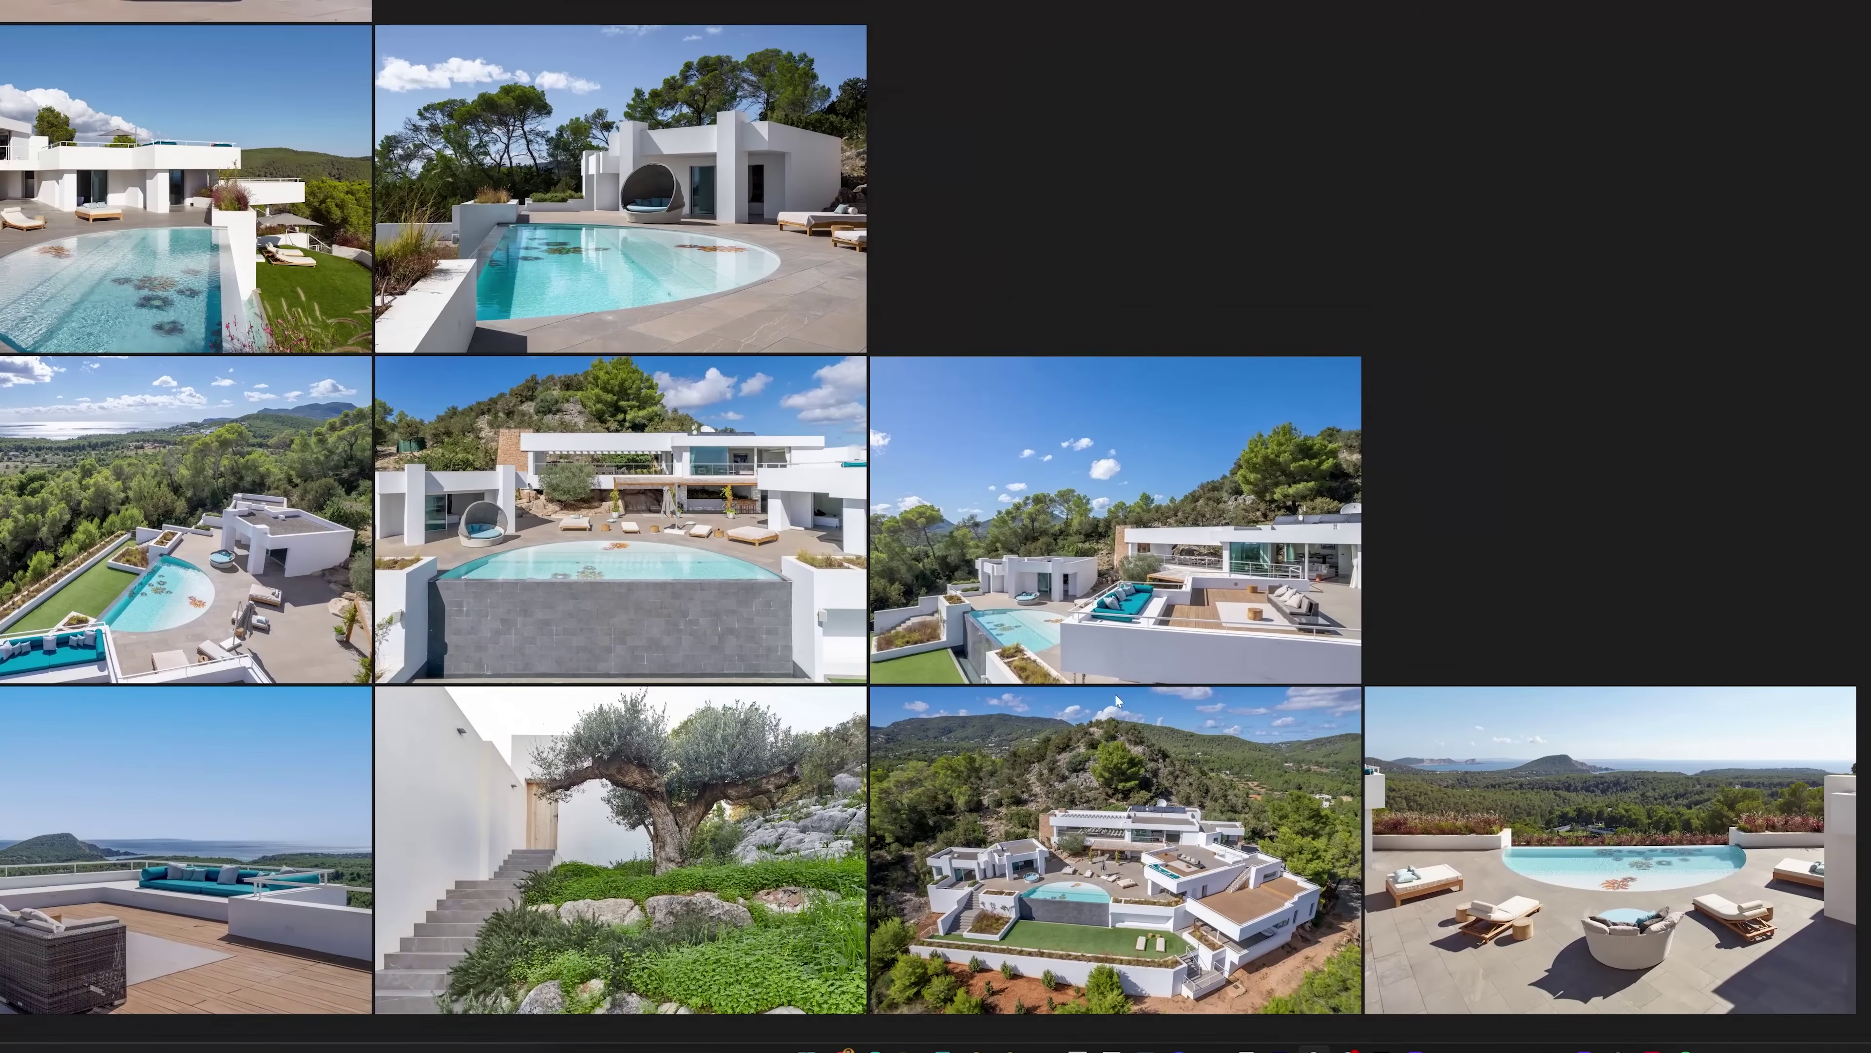
scroll(1114, 693, up, 5)
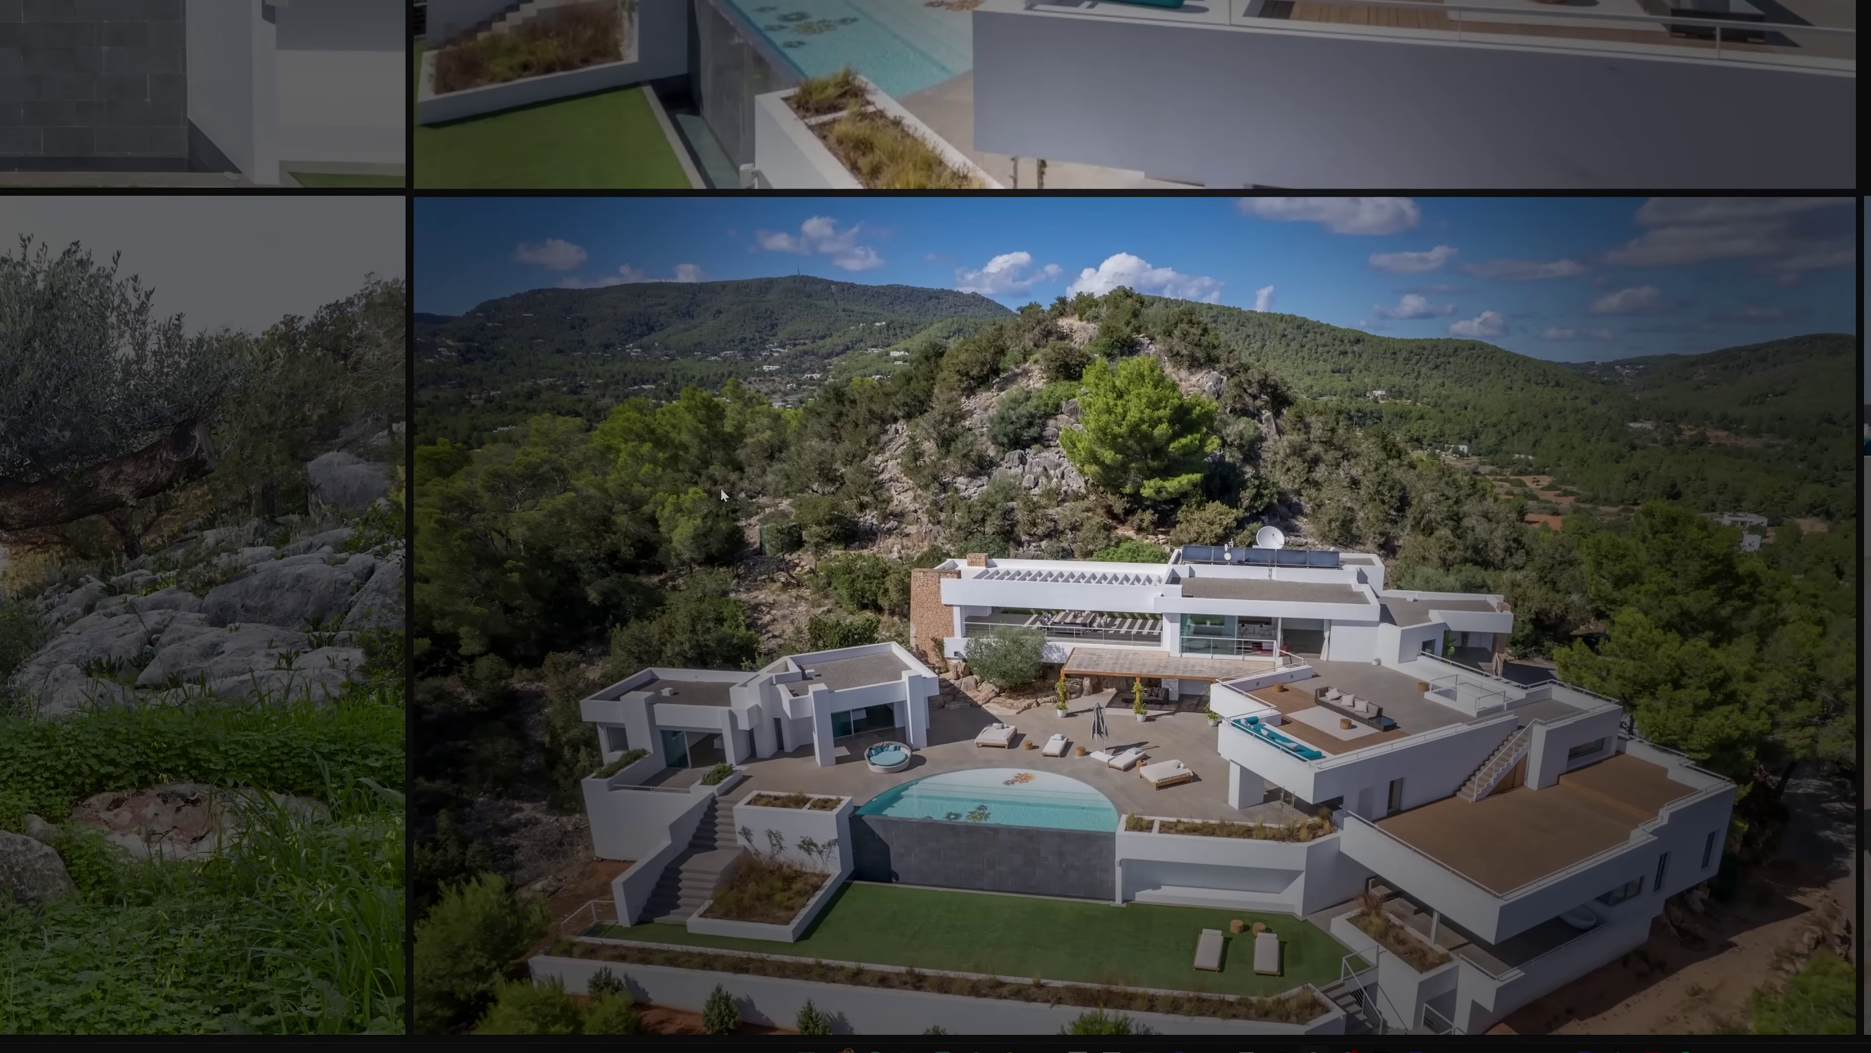
scroll(787, 644, up, 3)
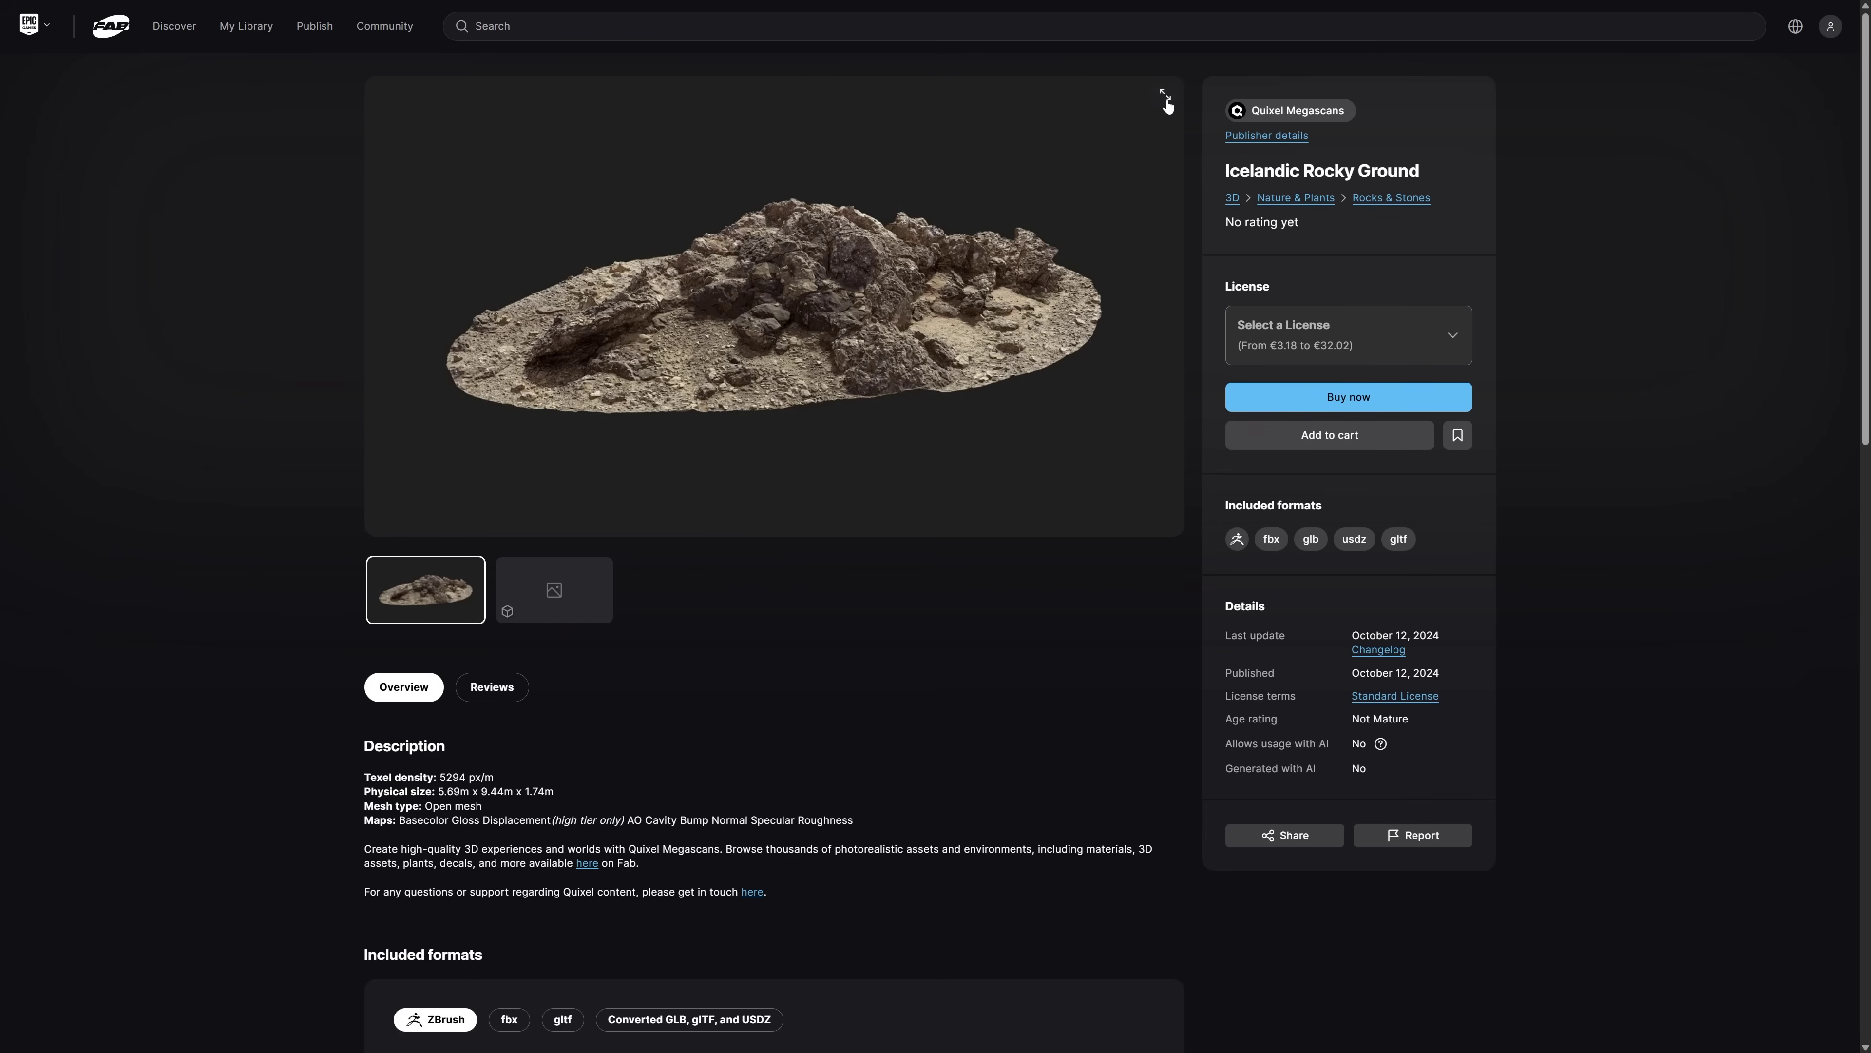
click(1164, 96)
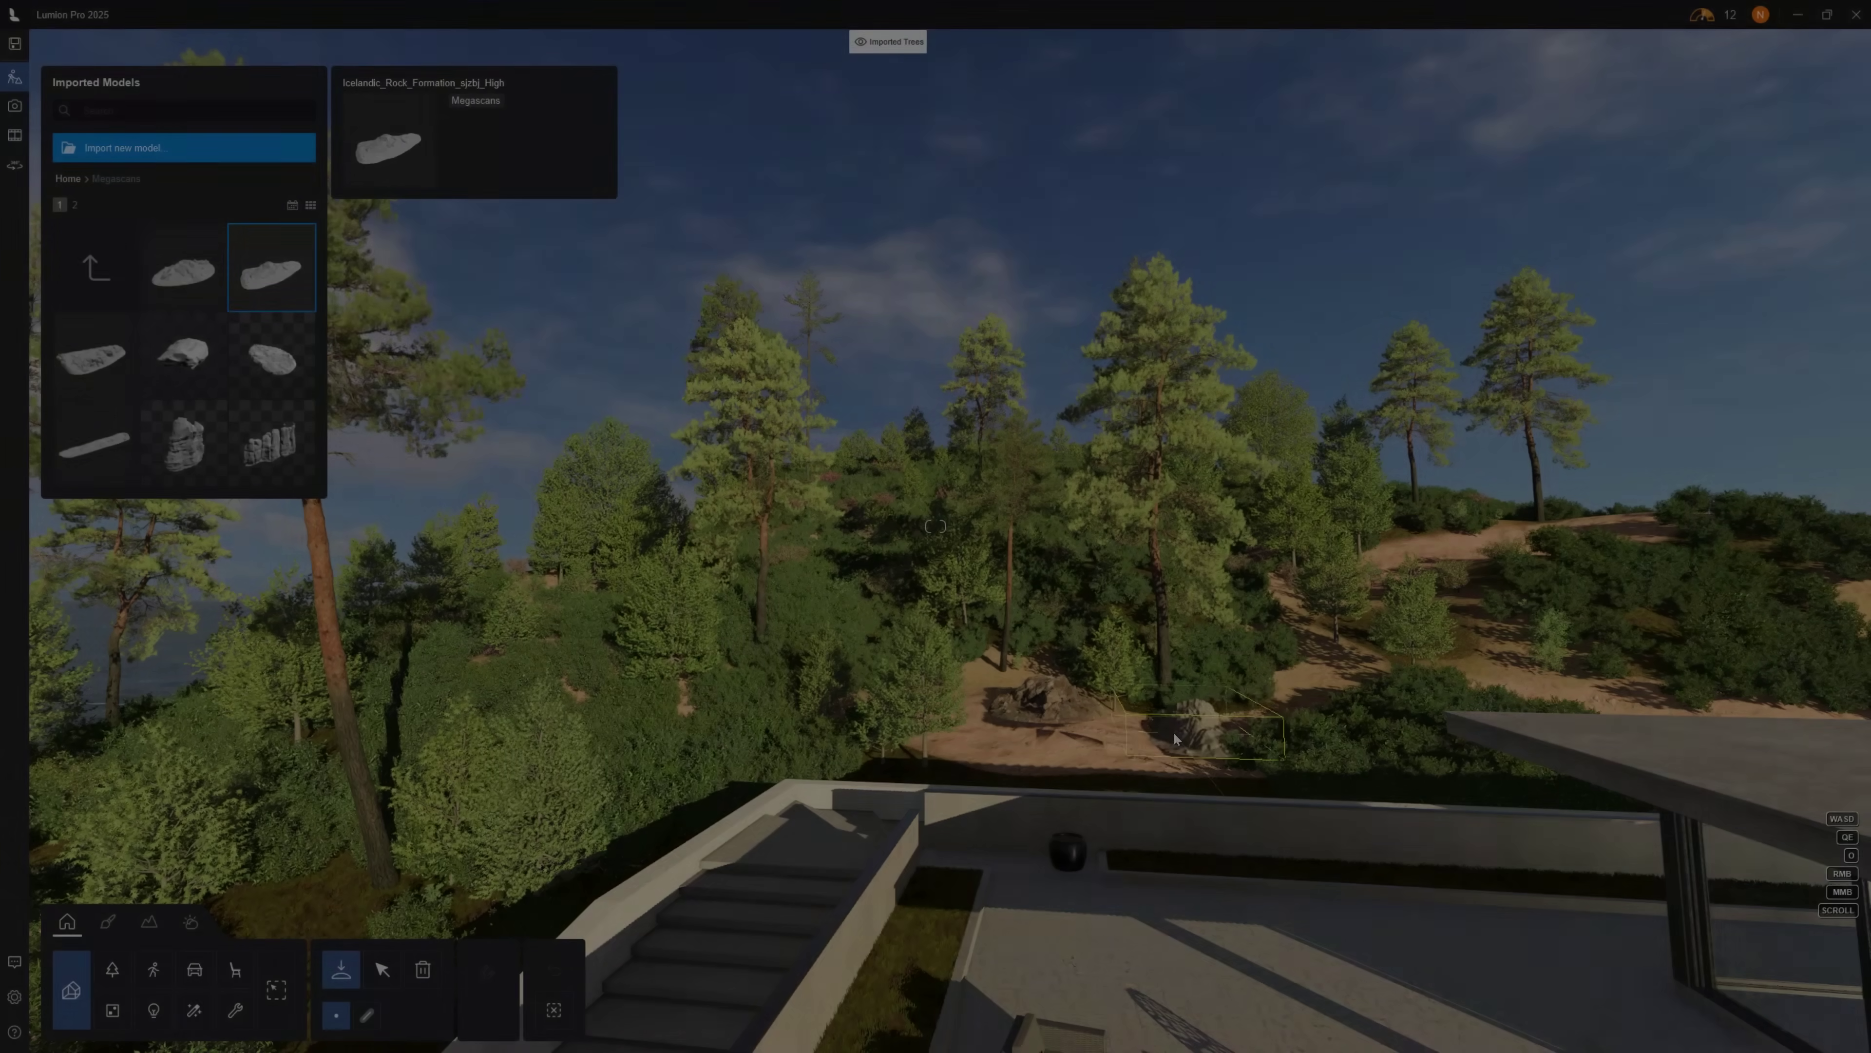
Rotate the Icelandic Rock Formation and reposition it among the bushes on the hillside
click(382, 969)
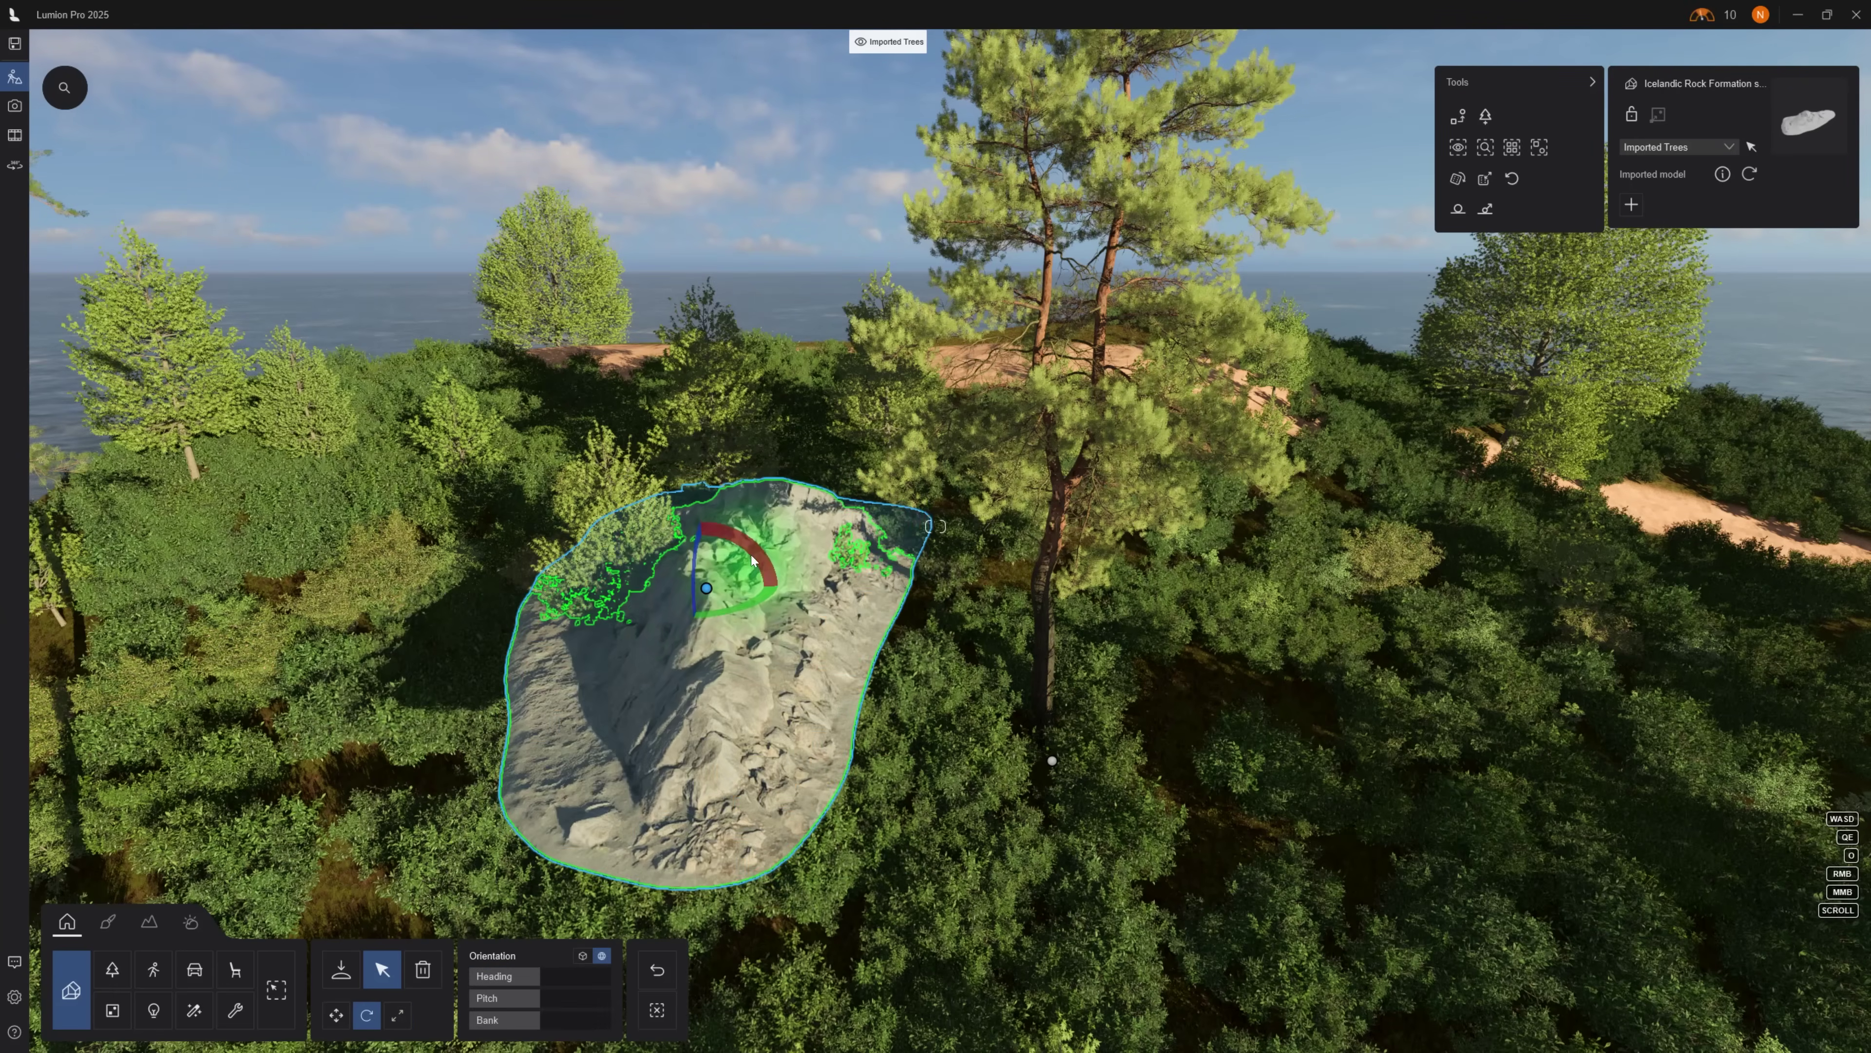
click(783, 561)
drag(783, 560, 781, 419)
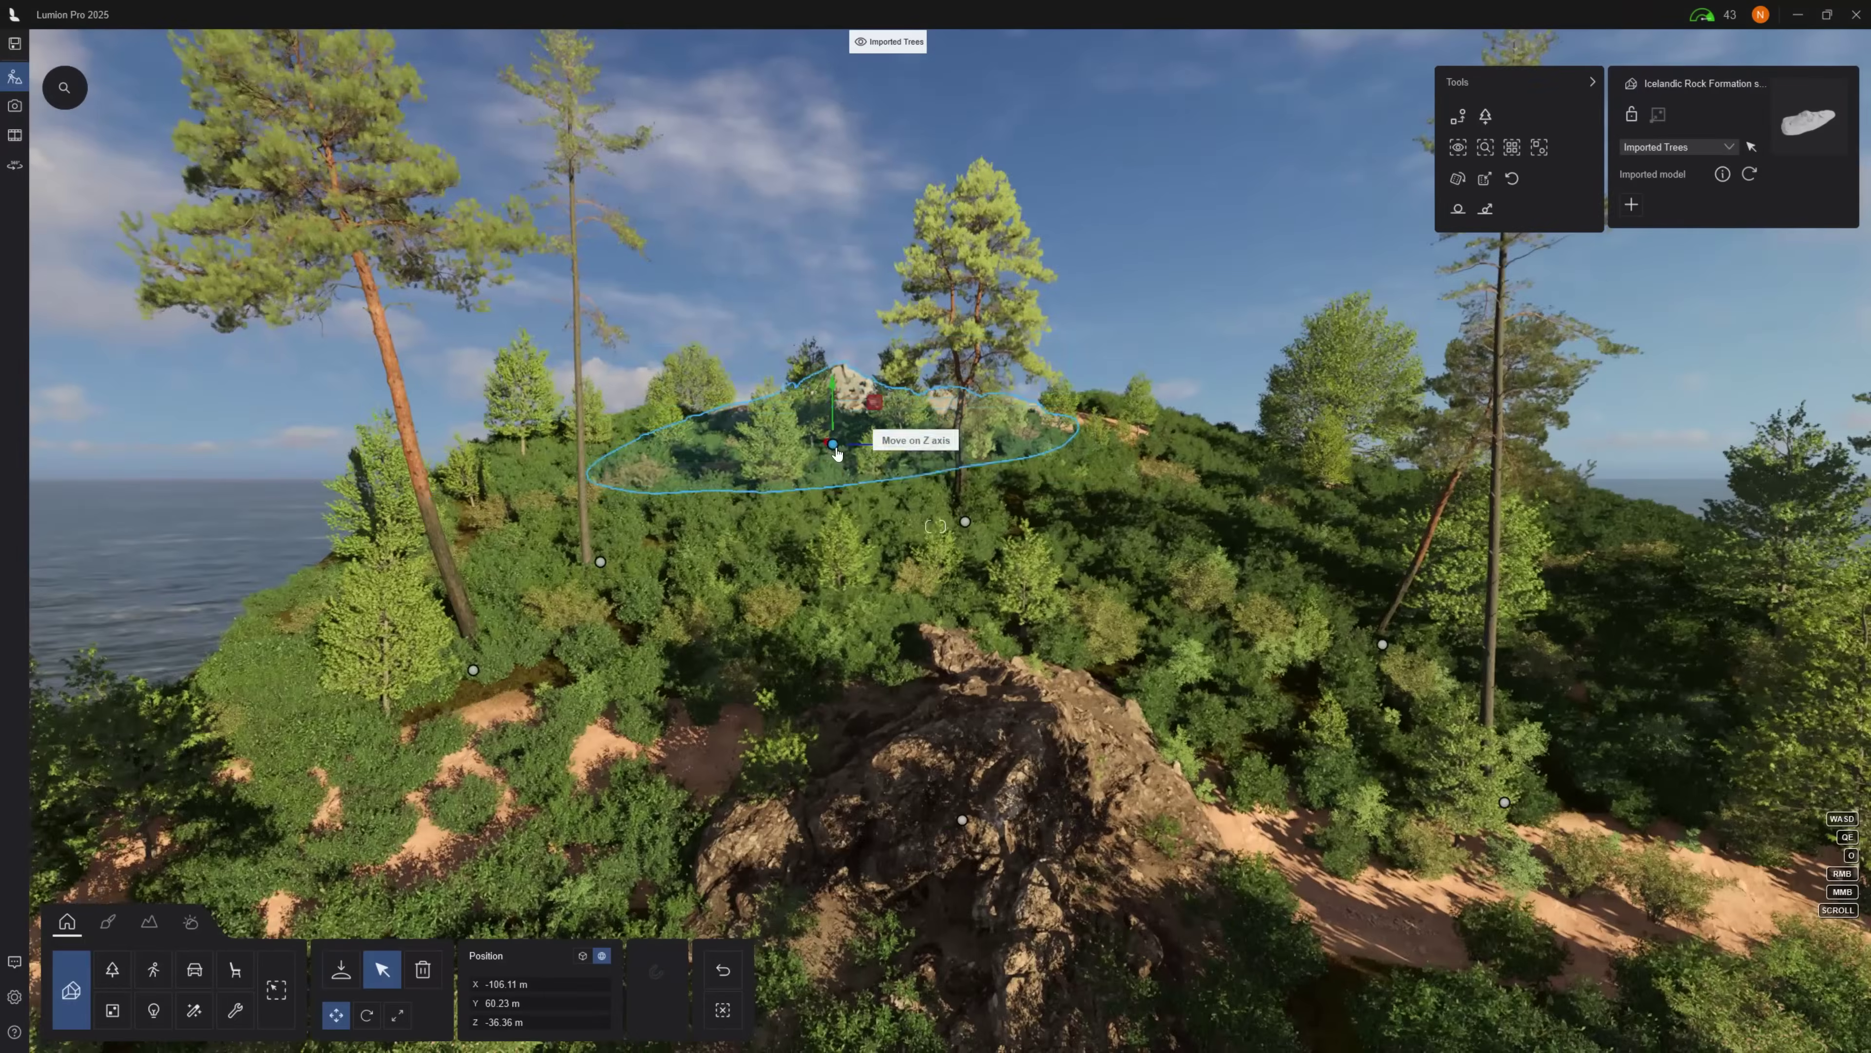
drag(501, 1000, 524, 1000)
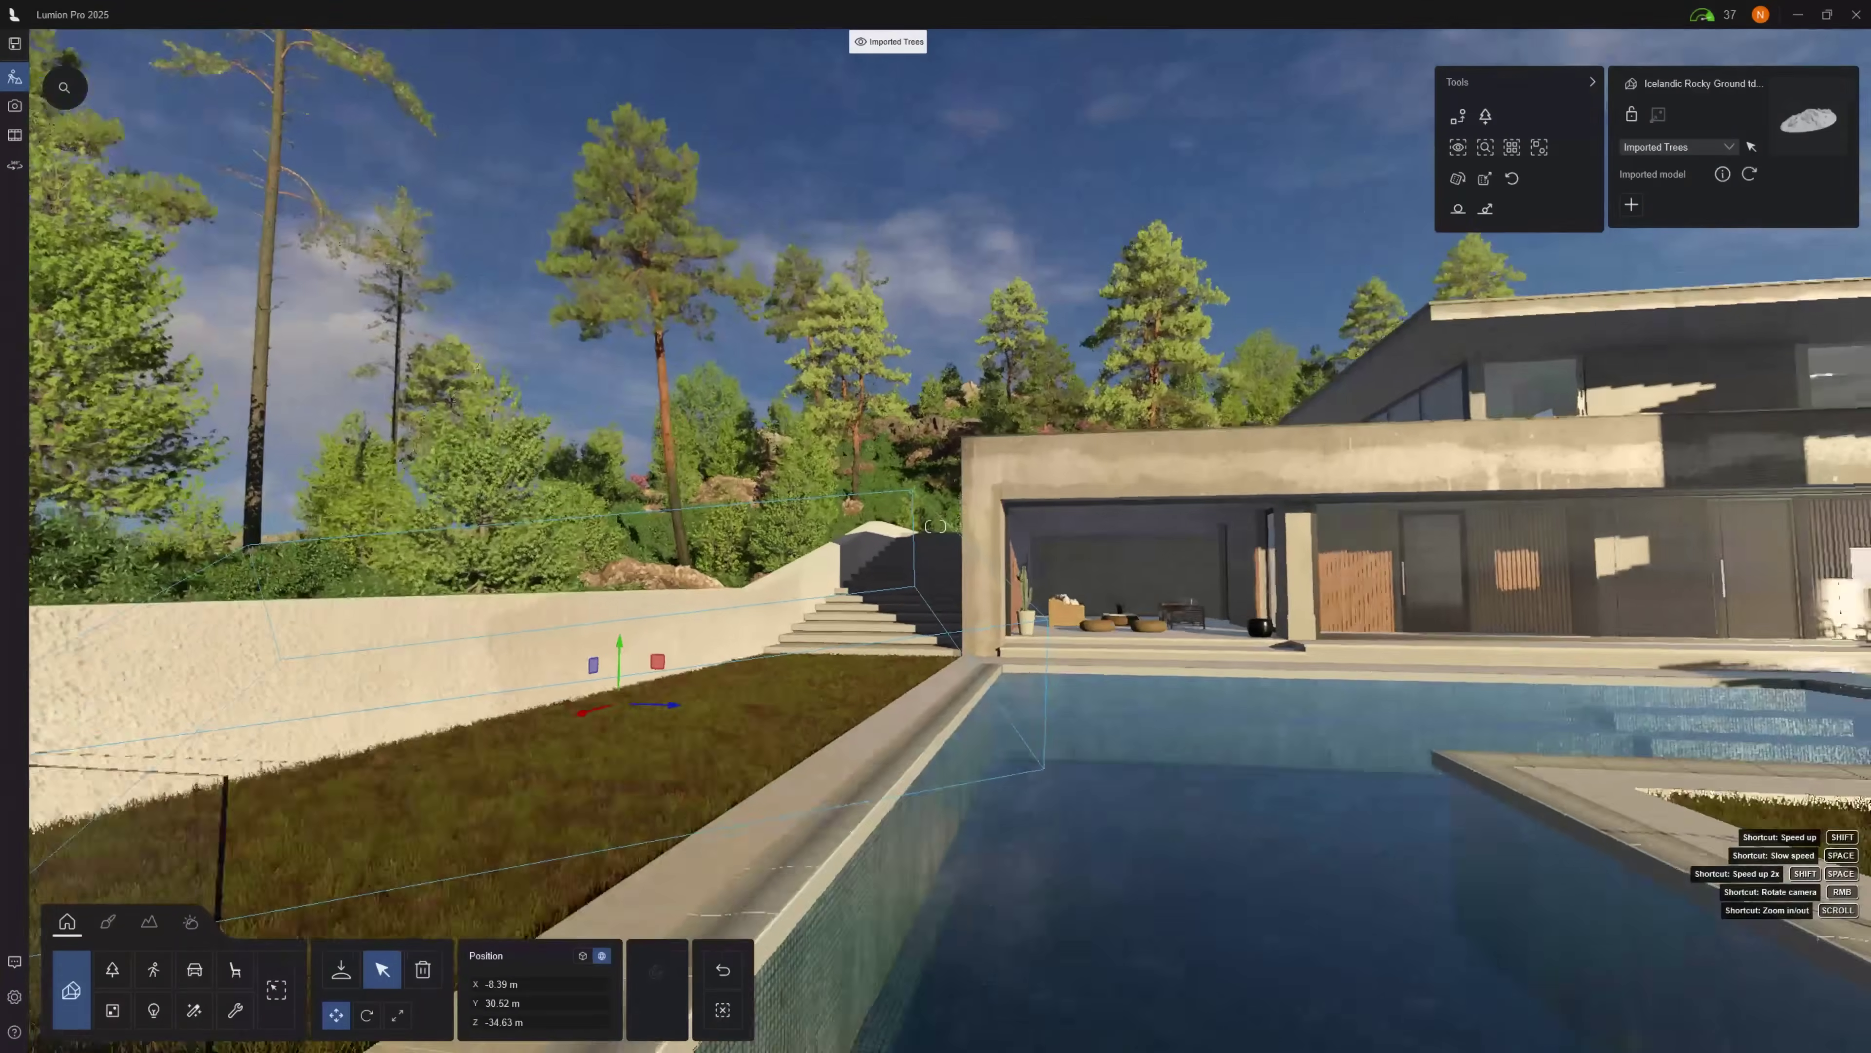
Adjust the random offset of the Mediterranean plant line along the garden wall and toggle the line's smoothness
key(a)
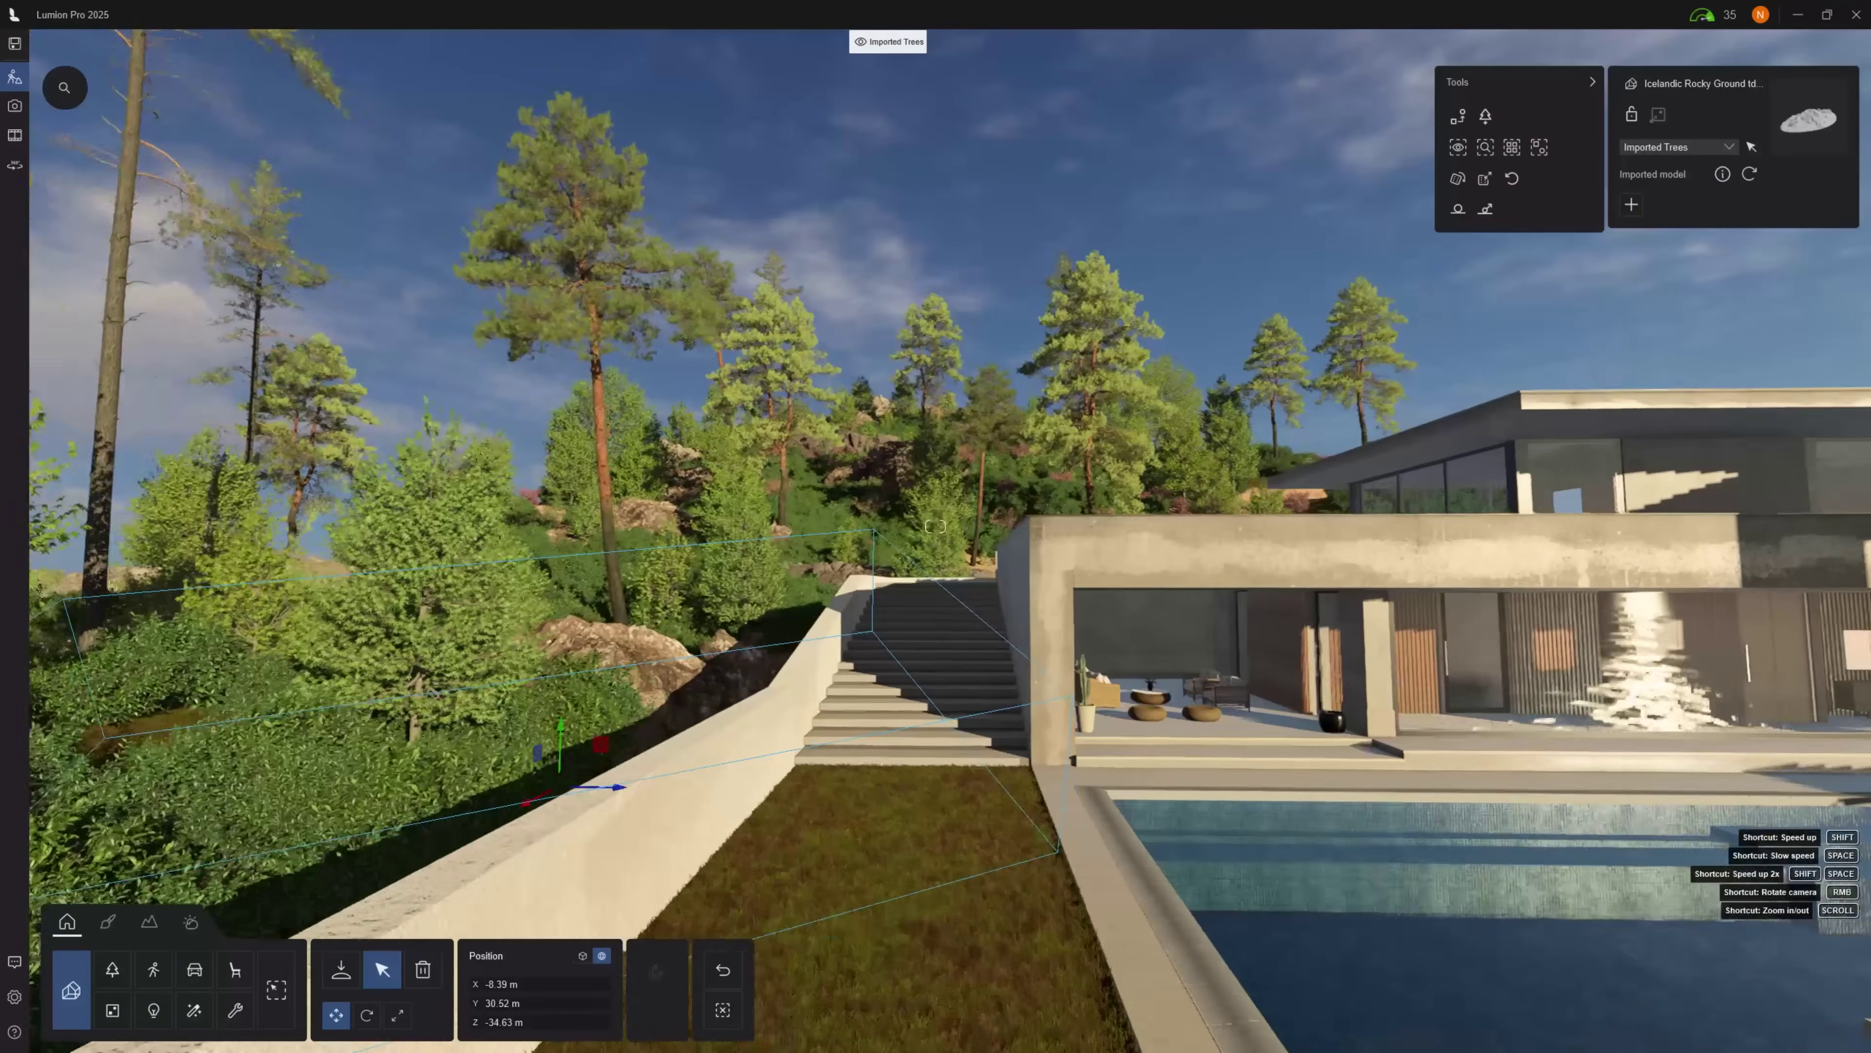
right_drag(1041, 749, 1041, 749)
scroll(1041, 749, down, 3)
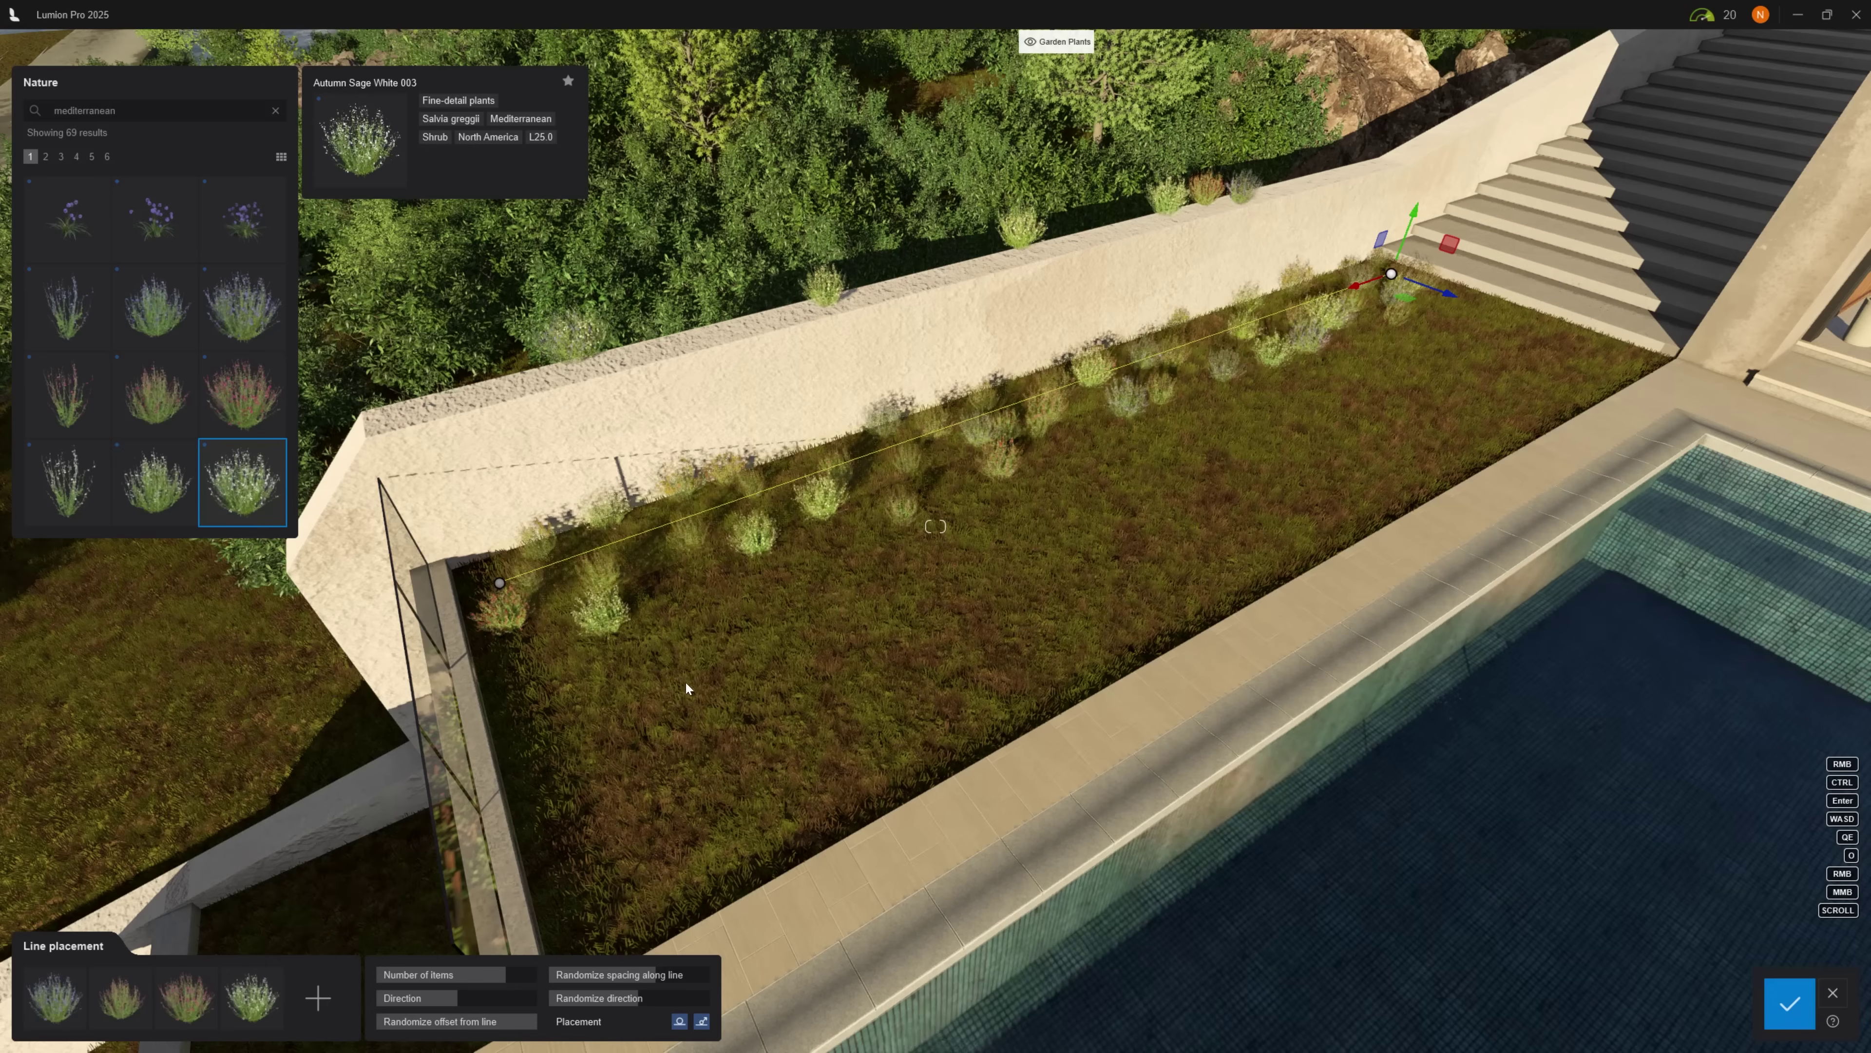
drag(398, 1021, 411, 1023)
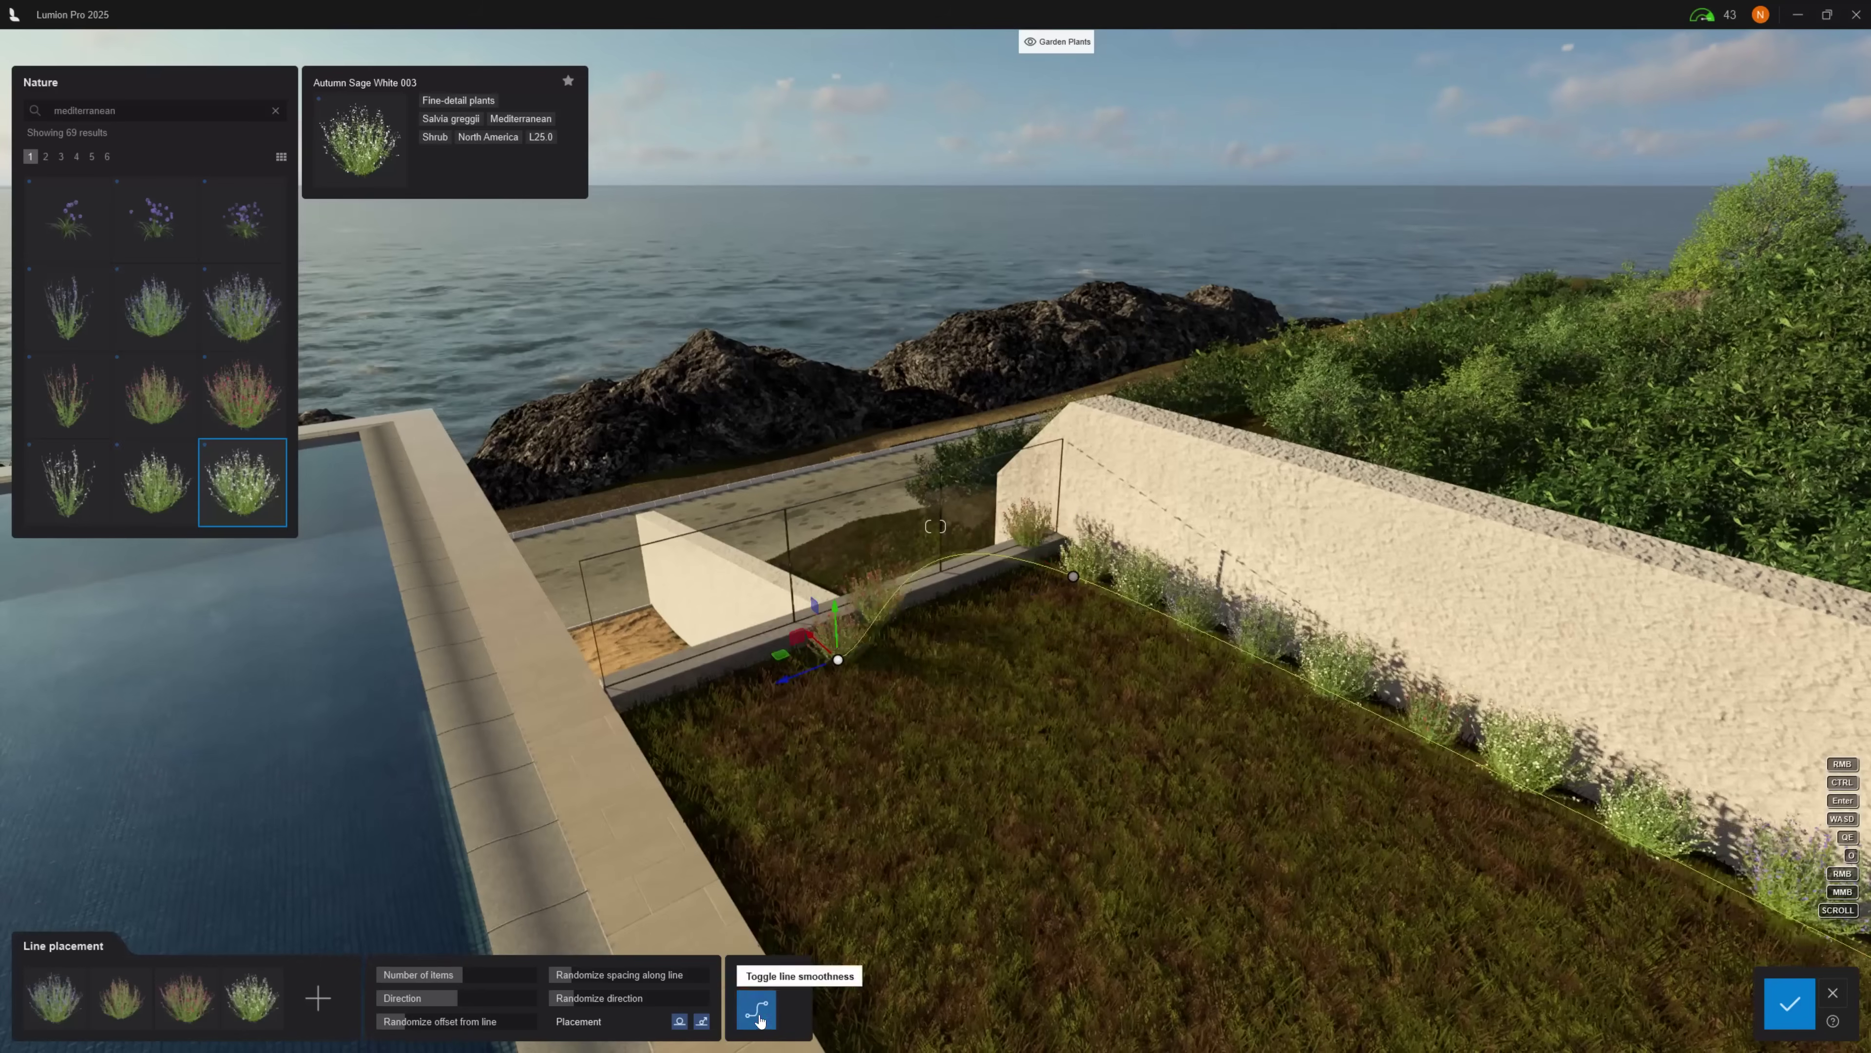
click(760, 1019)
right_drag(761, 1020, 760, 1020)
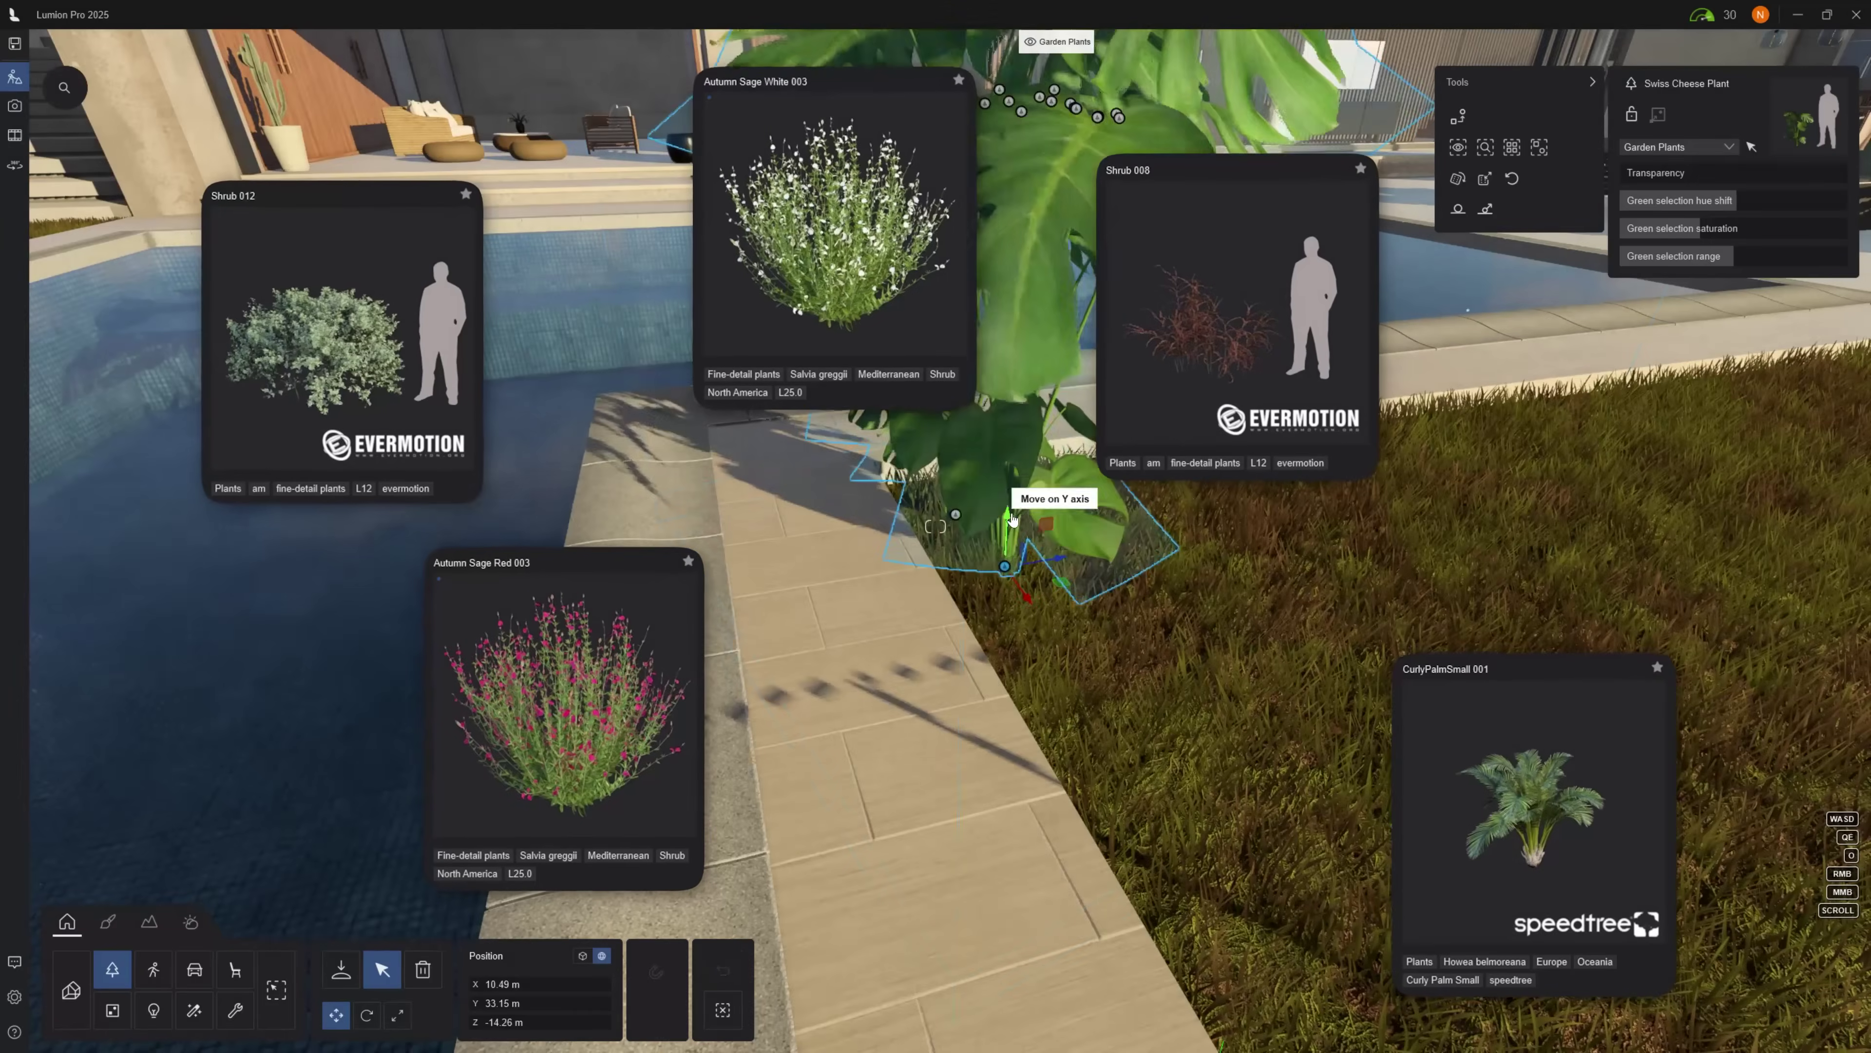
Replace the selected lawn tree with Common Olive 003 and delete the three selected African Lily 003 plants
right_drag(1012, 519, 1012, 519)
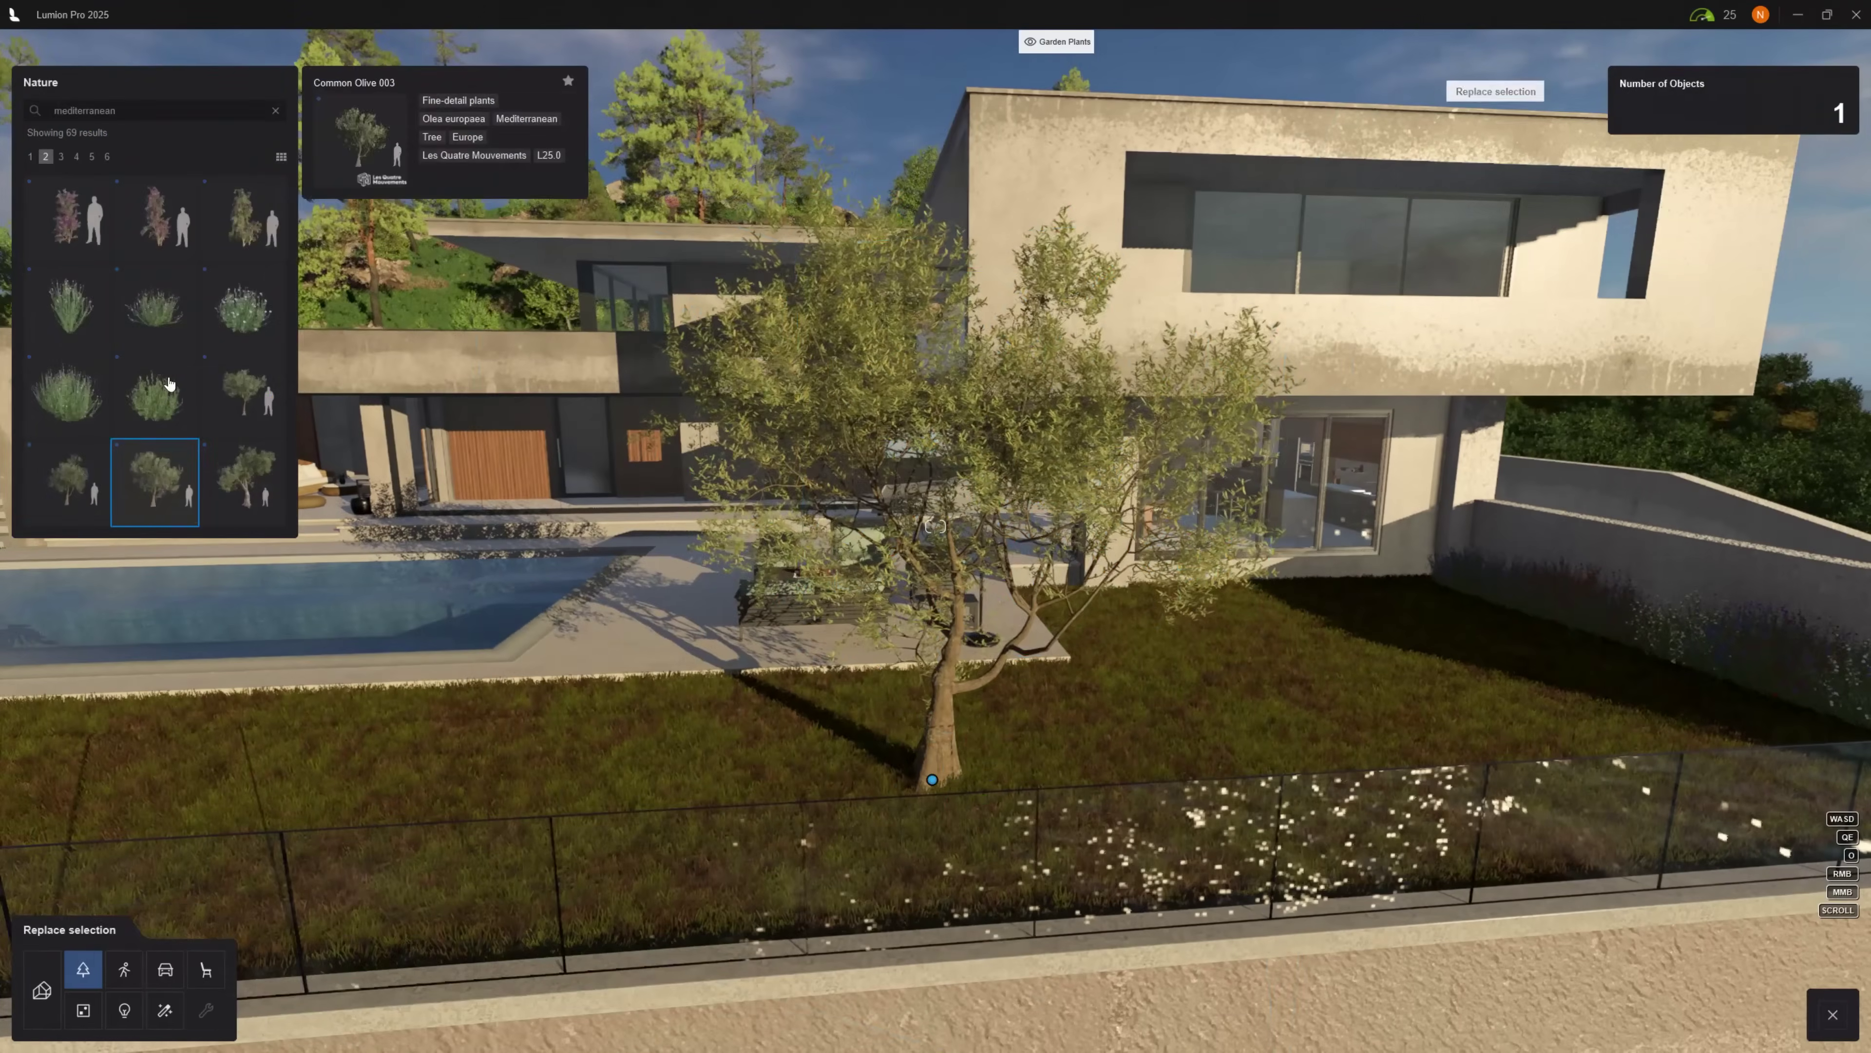
click(1792, 1004)
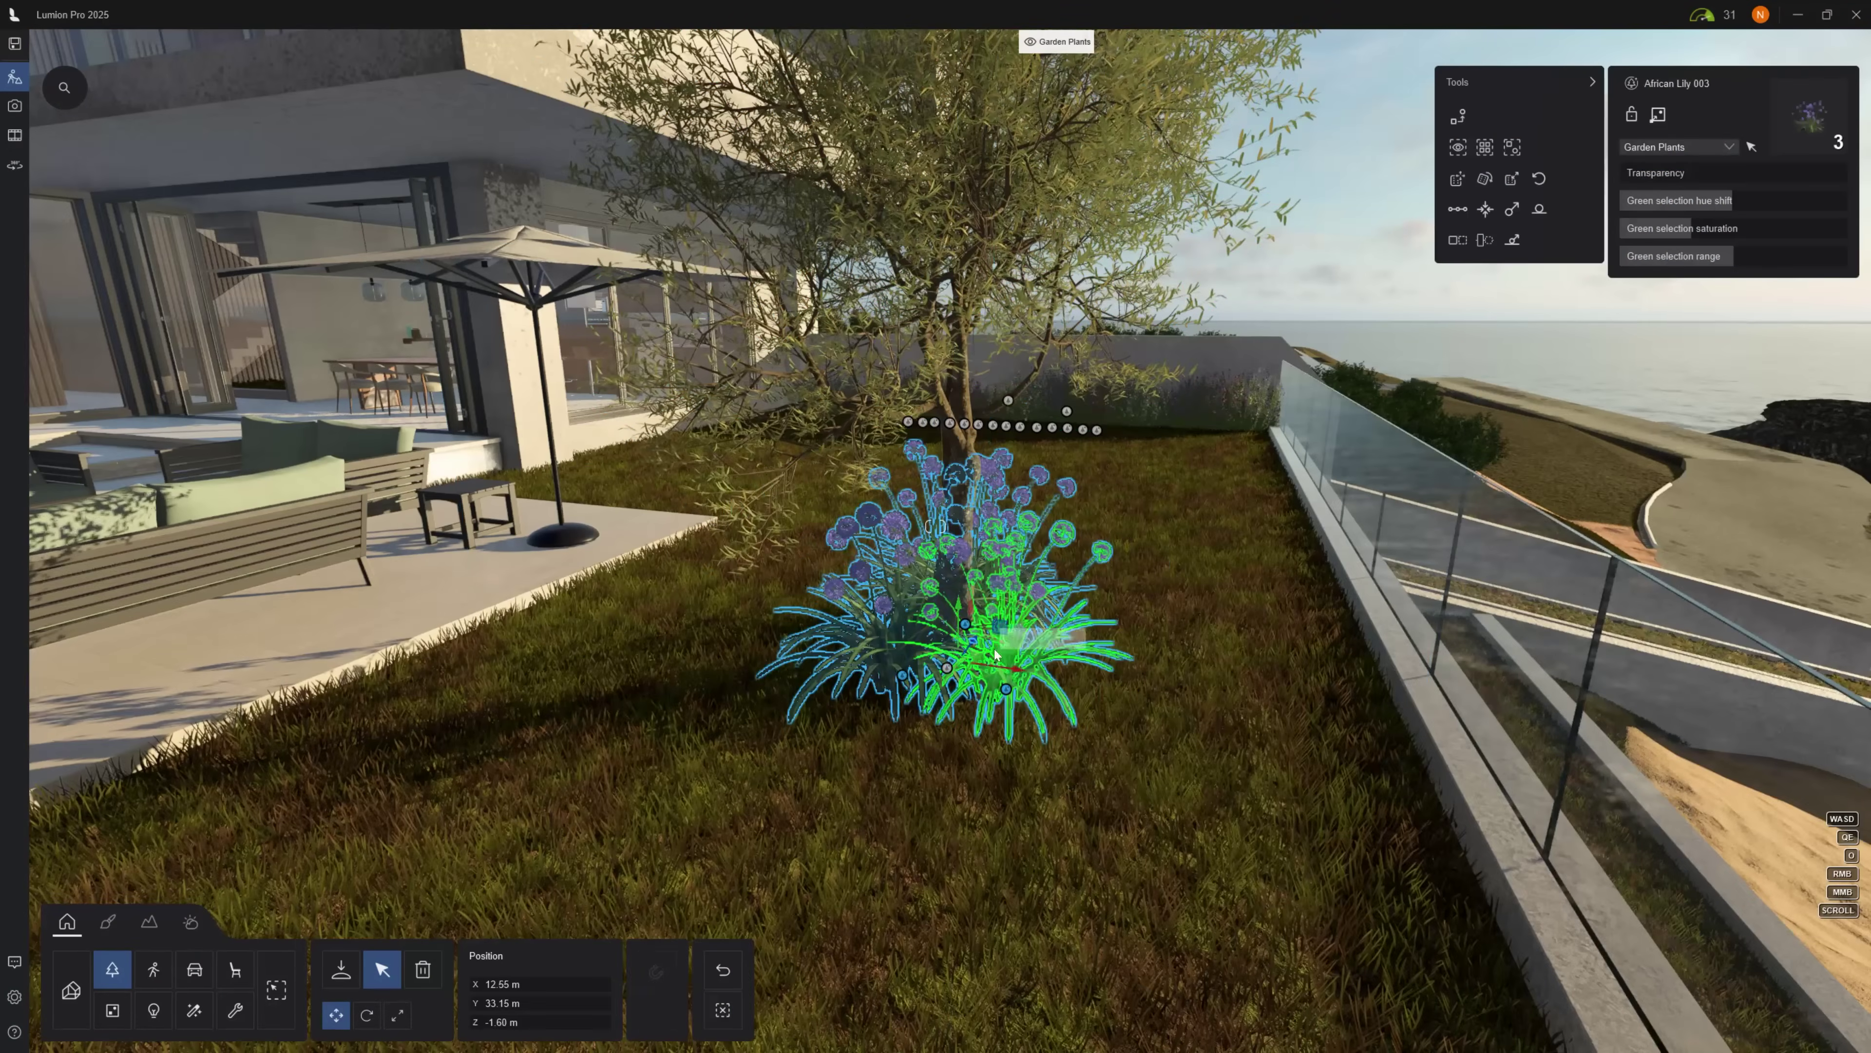
key(Delete)
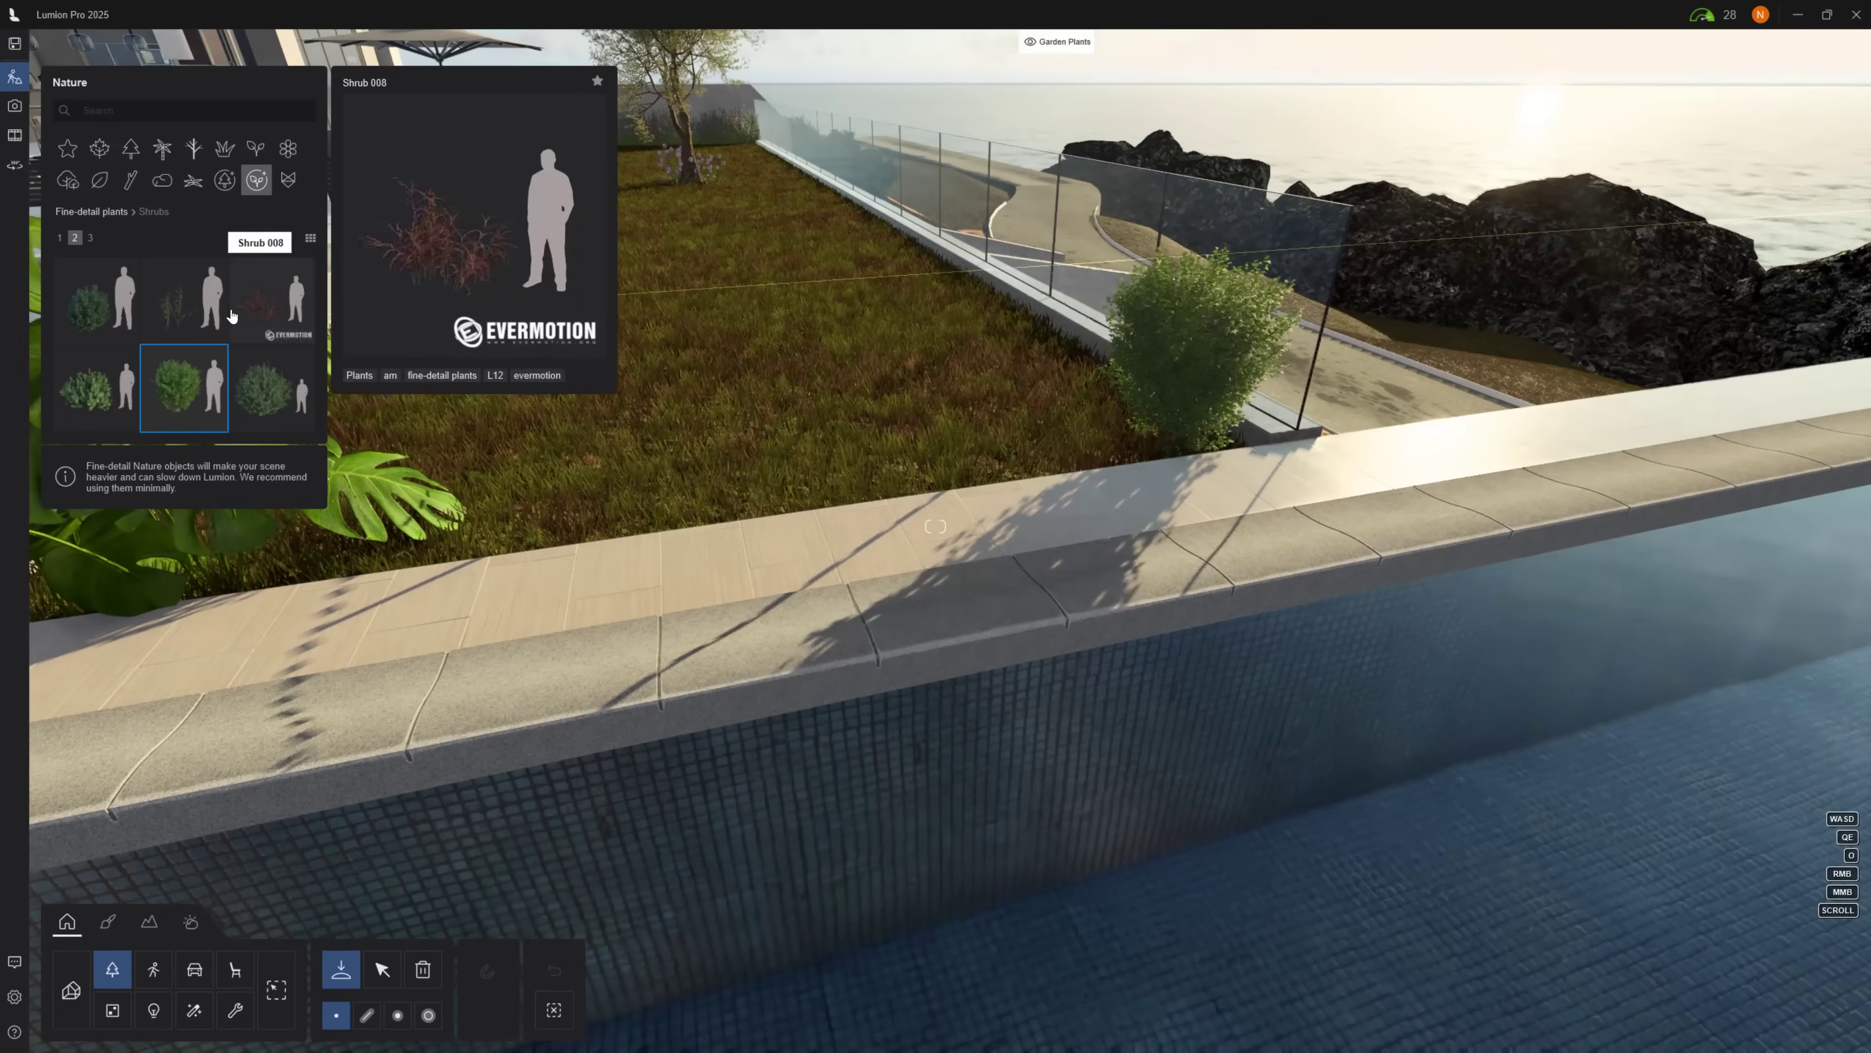
Browse the fine-detail Shrubs collection and pick another shrub to plant beside the pool
click(90, 237)
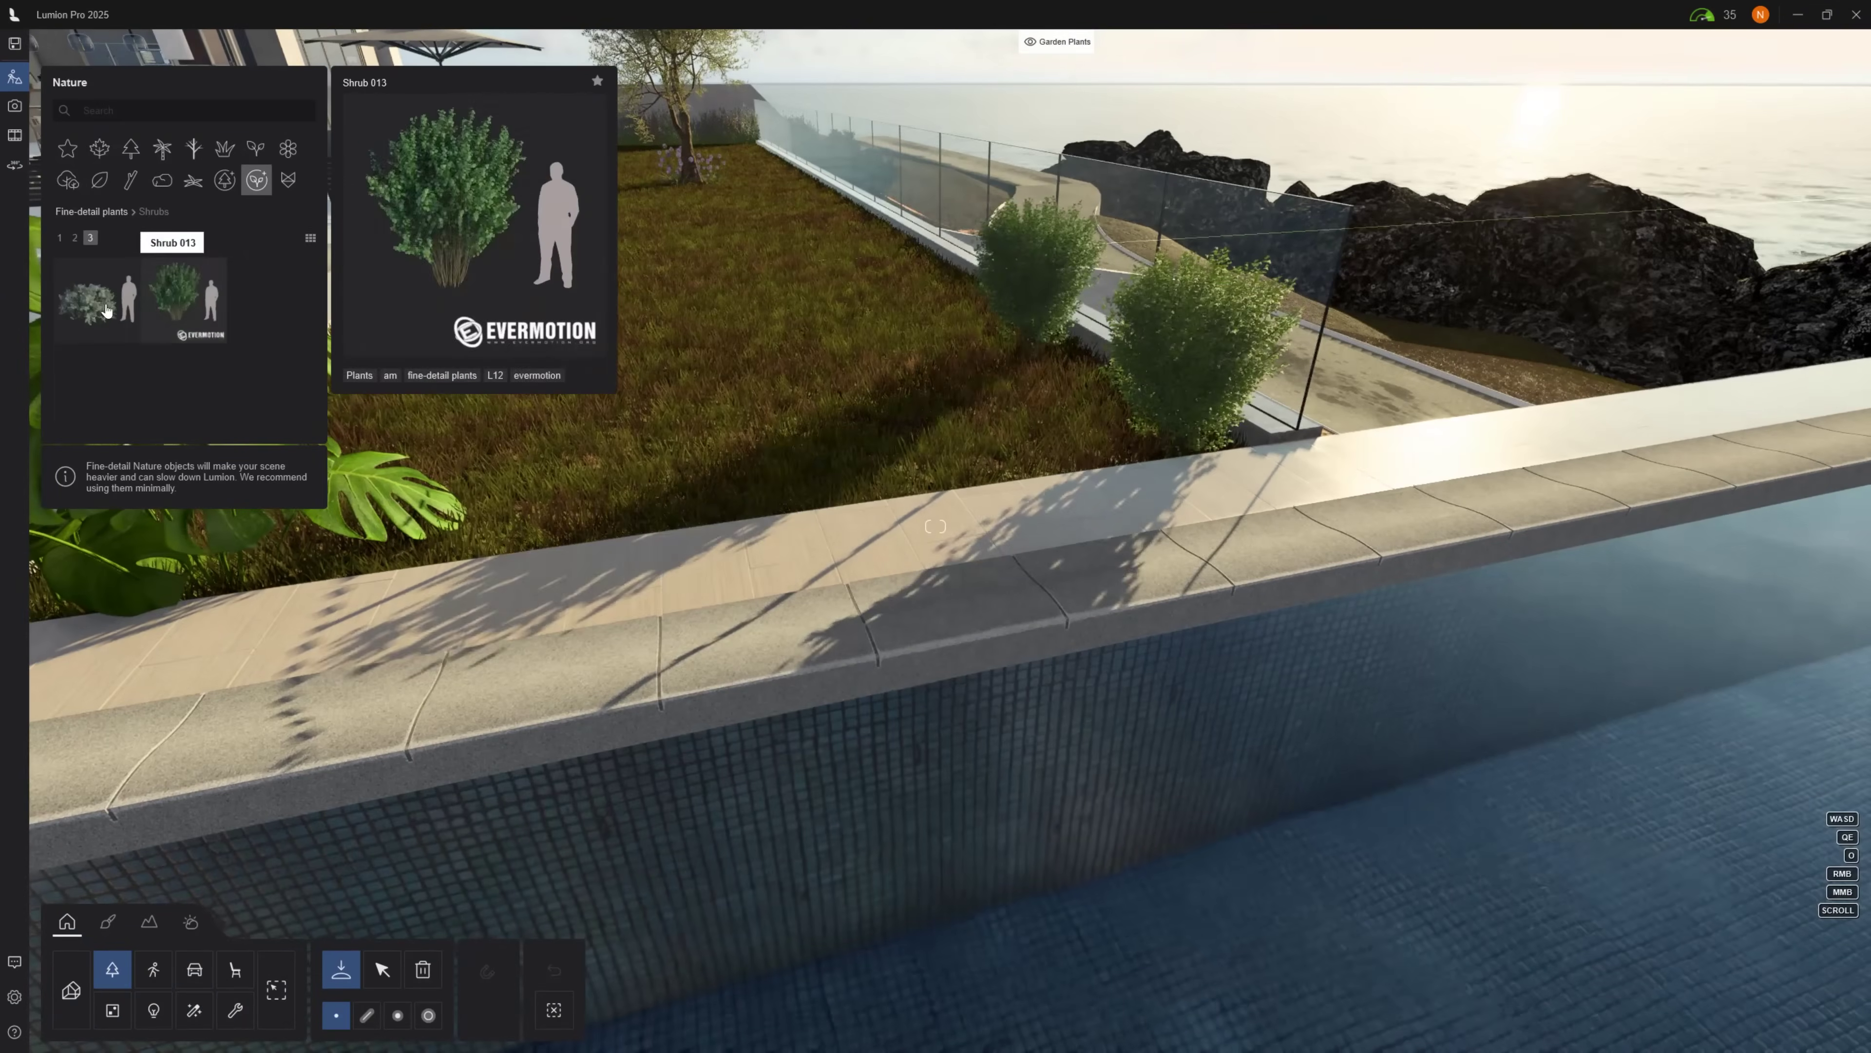
click(60, 237)
click(272, 387)
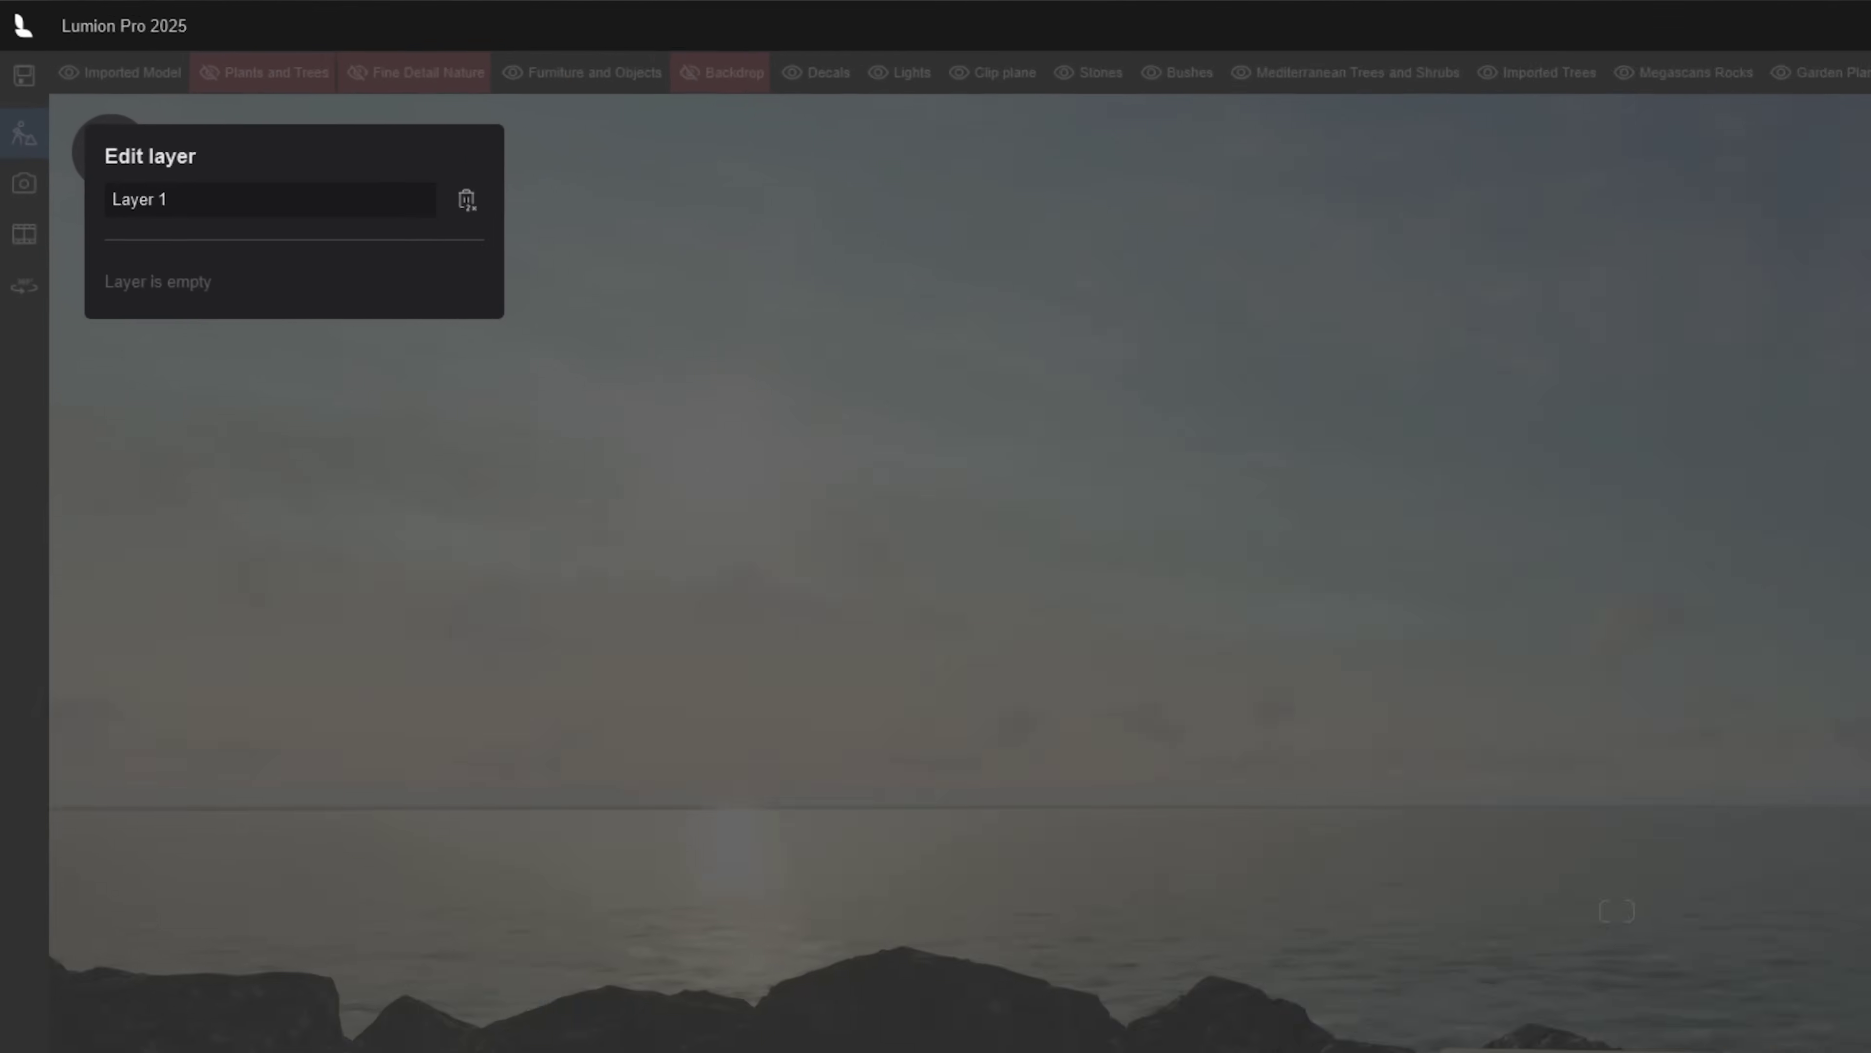
Rename the new layer Palms
click(271, 199)
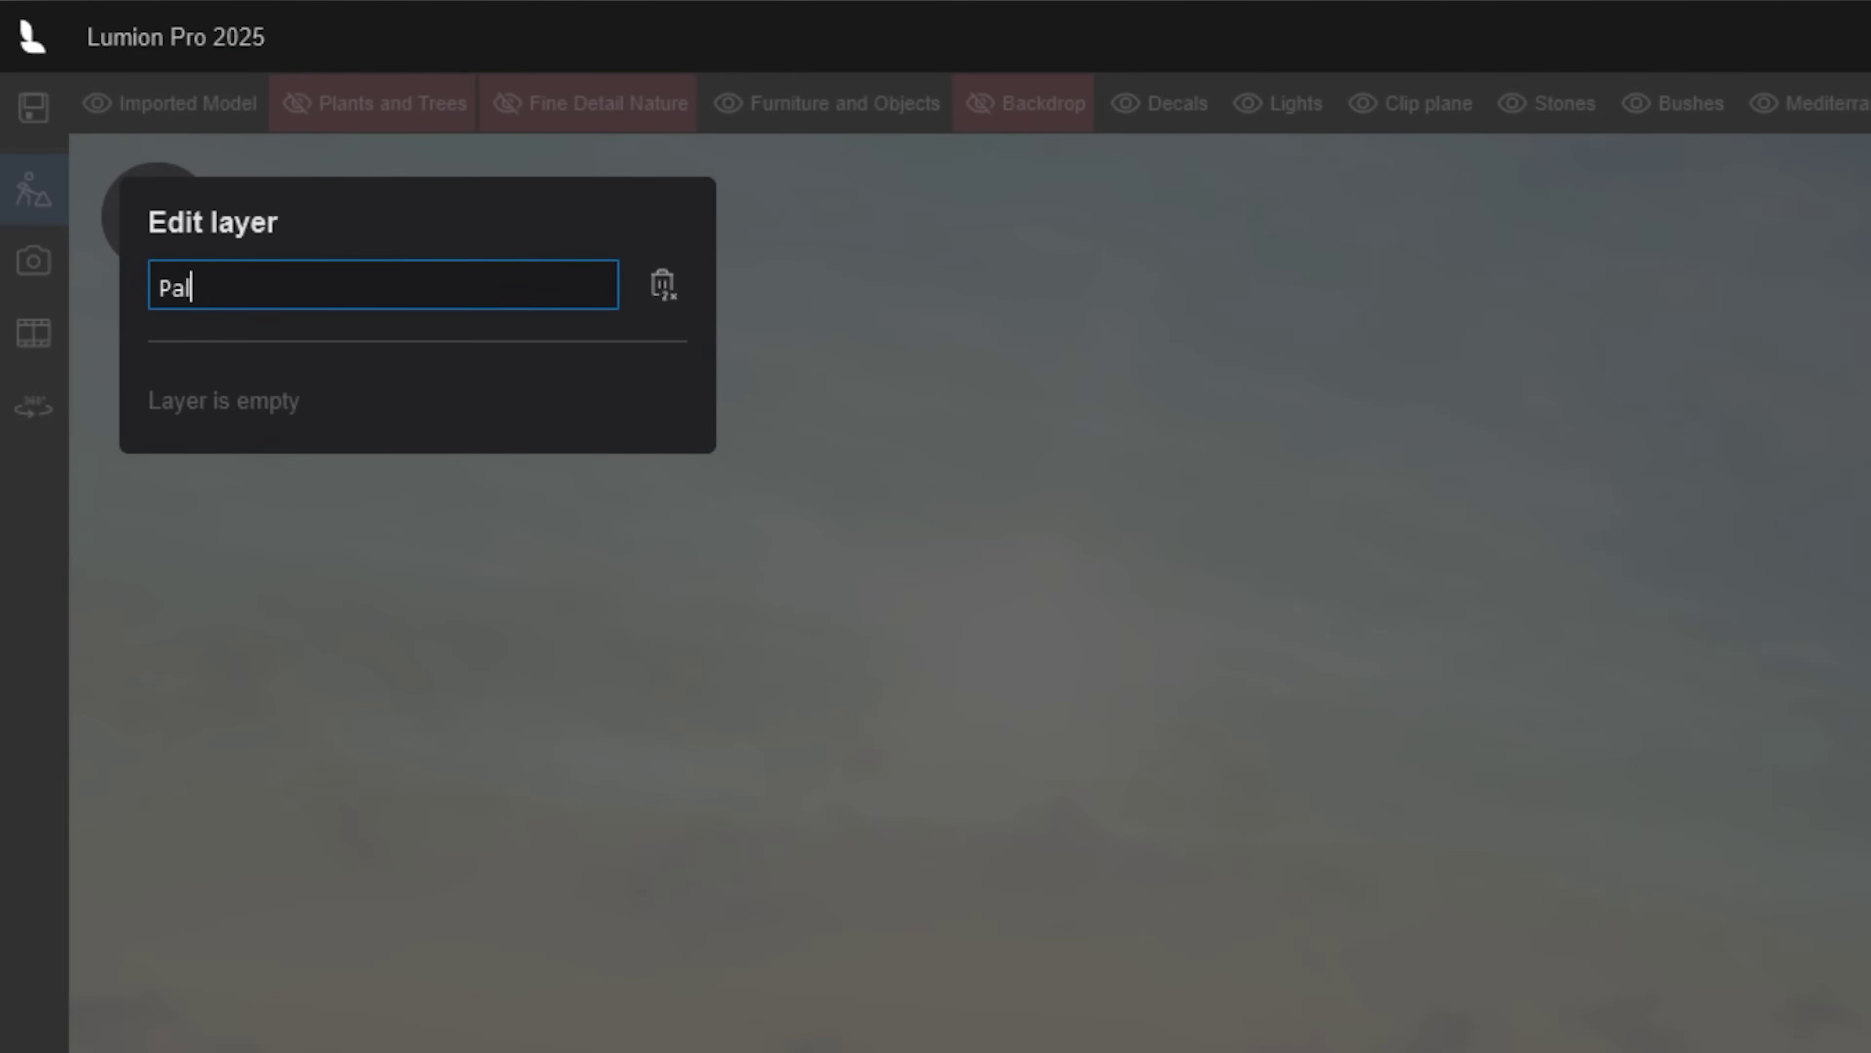
key(Return)
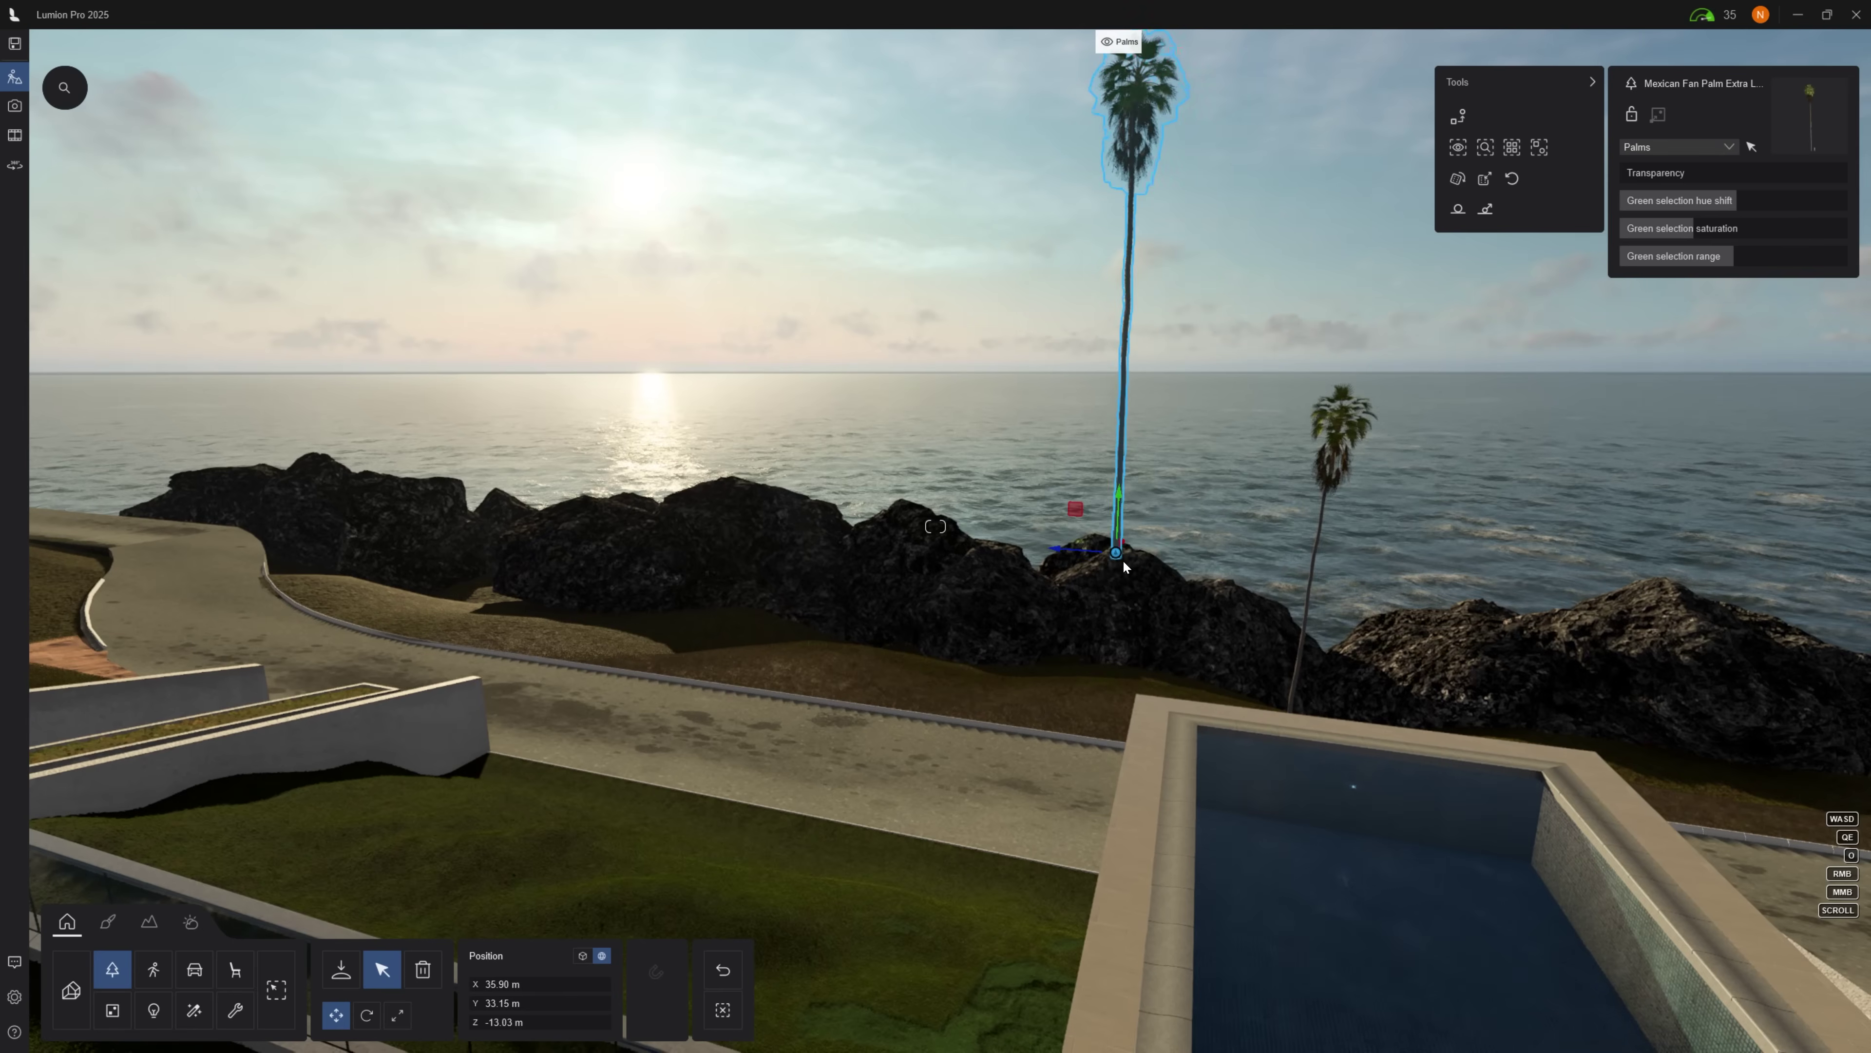
Open the Evermotion Palm trees collection among the fine-detail trees
key(w)
key(e)
right_drag(1127, 728, 1234, 656)
key(w)
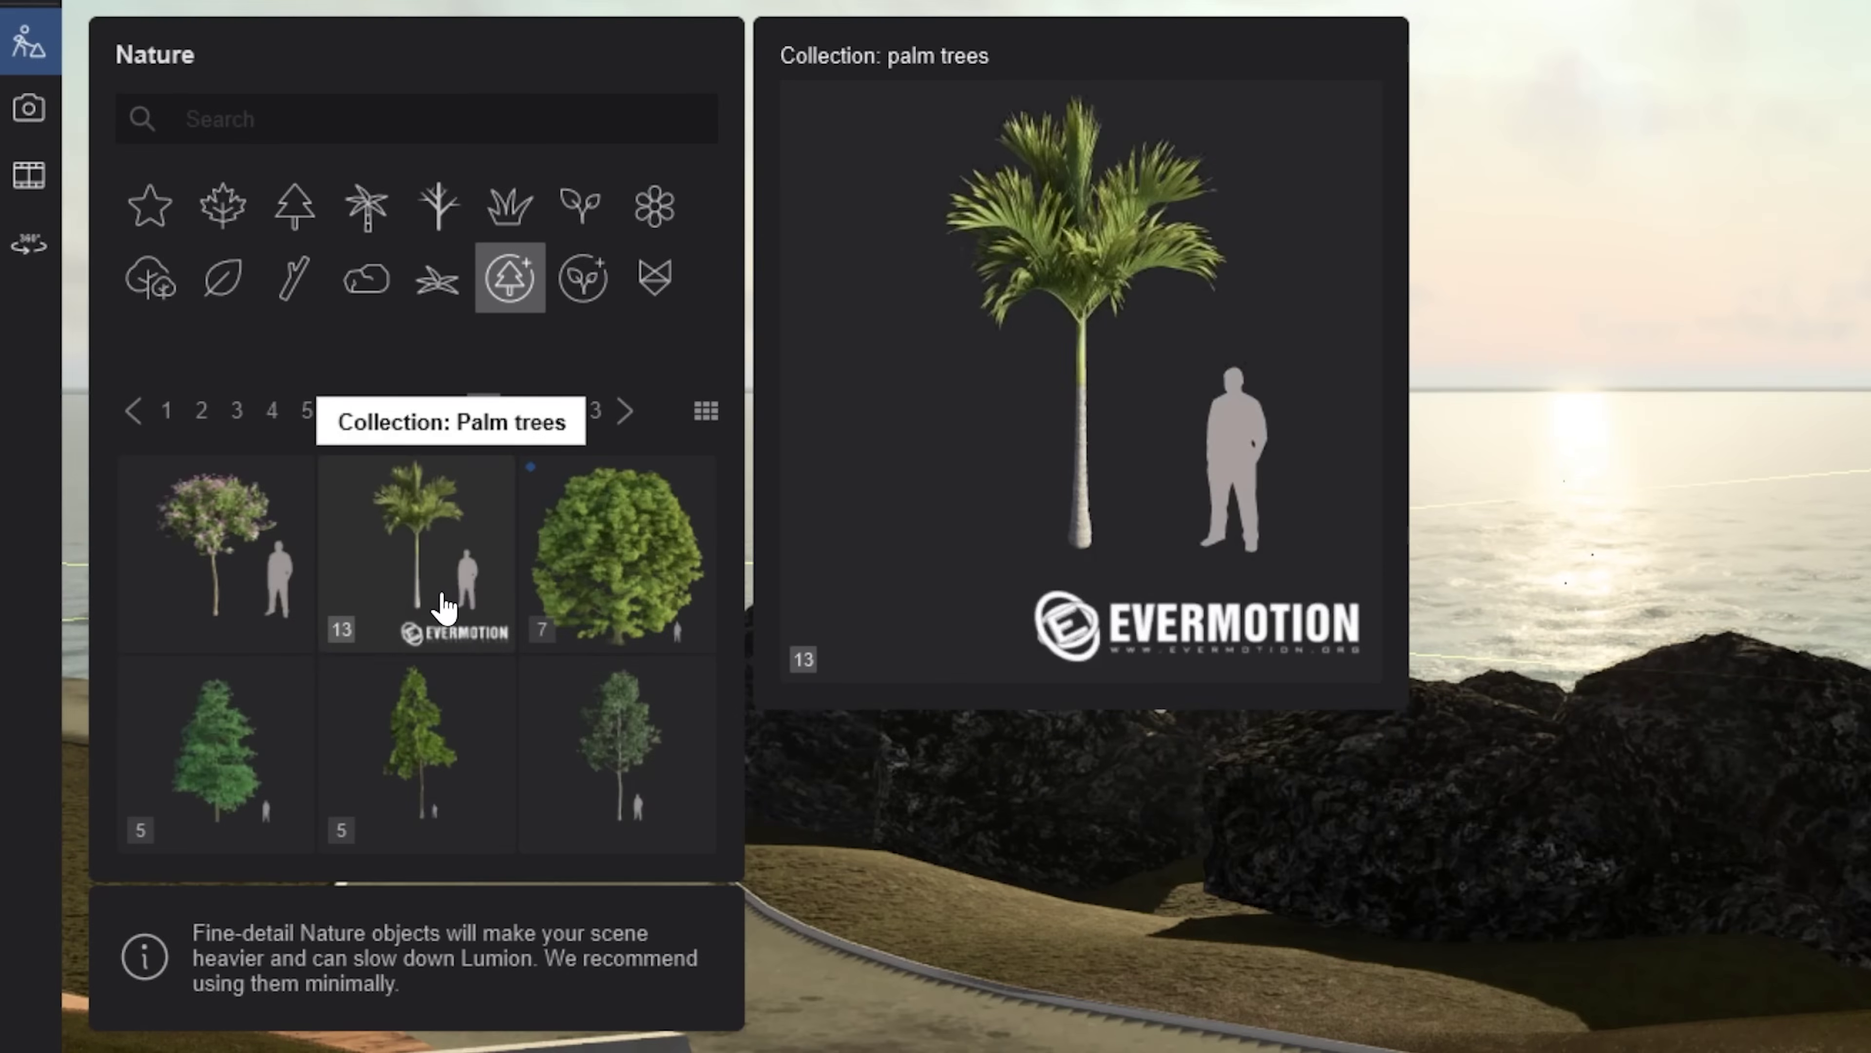
click(445, 608)
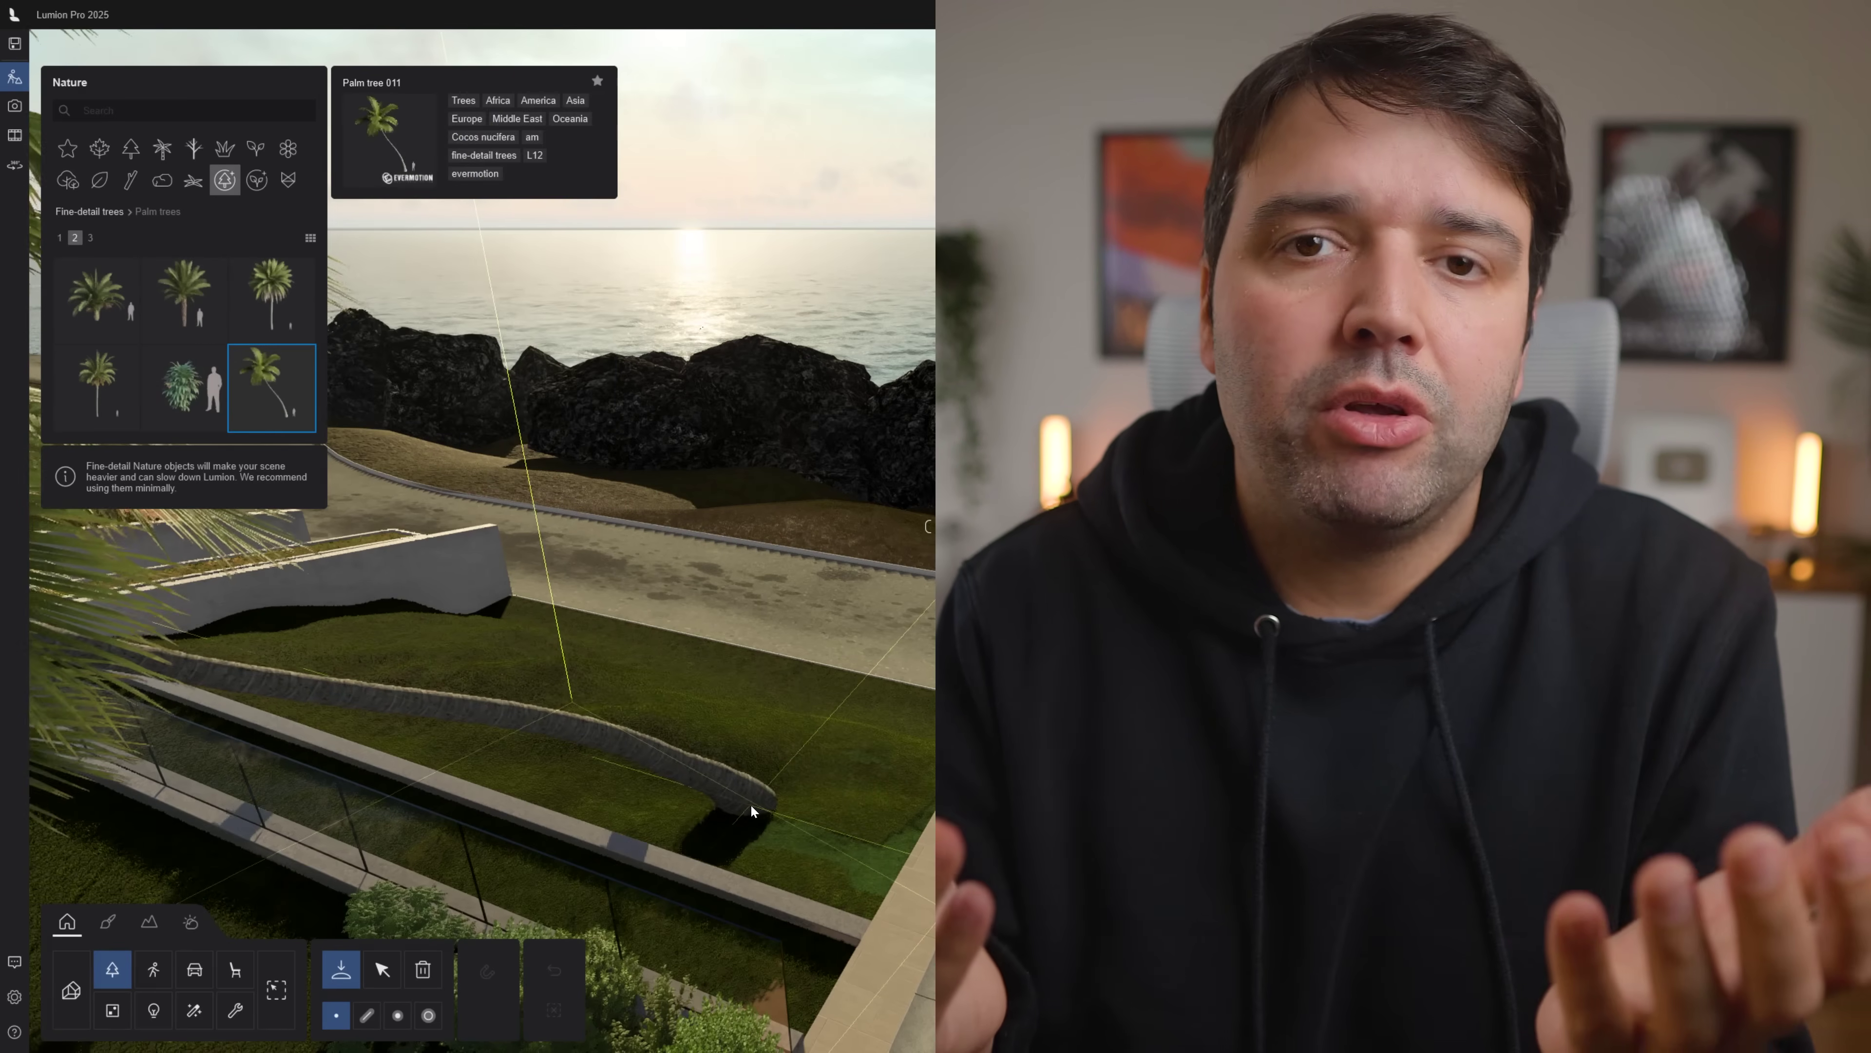
Place Palm tree 004 on the grassy slope below the glass fence and select the large palm beside the pool
click(90, 237)
click(59, 237)
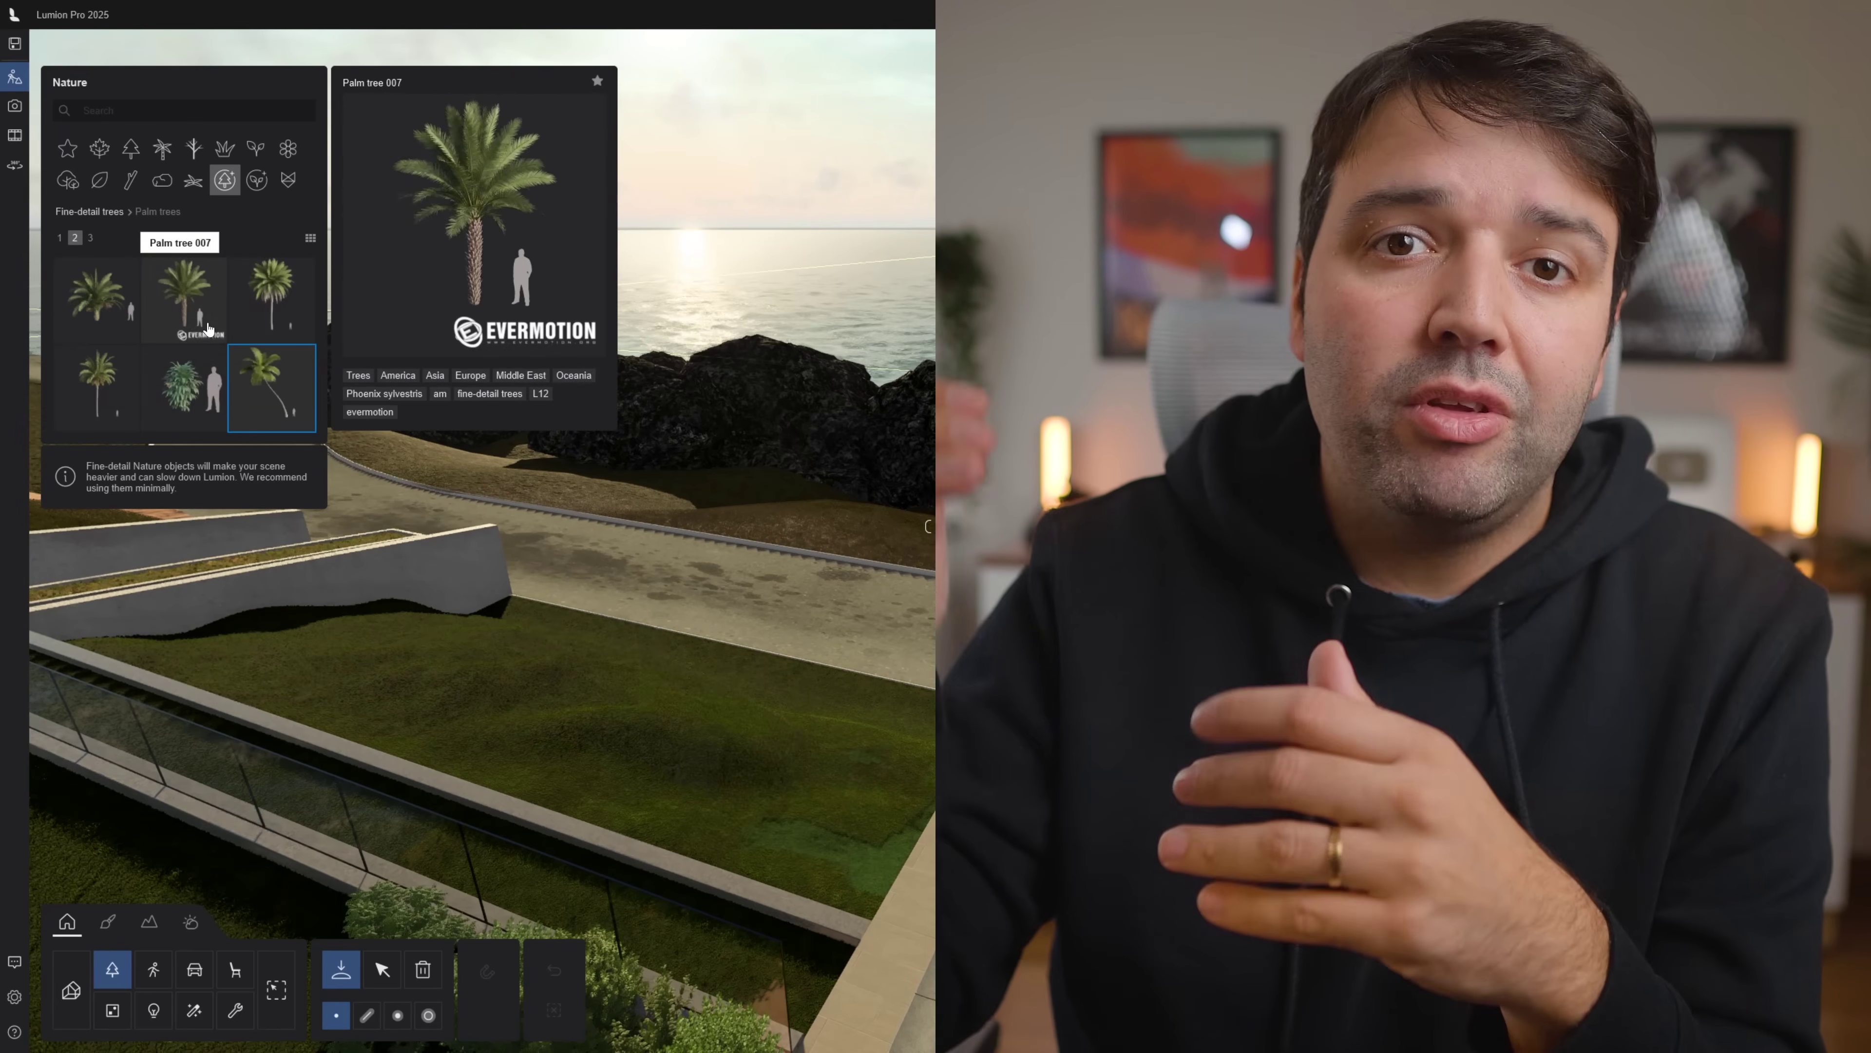
click(184, 387)
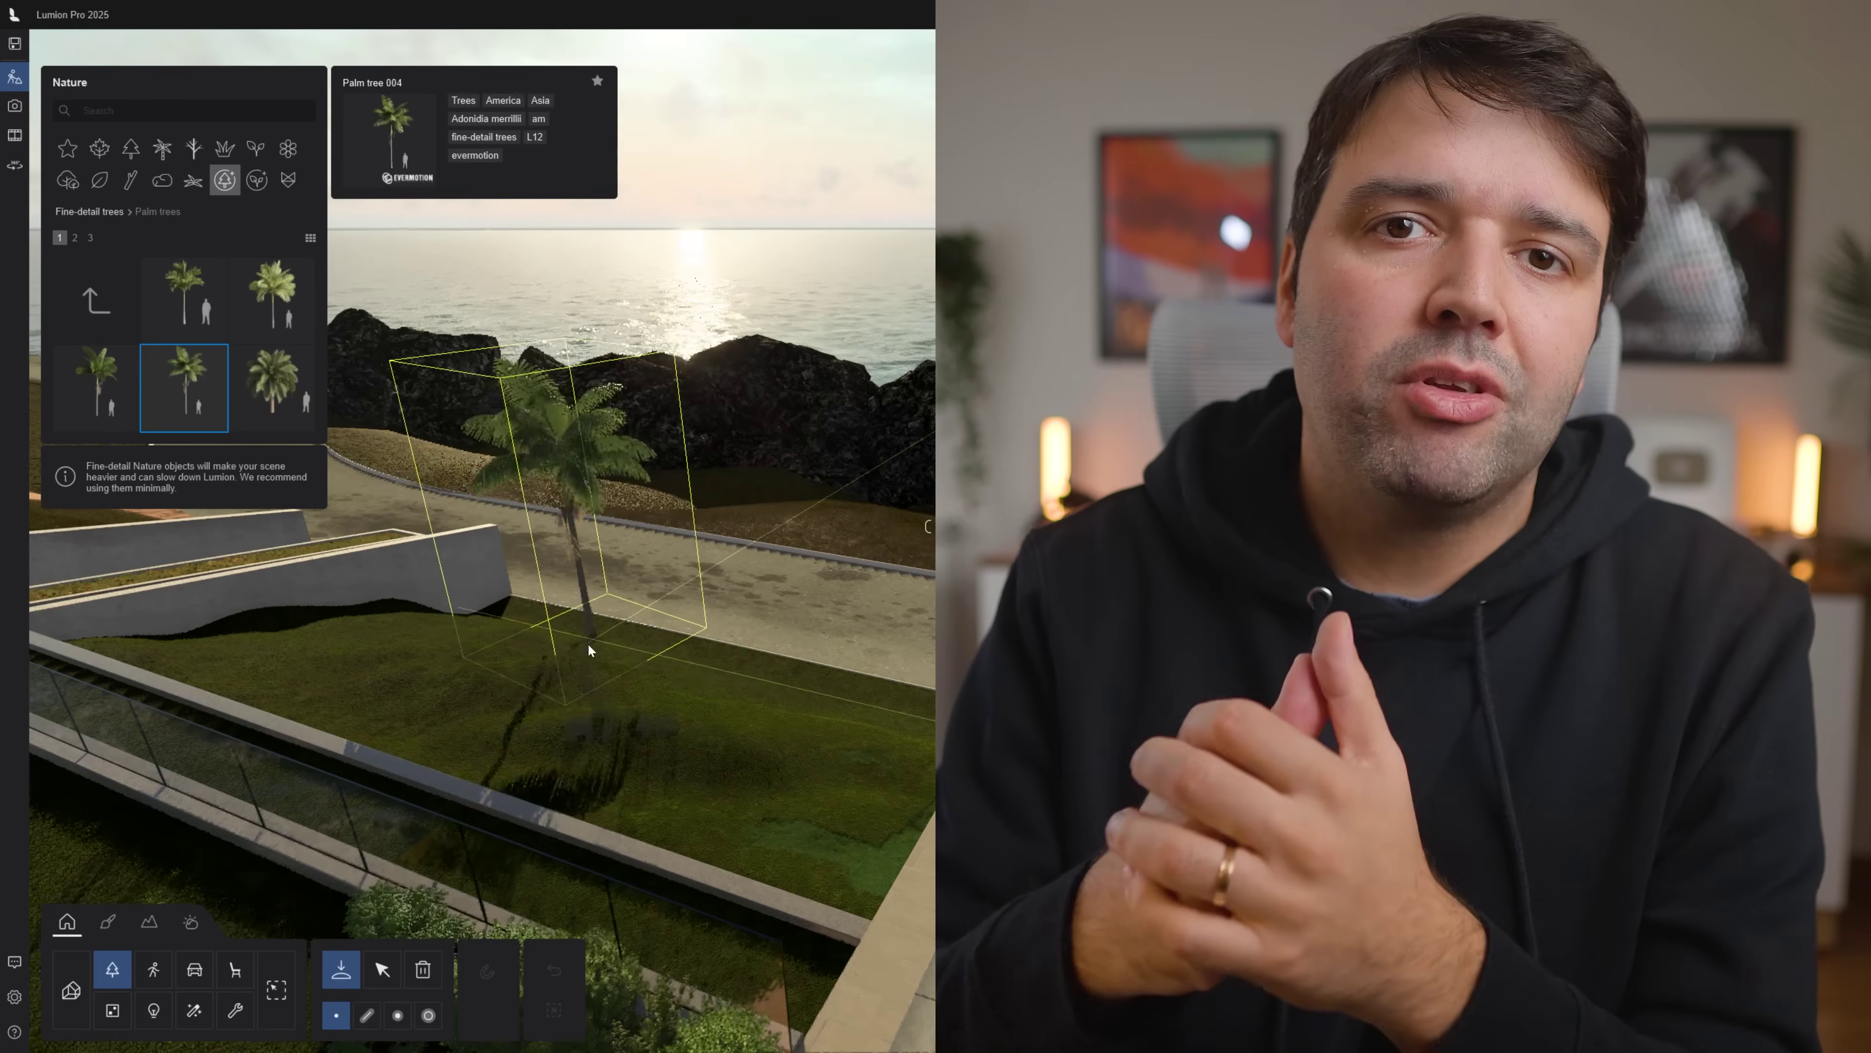
click(534, 626)
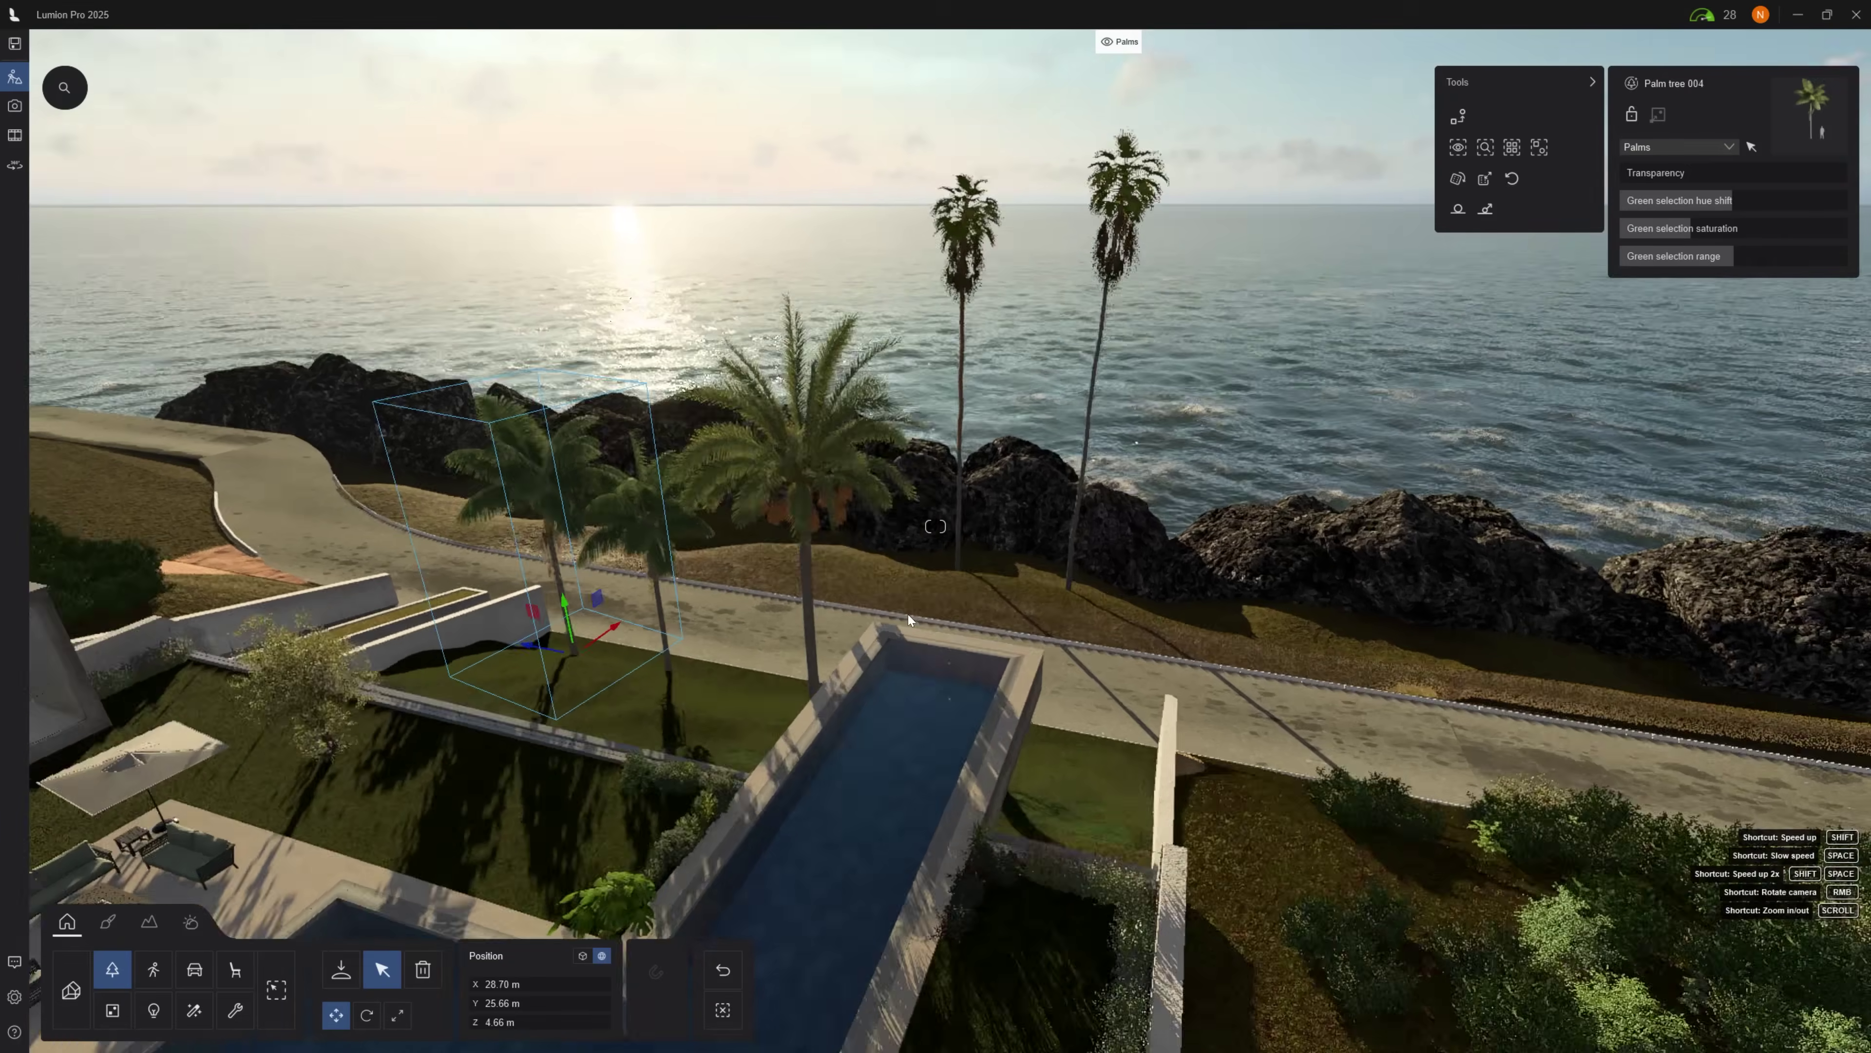
click(814, 693)
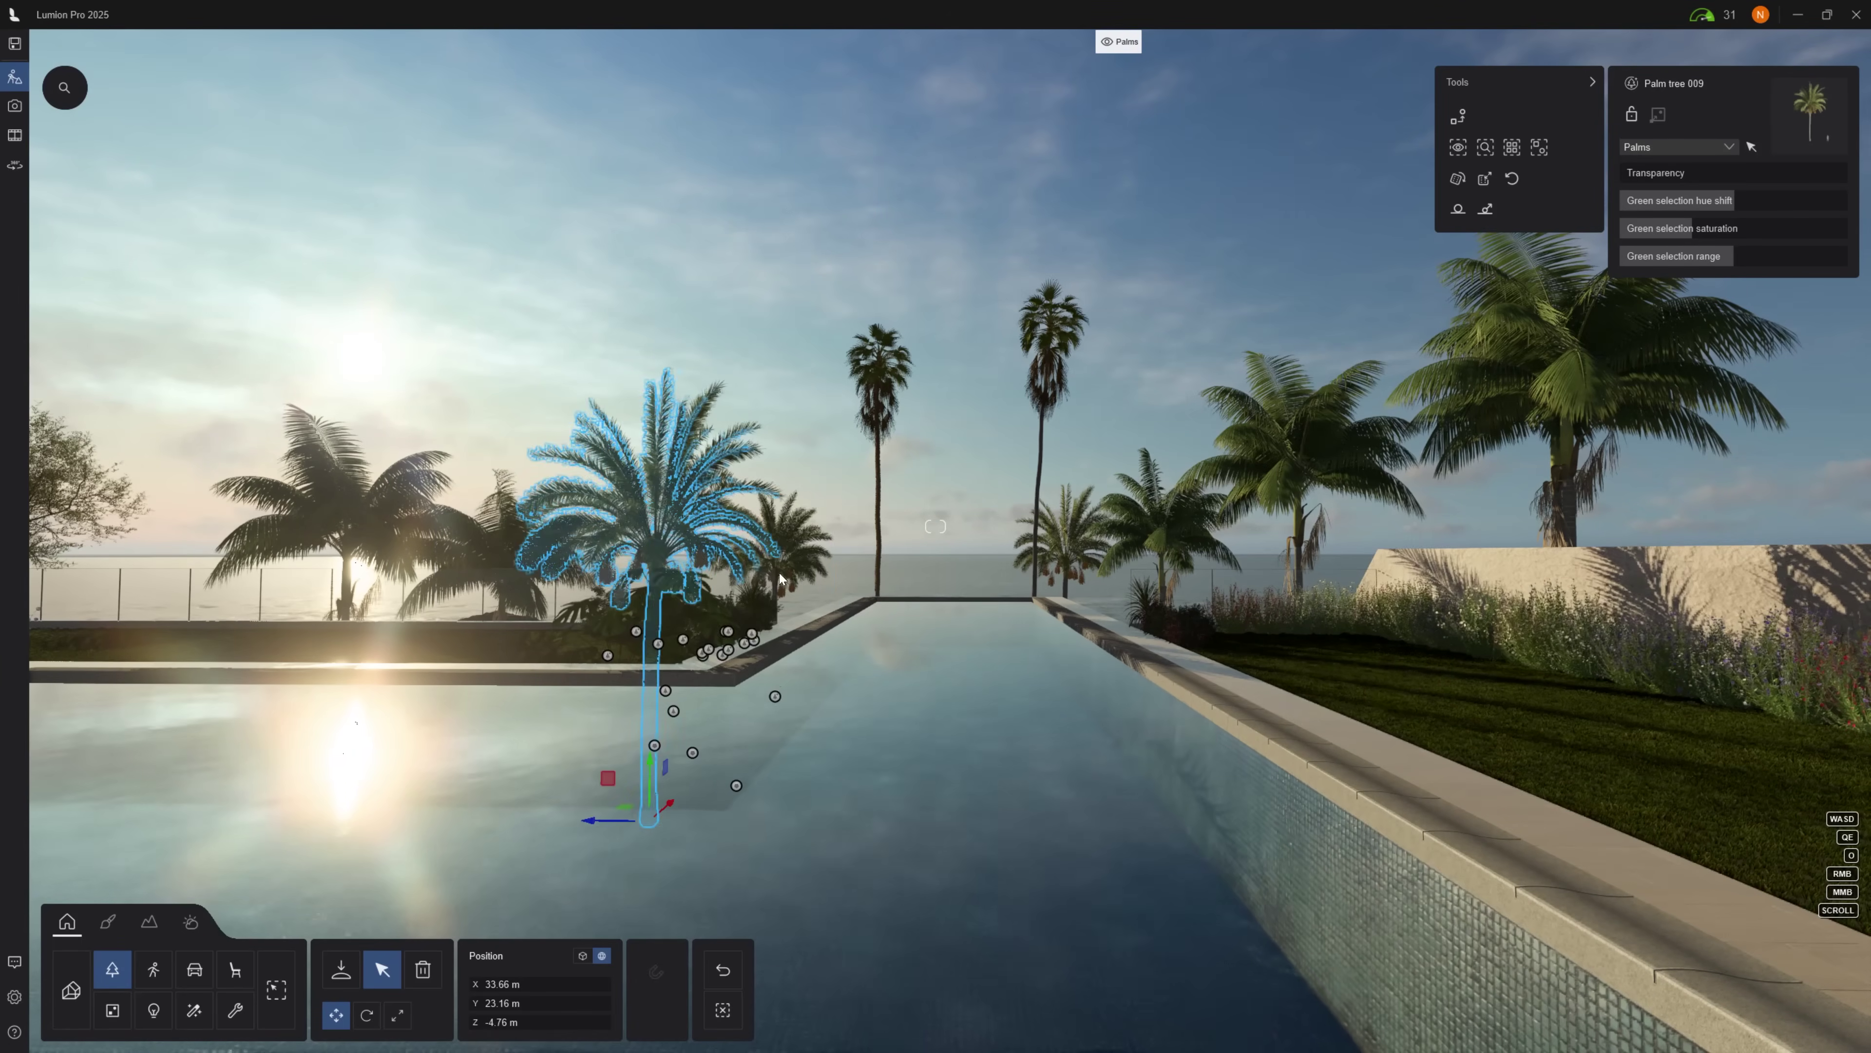
Move Palm tree 009 out of the pool onto the grass beside the flowering border and increase its scale slightly
drag(627, 781, 814, 673)
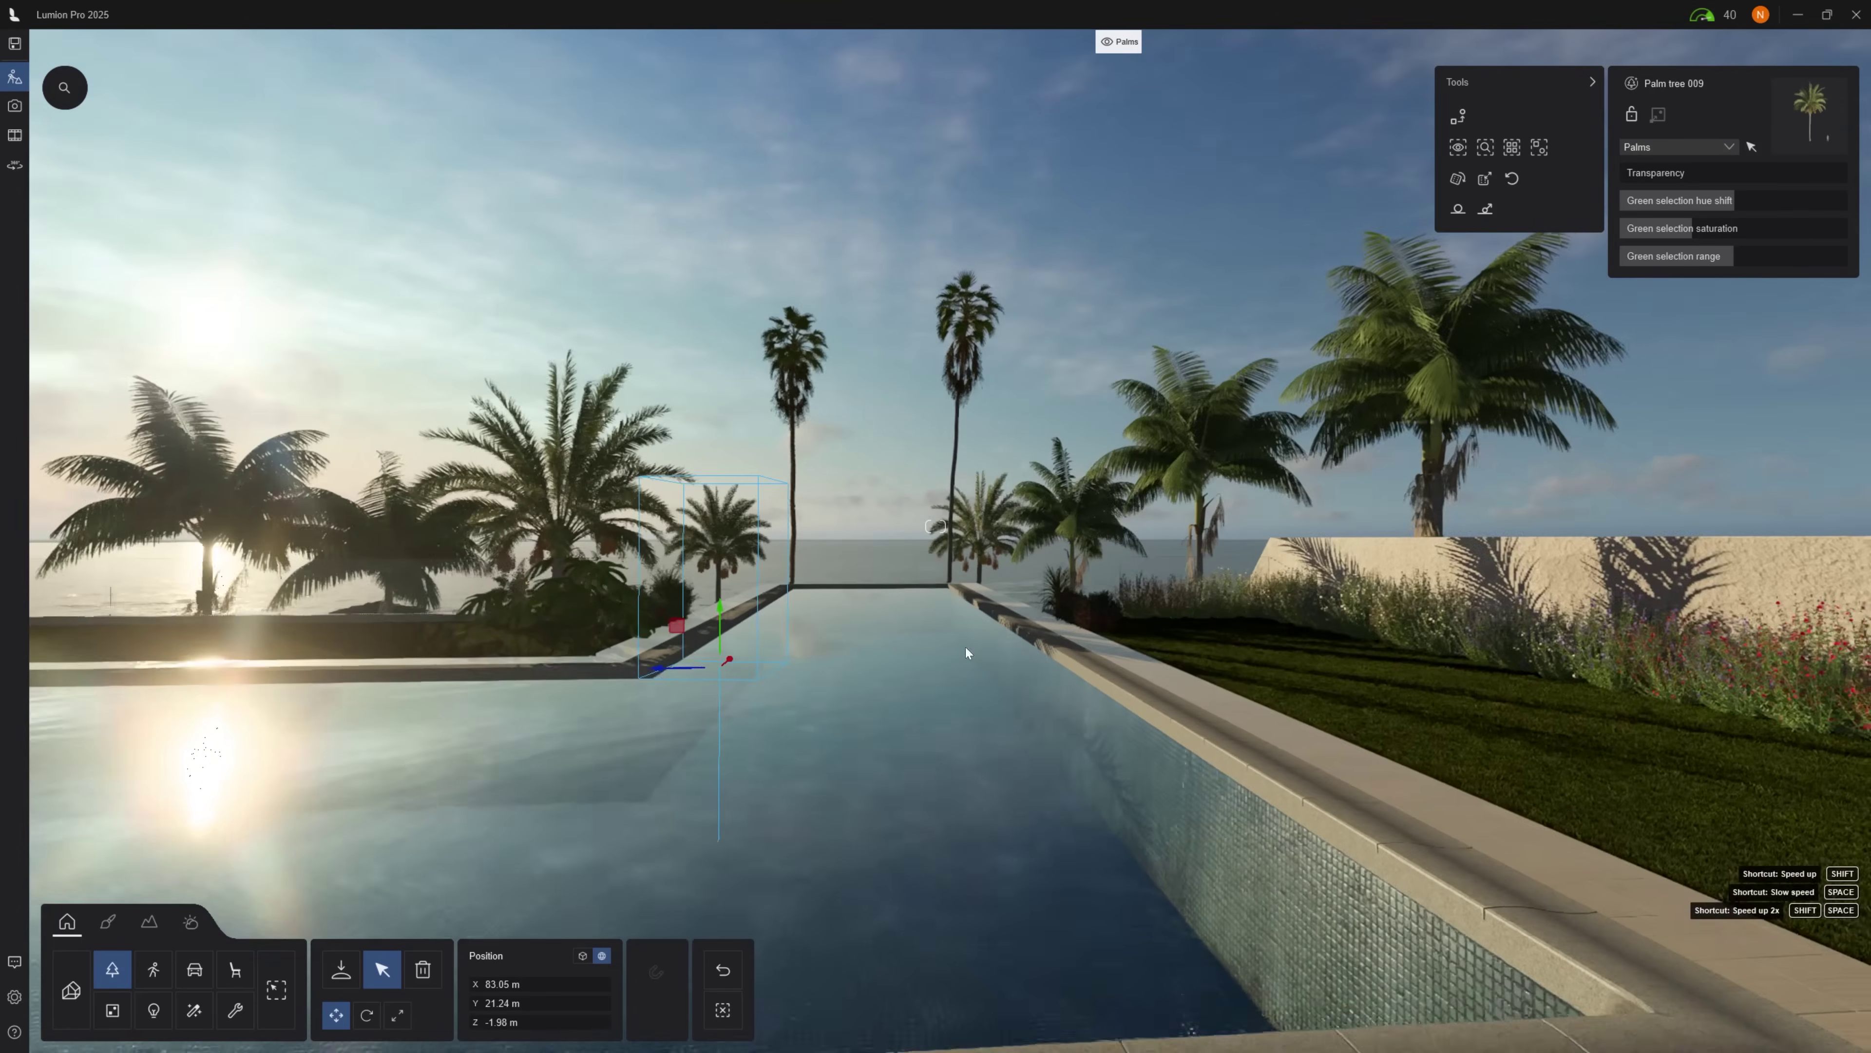
drag(714, 623, 1284, 1032)
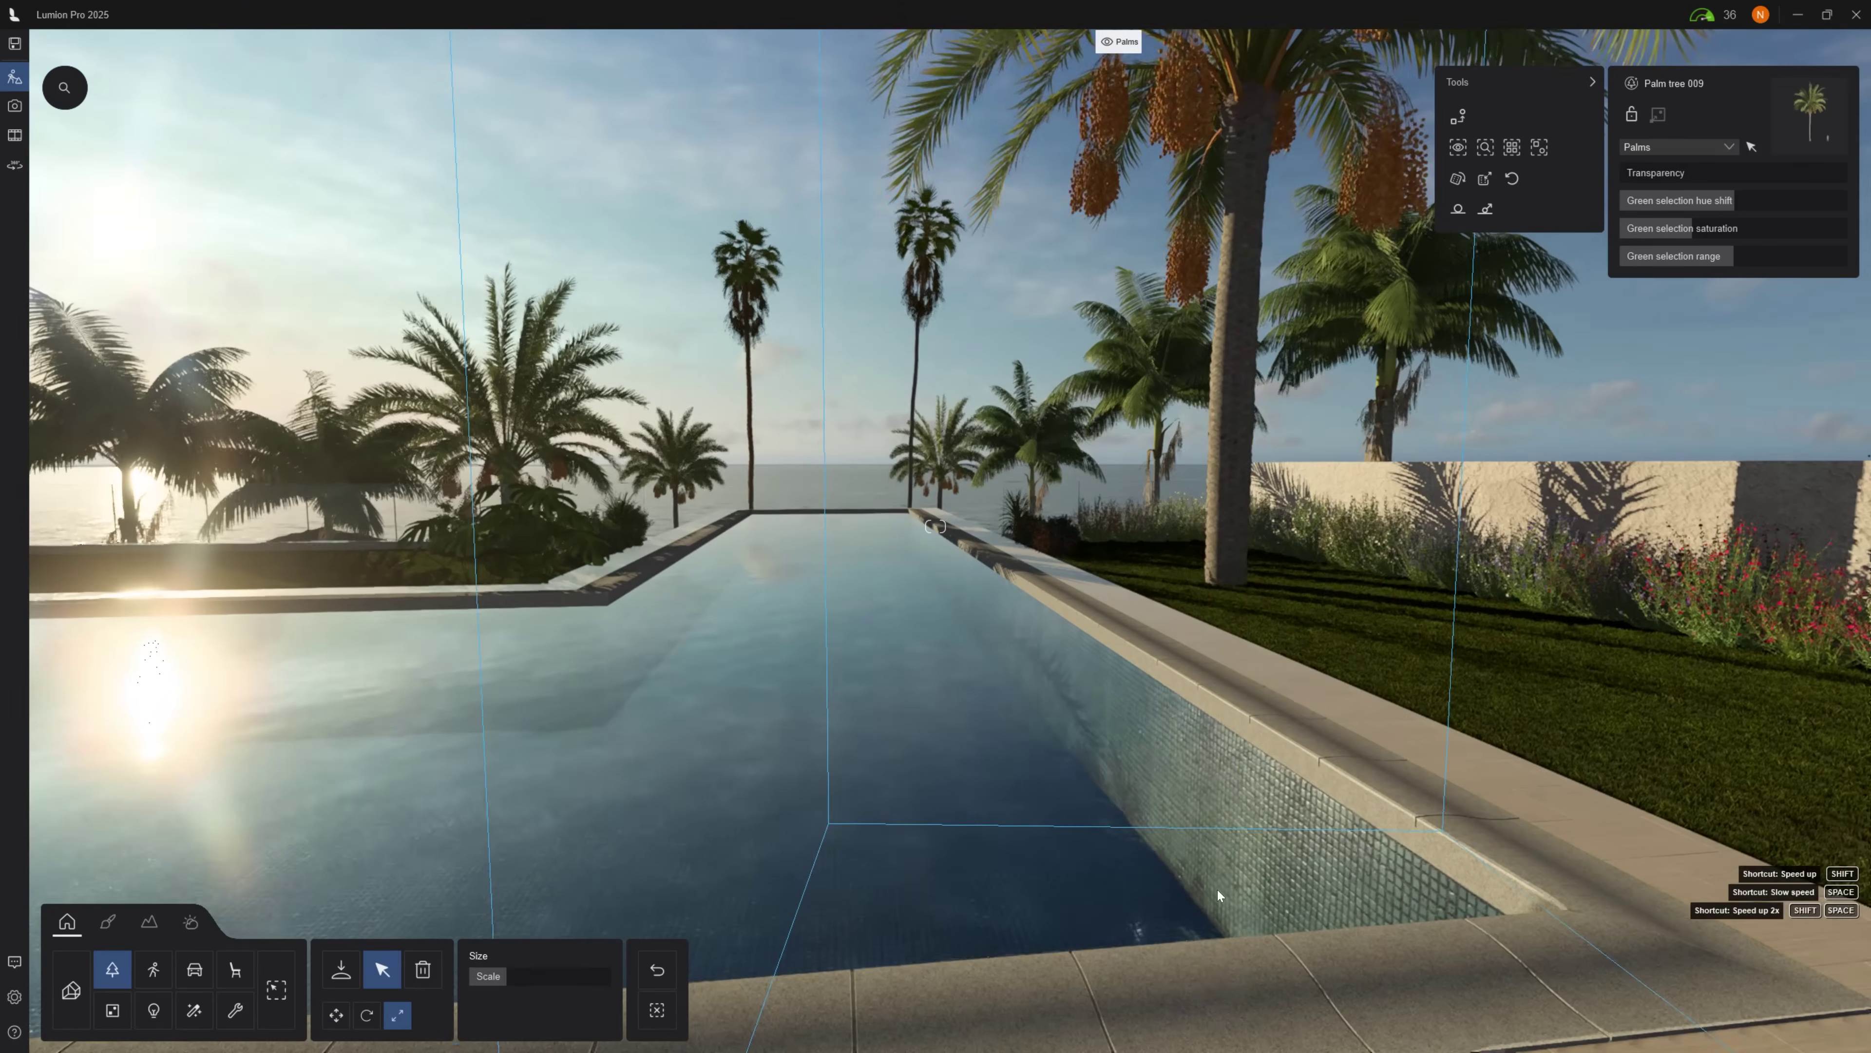
click(398, 1015)
drag(490, 975, 508, 973)
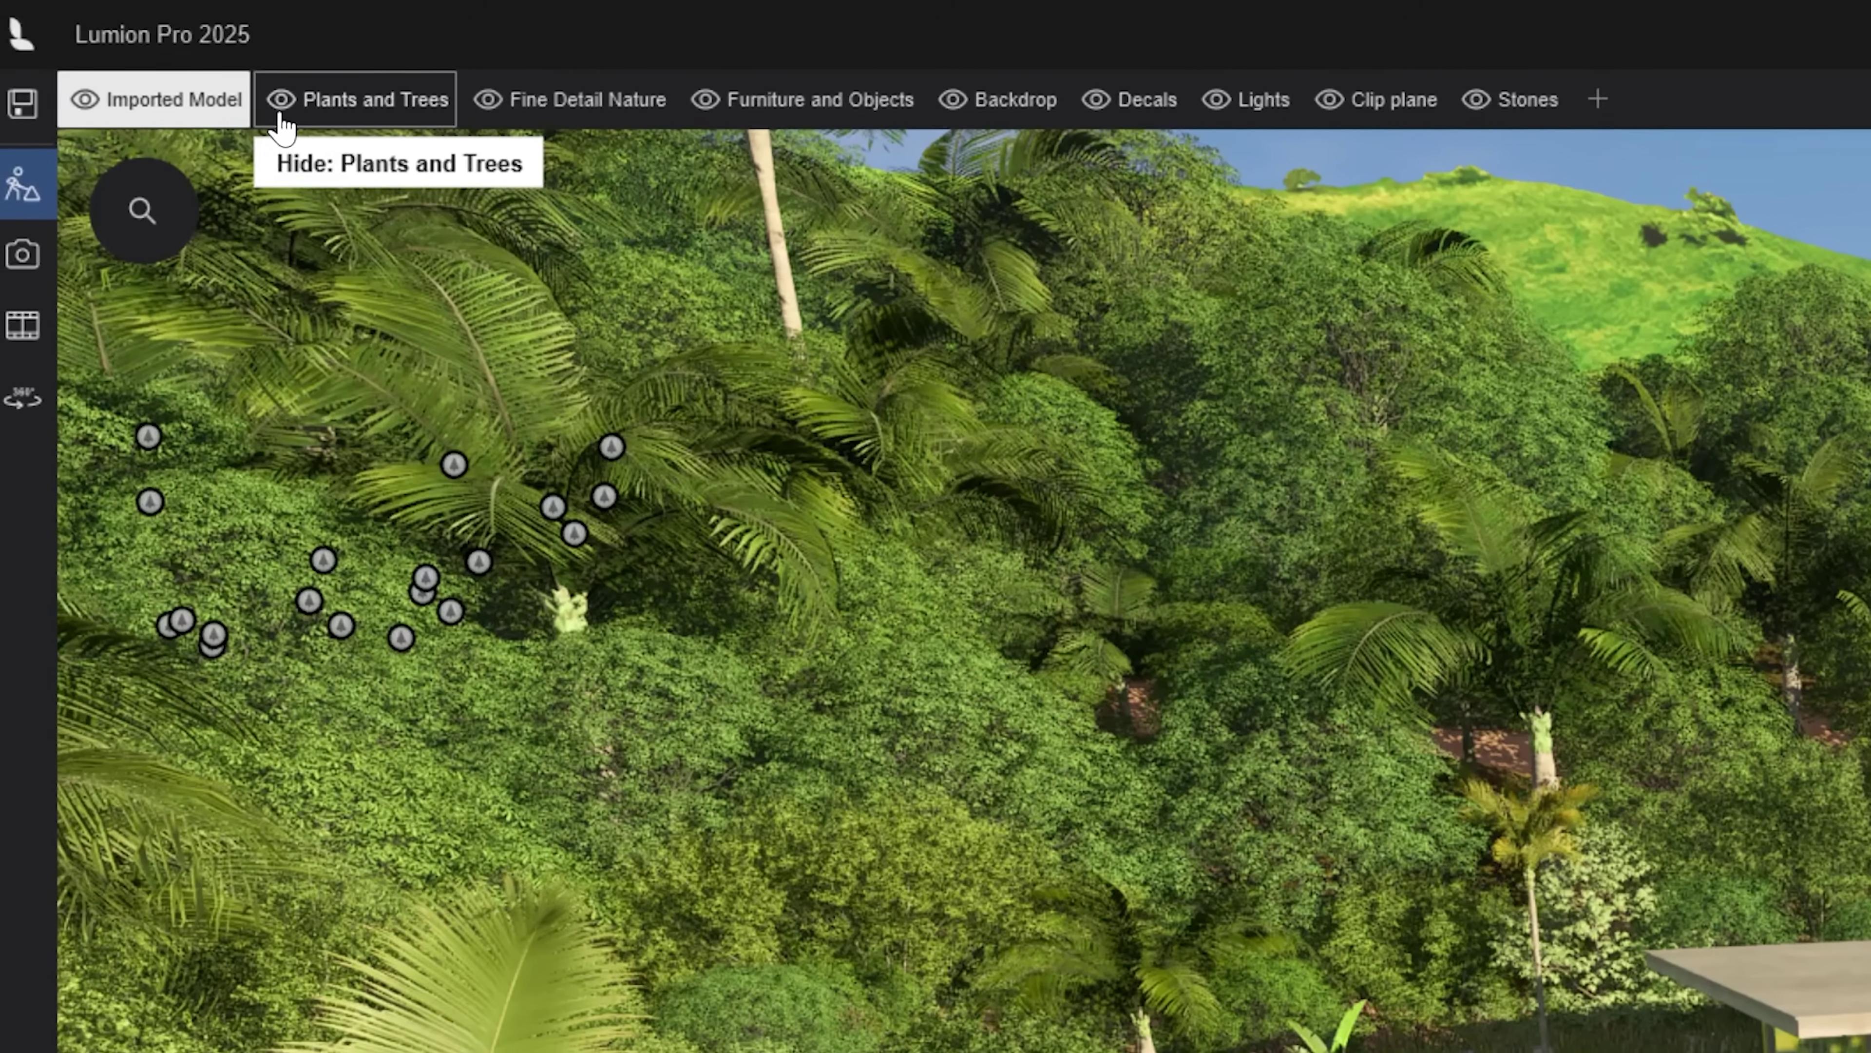
Hide the Plants and Trees layer and collapse layers 10 to 15, from Bushes to Palms, in the scene object list
click(281, 118)
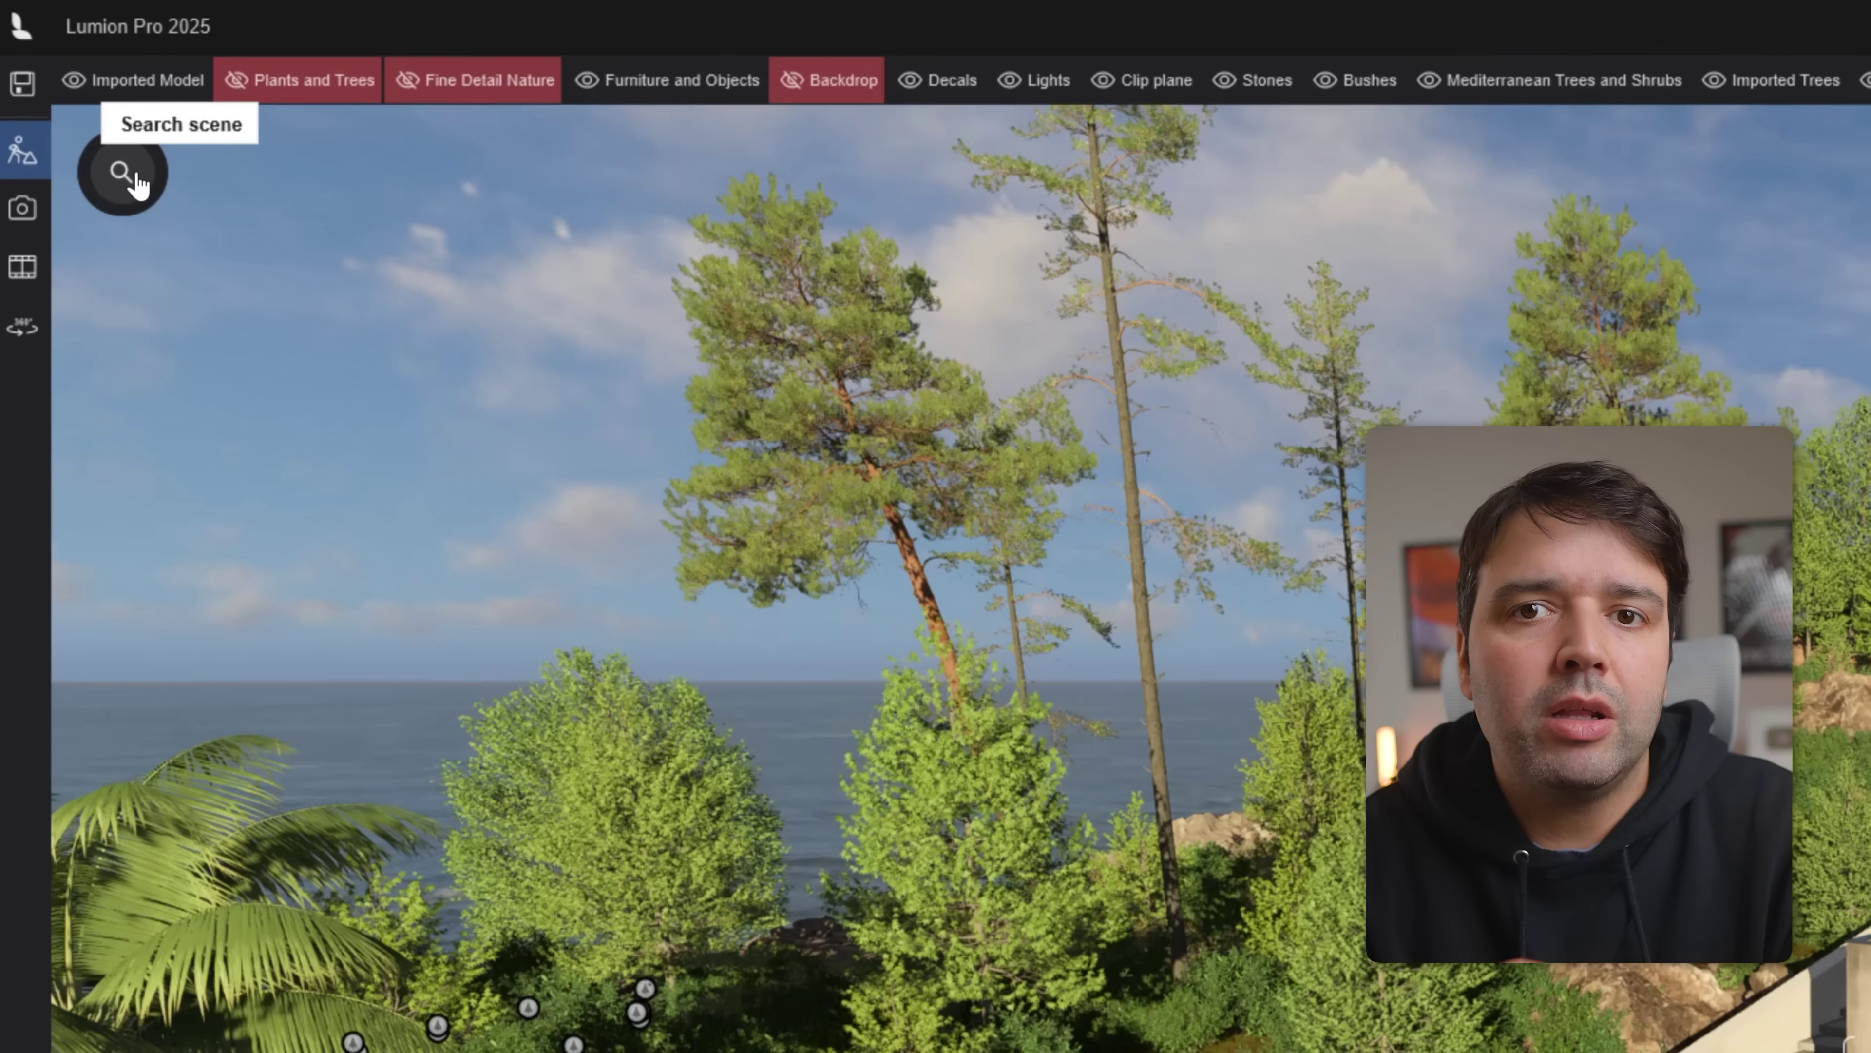
click(123, 174)
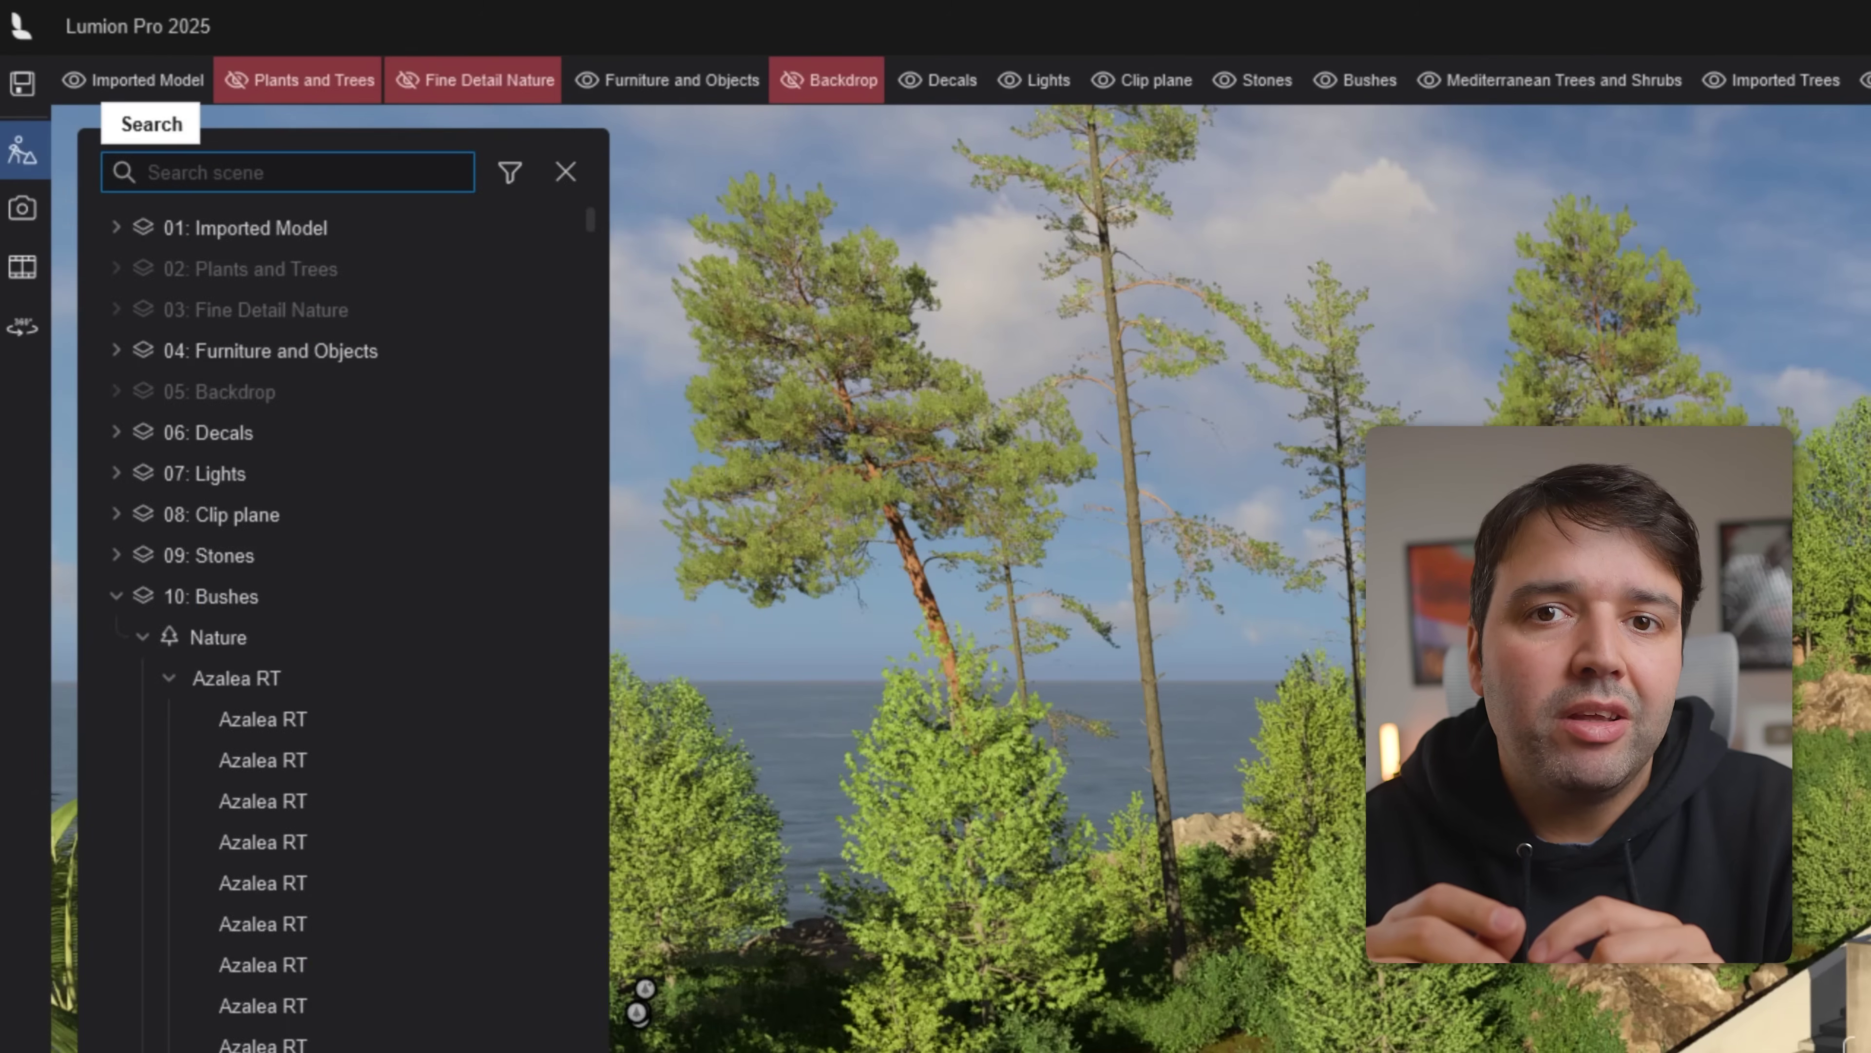
click(116, 596)
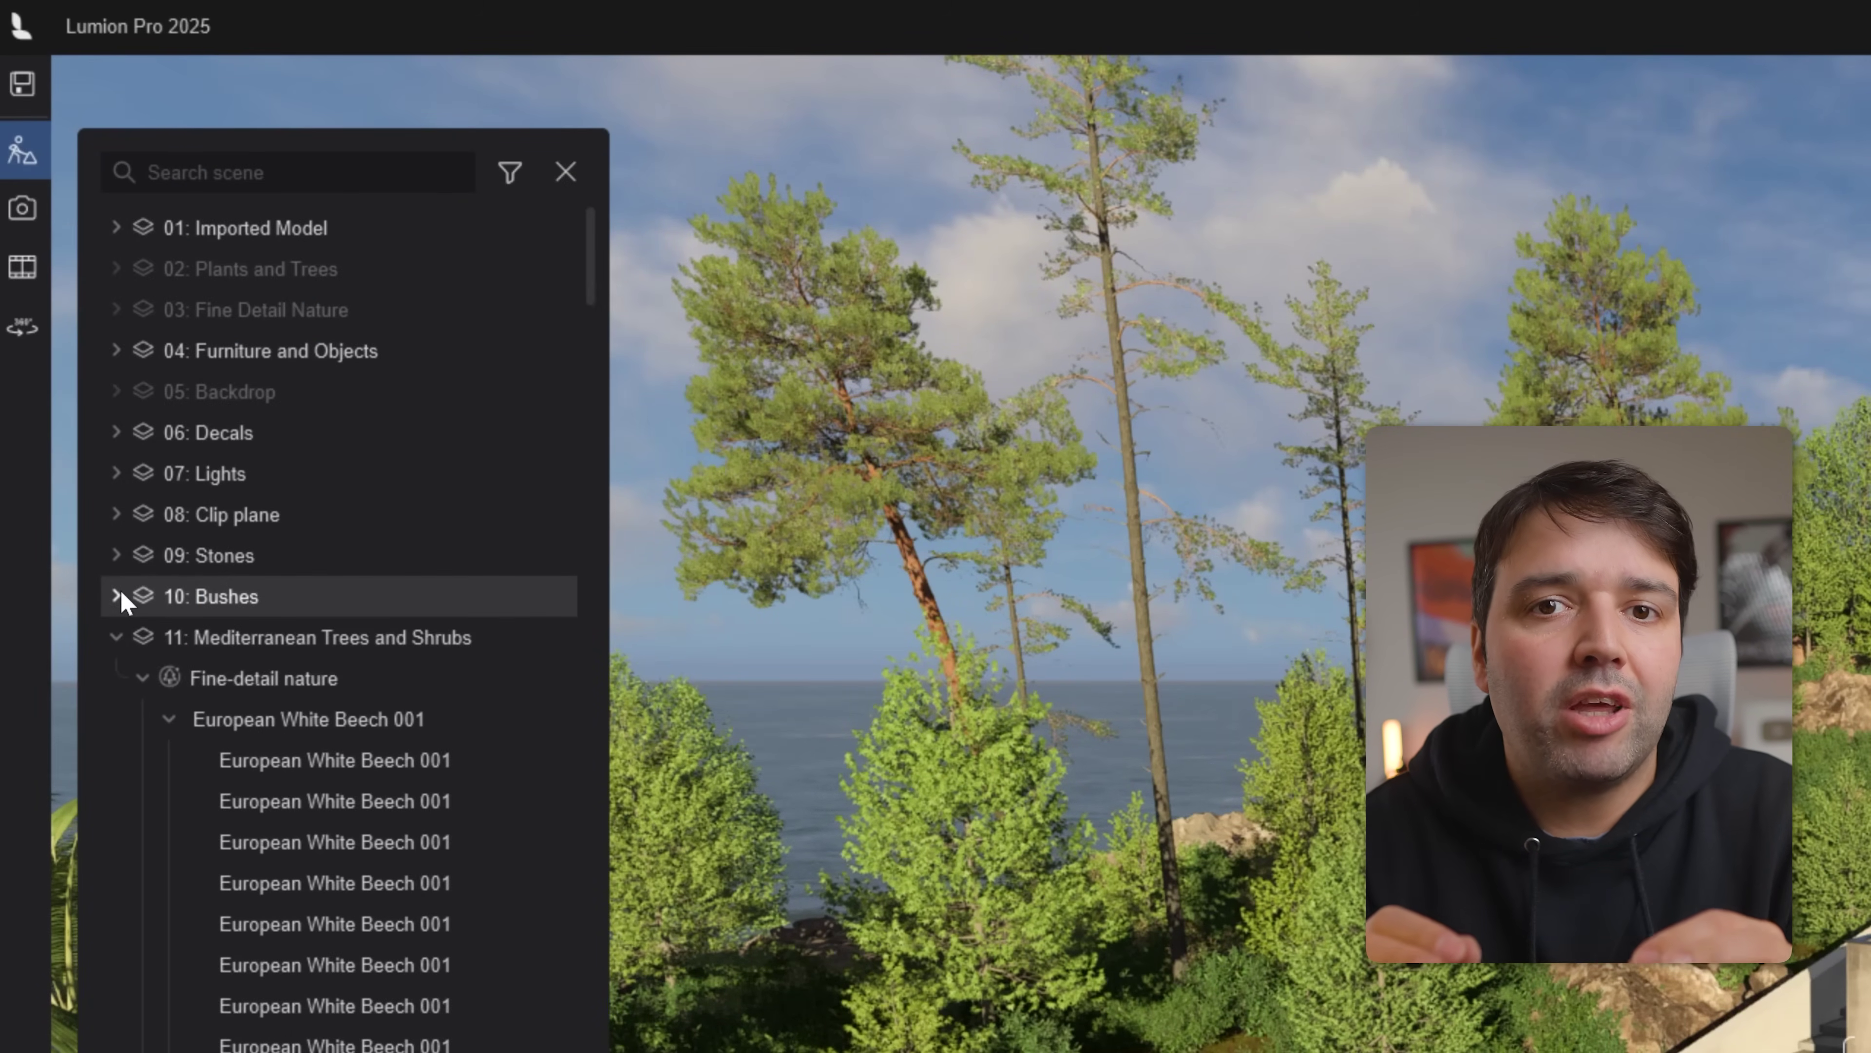
click(113, 638)
click(115, 678)
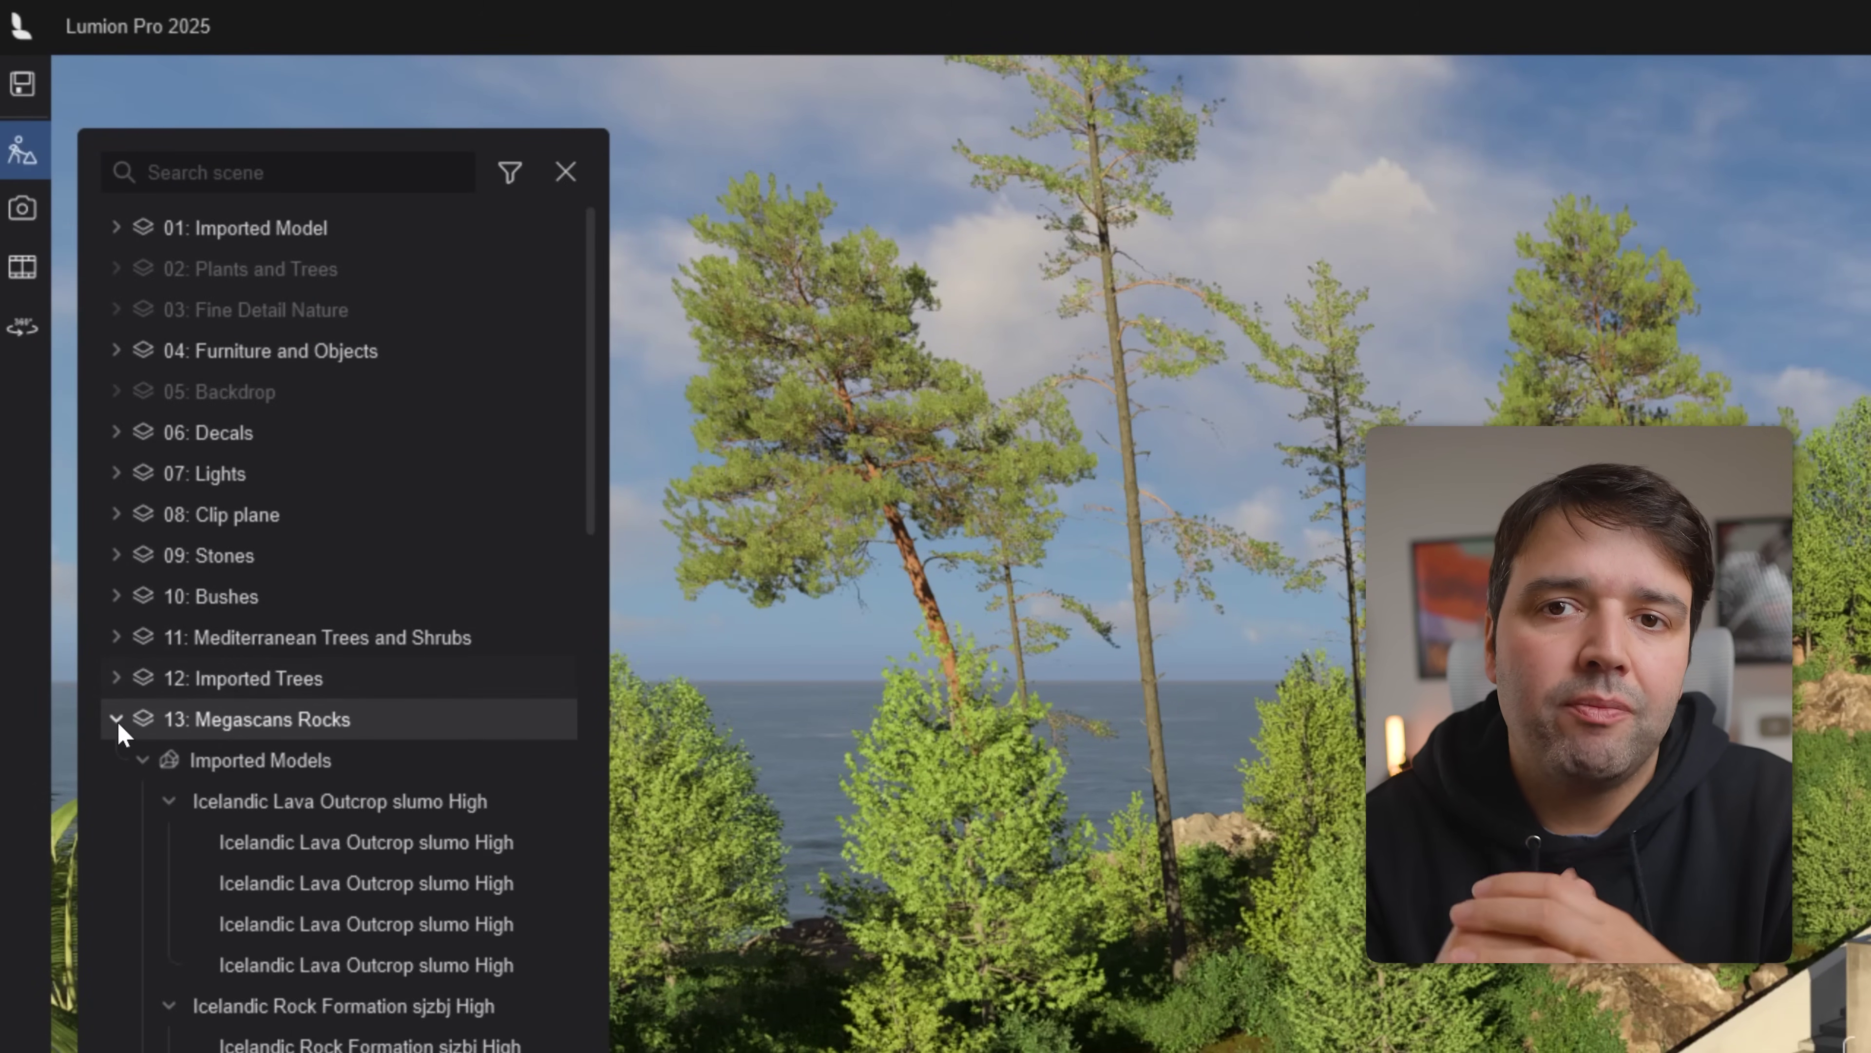
click(115, 719)
click(115, 760)
click(116, 801)
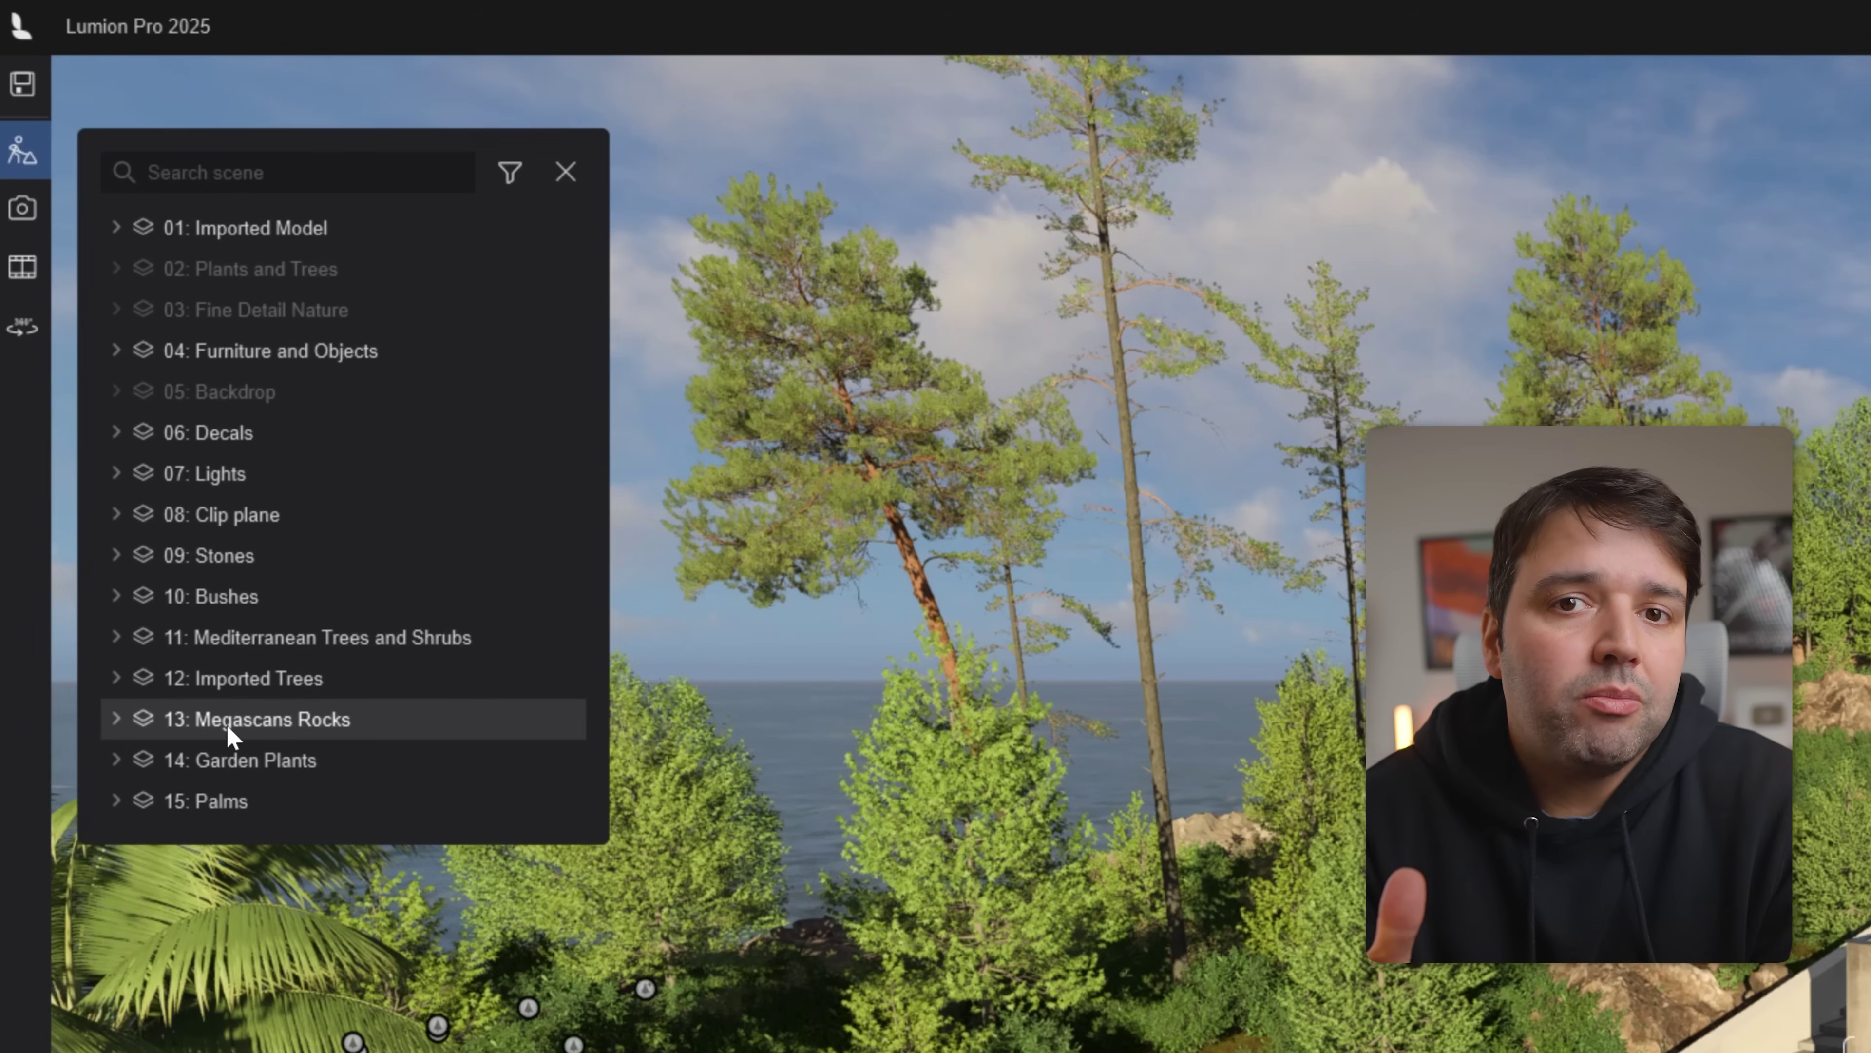
Expand the Megascans Rocks layer and select the Icelandic Lava Outcrop slumo High group, followed by its individual copies
click(117, 720)
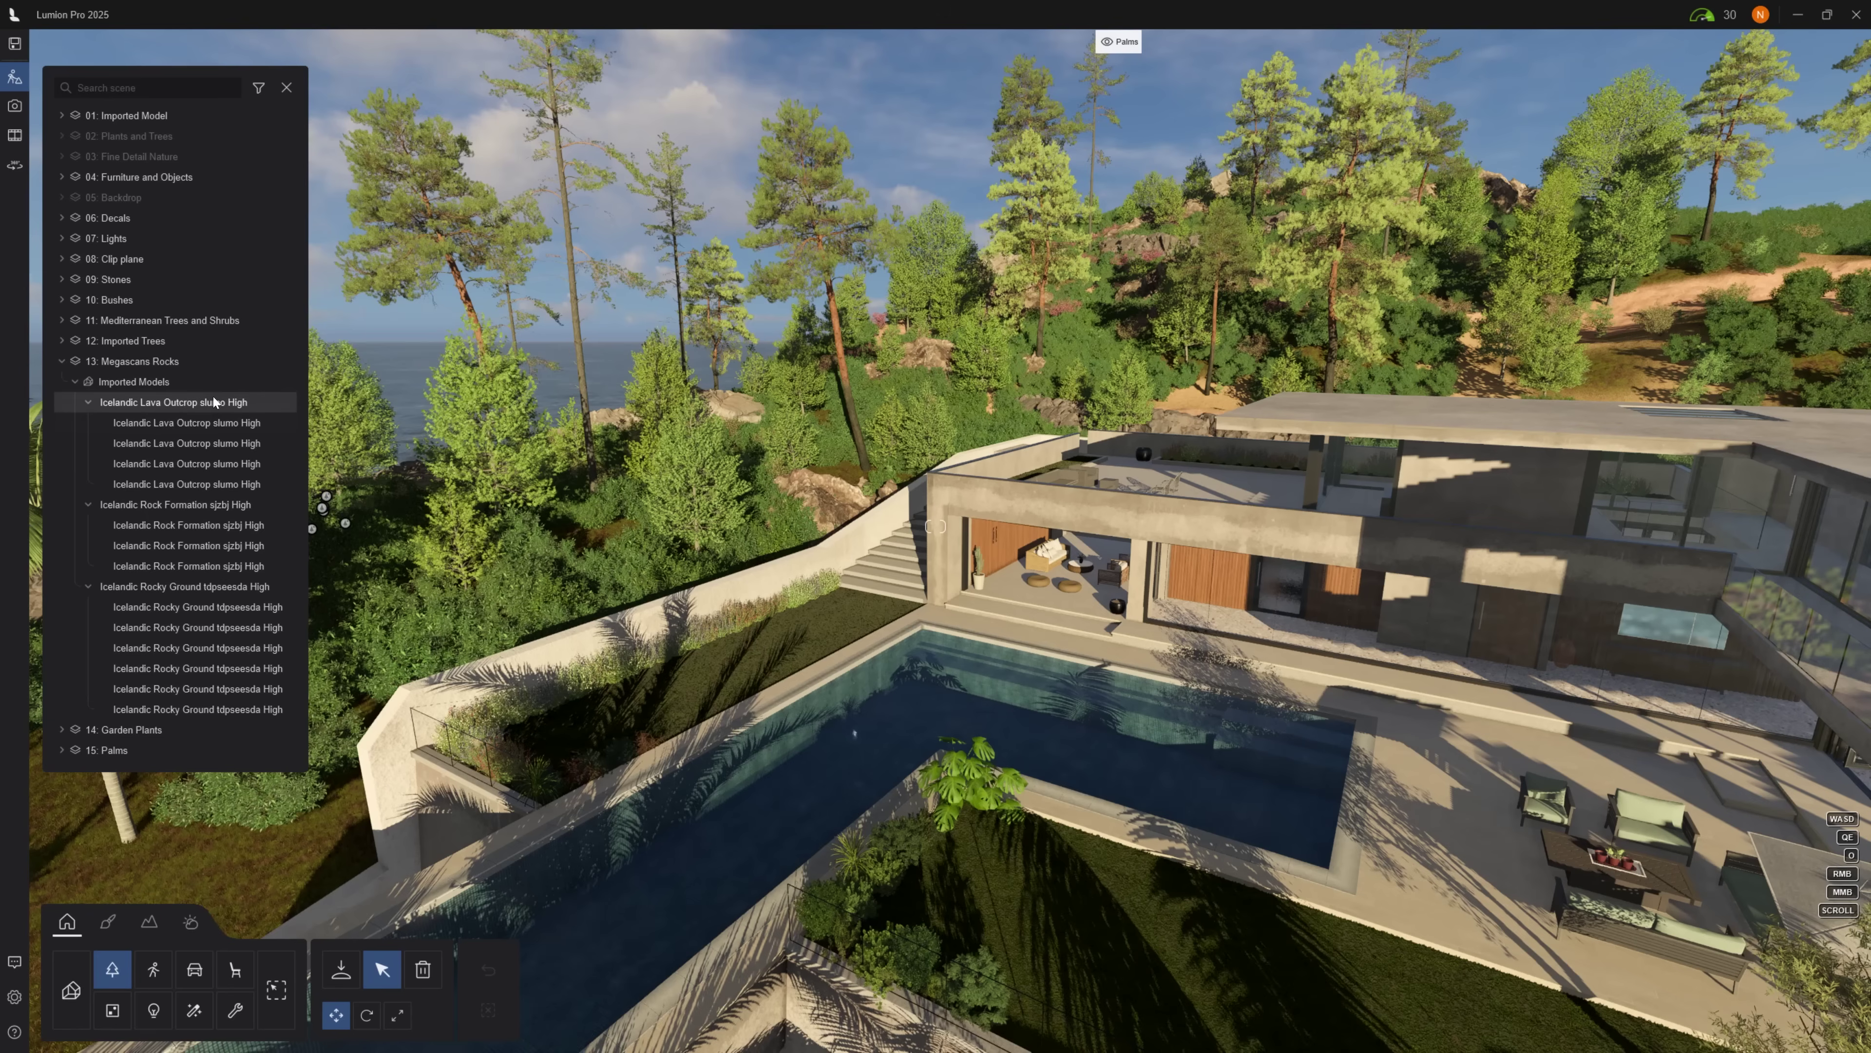
click(213, 402)
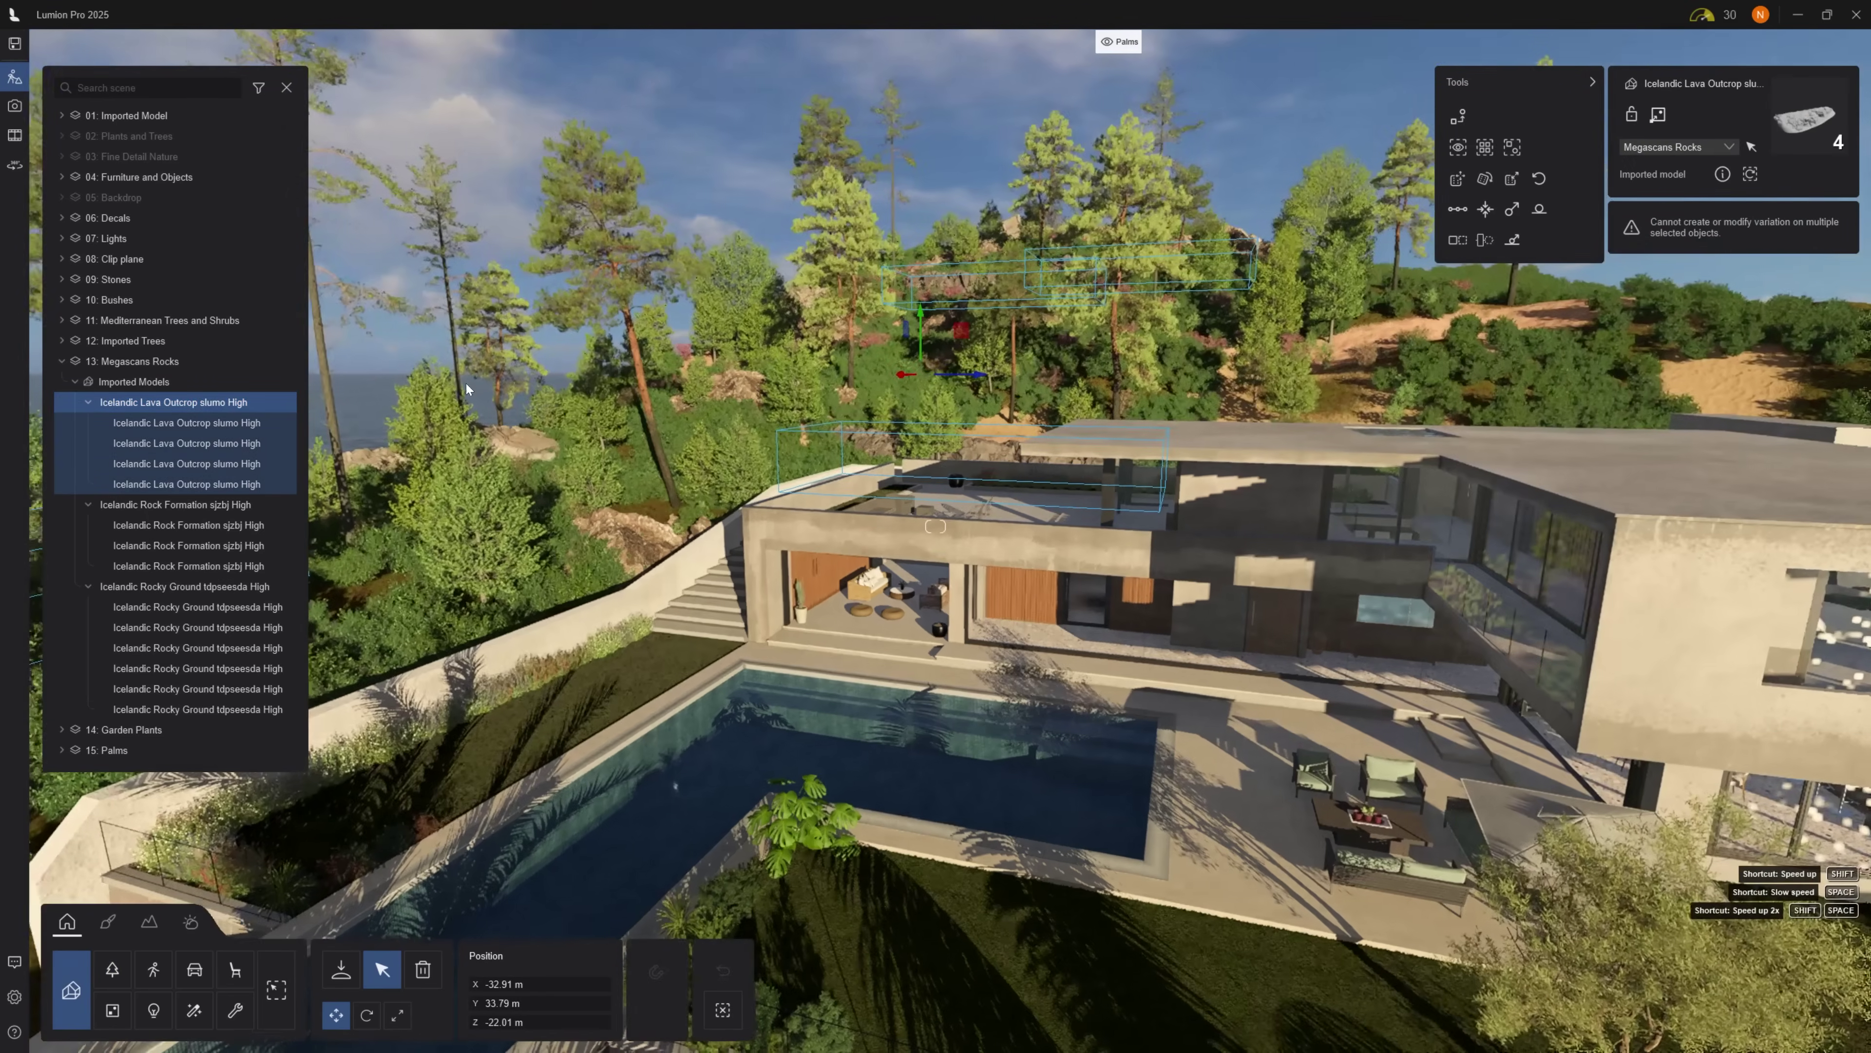
click(238, 424)
click(238, 444)
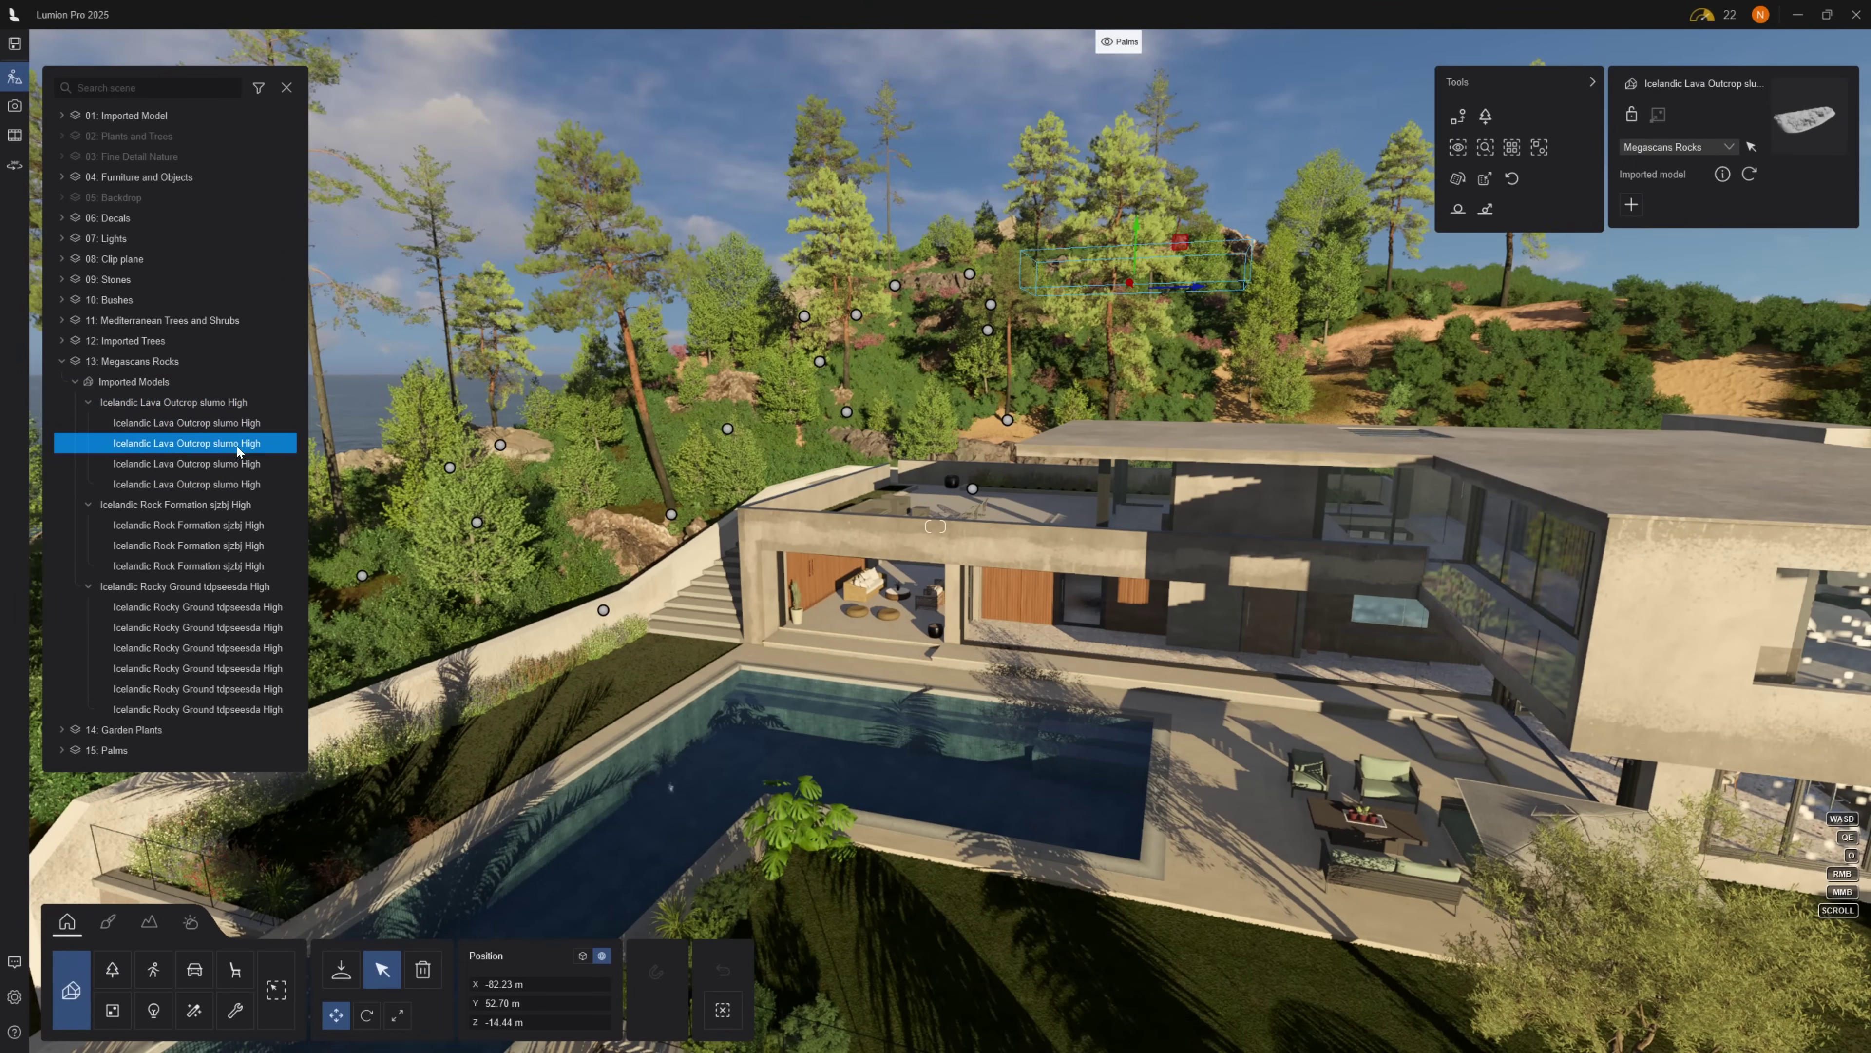
click(238, 483)
Filter the scene object list to Nature objects
click(259, 86)
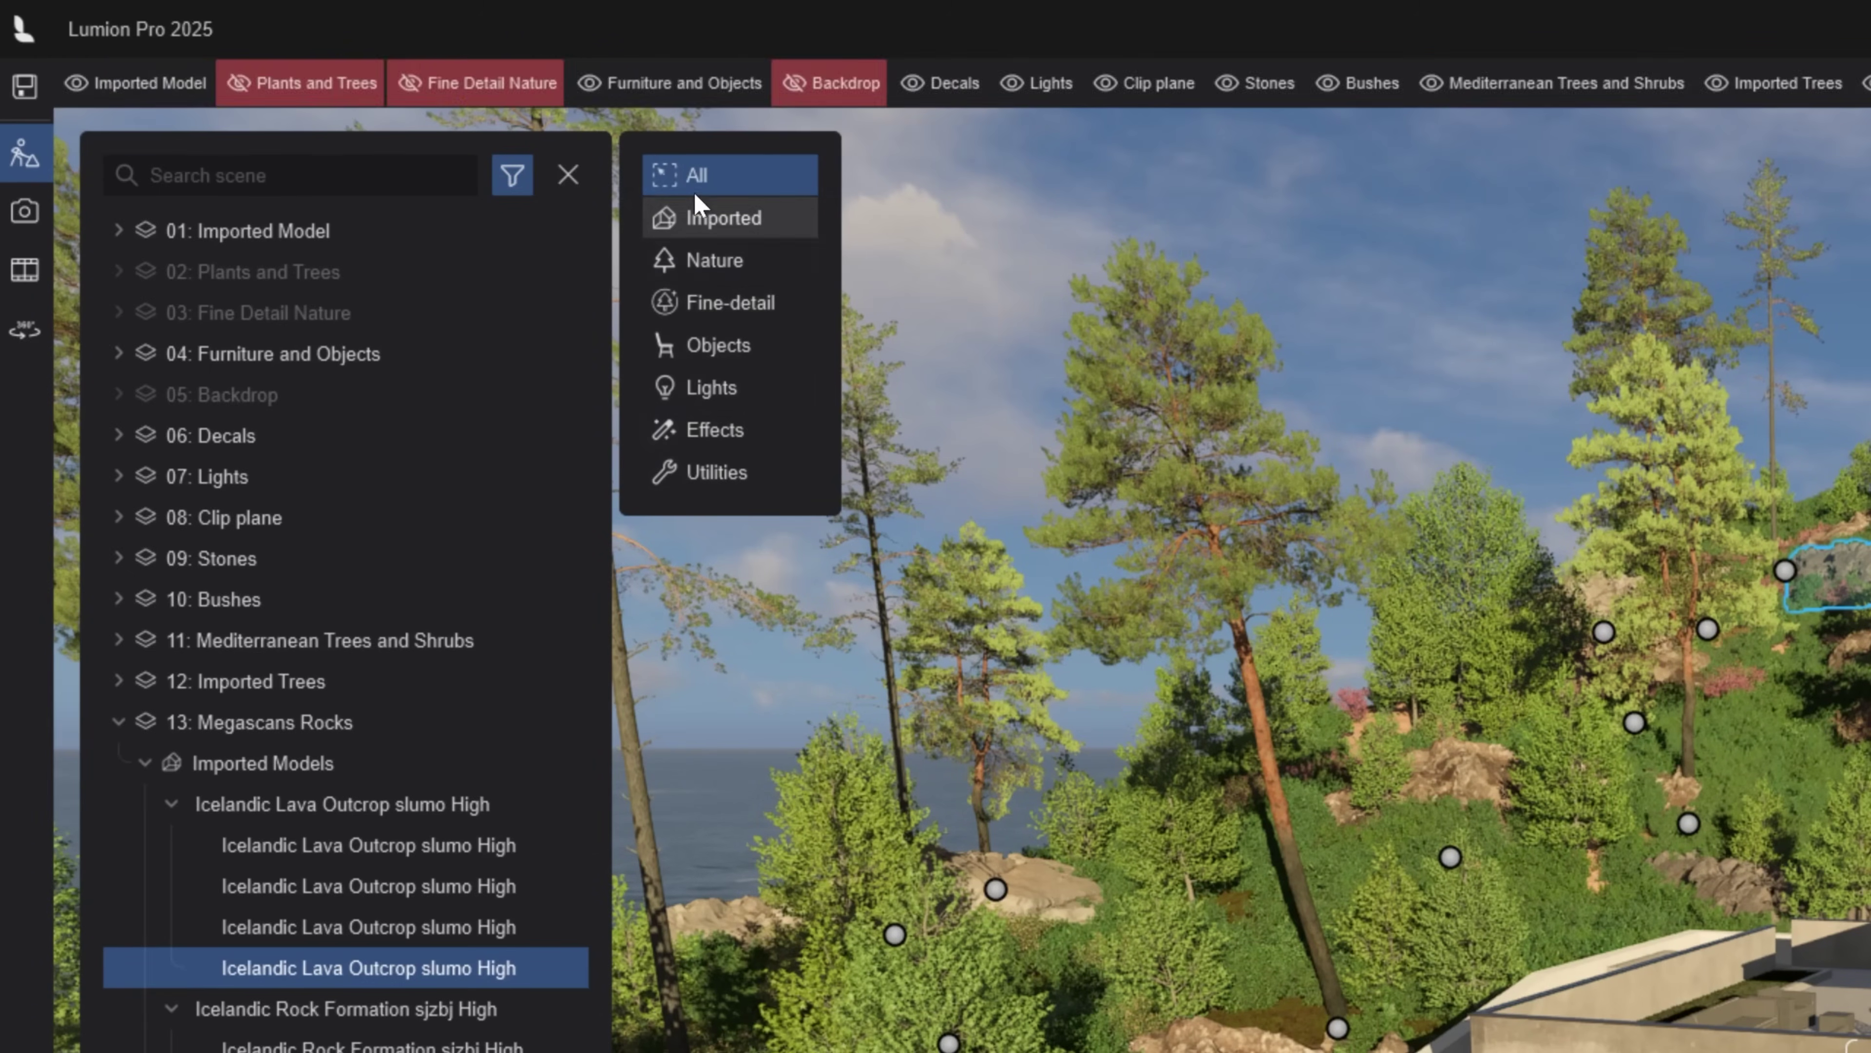
click(725, 262)
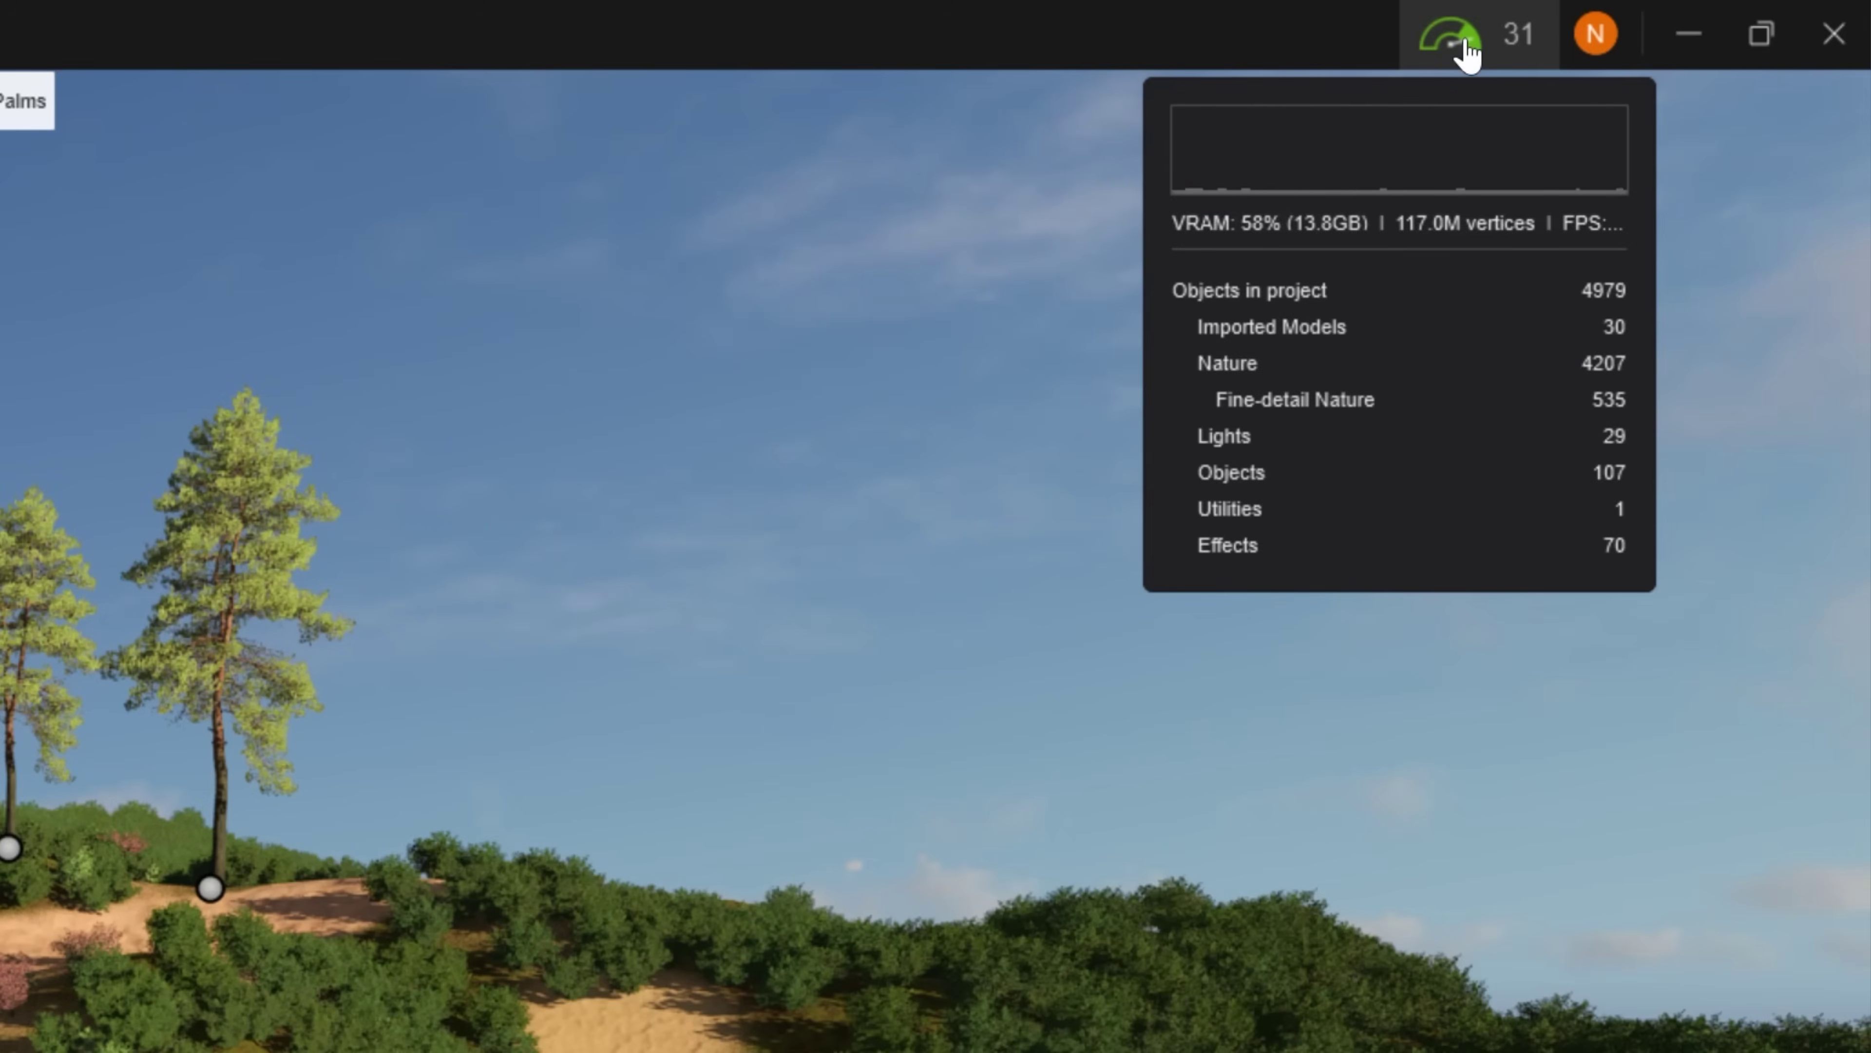
Open the Performance center and review the breakdown of objects in the project
click(1467, 43)
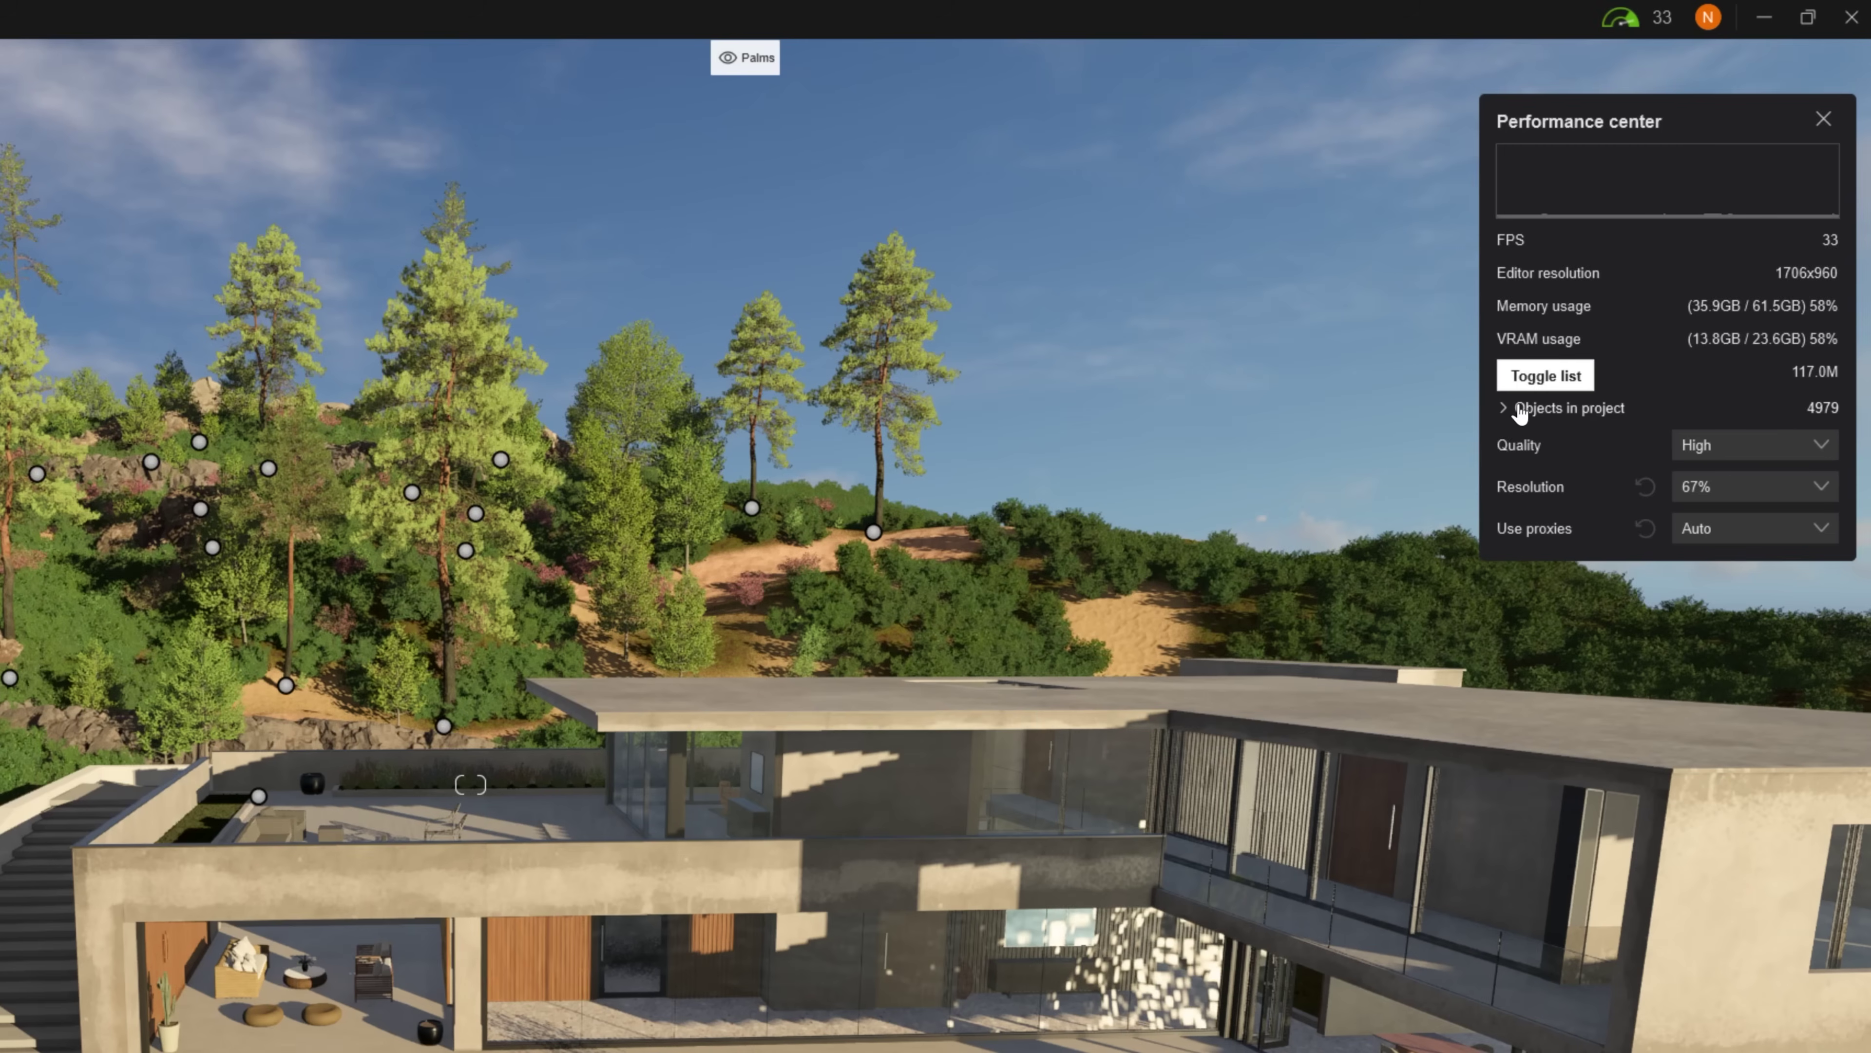
click(1507, 409)
click(1505, 409)
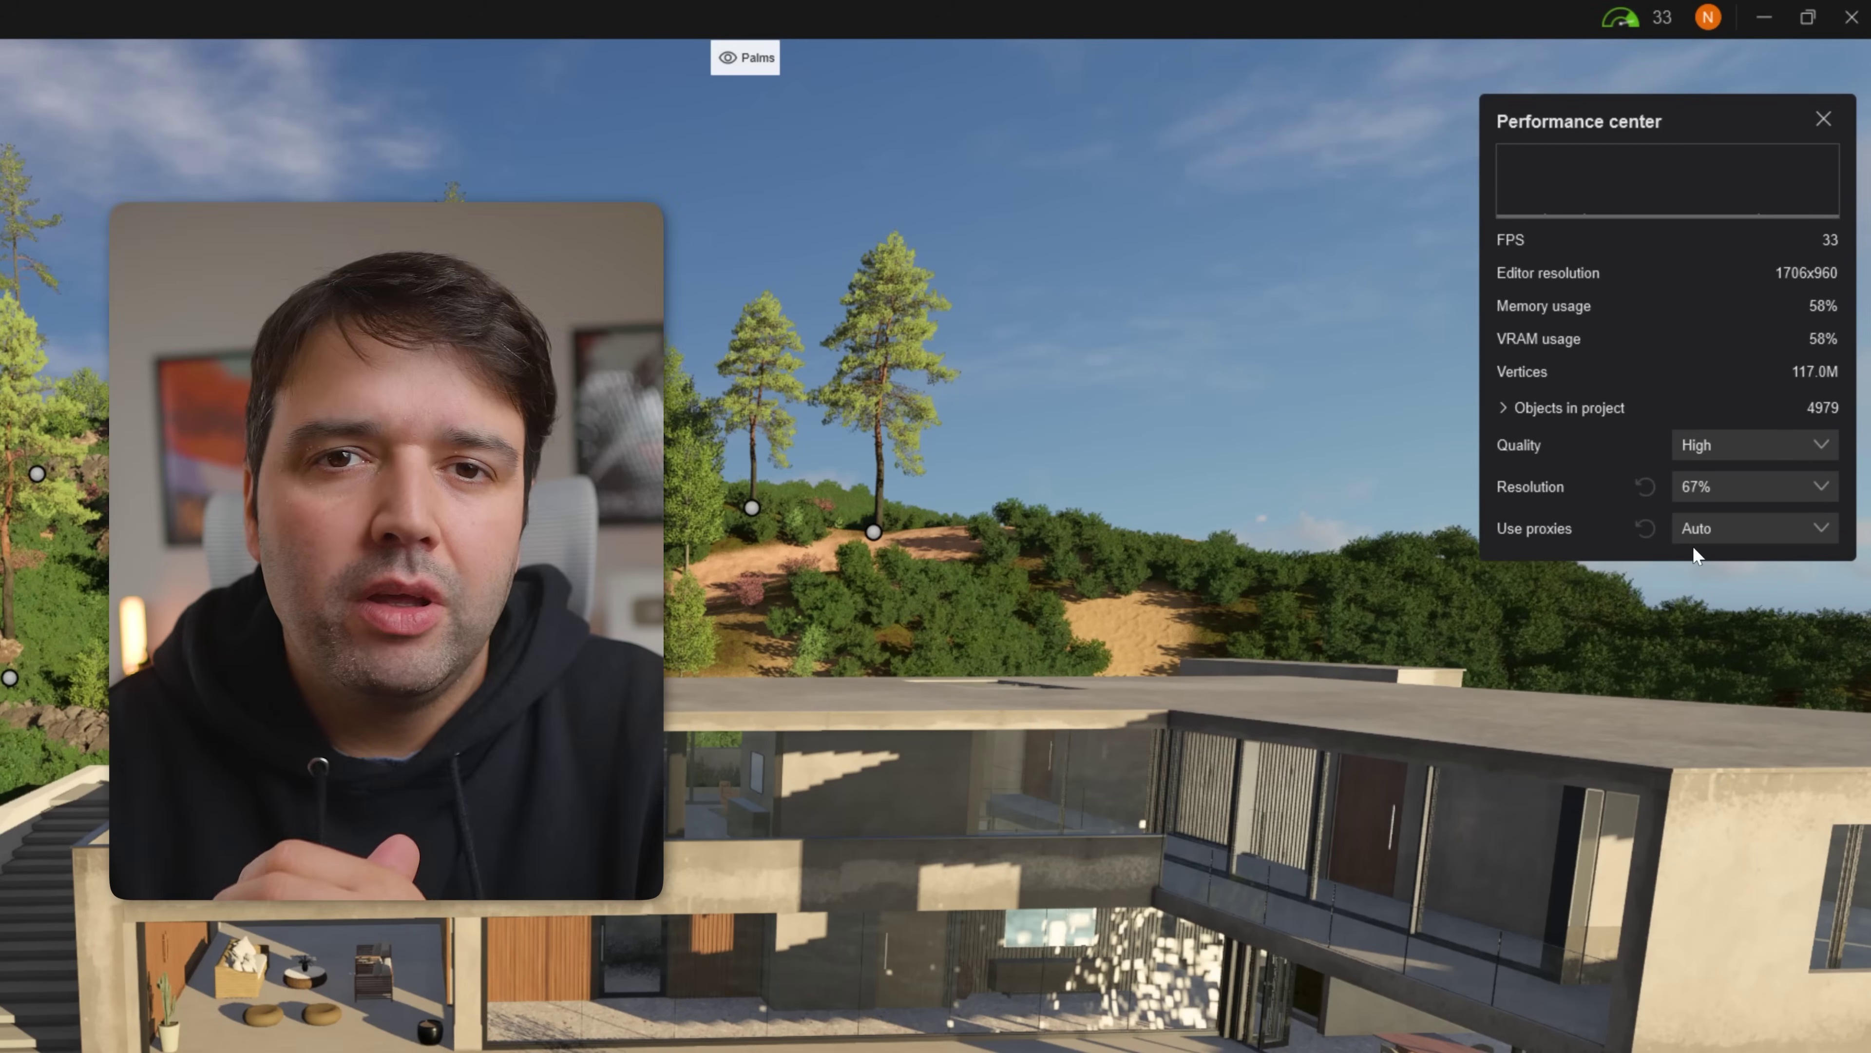
Try the Low editor quality with a closer view of the villa, and set the quality back to High
click(1741, 451)
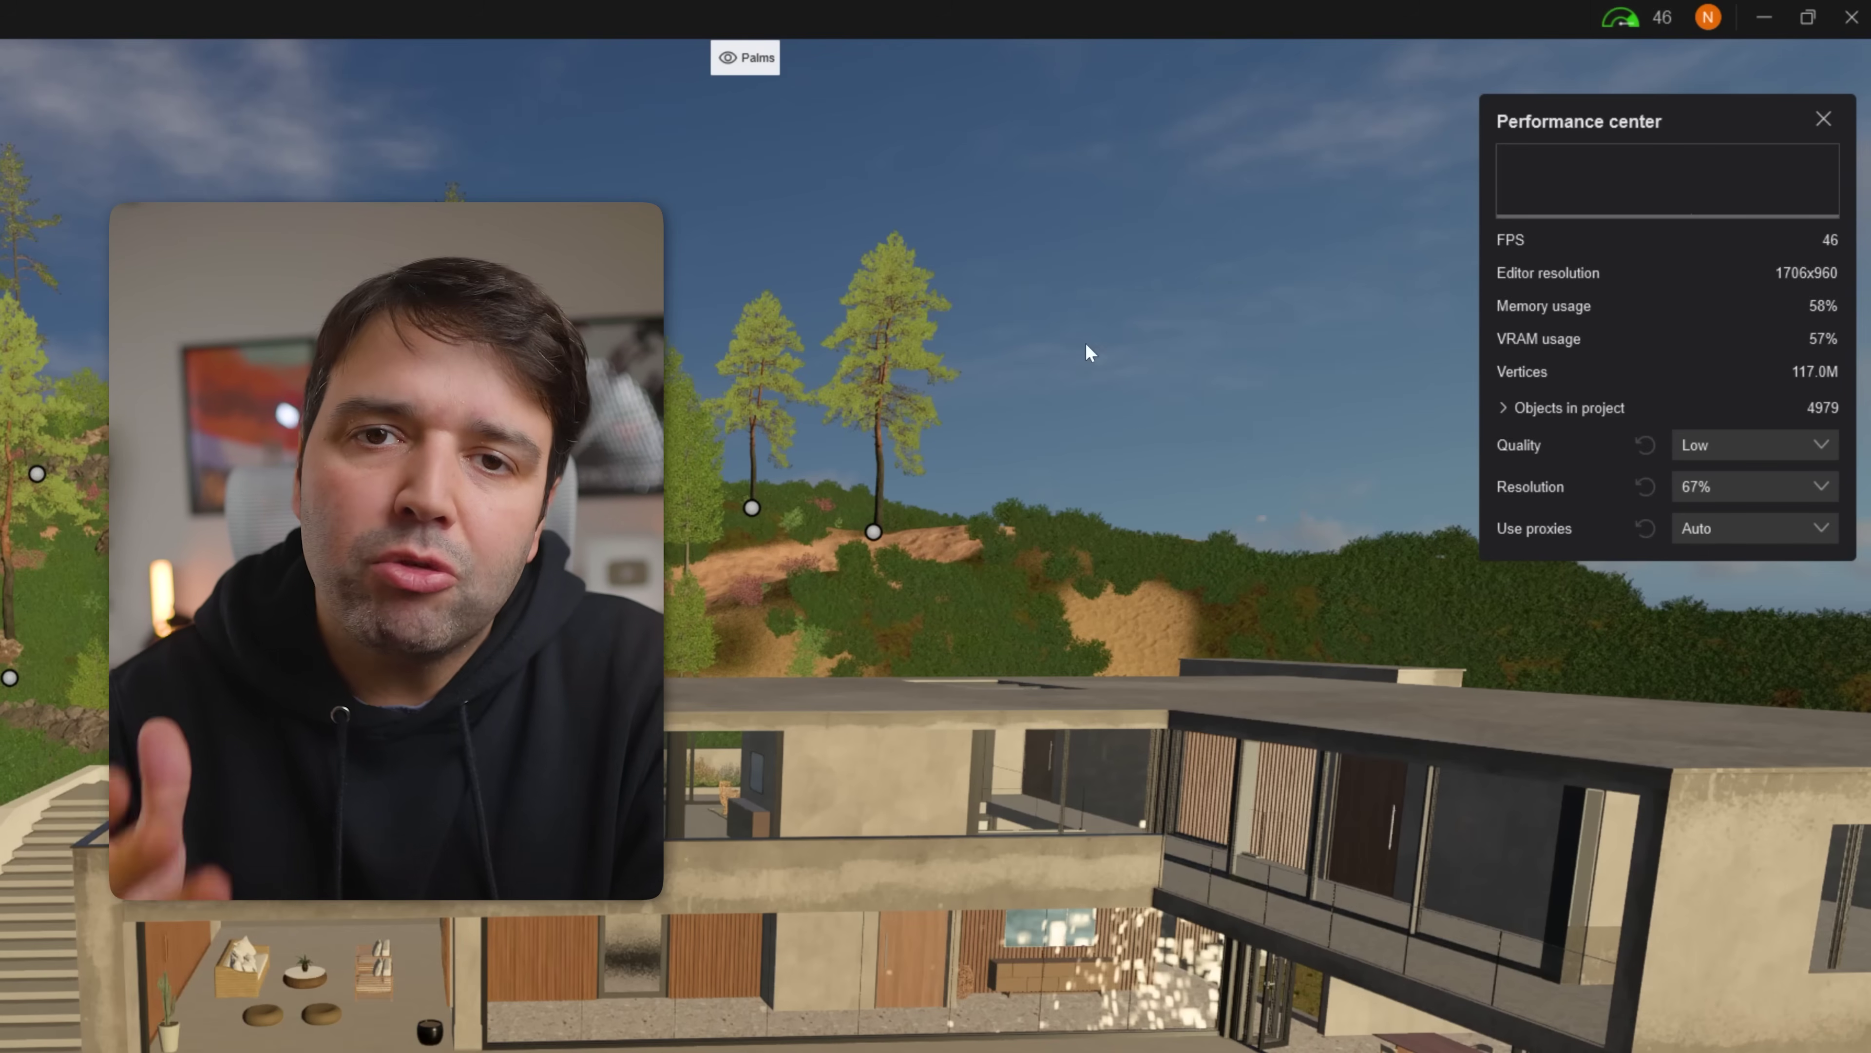
key(w)
key(w)
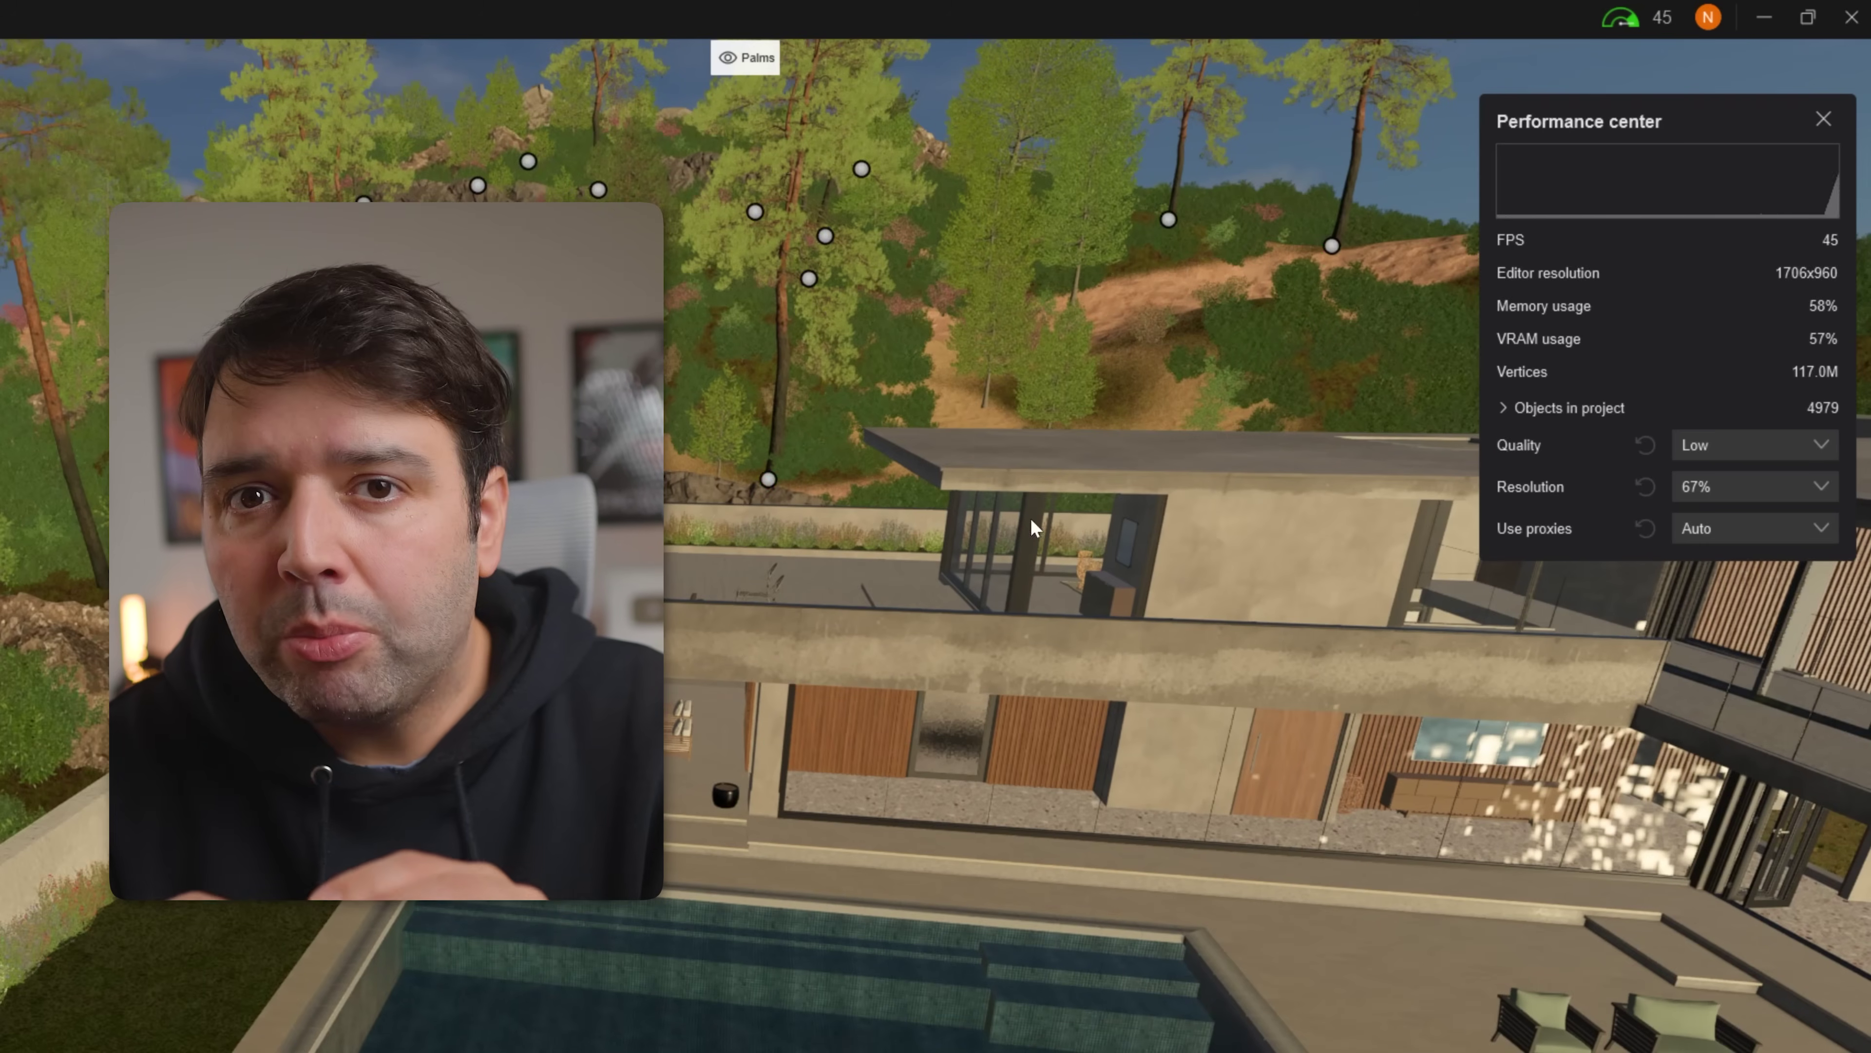
click(1791, 492)
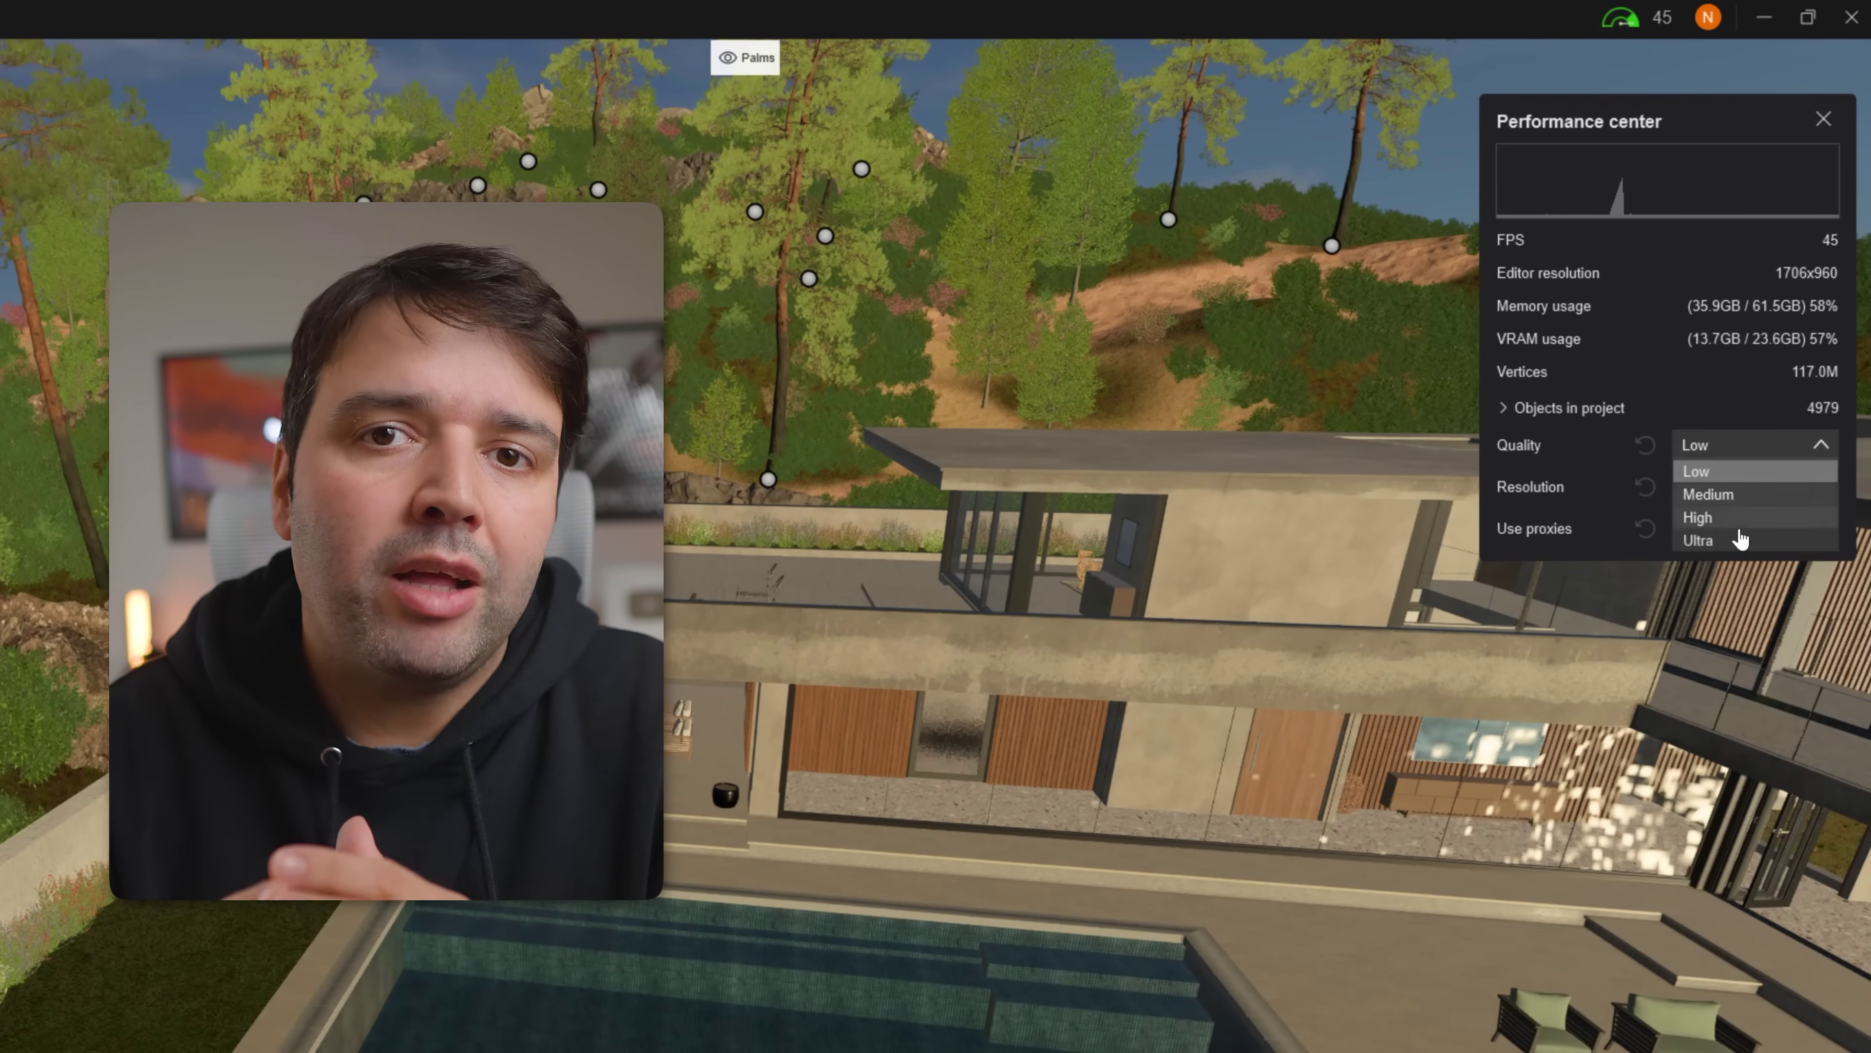
click(1731, 522)
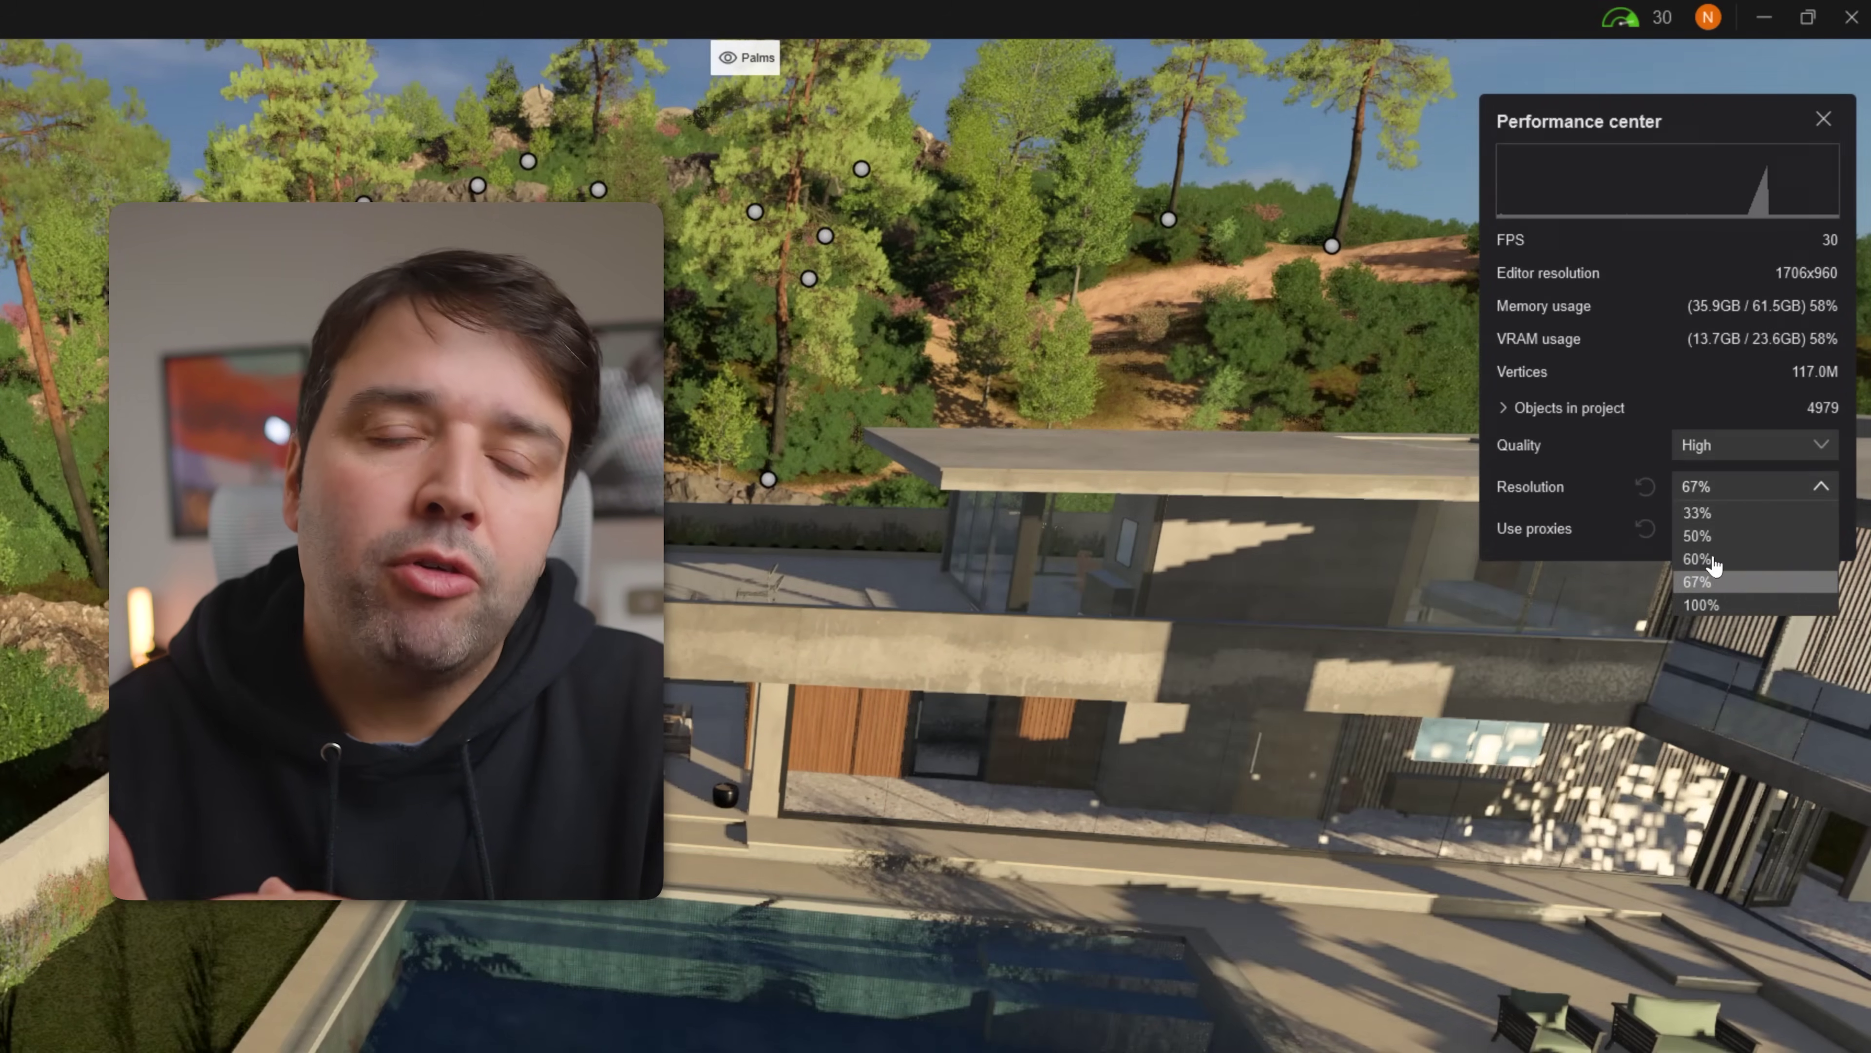
Lower the editor resolution to 50%, and further to 33% (Ultra performance)
click(1711, 603)
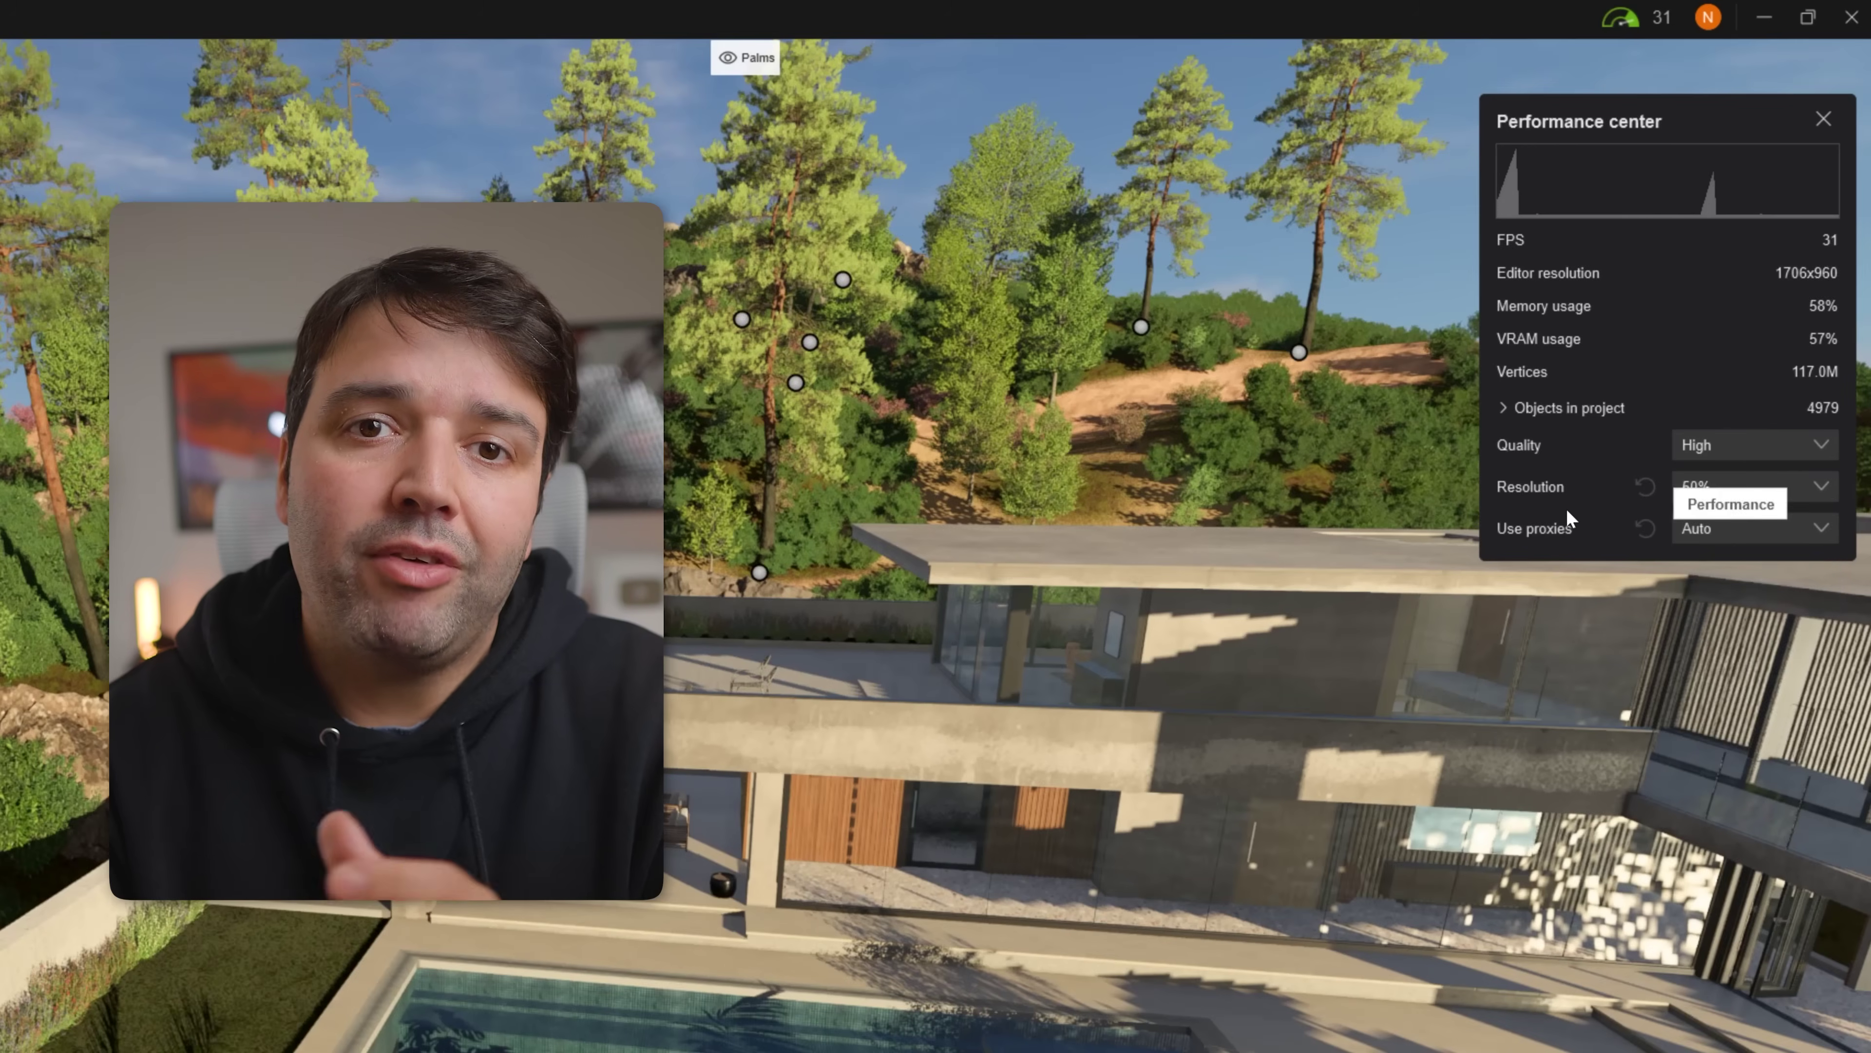
click(1565, 508)
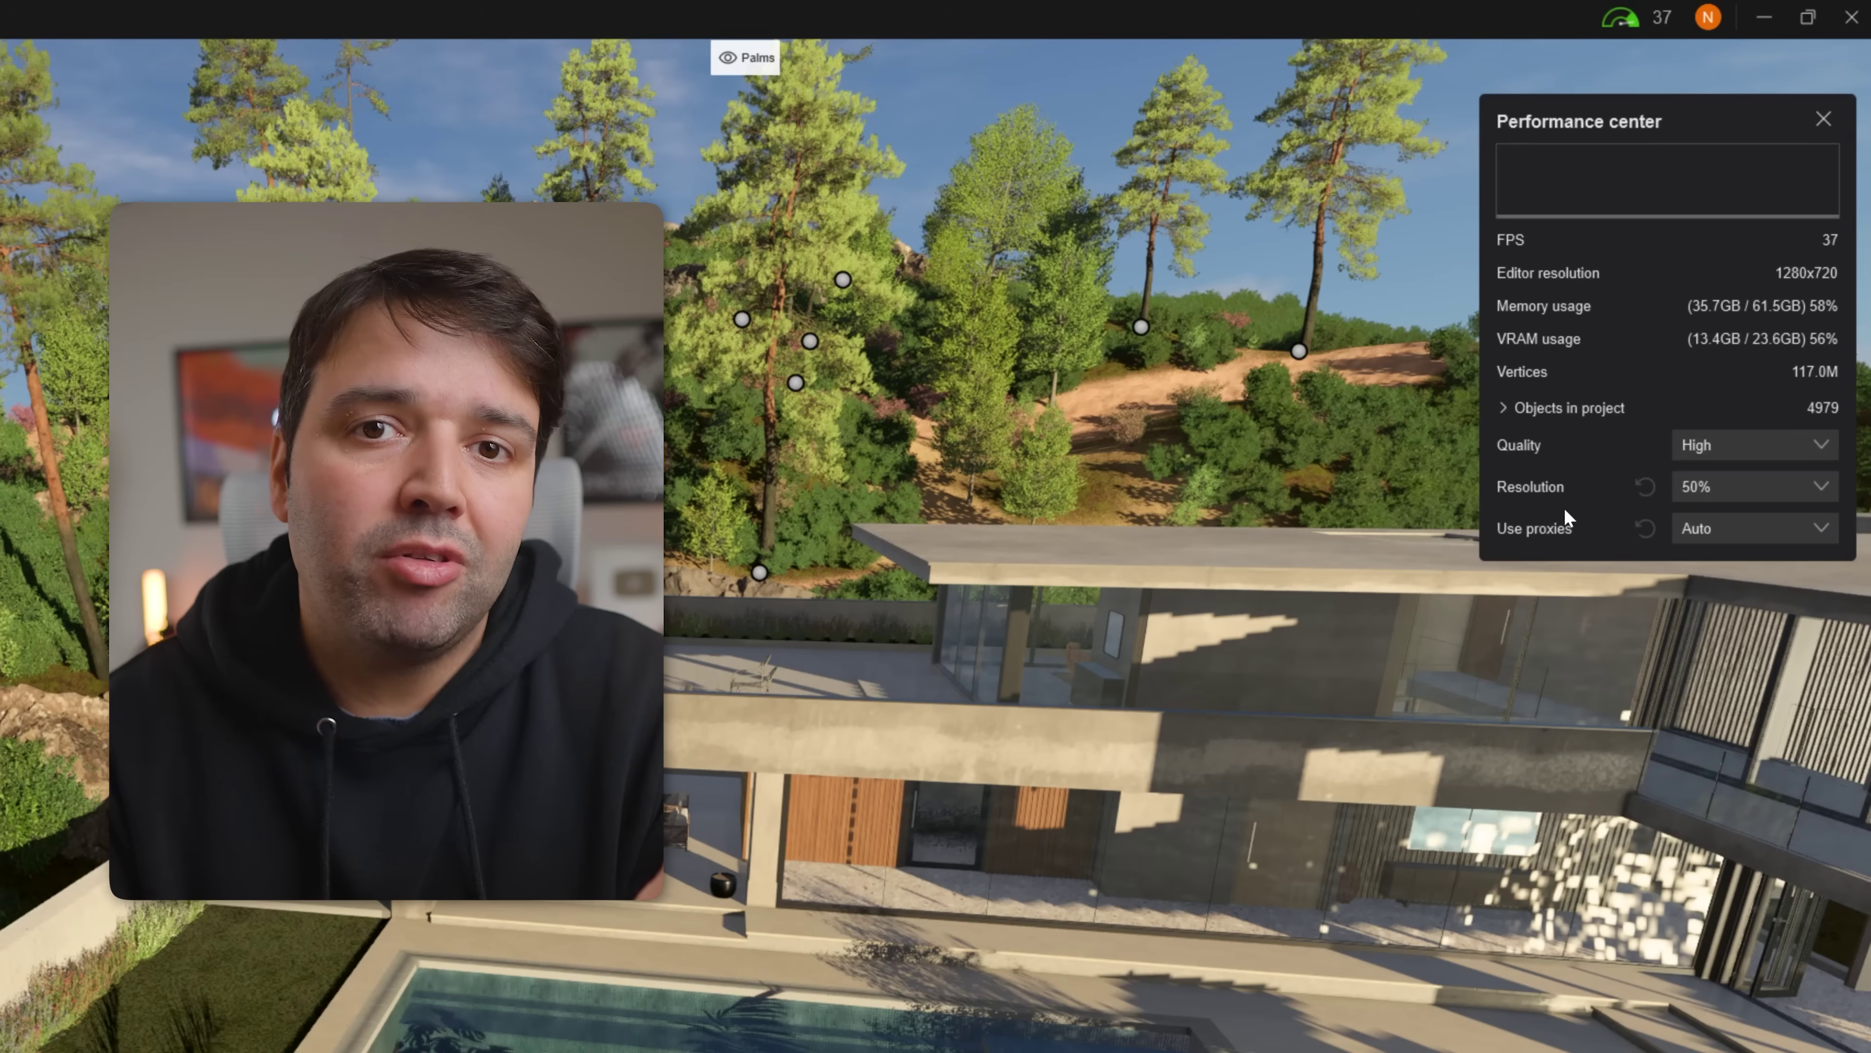
click(1753, 486)
click(1748, 480)
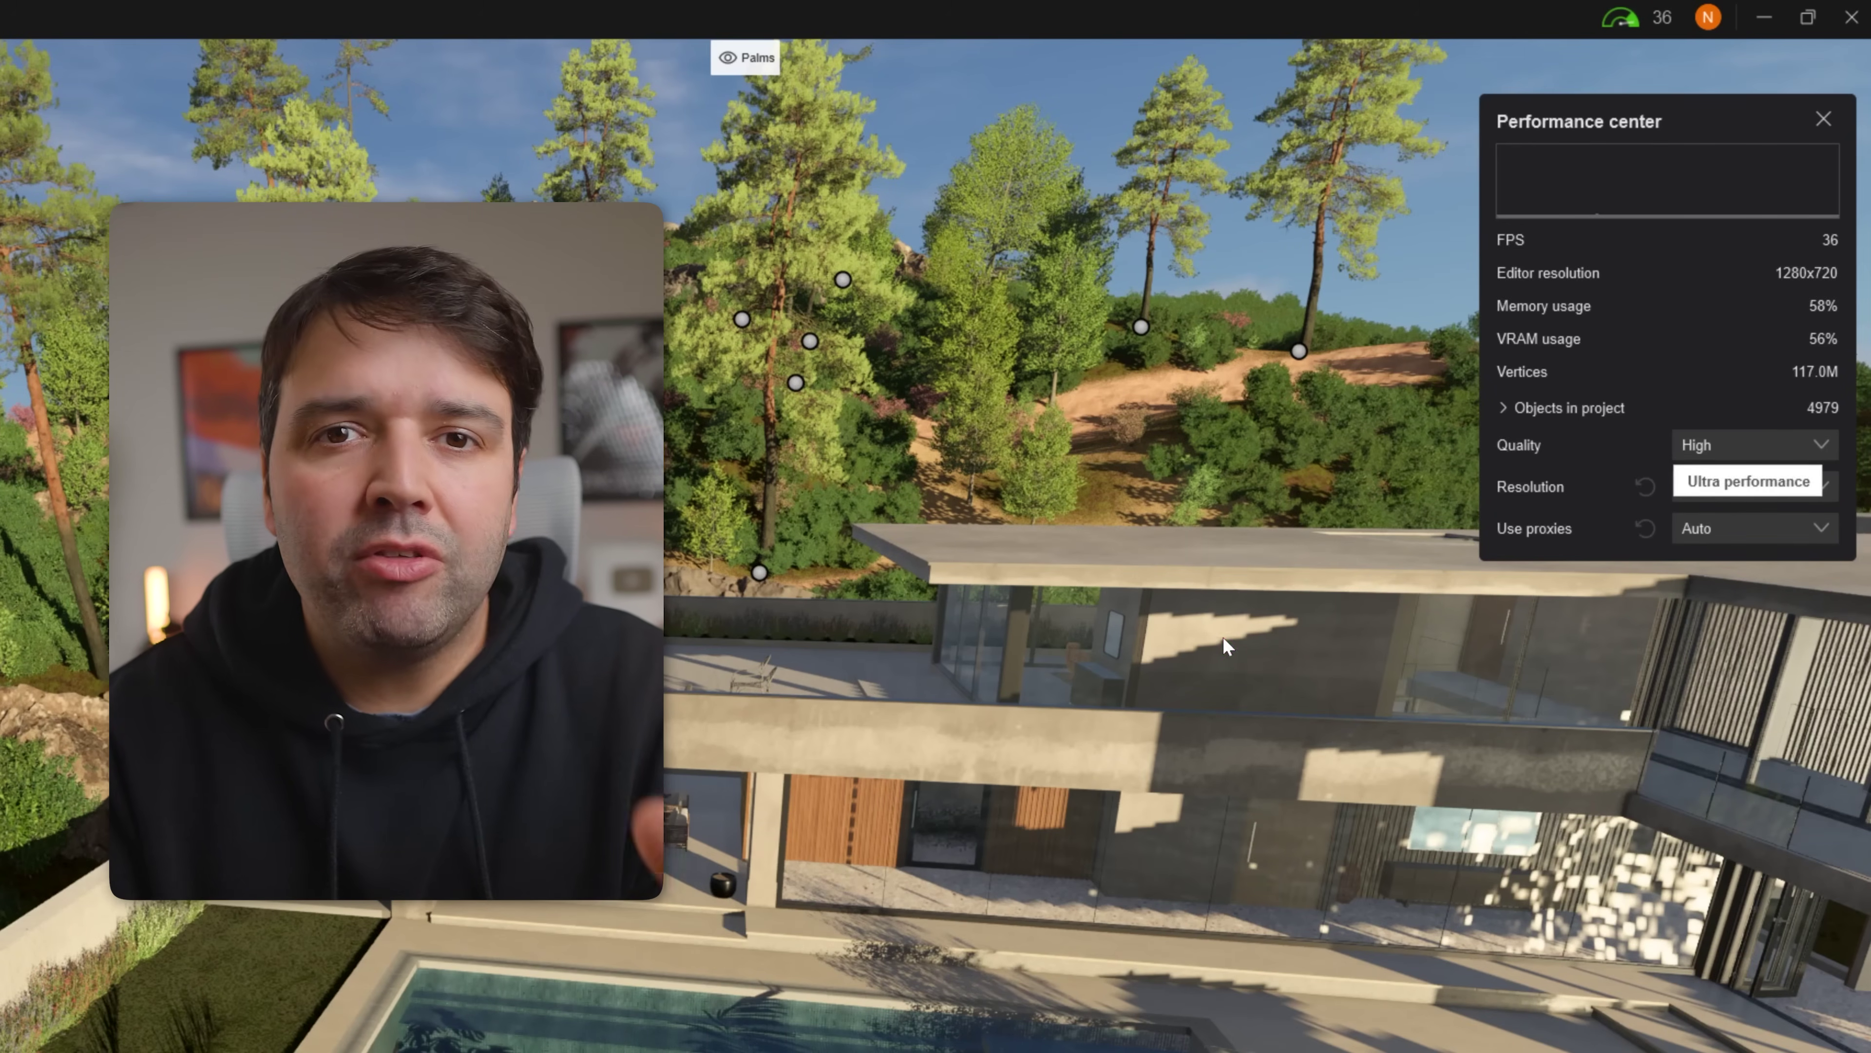
right_drag(1220, 638, 1133, 660)
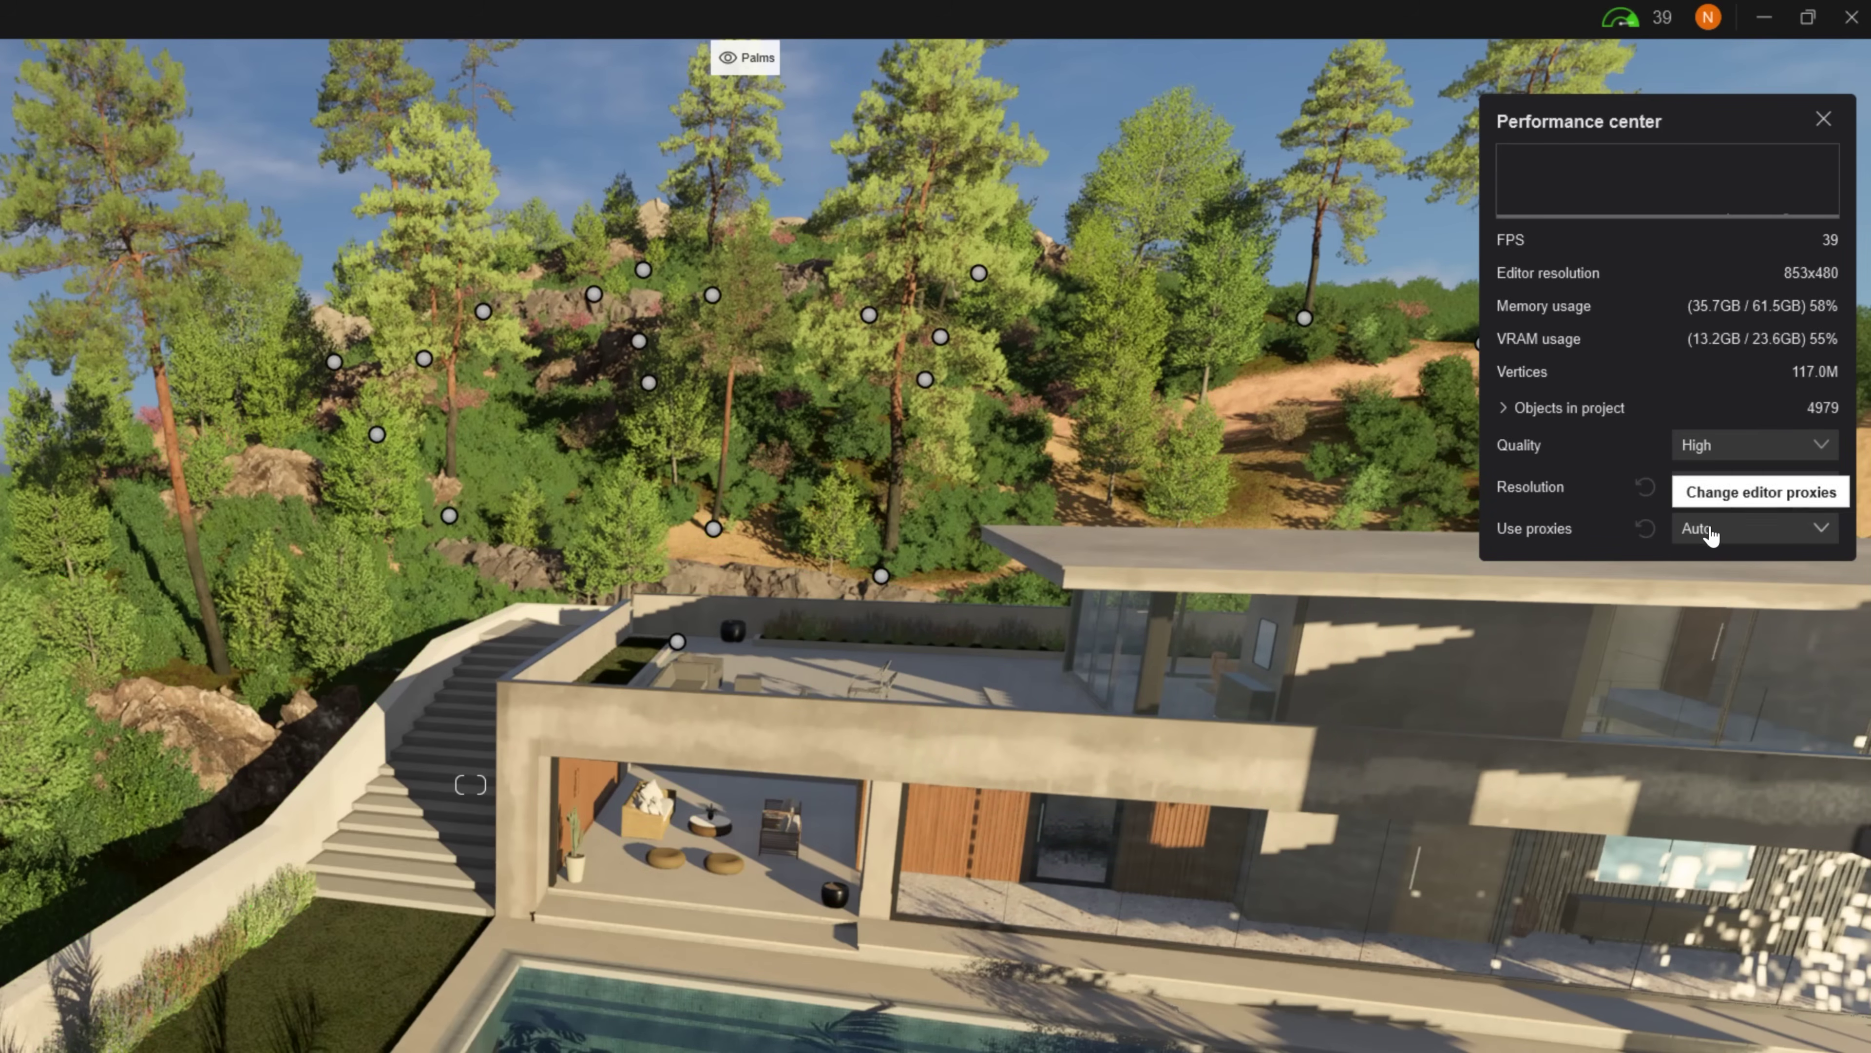
Change the Use proxies setting for the editor in the Performance center
click(1694, 578)
click(1721, 556)
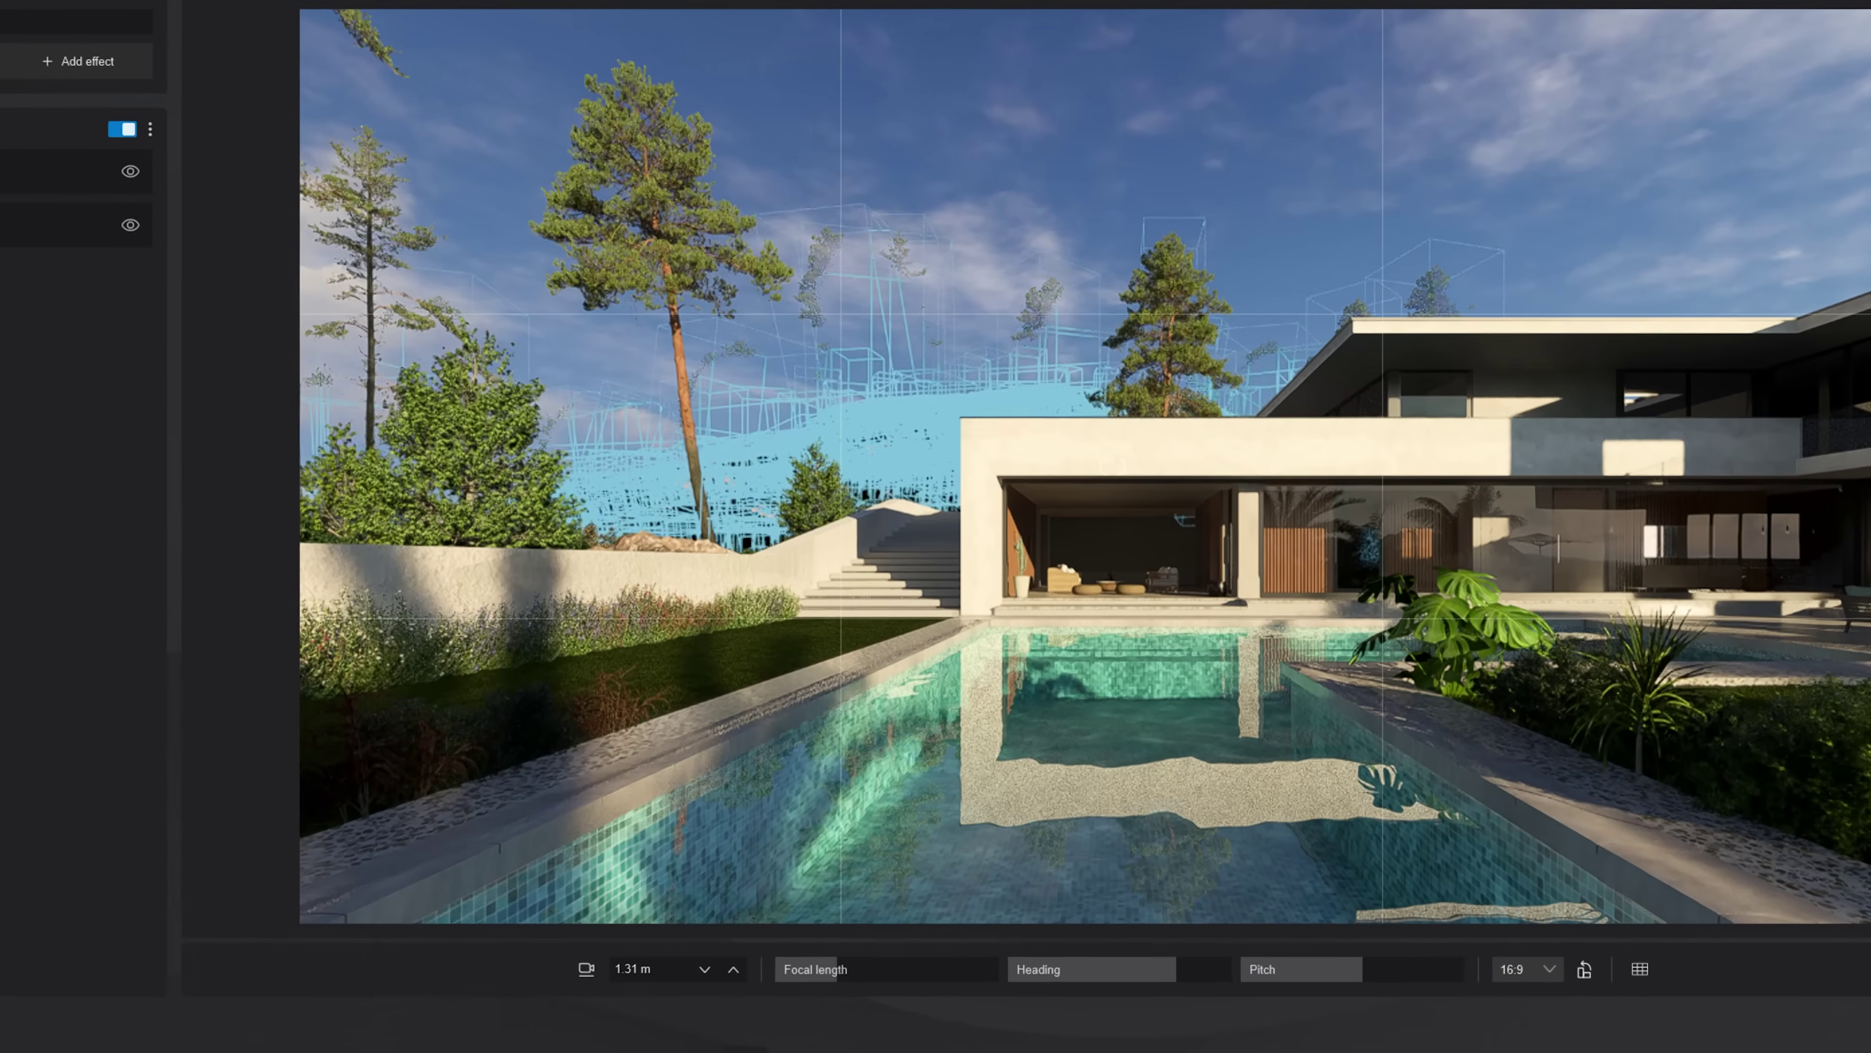
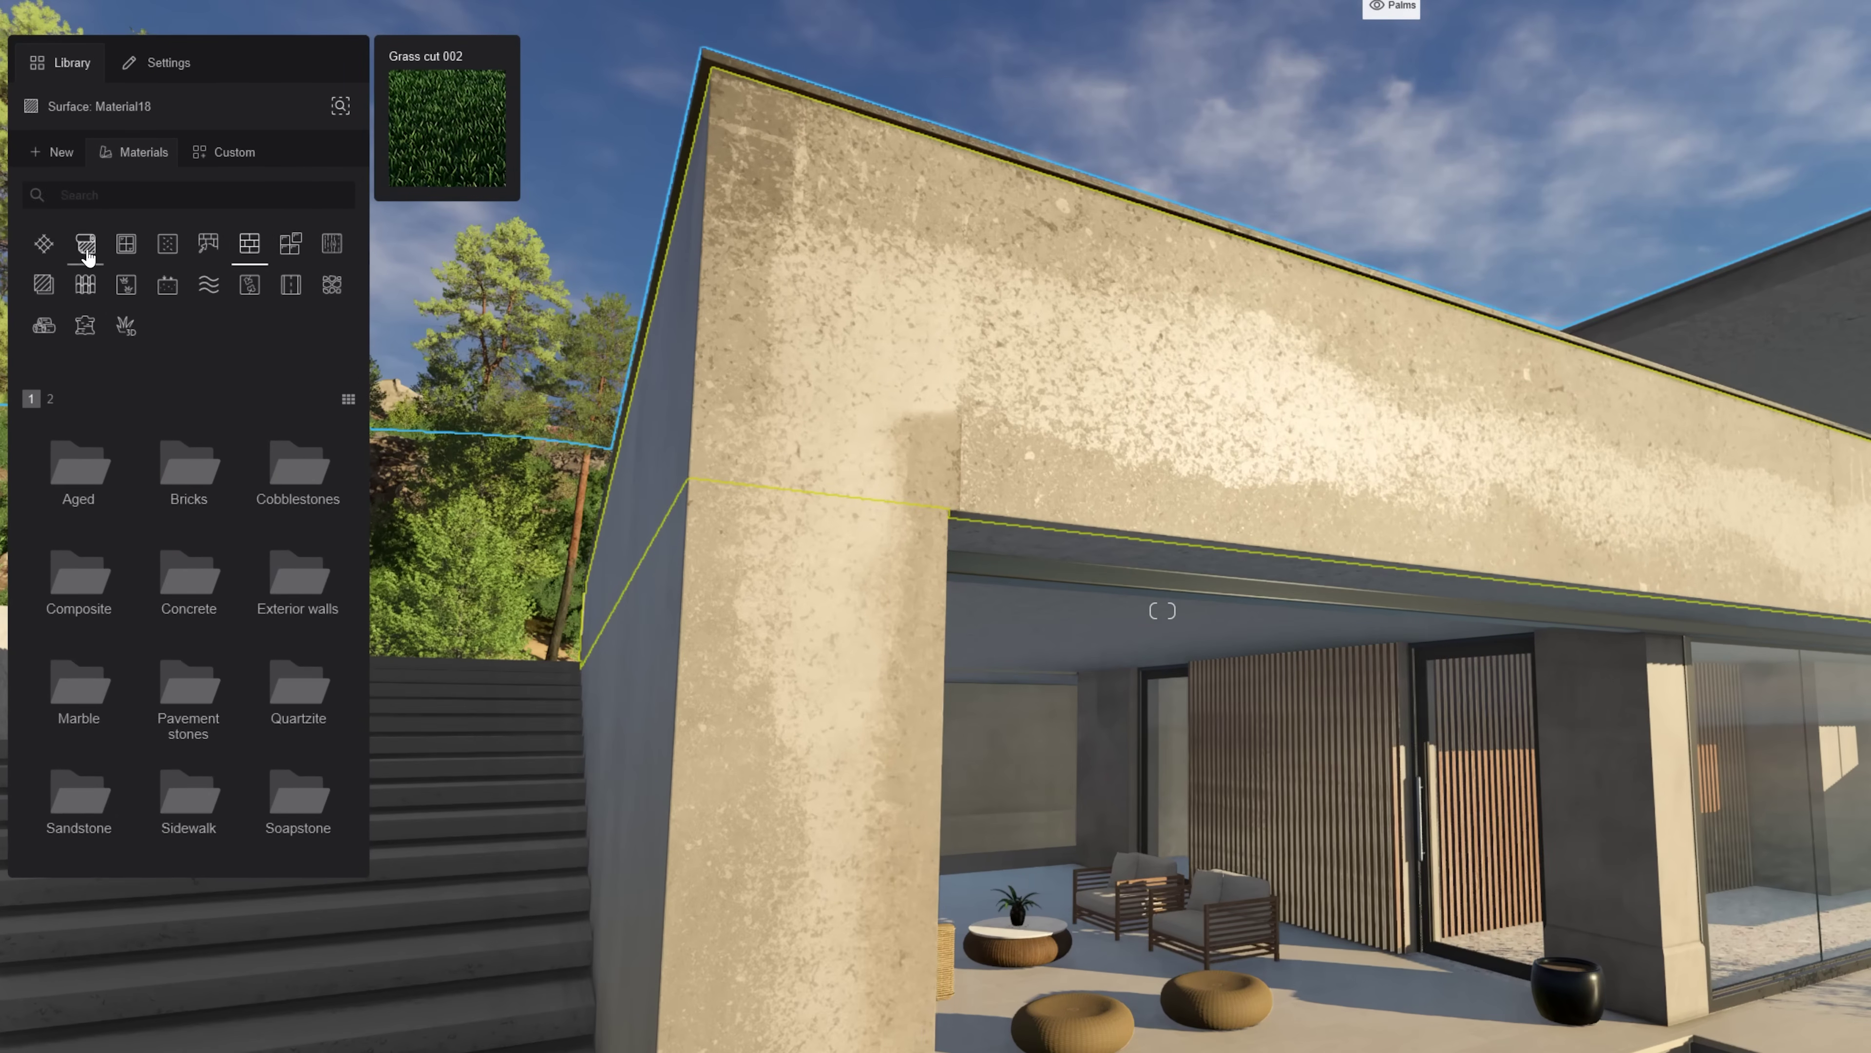
Browse the material categories for the upper wall, check the Stucco plasters, and open the Plaster folder
click(85, 243)
click(125, 243)
click(166, 243)
click(207, 250)
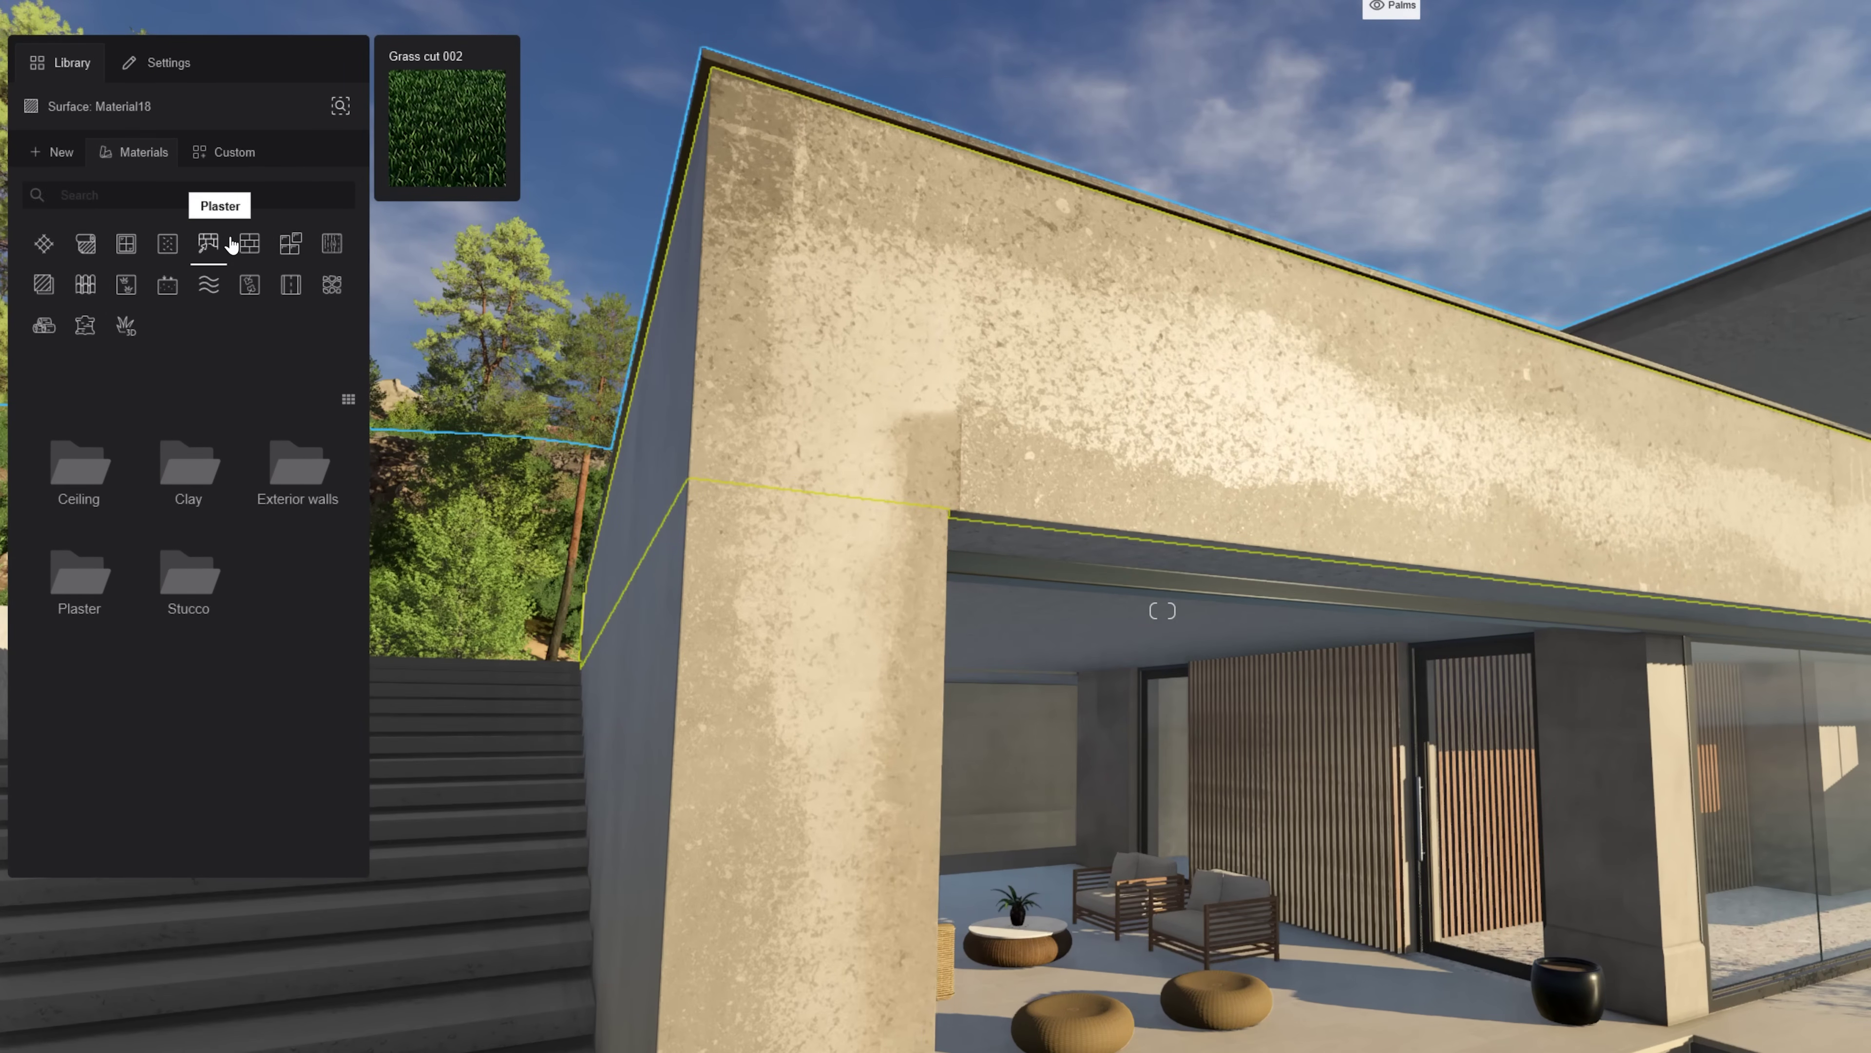
click(201, 580)
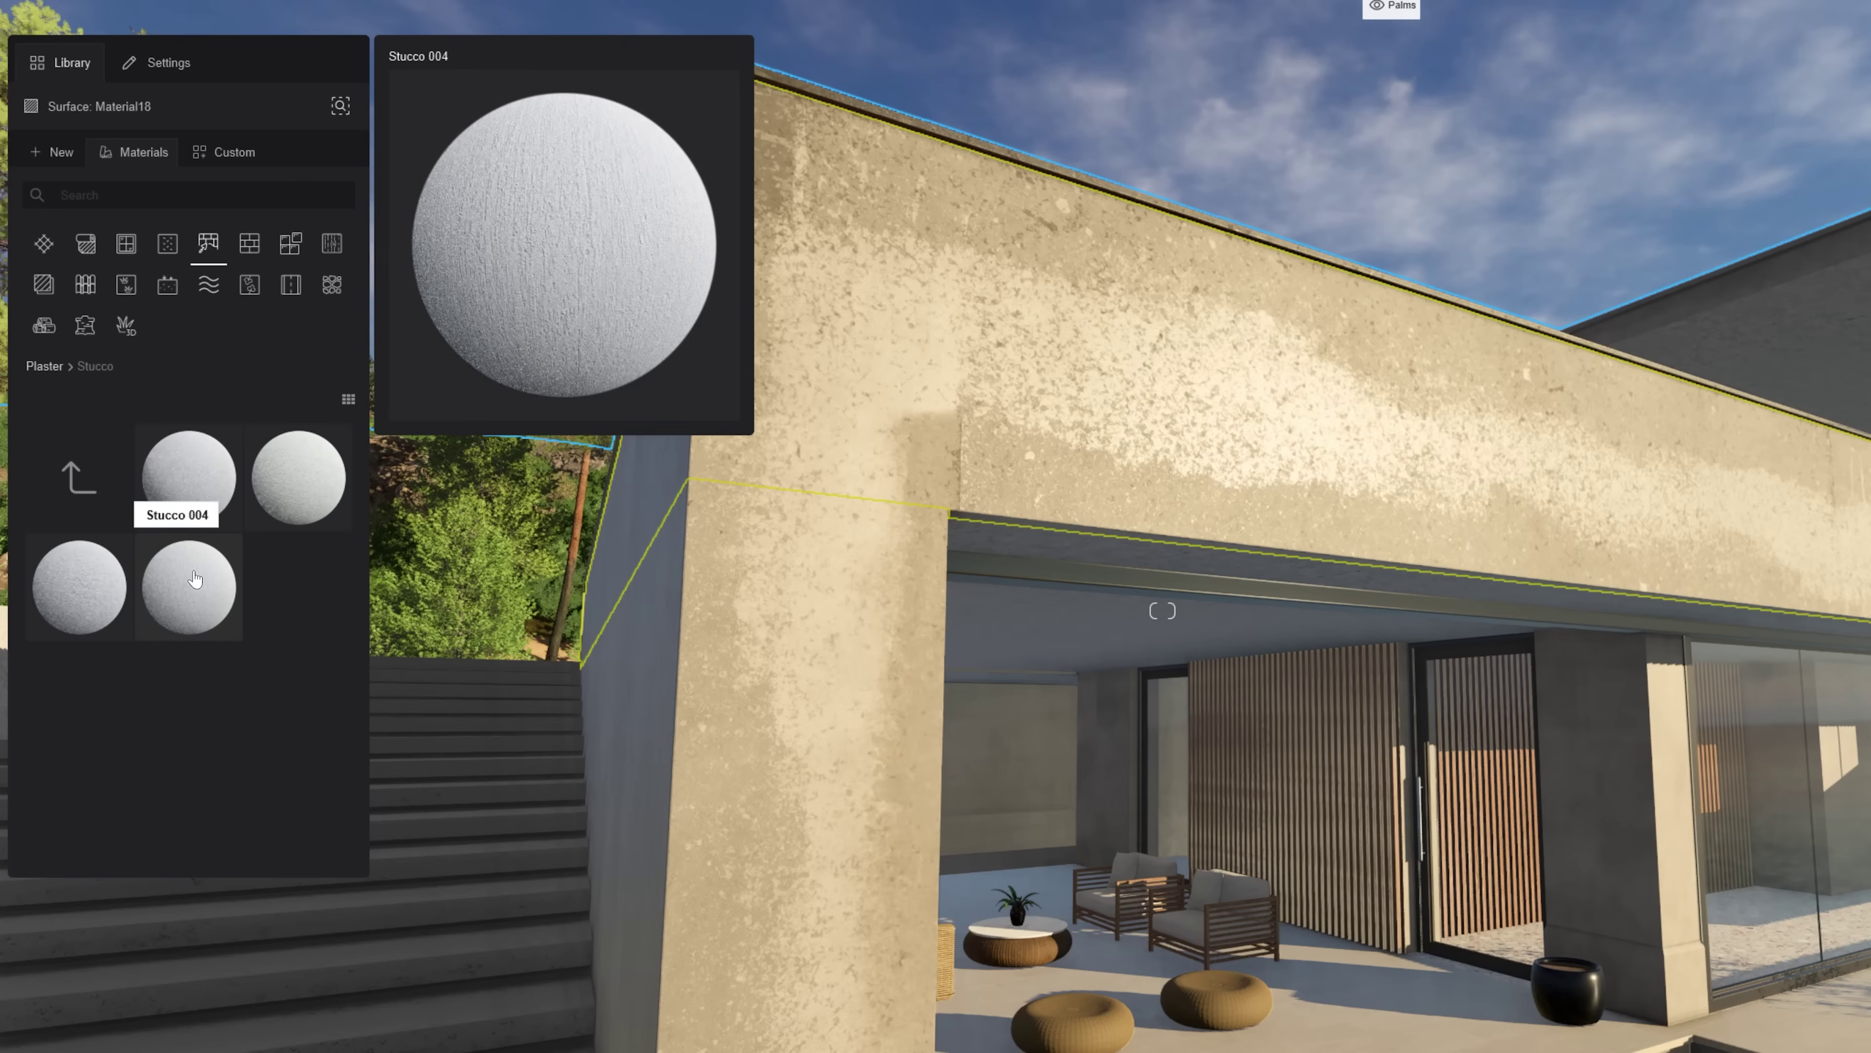
click(101, 484)
click(84, 571)
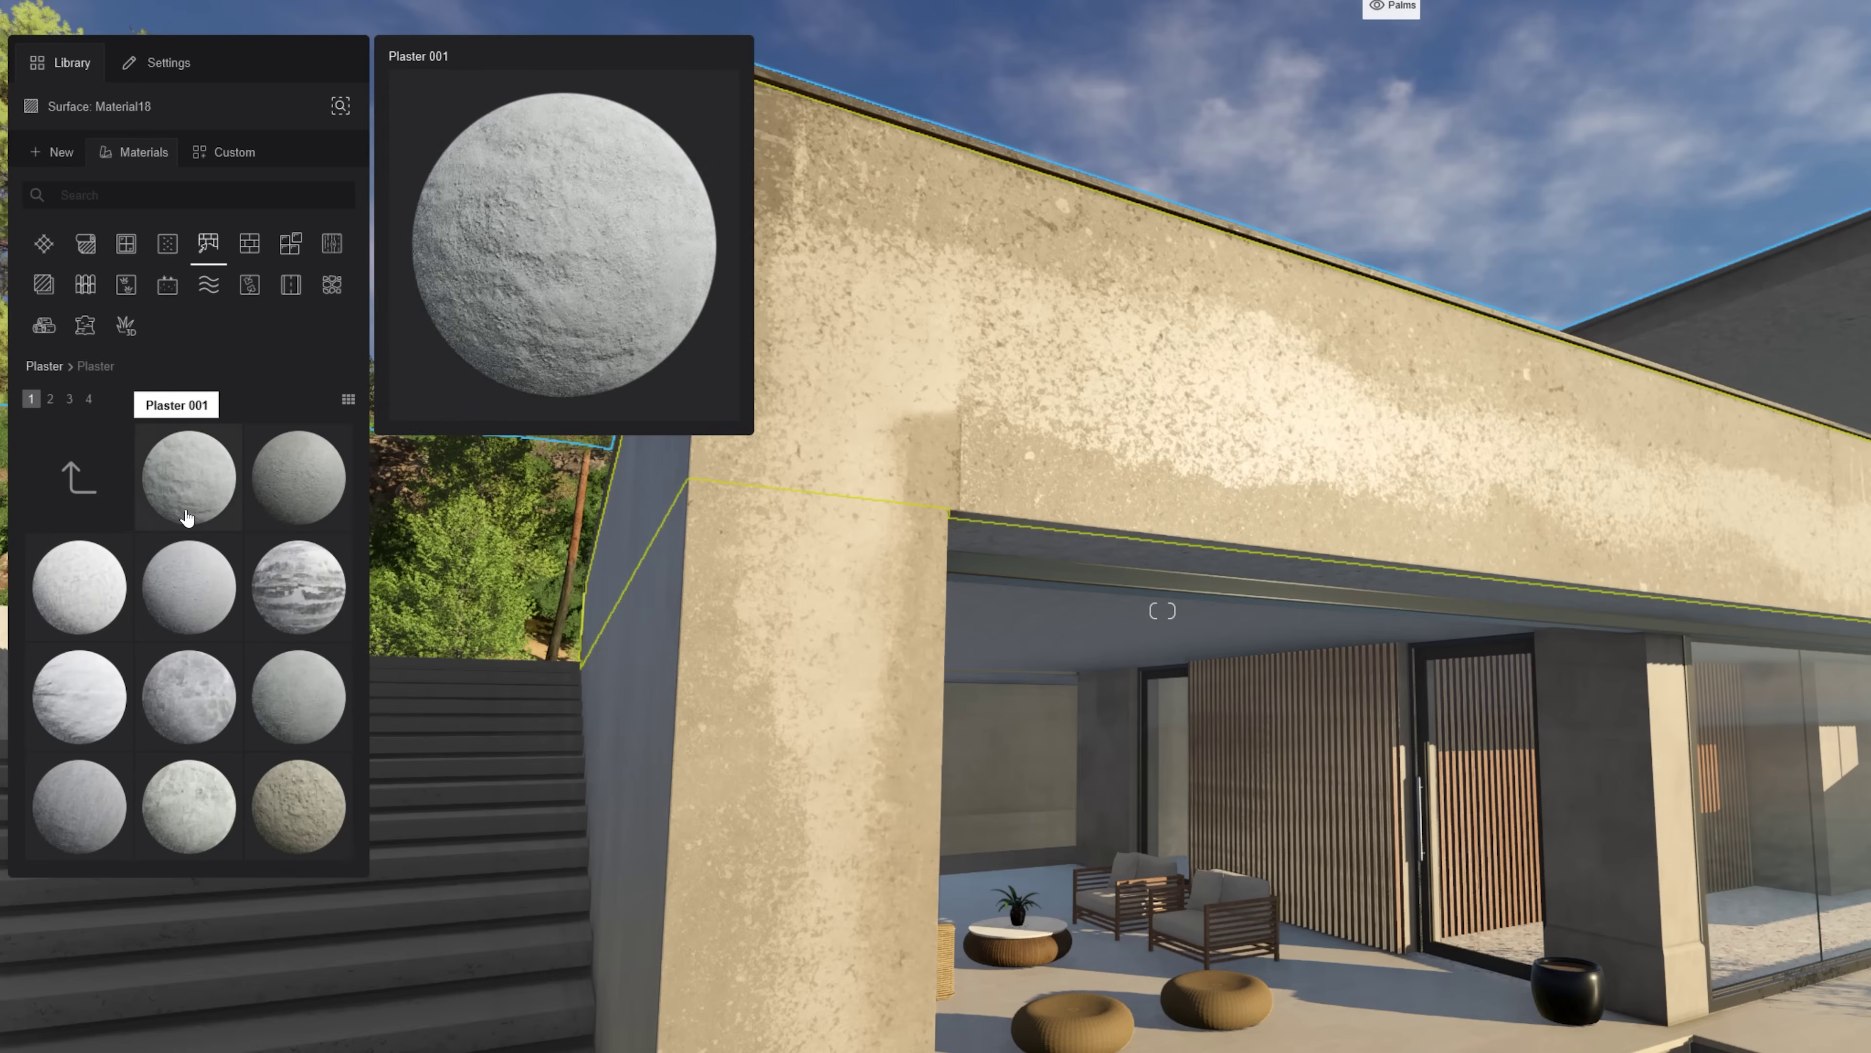
Browse the plaster pages and apply Plaster 034 to the villa's upper concrete wall band
scroll(260, 726, down, 1)
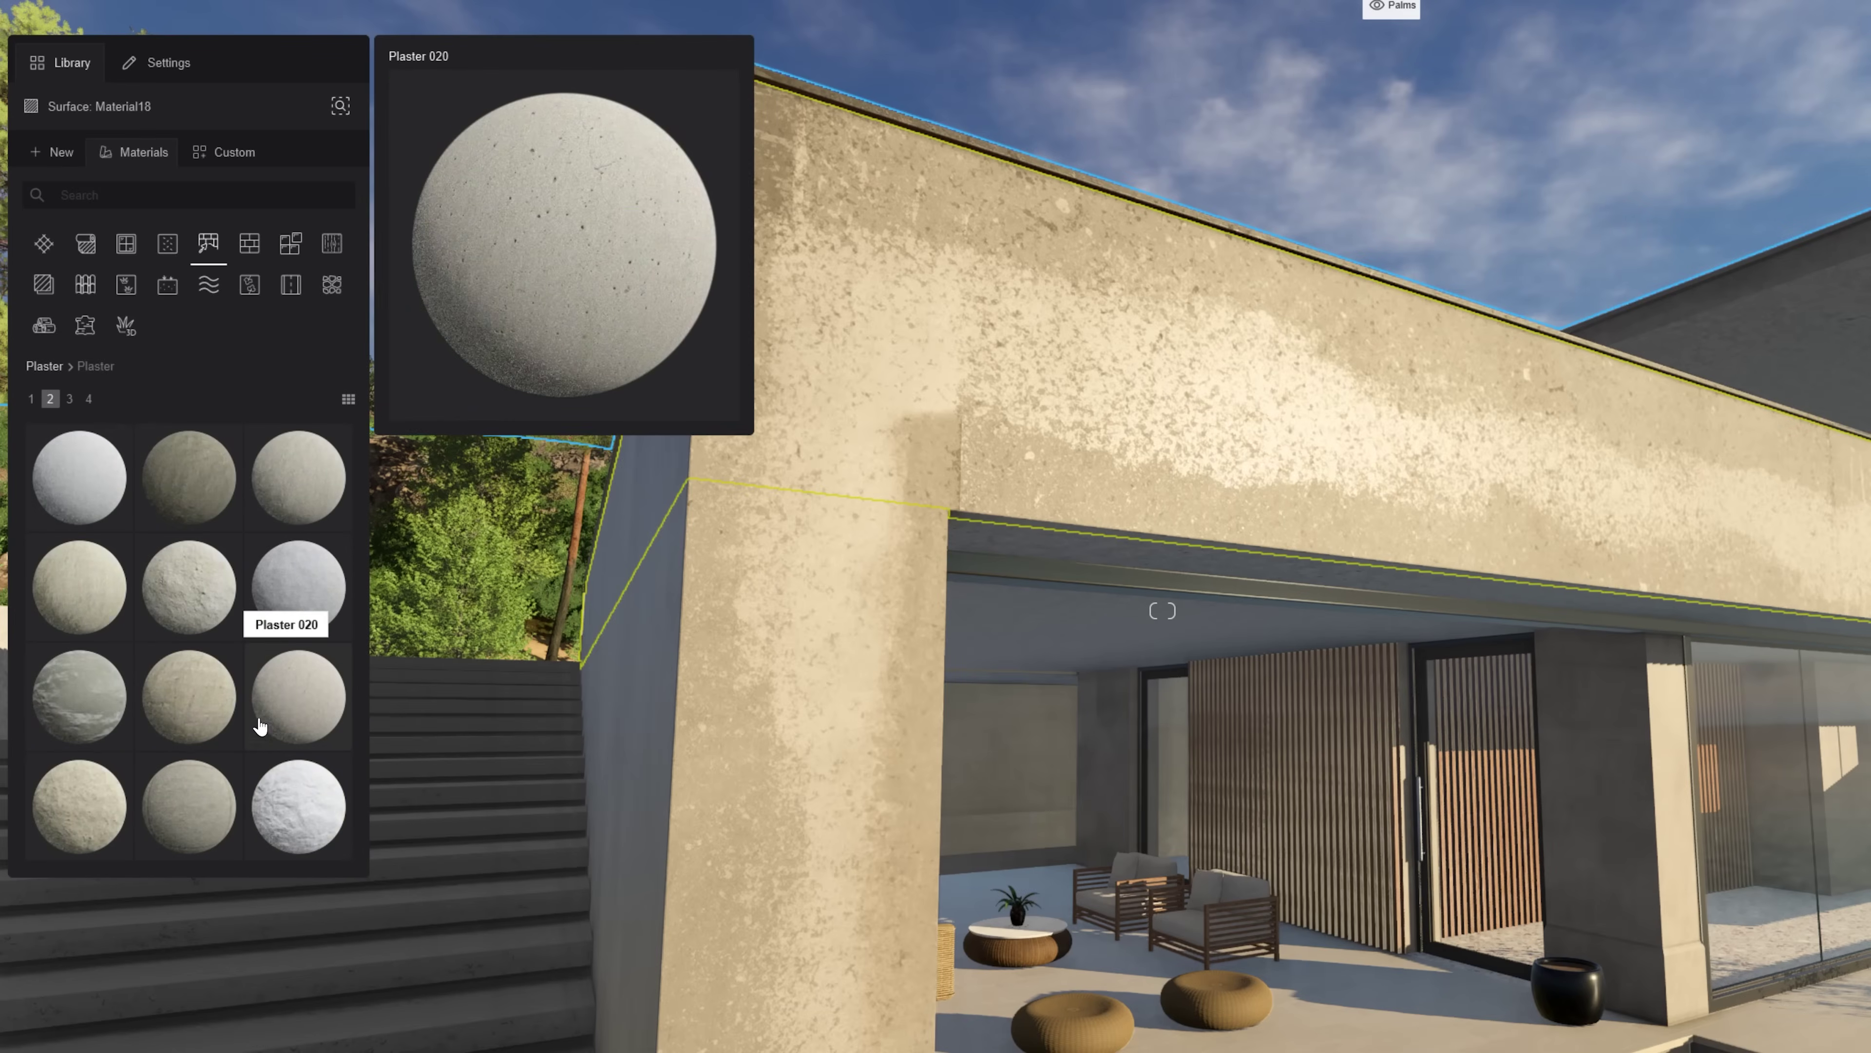
scroll(254, 712, down, 1)
scroll(218, 655, down, 1)
scroll(218, 655, up, 1)
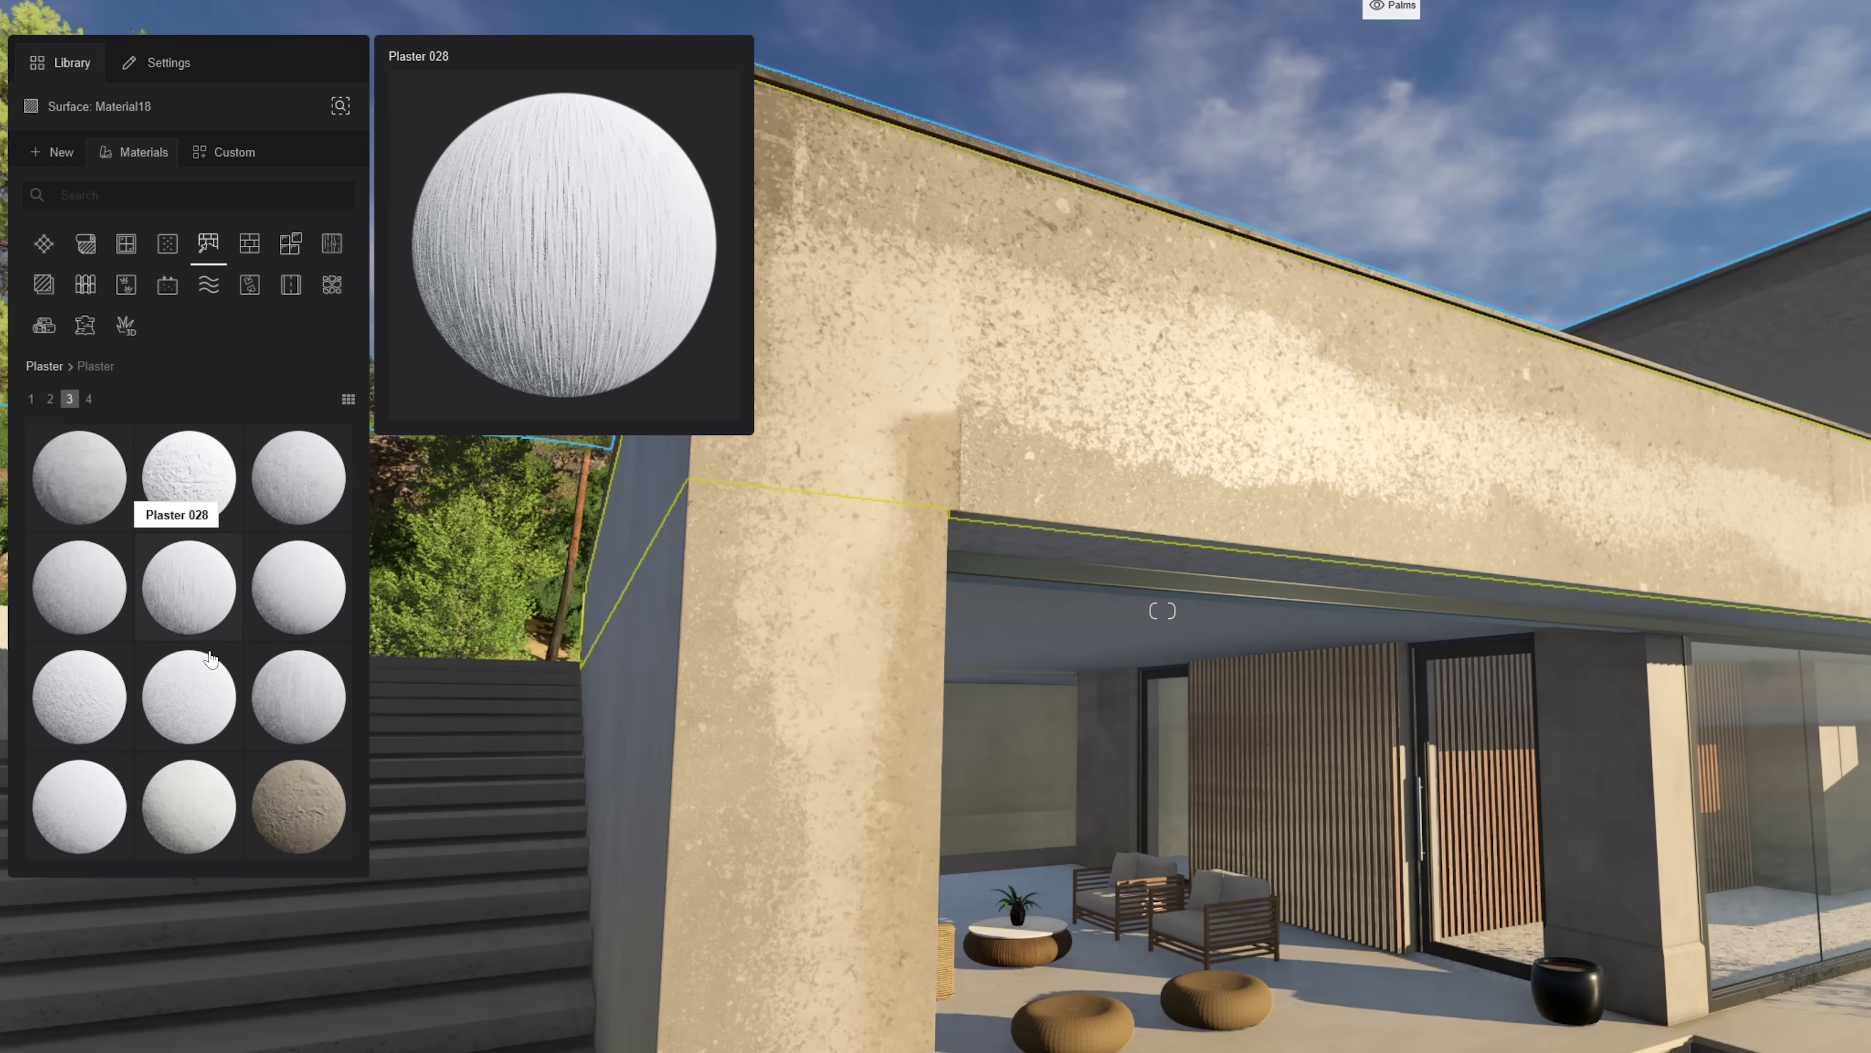
click(198, 790)
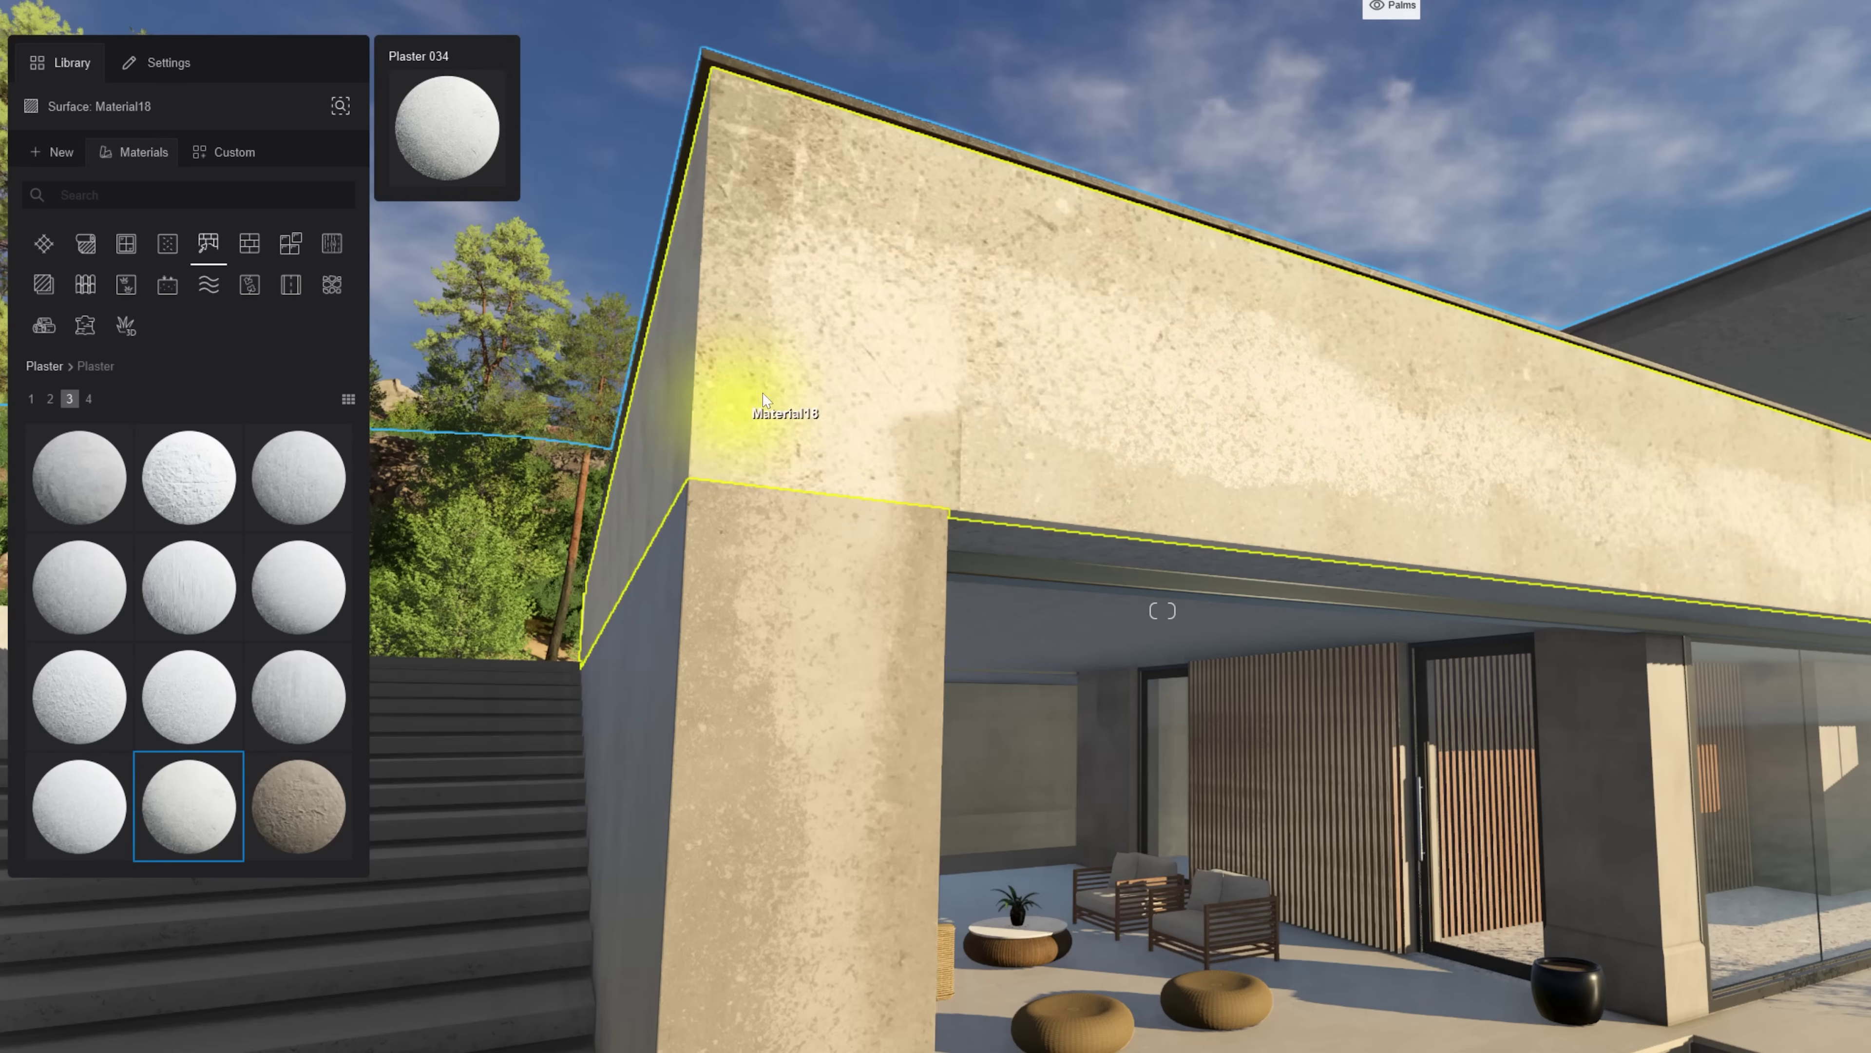
Inspect the wall corner up close and open the position and orientation settings of its Plaster 034 material
mouse_move(916, 27)
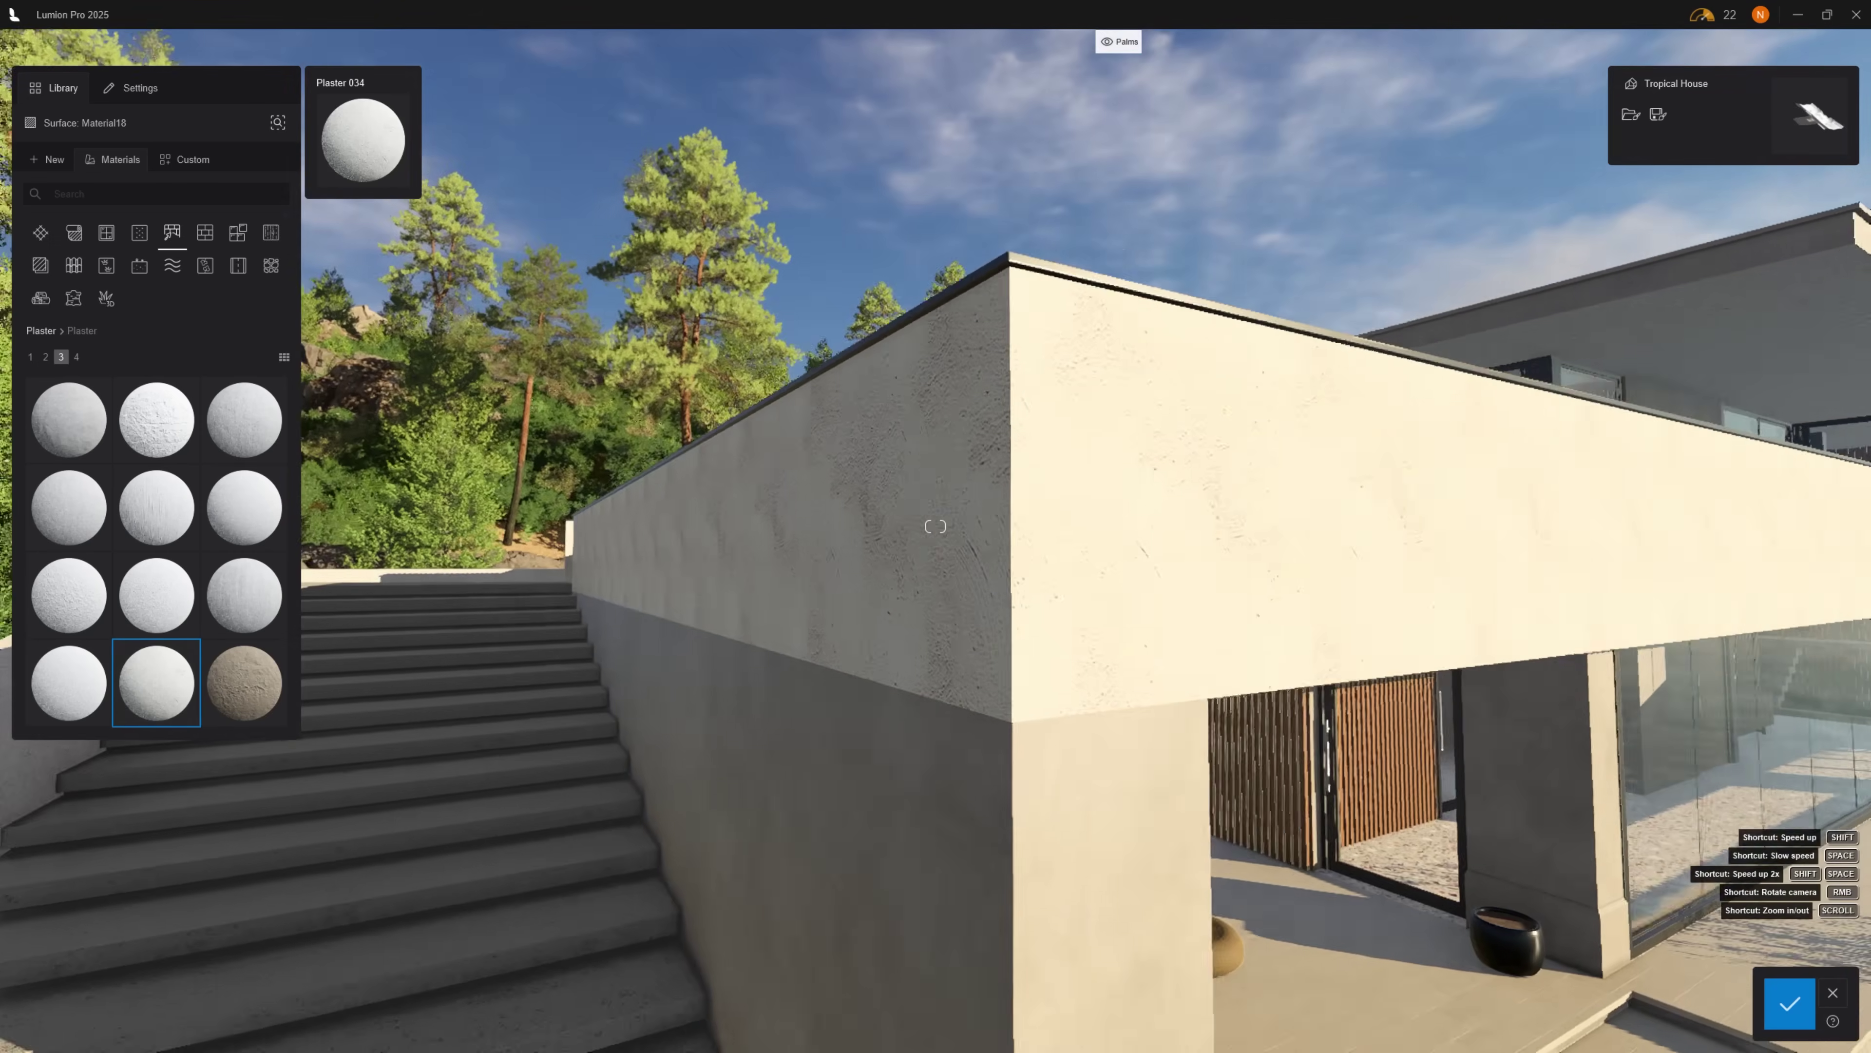
key(w)
key(a)
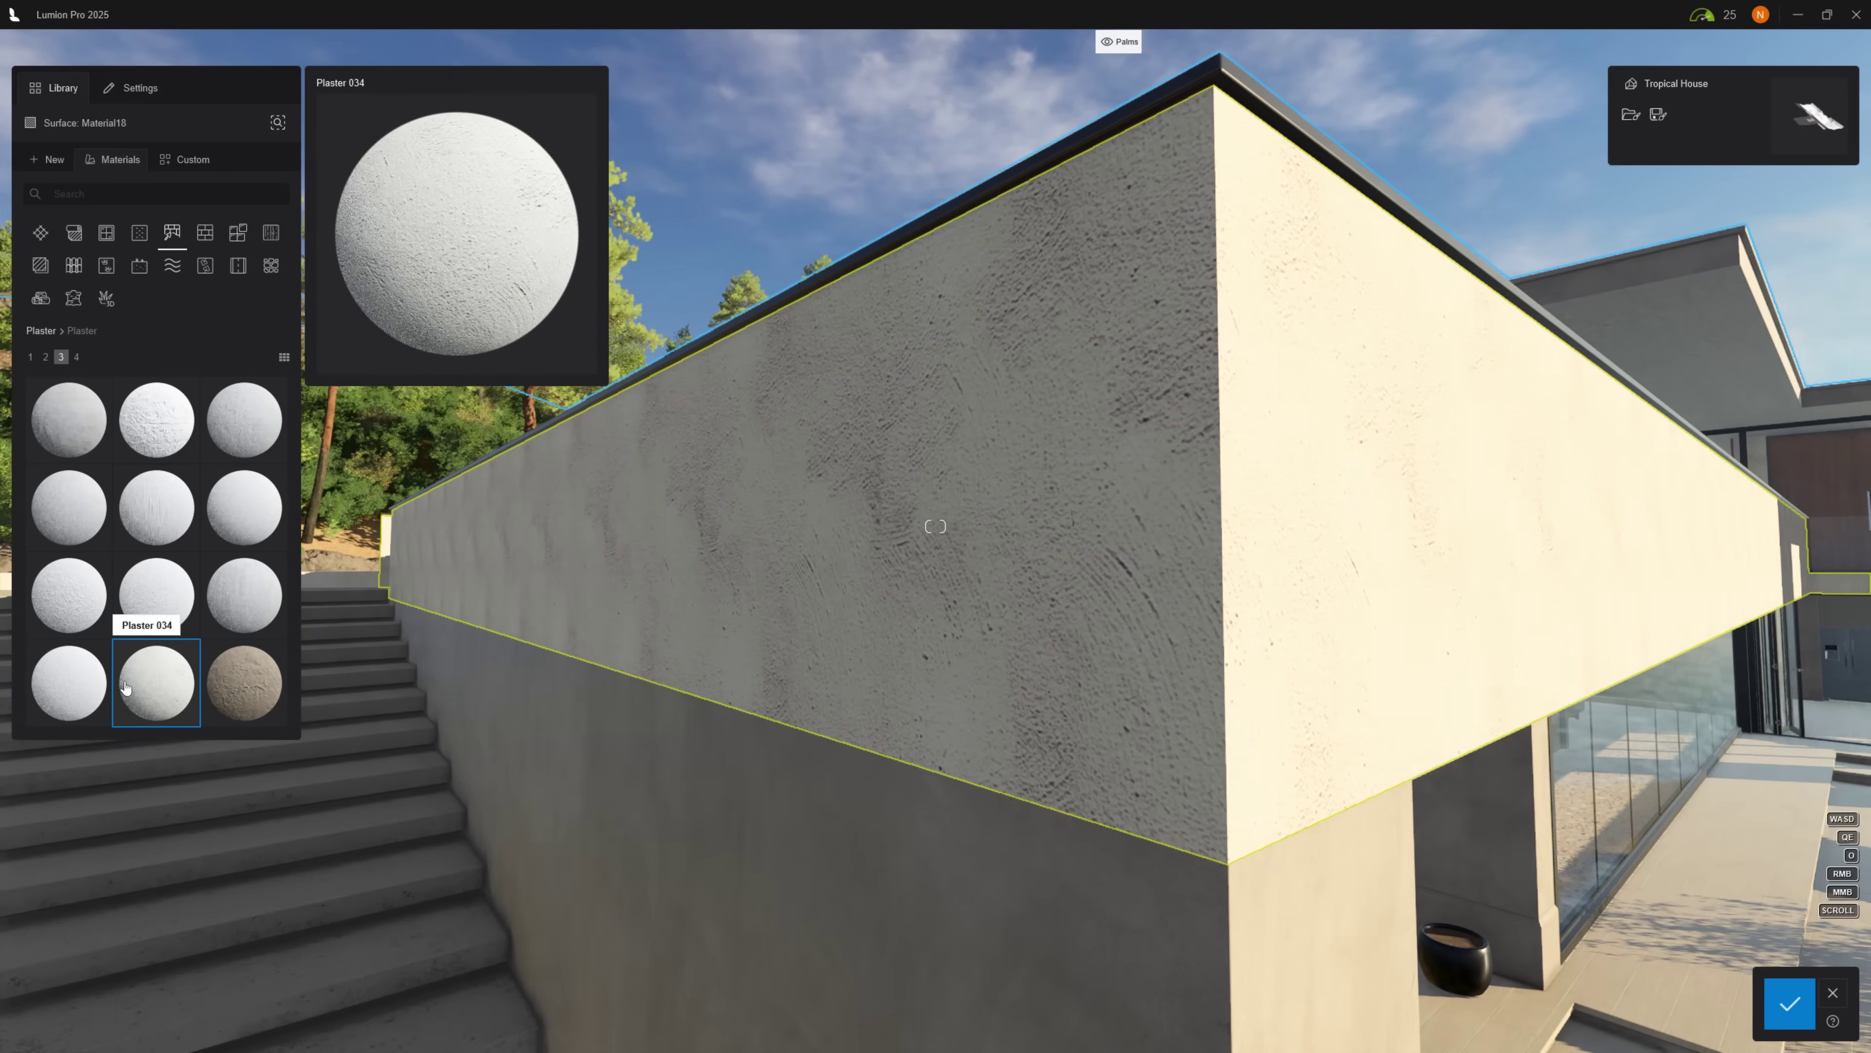
click(125, 684)
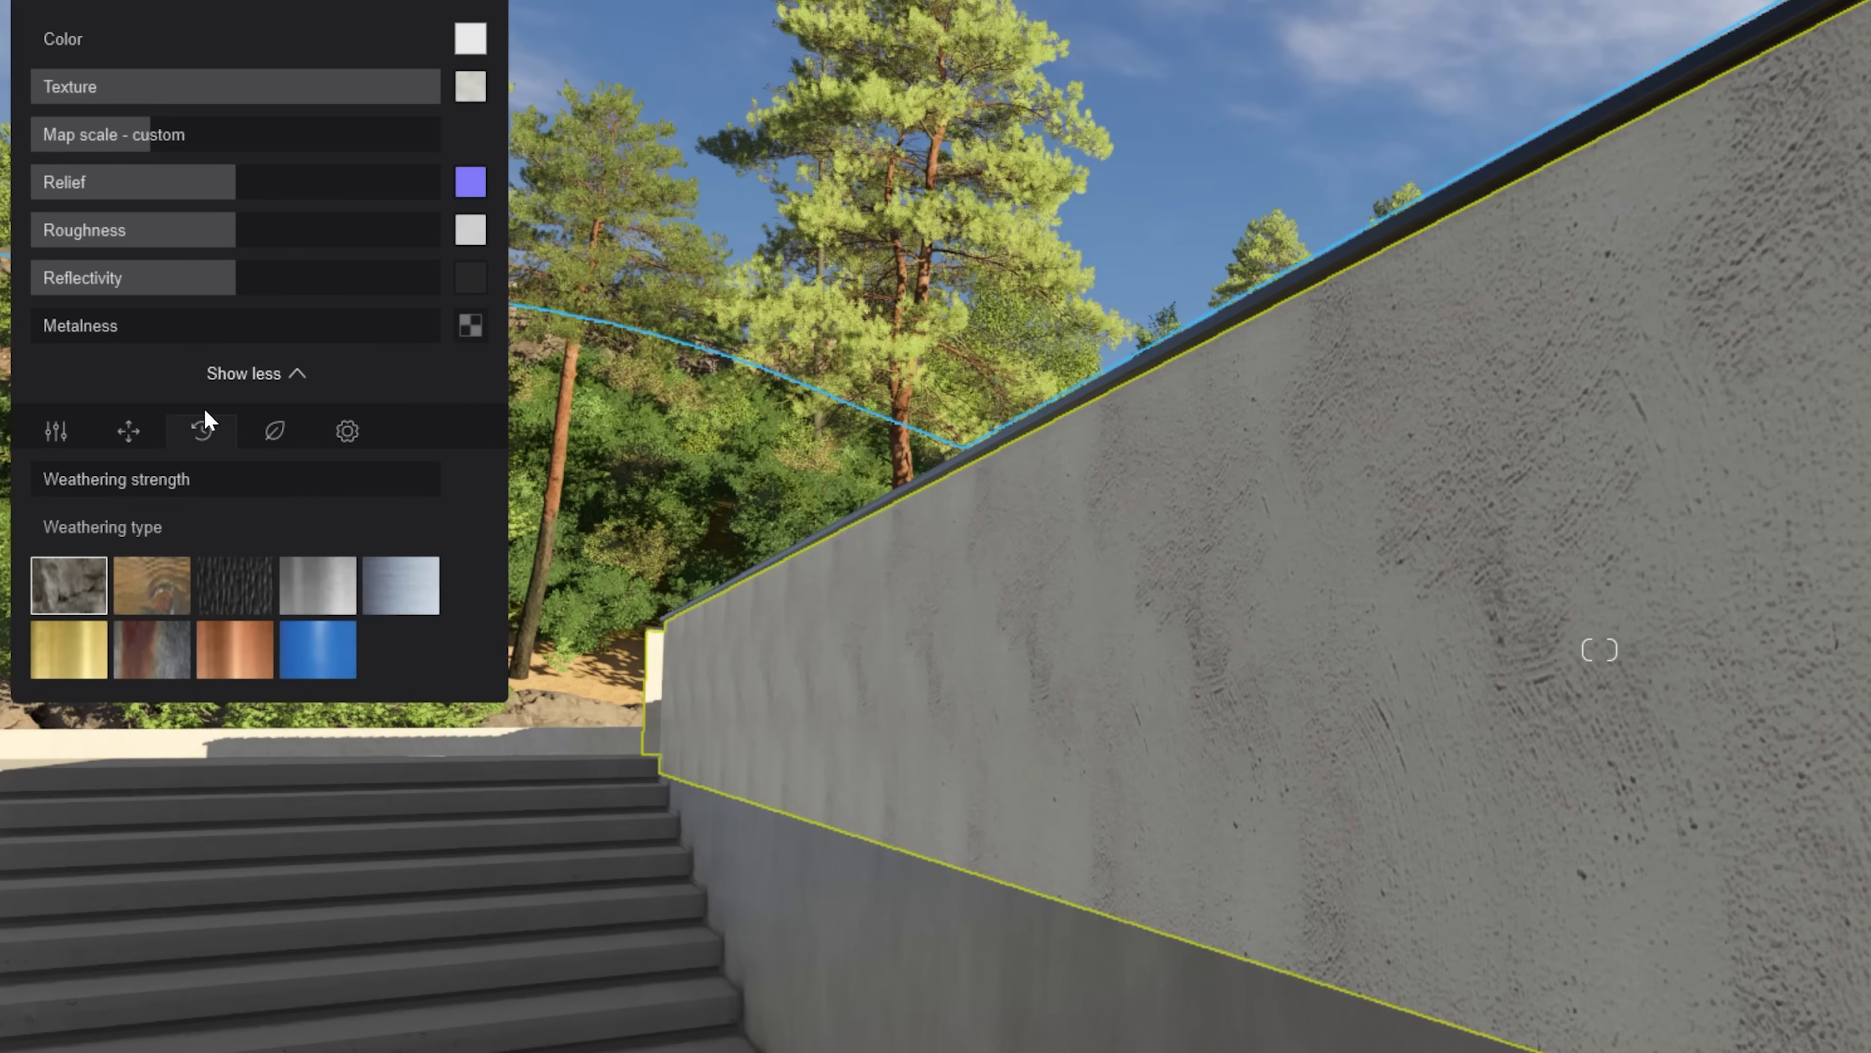
click(131, 443)
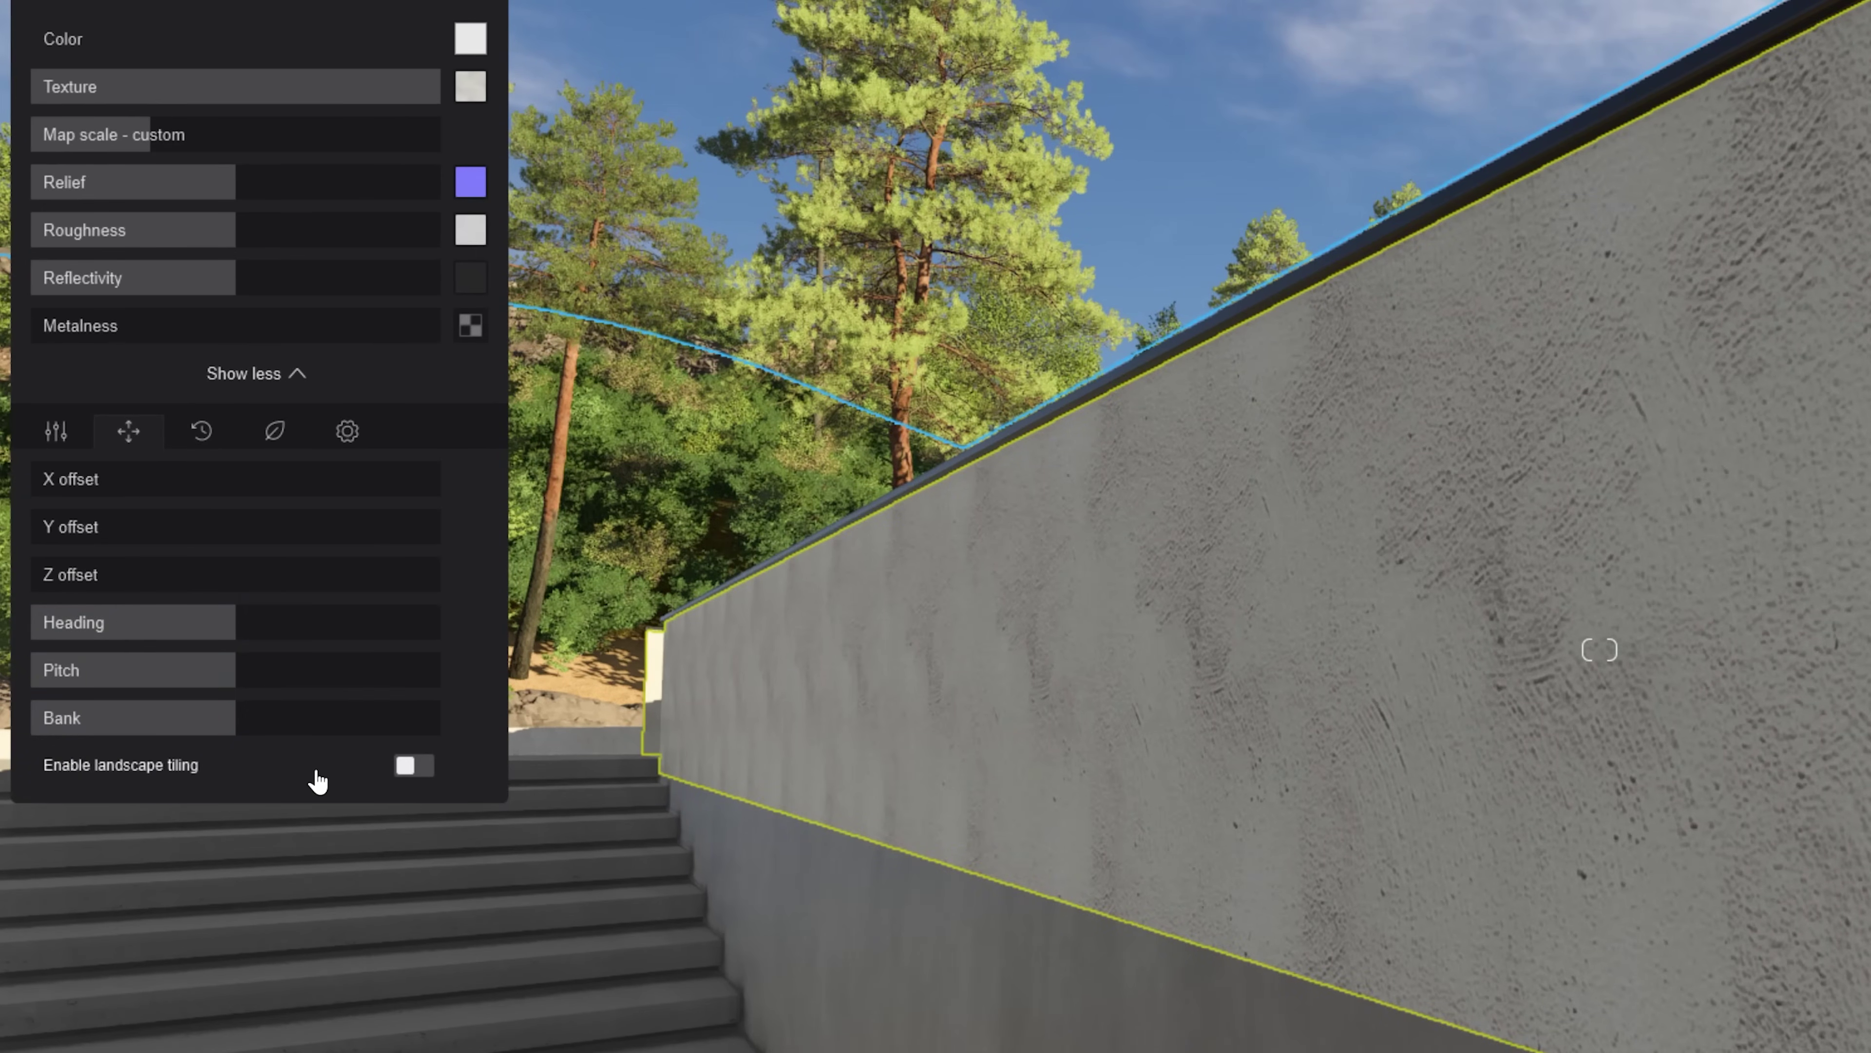
Enable landscape tiling for the wall plaster, and choose a material from the Stone Concrete folder for the roof overhang's underside
click(1282, 656)
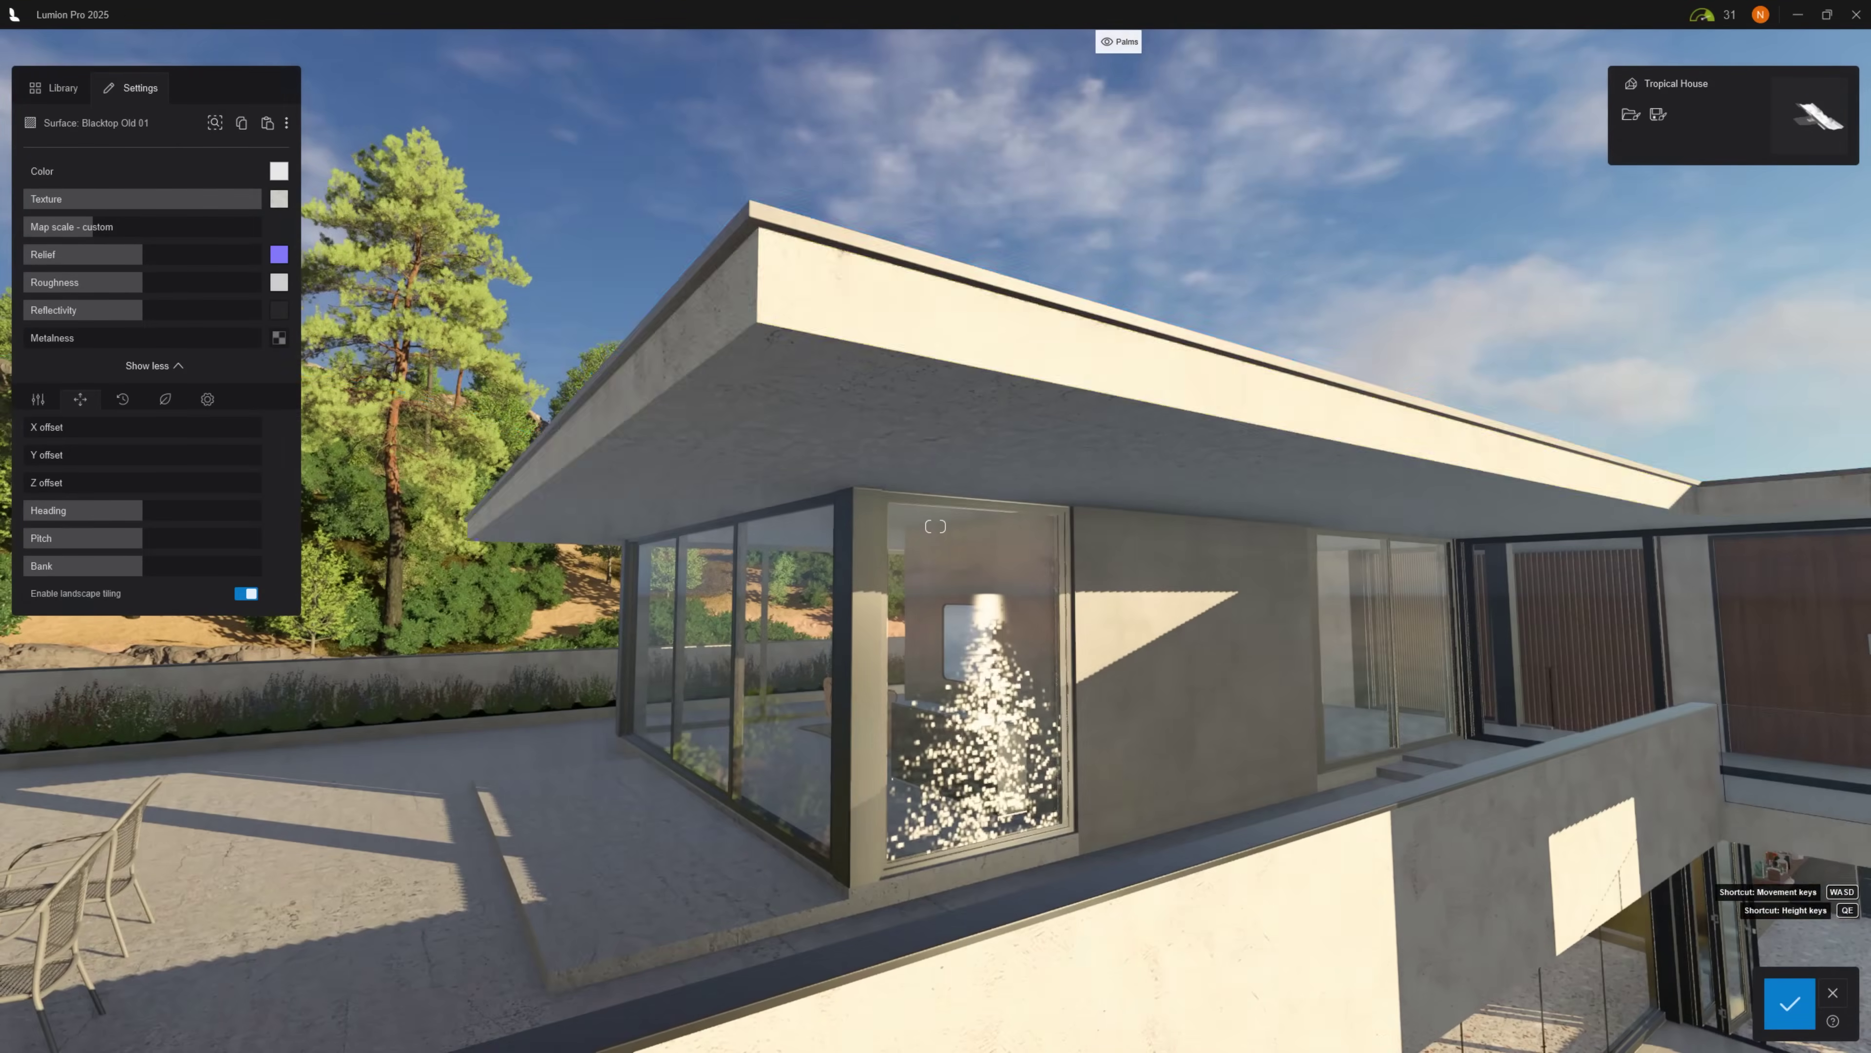
right_drag(914, 560, 911, 281)
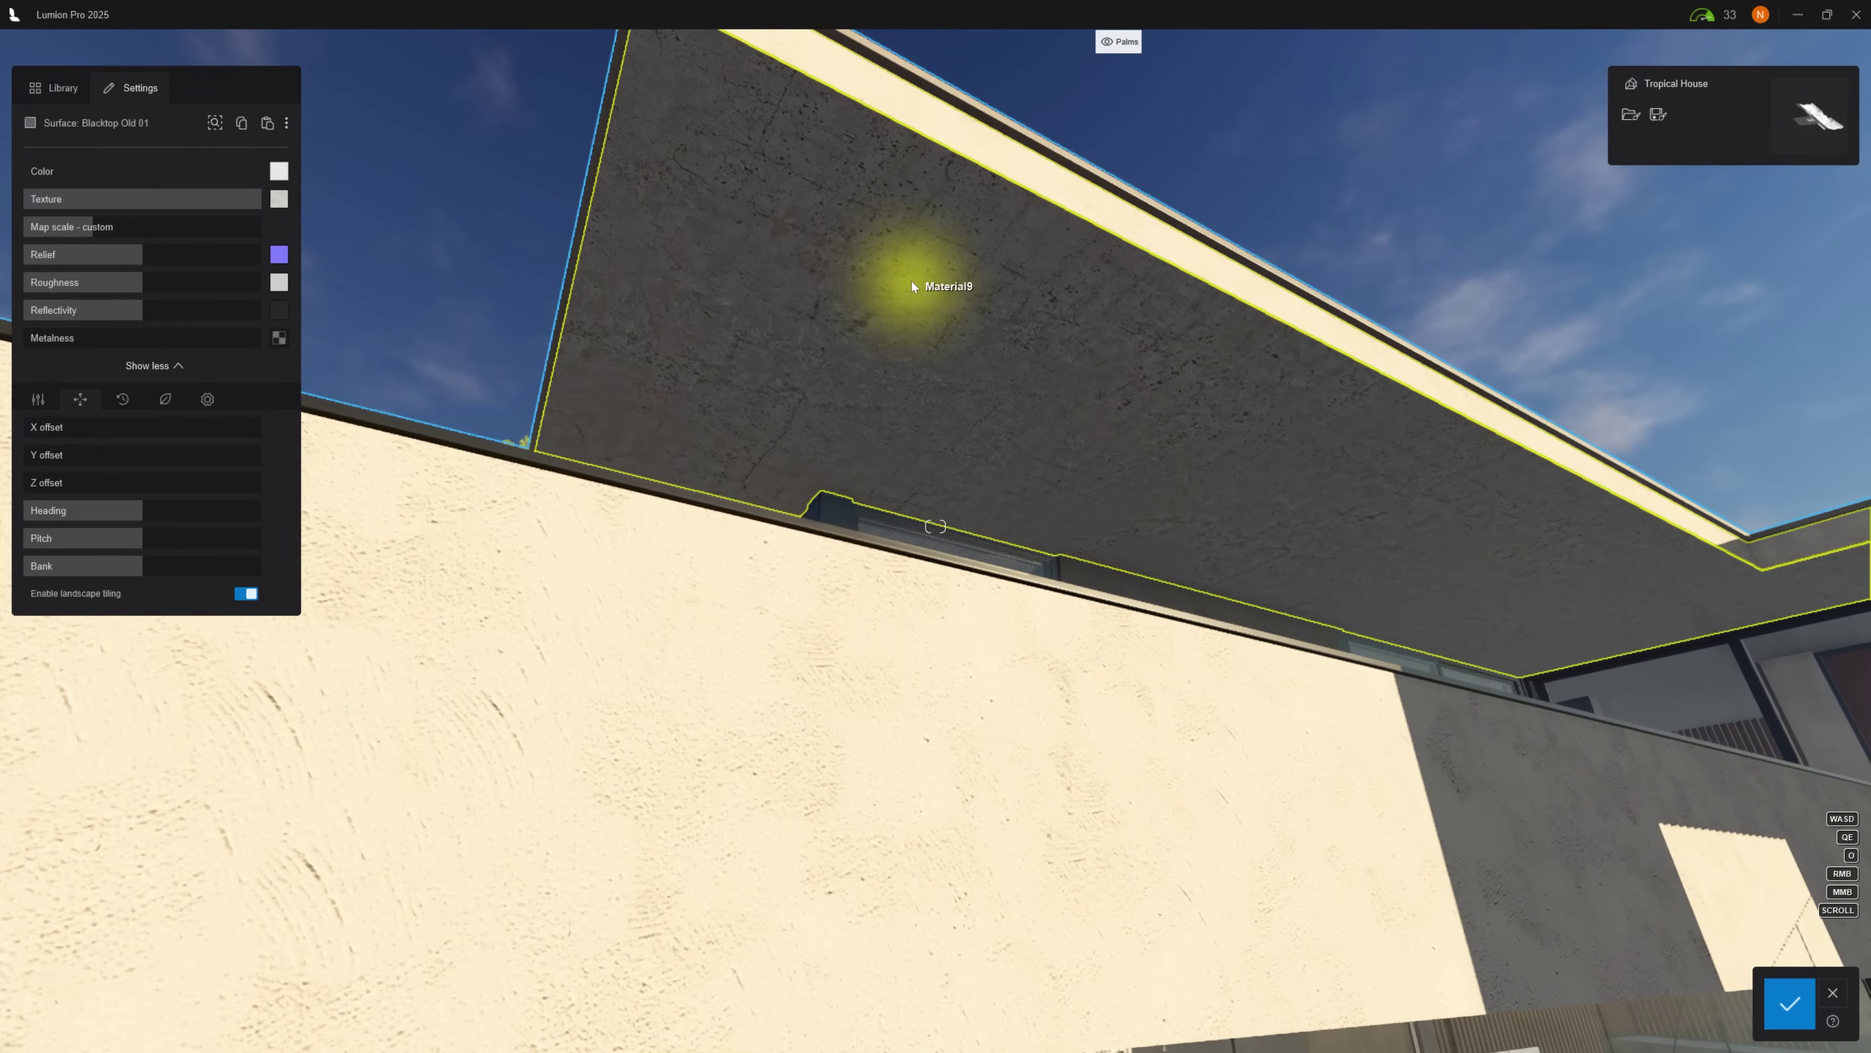
click(910, 286)
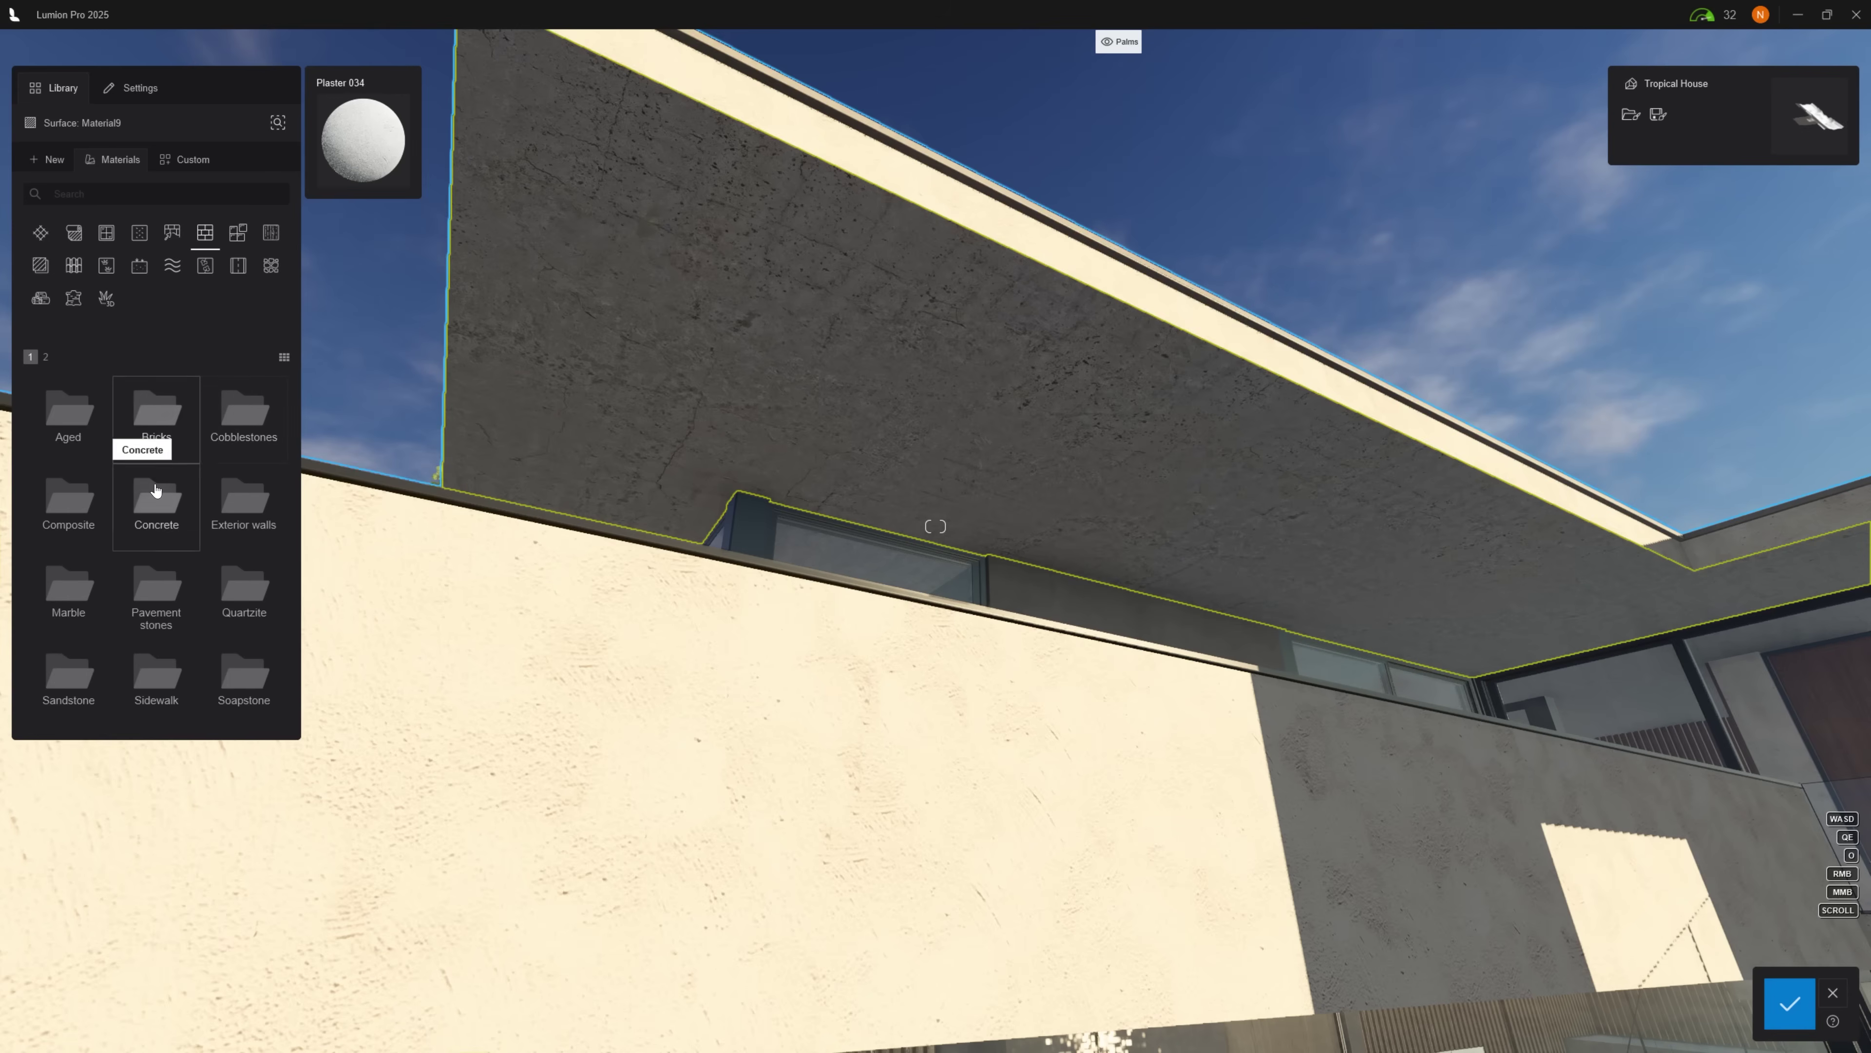
click(156, 489)
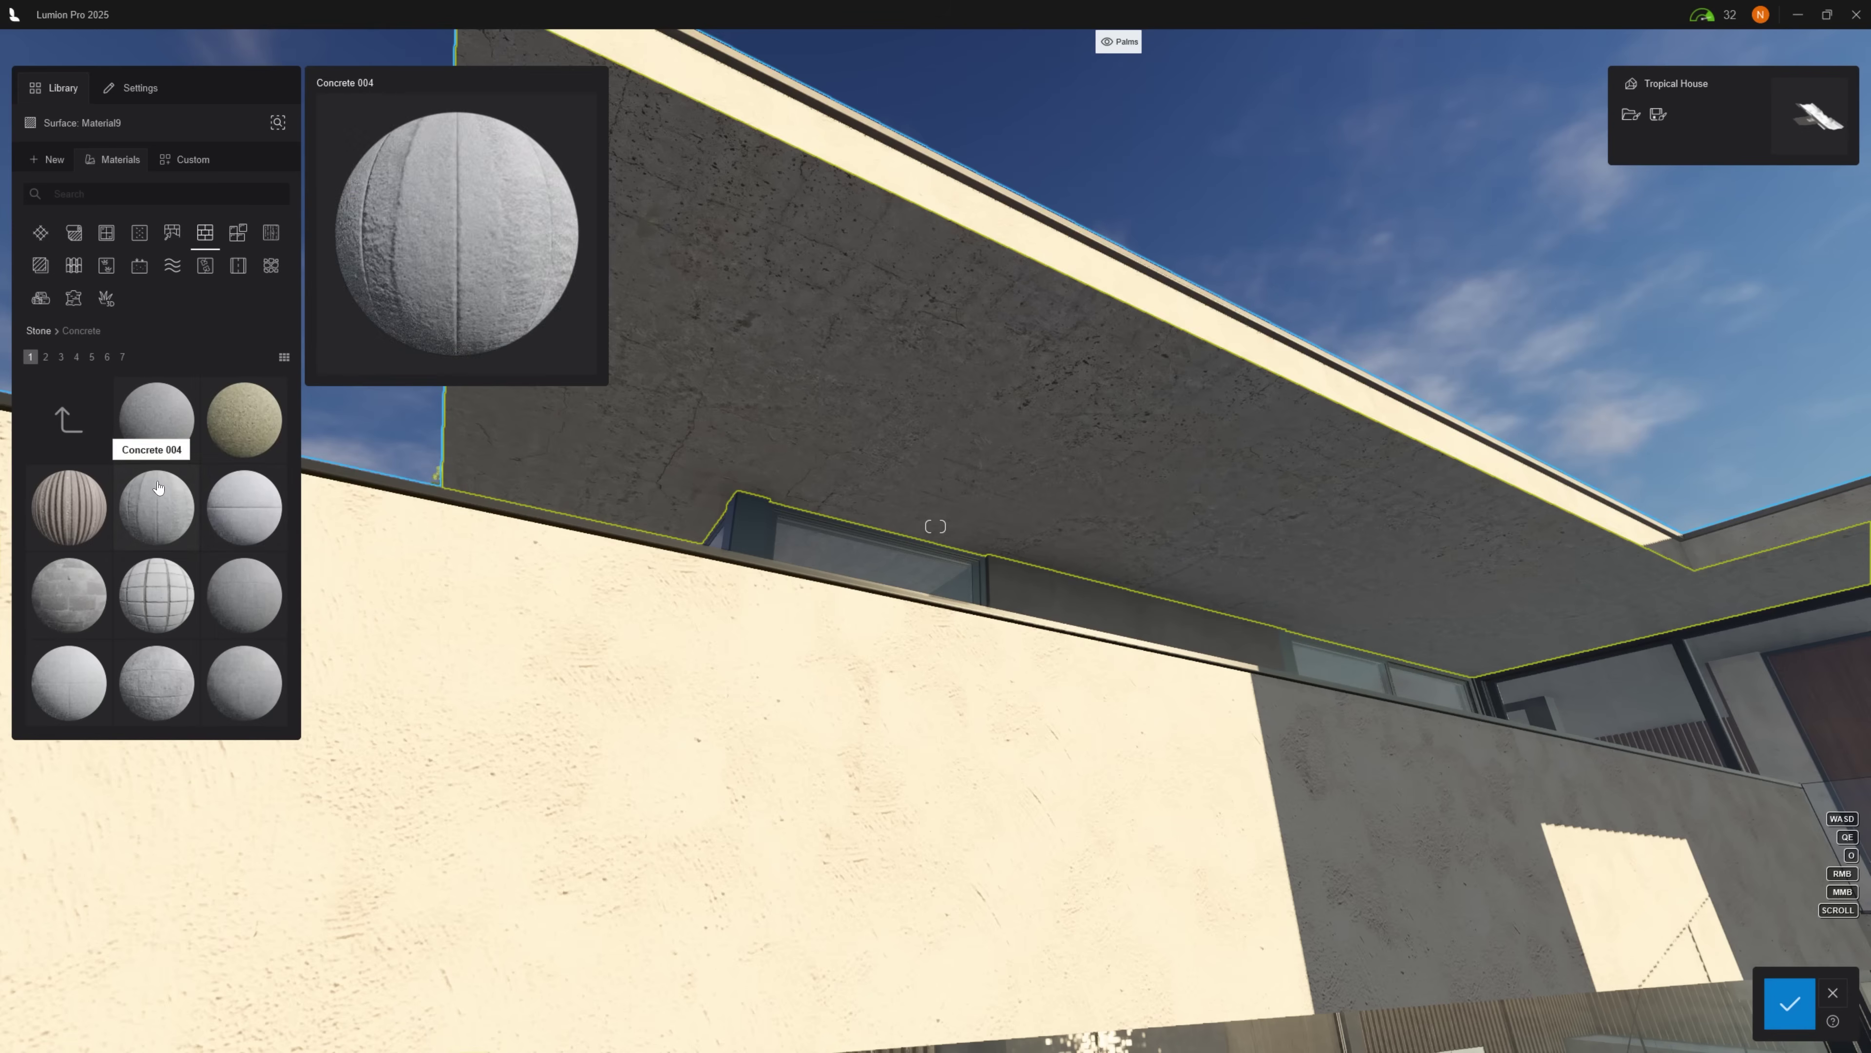
scroll(138, 597, down, 1)
click(138, 596)
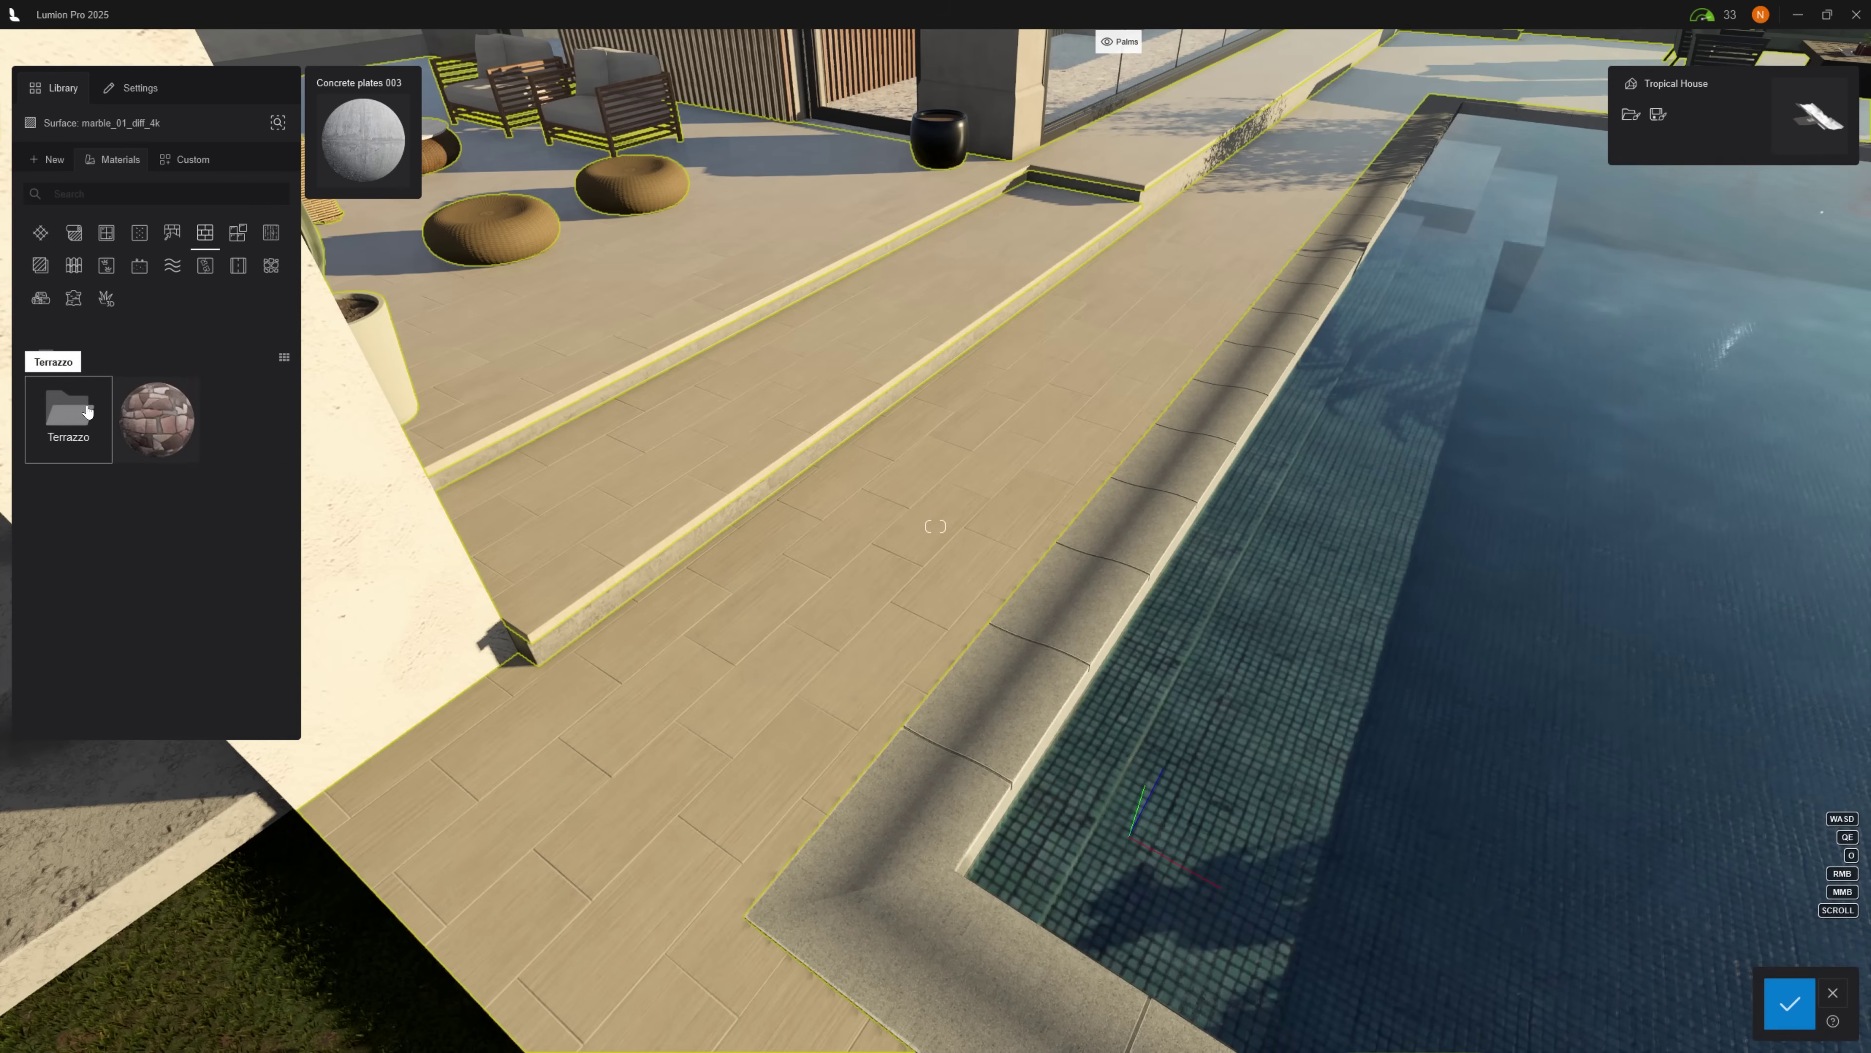
Compare the Terrazzo materials on the pool terrace floor and steps, and apply Terrazzo 003
click(82, 509)
click(169, 443)
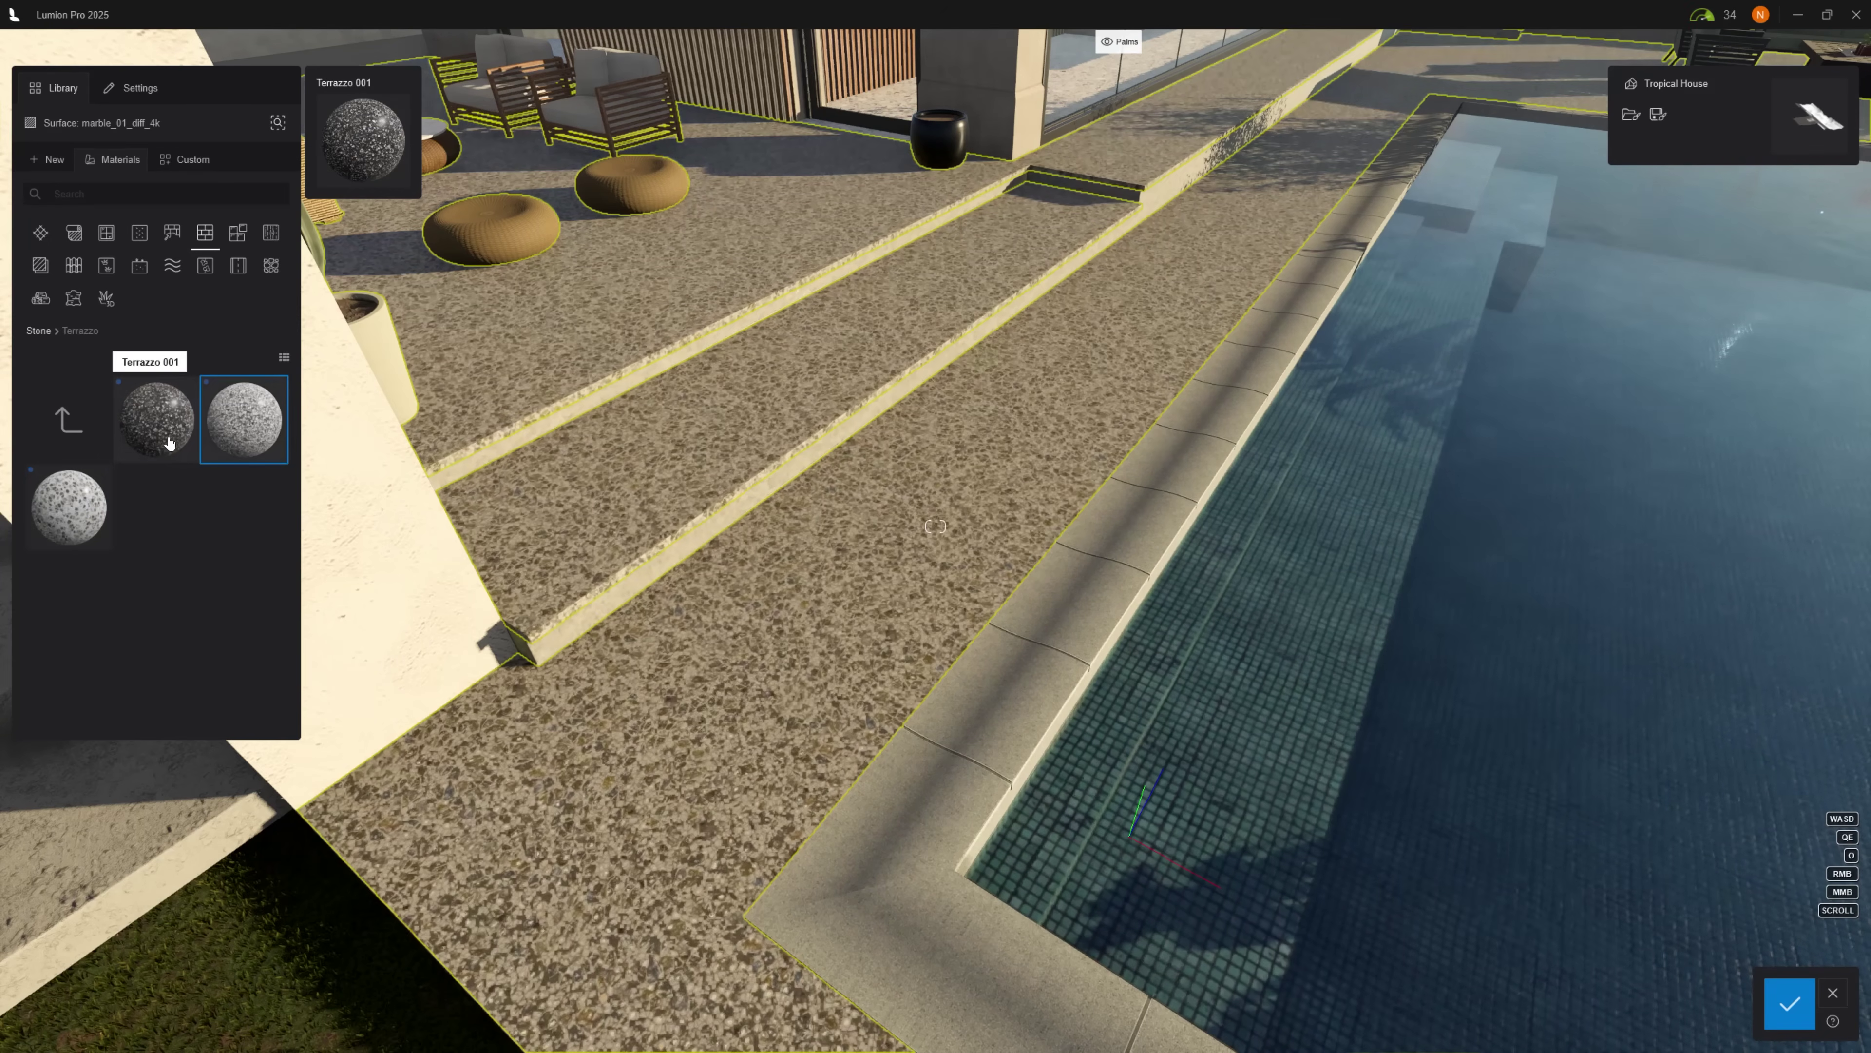
click(69, 508)
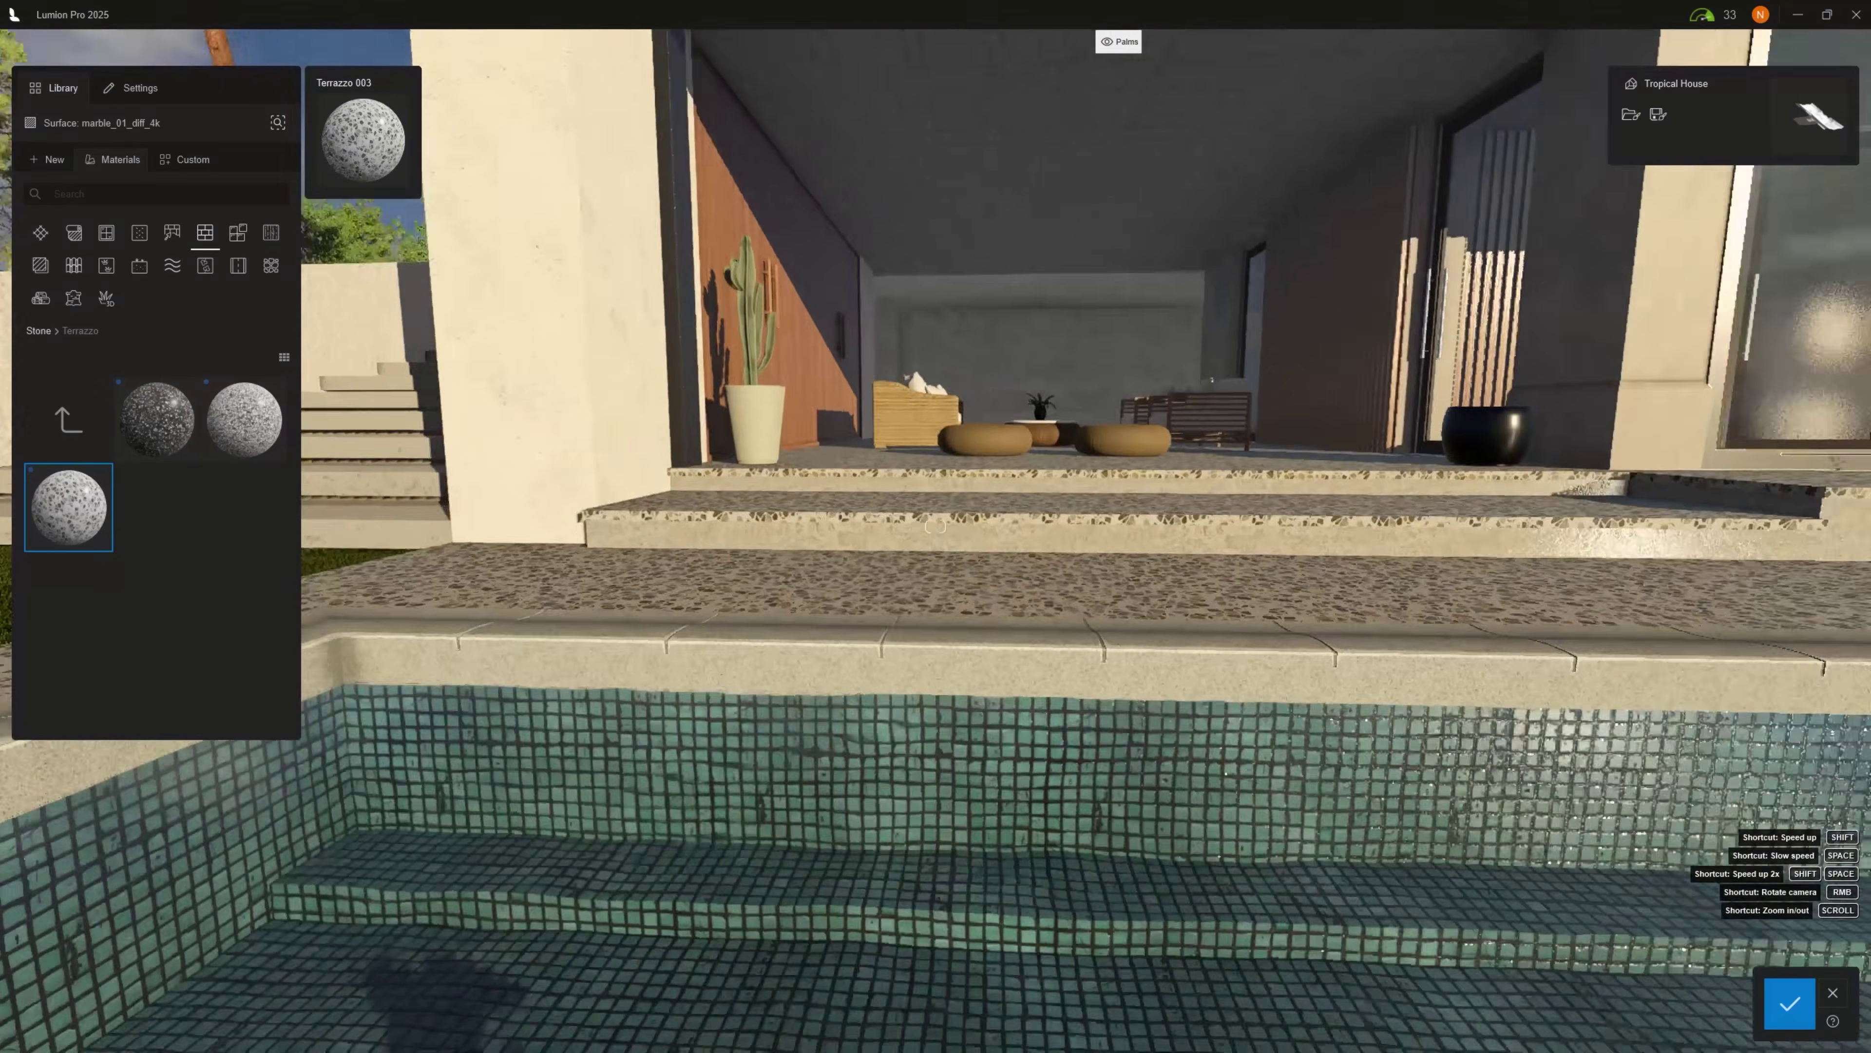
right_drag(936, 526, 936, 527)
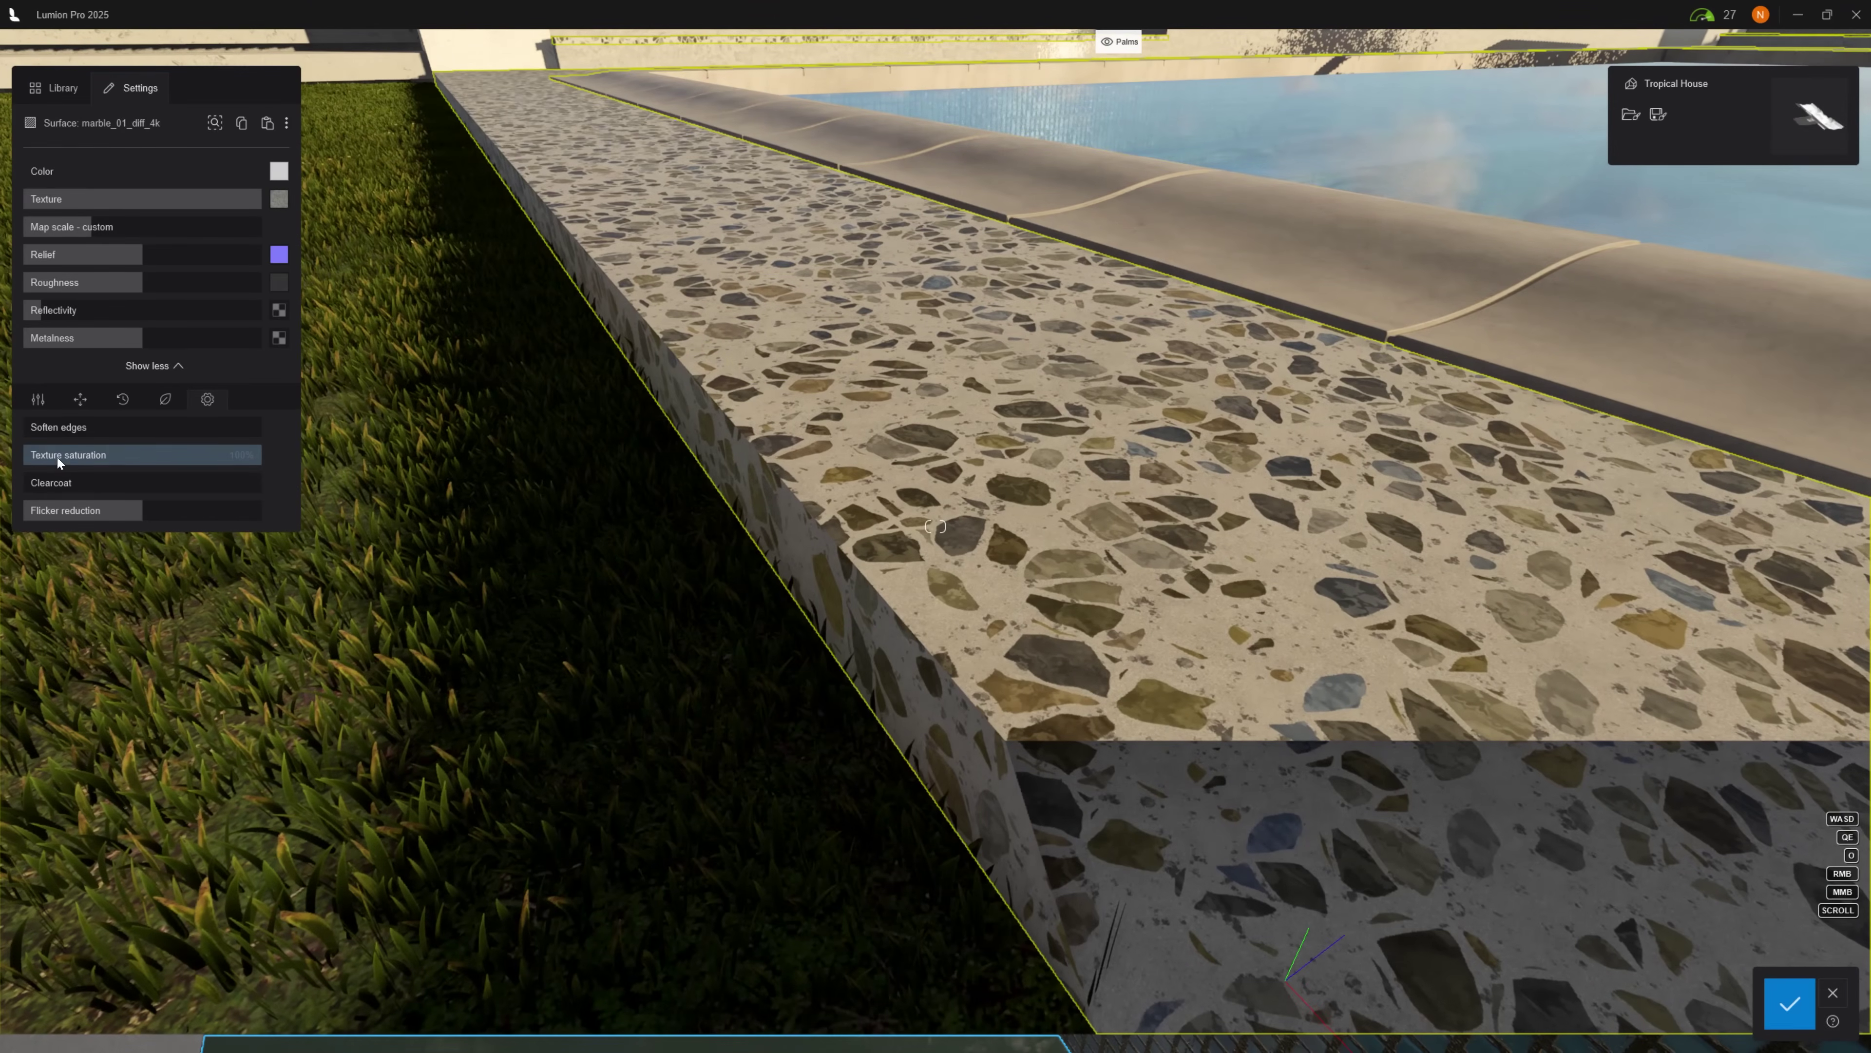
Apply the Tiles mosaic 016 material to the pool's floor and walls, and review it across the pool
right_drag(936, 527, 936, 526)
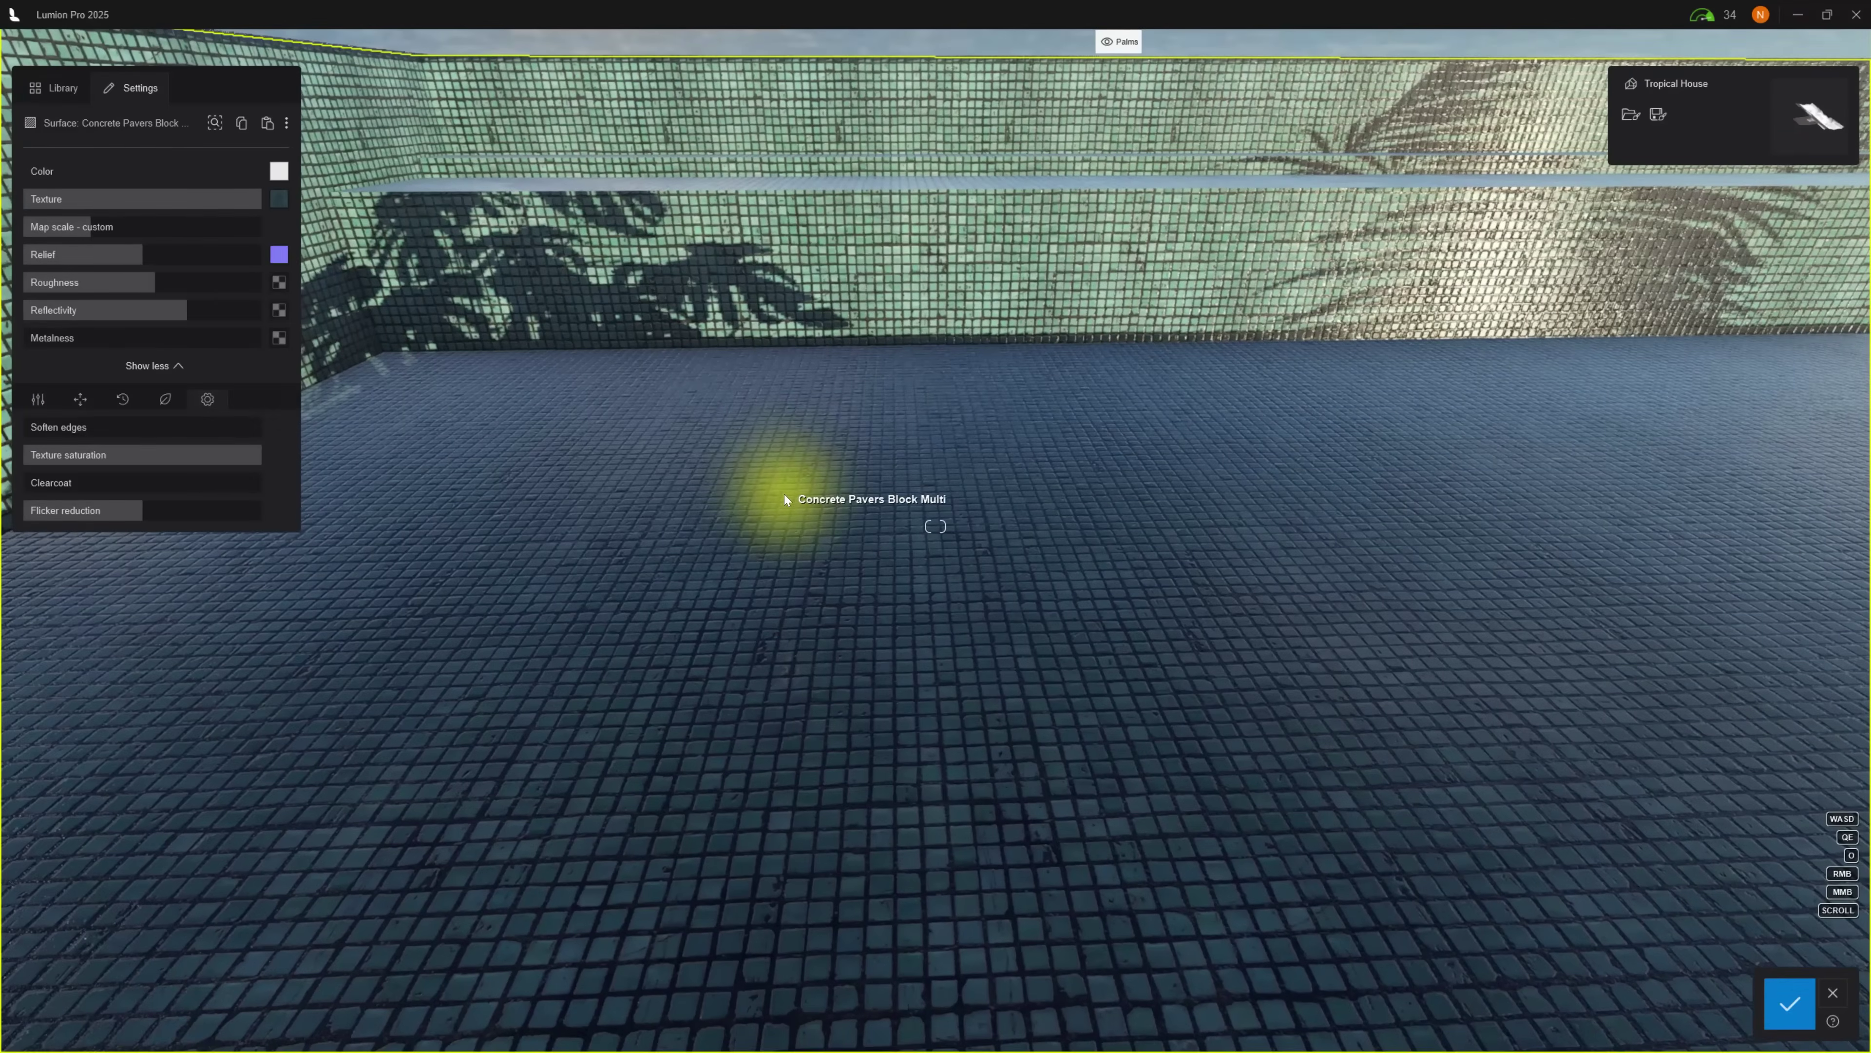
click(784, 491)
click(94, 509)
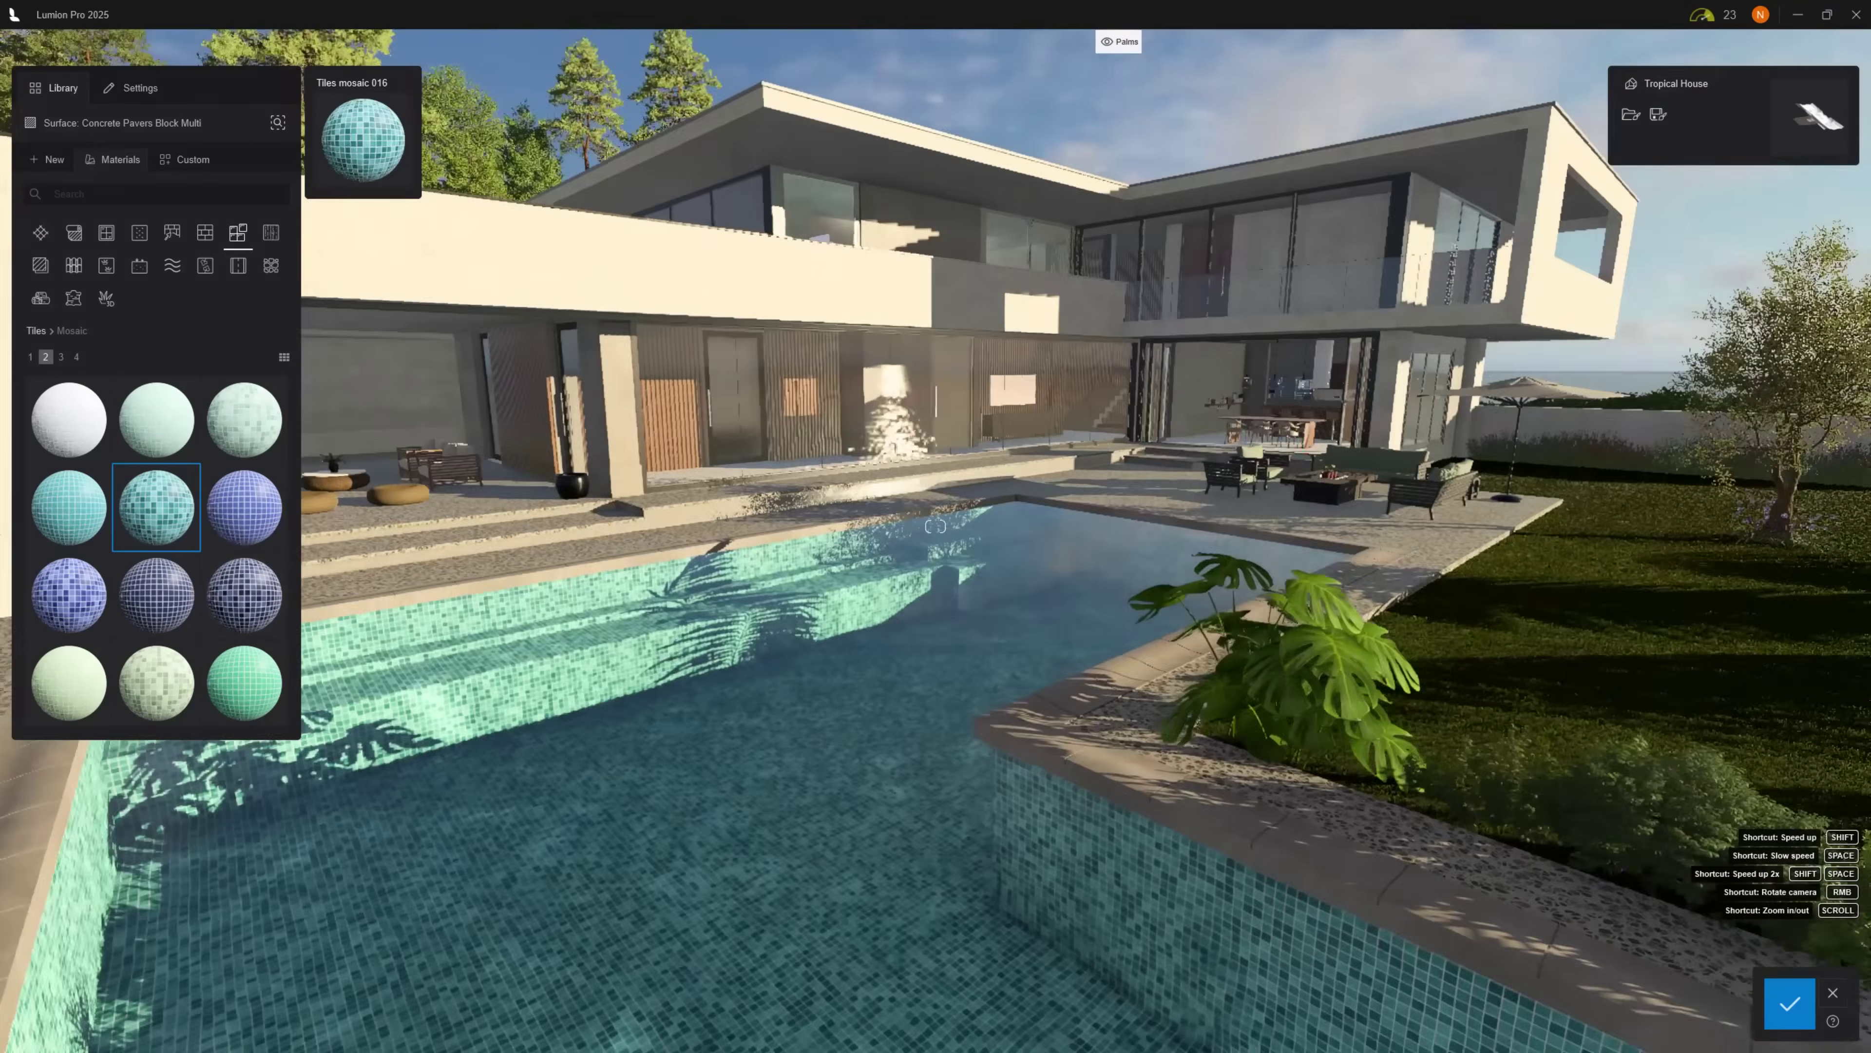
key(w)
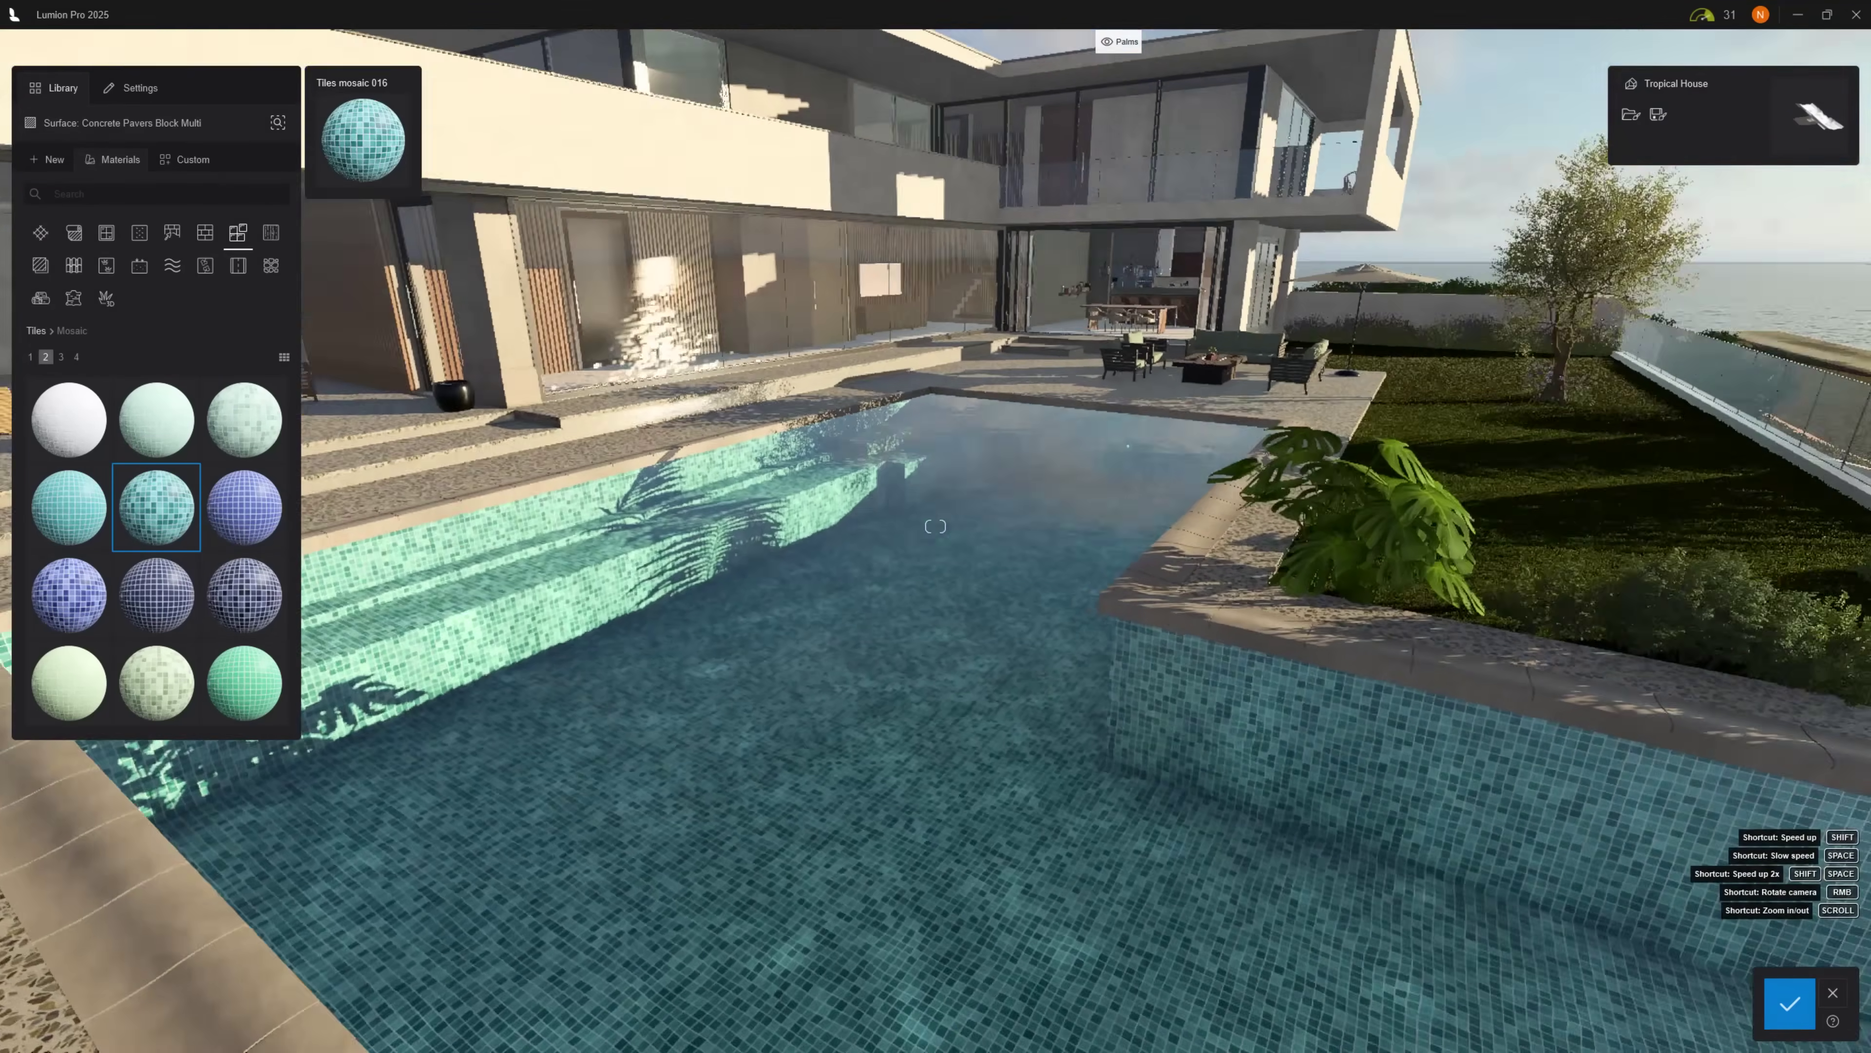
key(w)
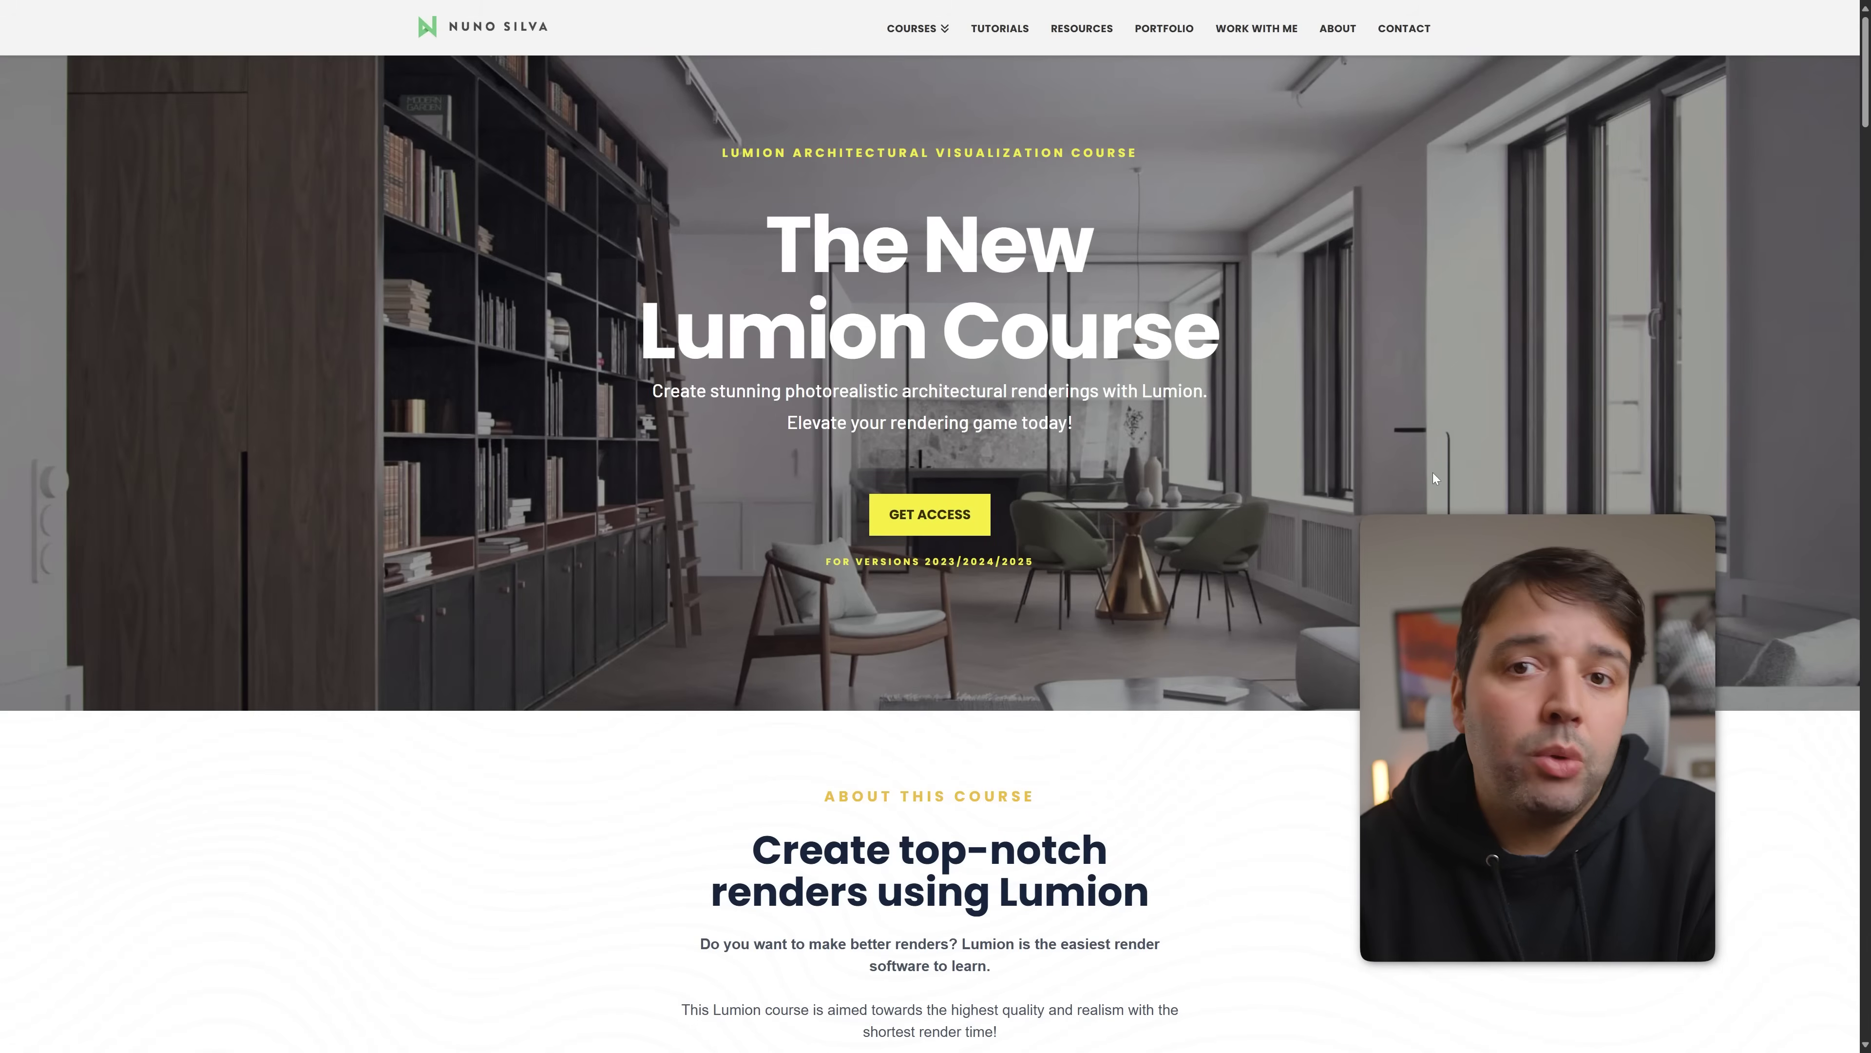
scroll(1437, 472, down, 4)
scroll(1459, 493, down, 12)
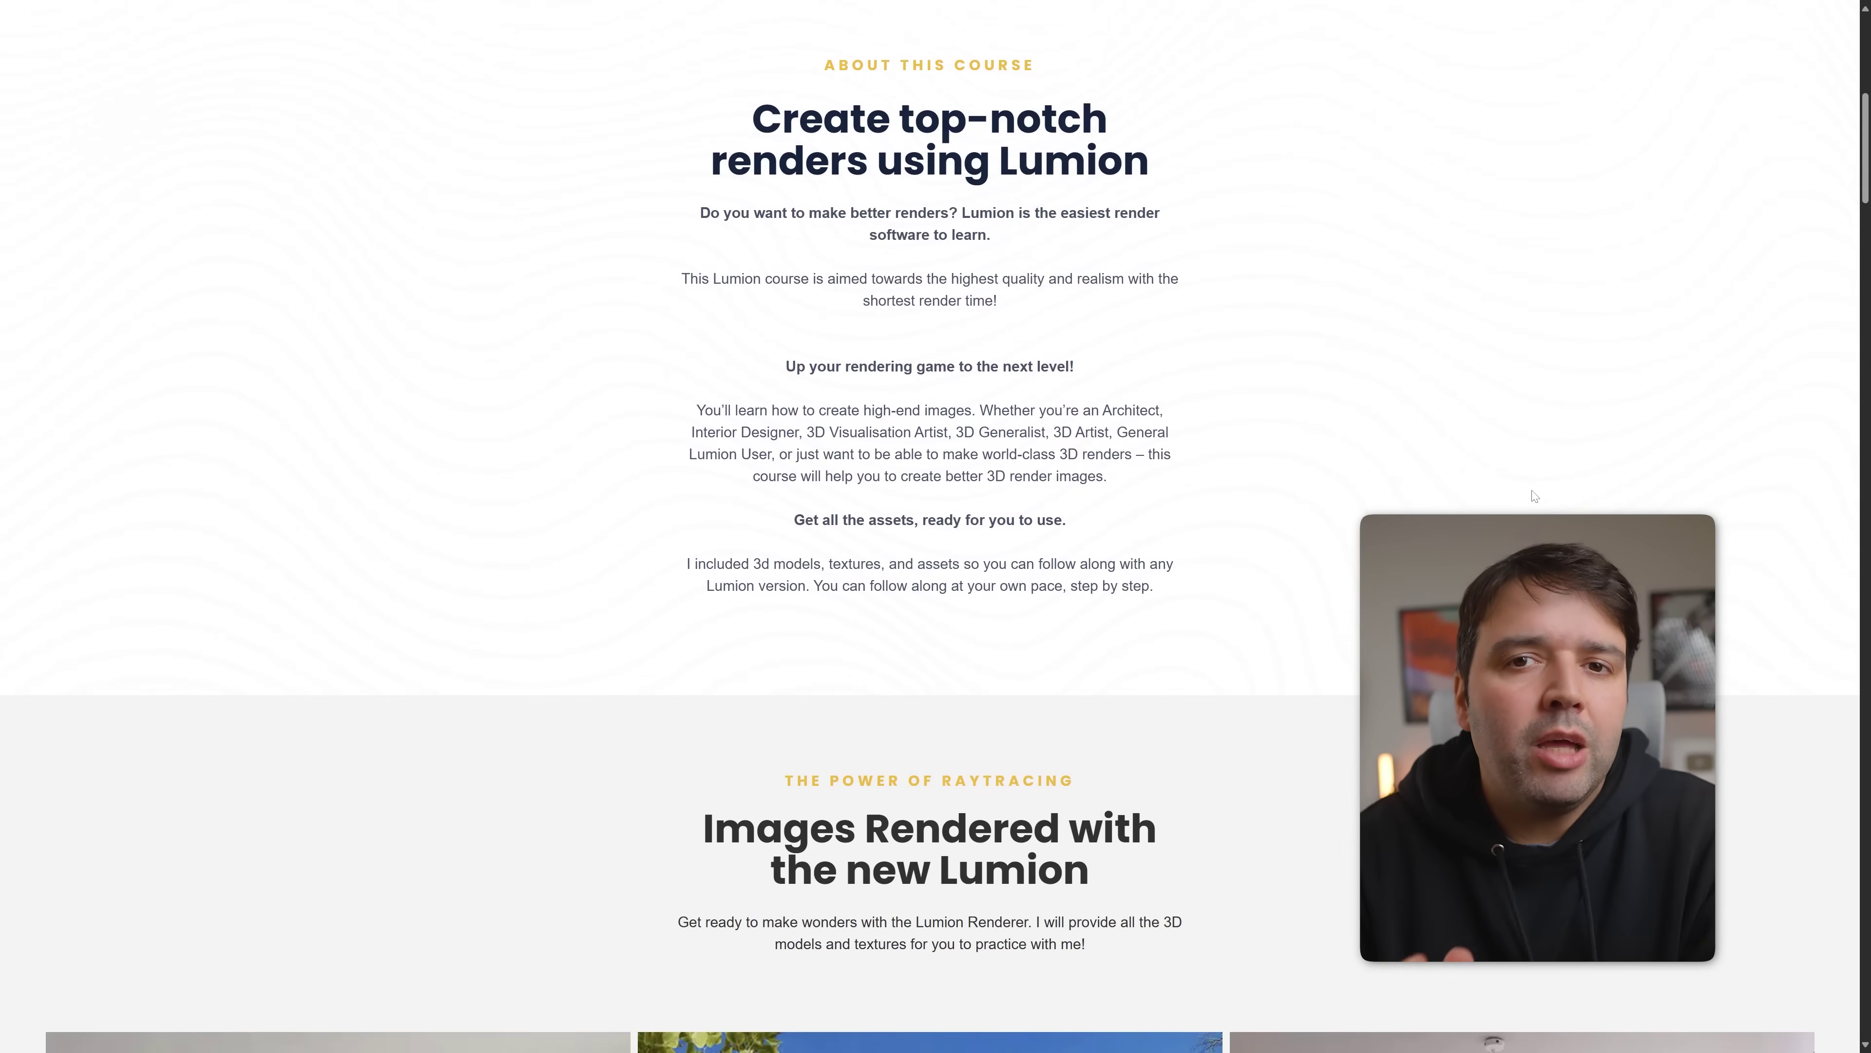
scroll(1532, 490, down, 7)
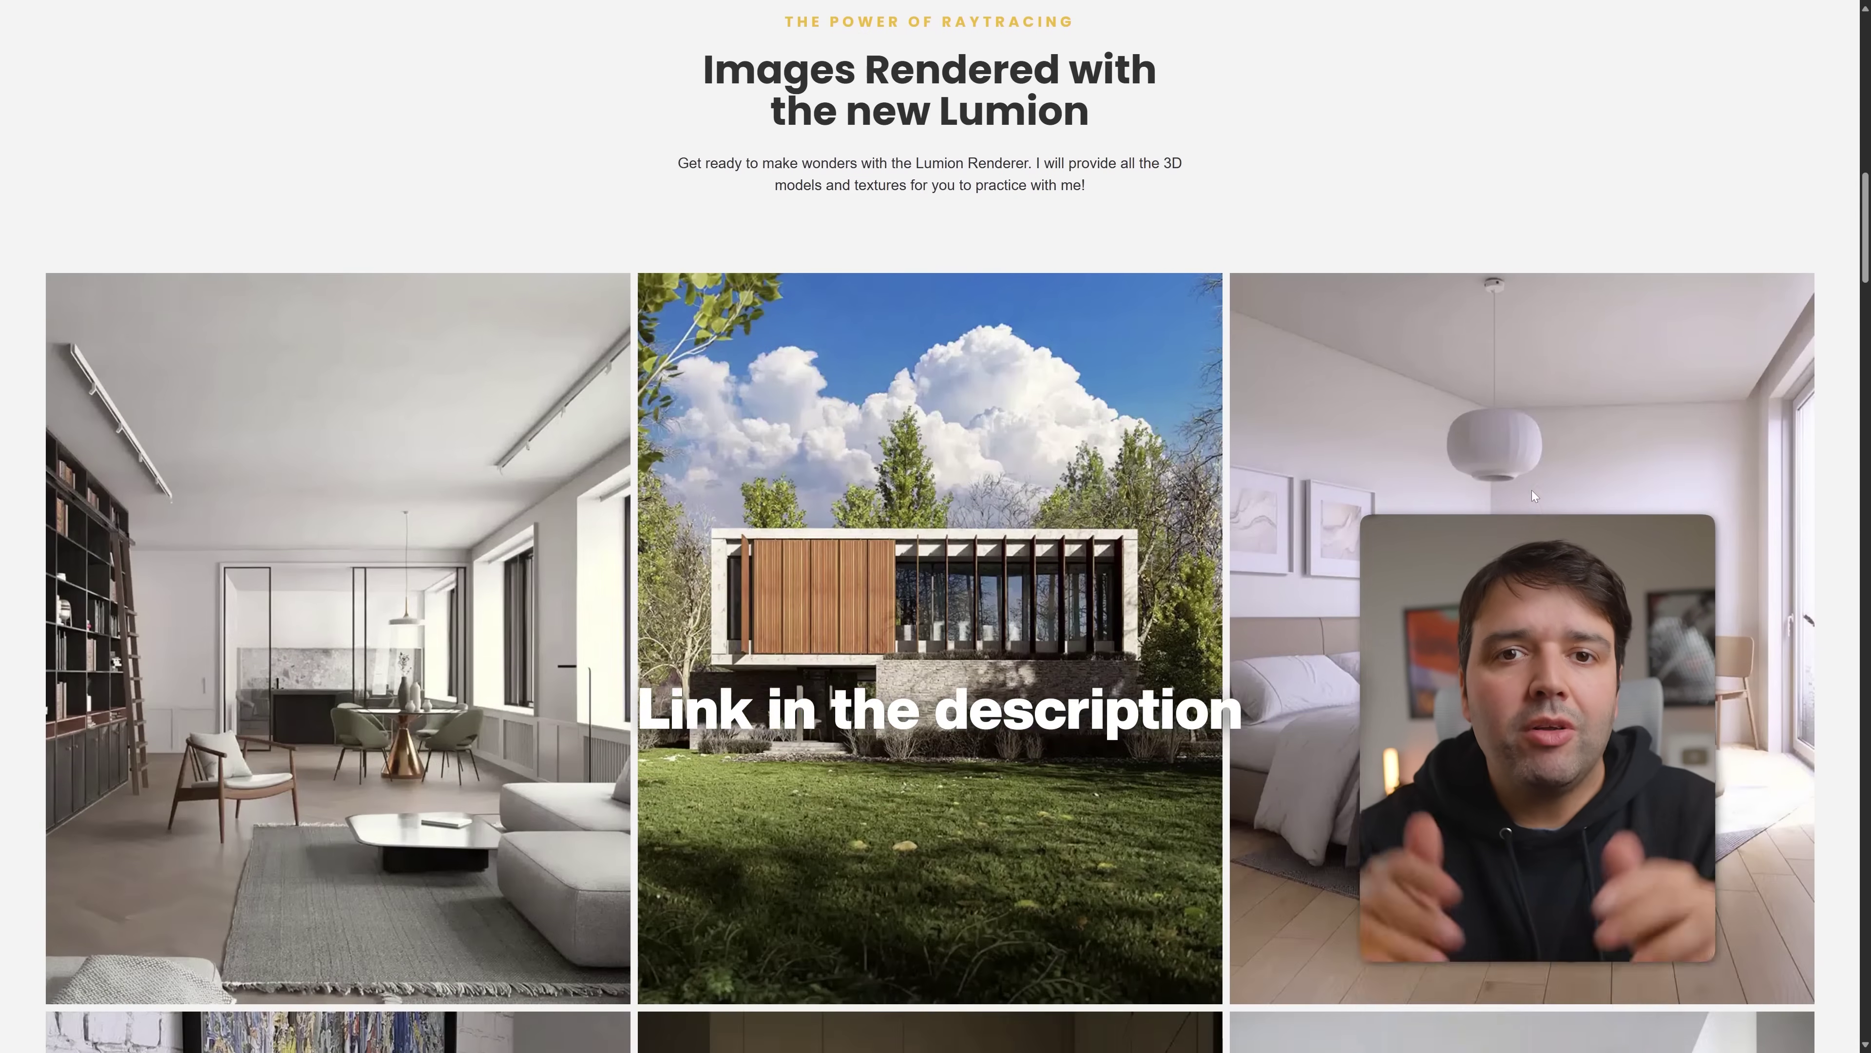
scroll(1534, 496, down, 5)
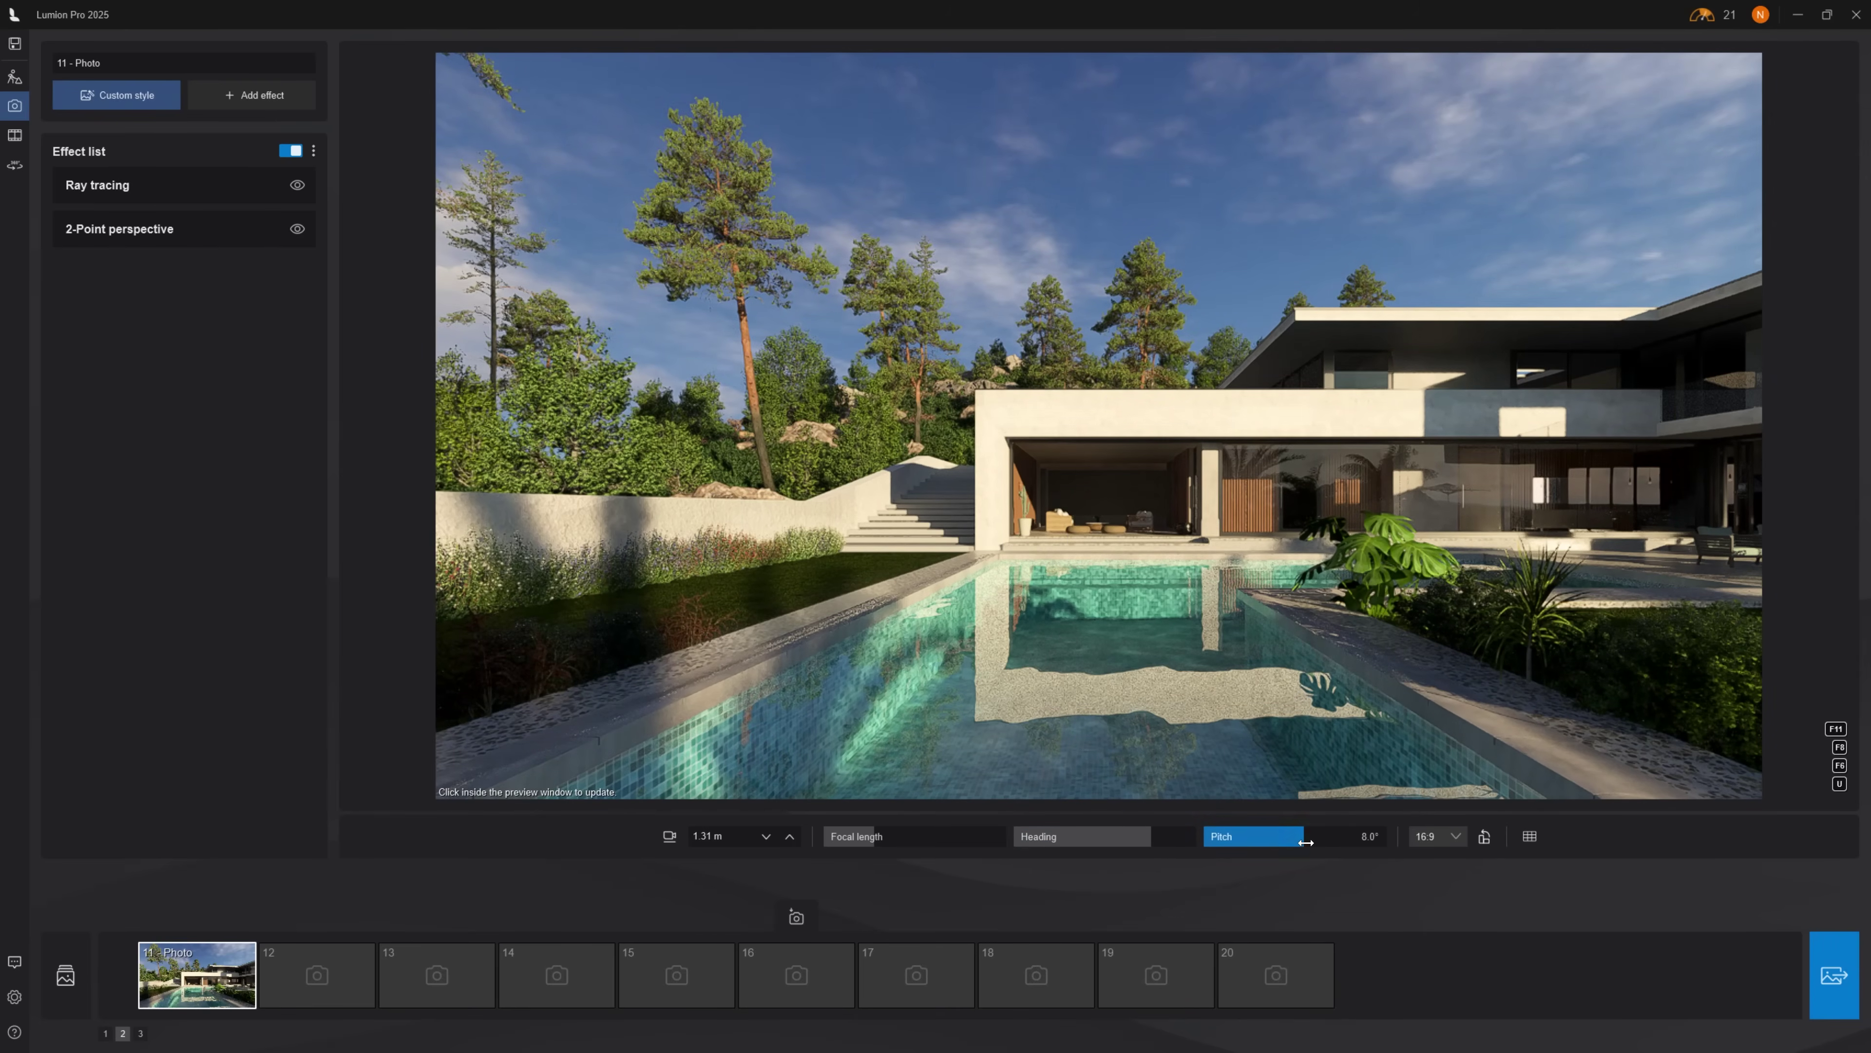
Adjust photo 11's camera pitch, then paste a copy of the photo into slot 12 and change the copy's focal length
drag(1307, 844, 1305, 842)
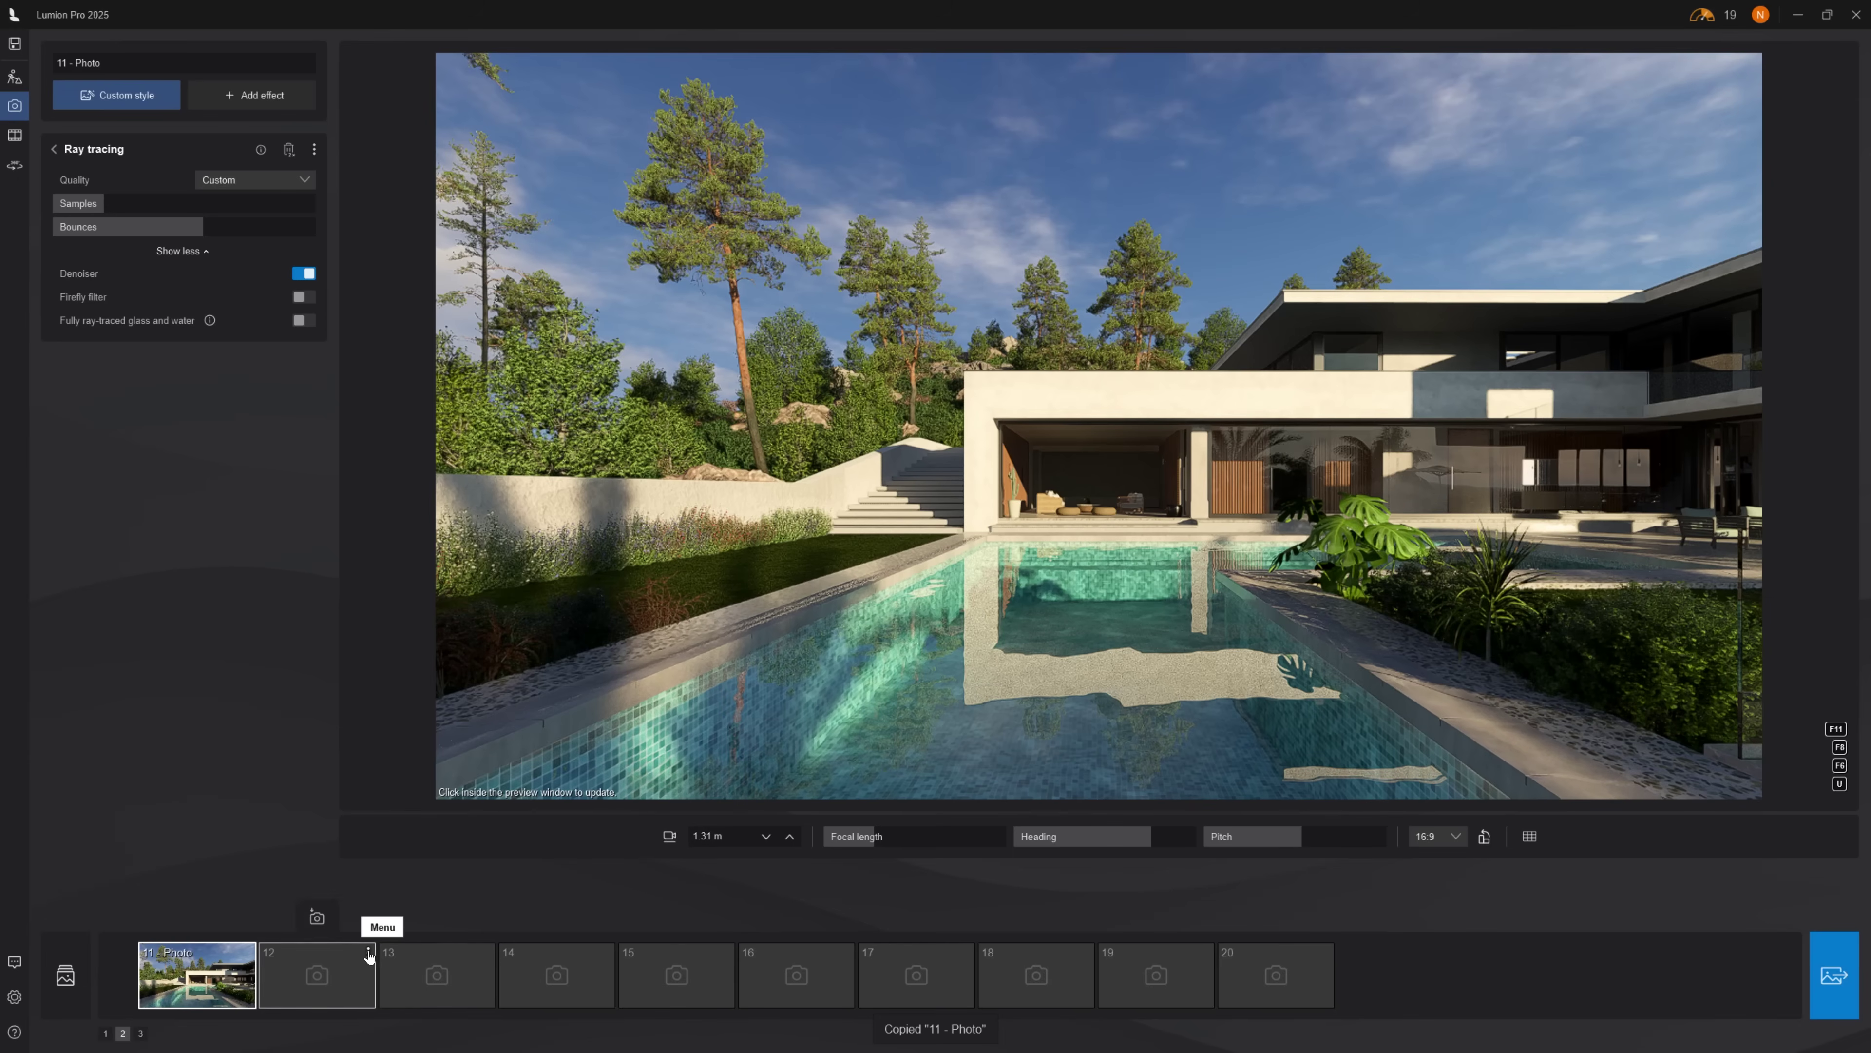
click(369, 953)
click(413, 954)
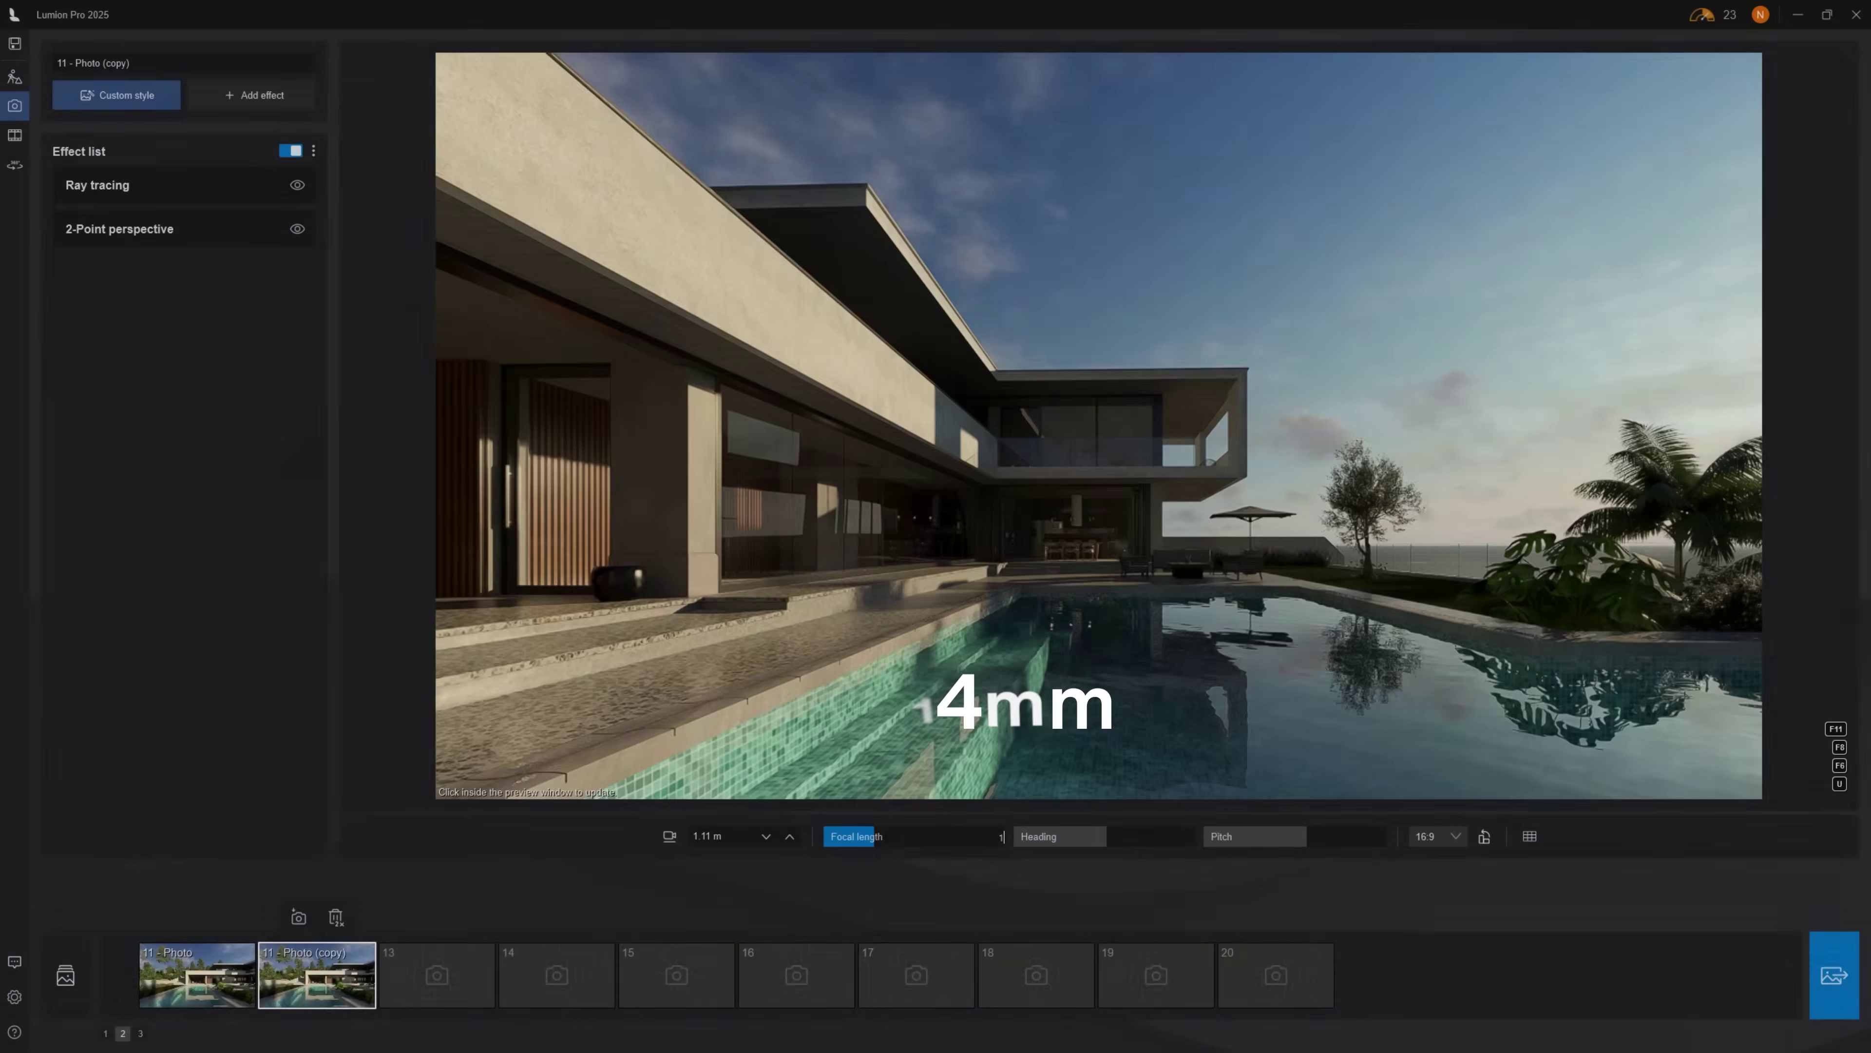
text(4)
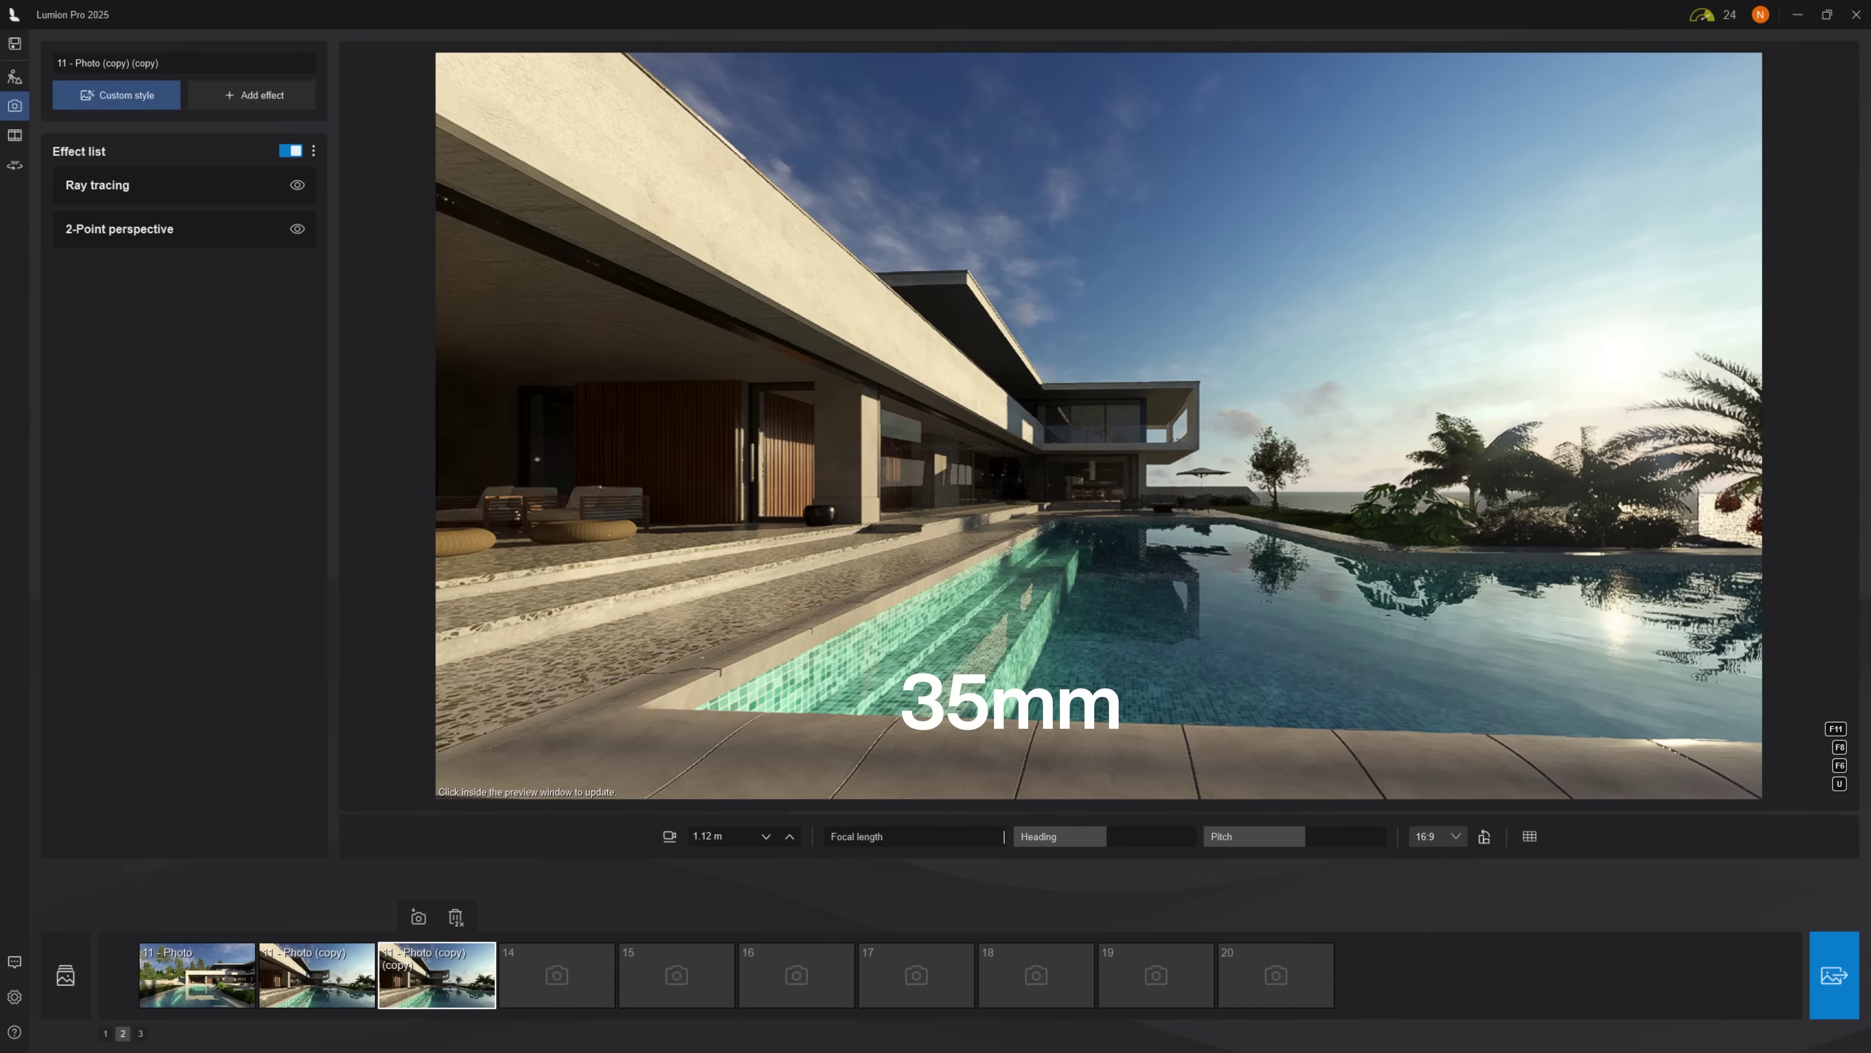
Try a 35 mm focal length on the photo in slot 13, flip it to 2:3 portrait, and set the focal length to 24 mm
text(35)
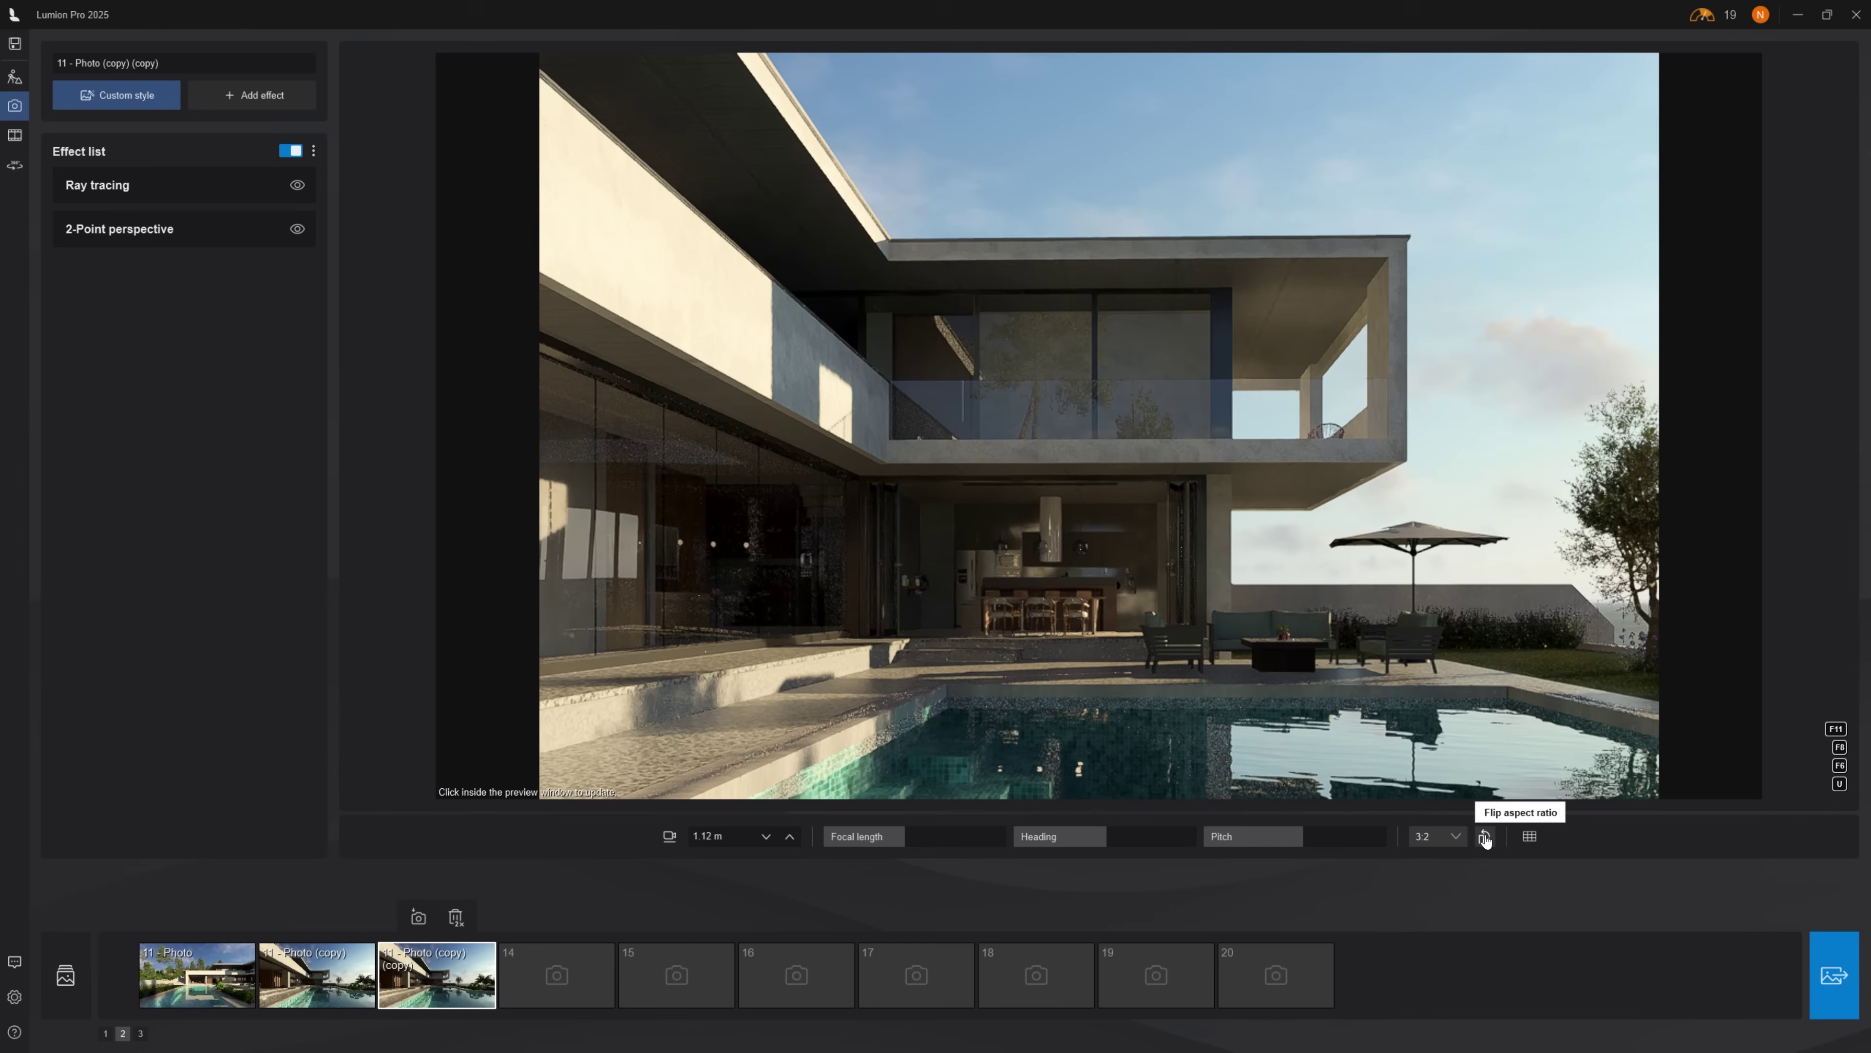
click(1485, 837)
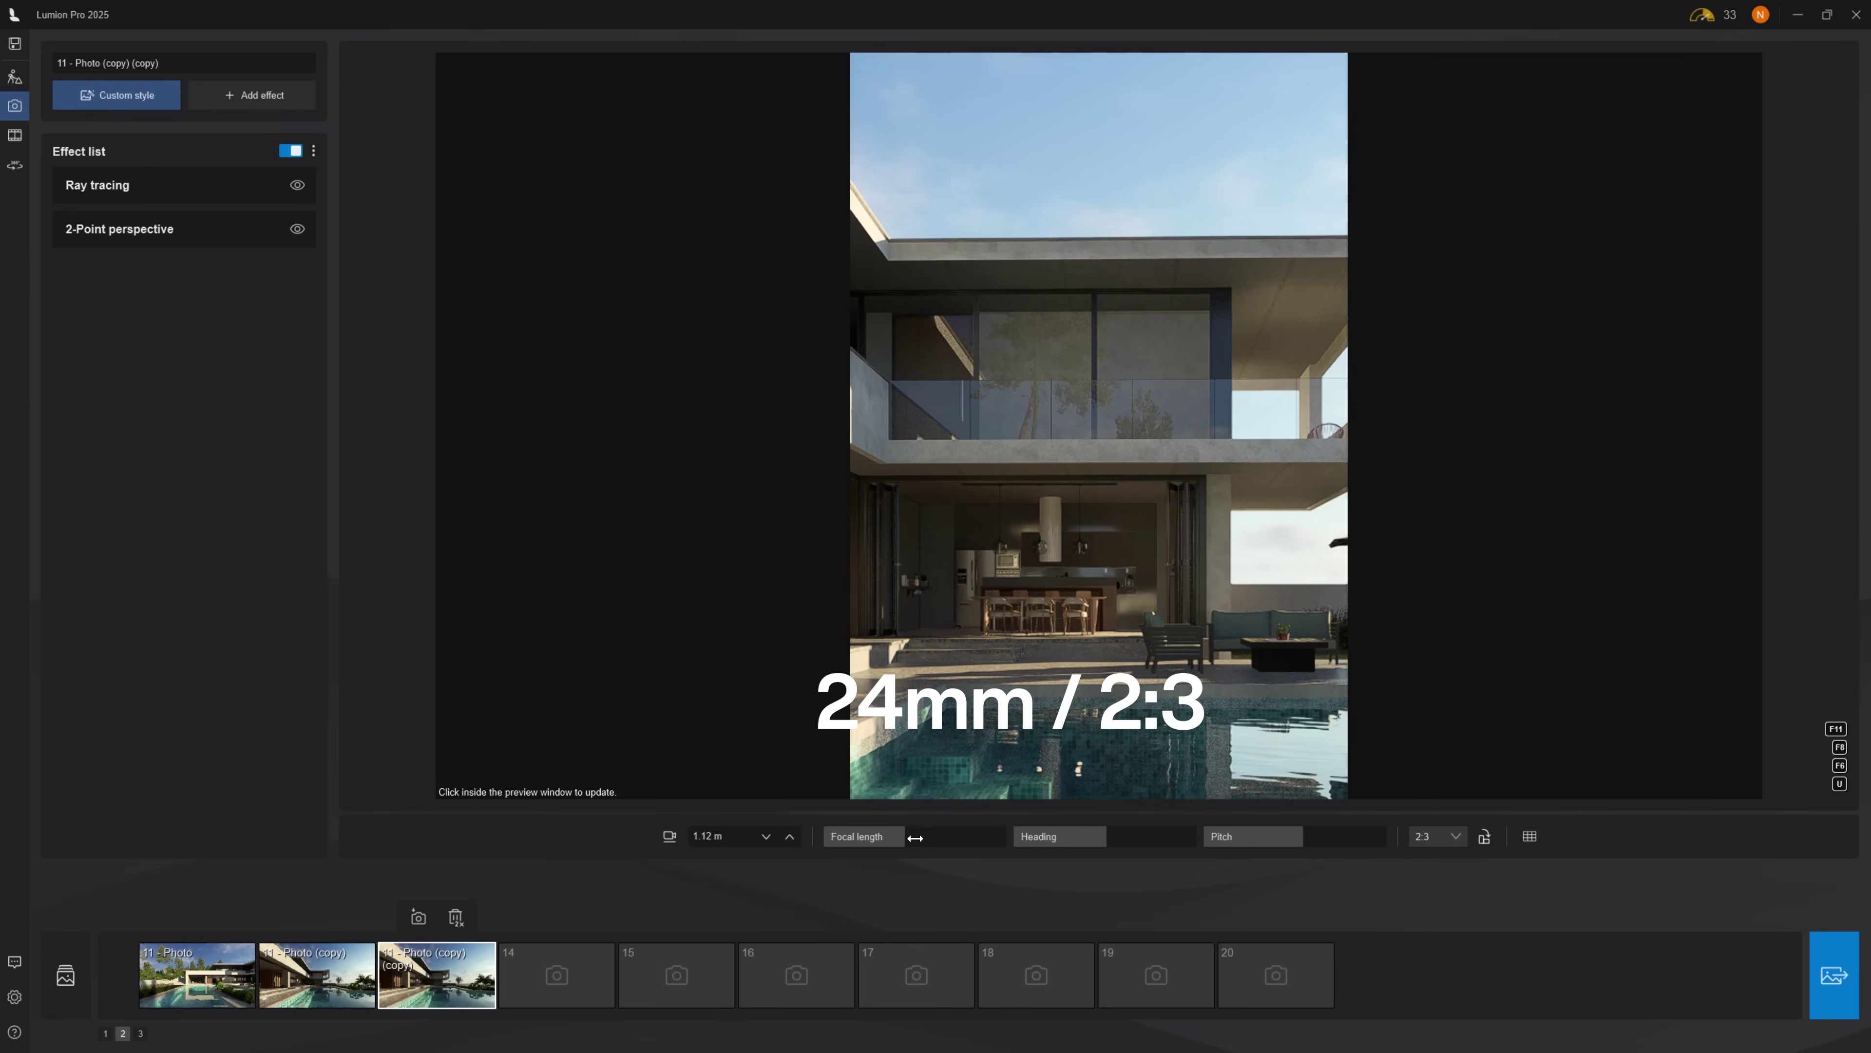
key(BackSpace)
key(BackSpace)
text(24)
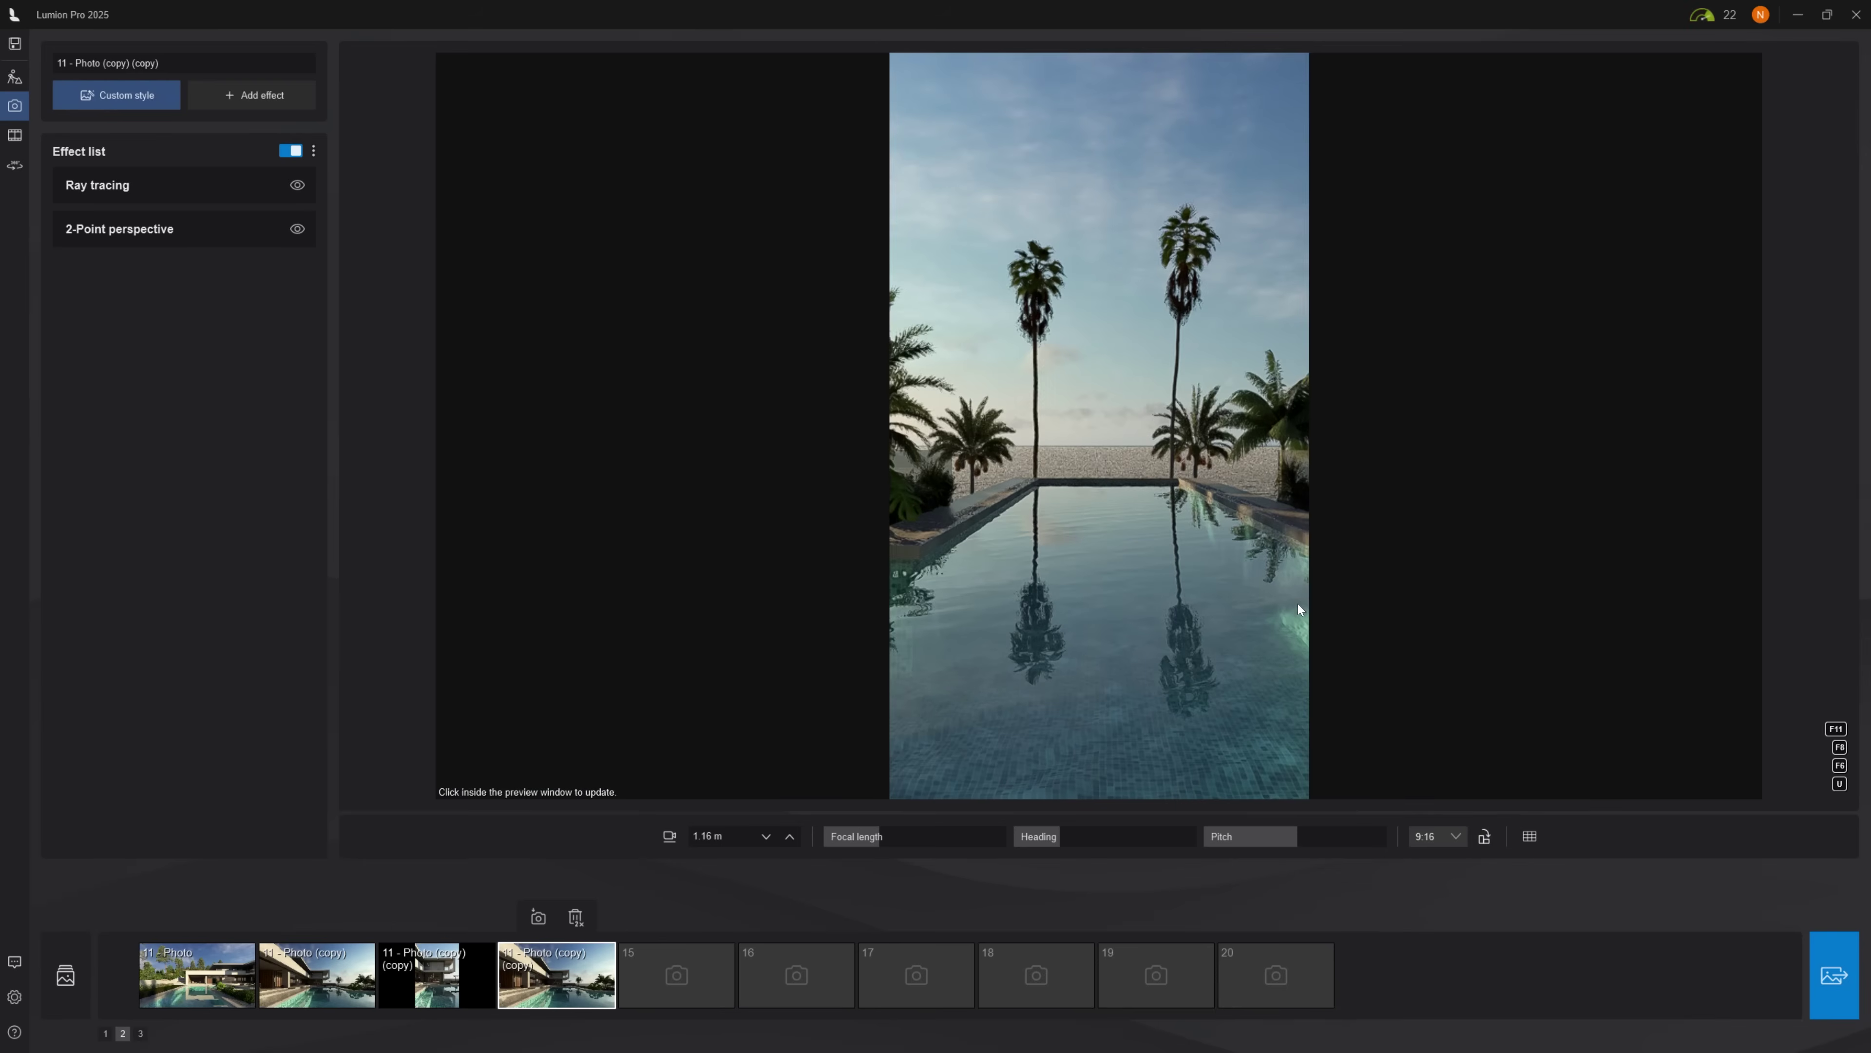
Reframe the 9:16 portrait shot of the two palms beyond the pool in slot 14
right_drag(1298, 609, 1297, 597)
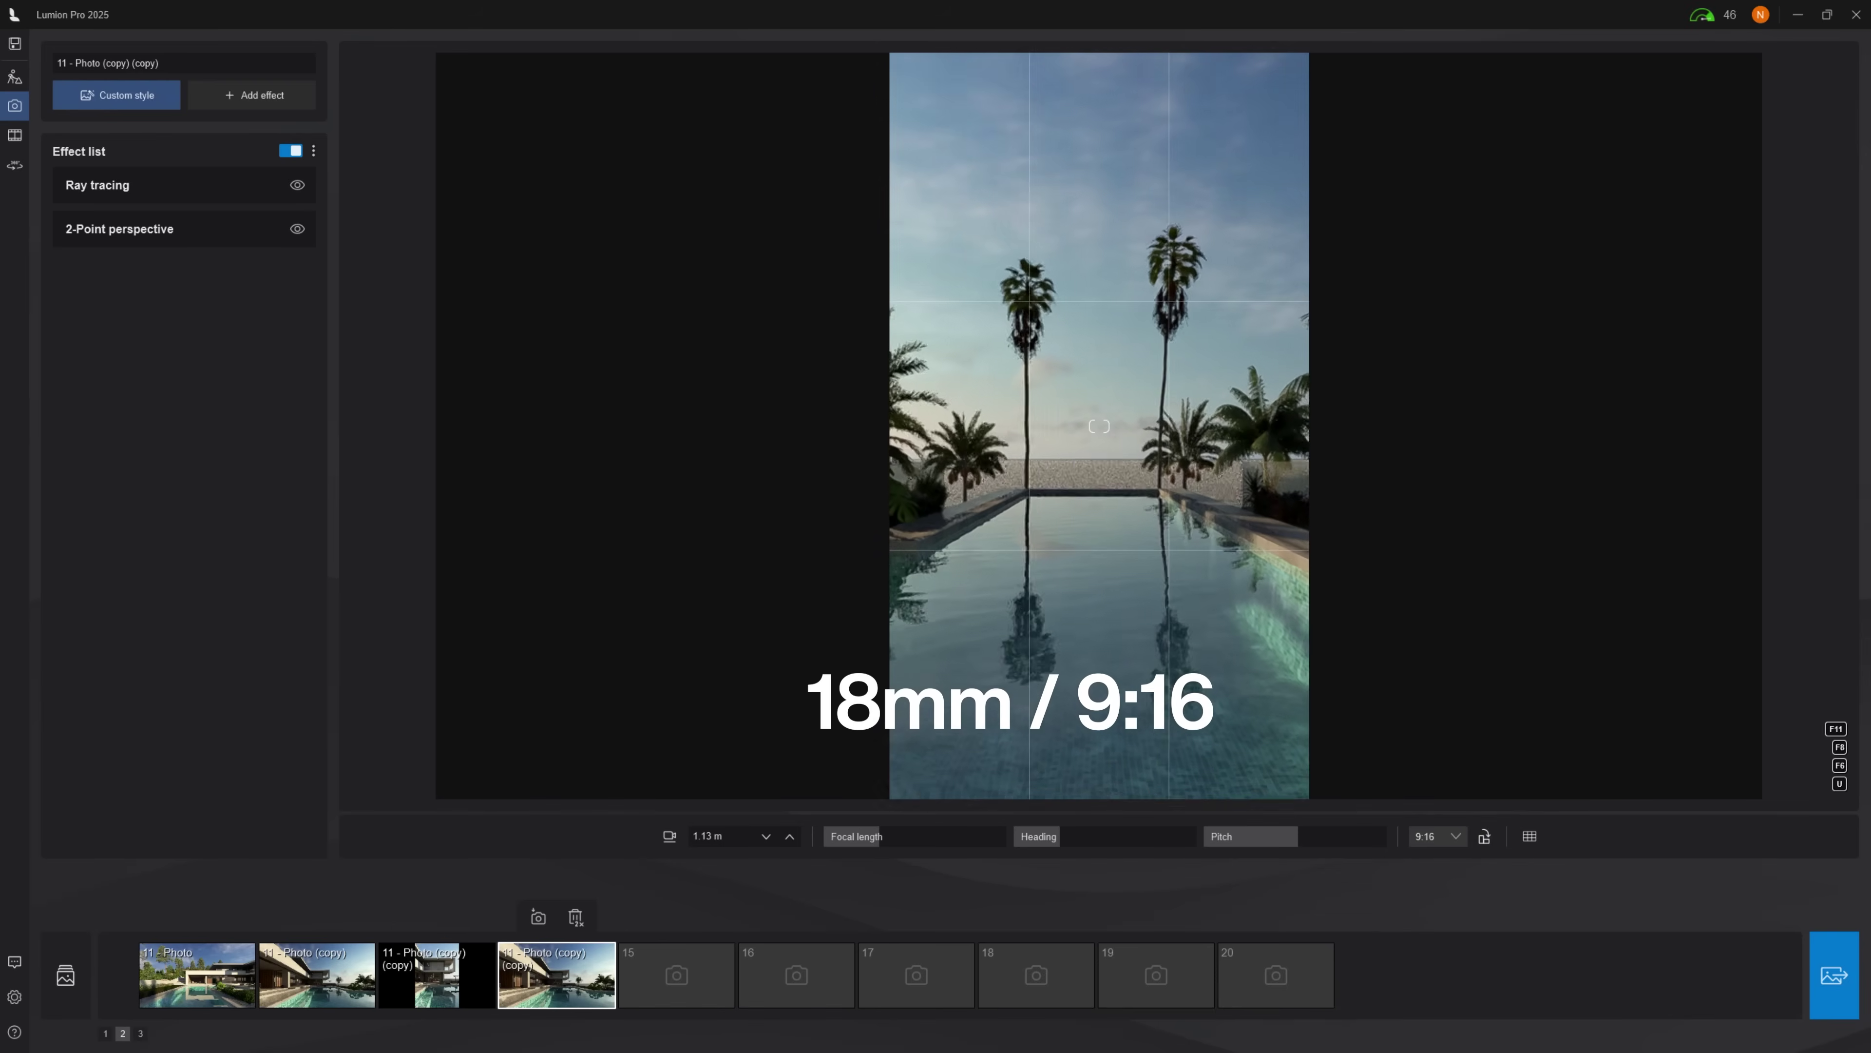
key(e)
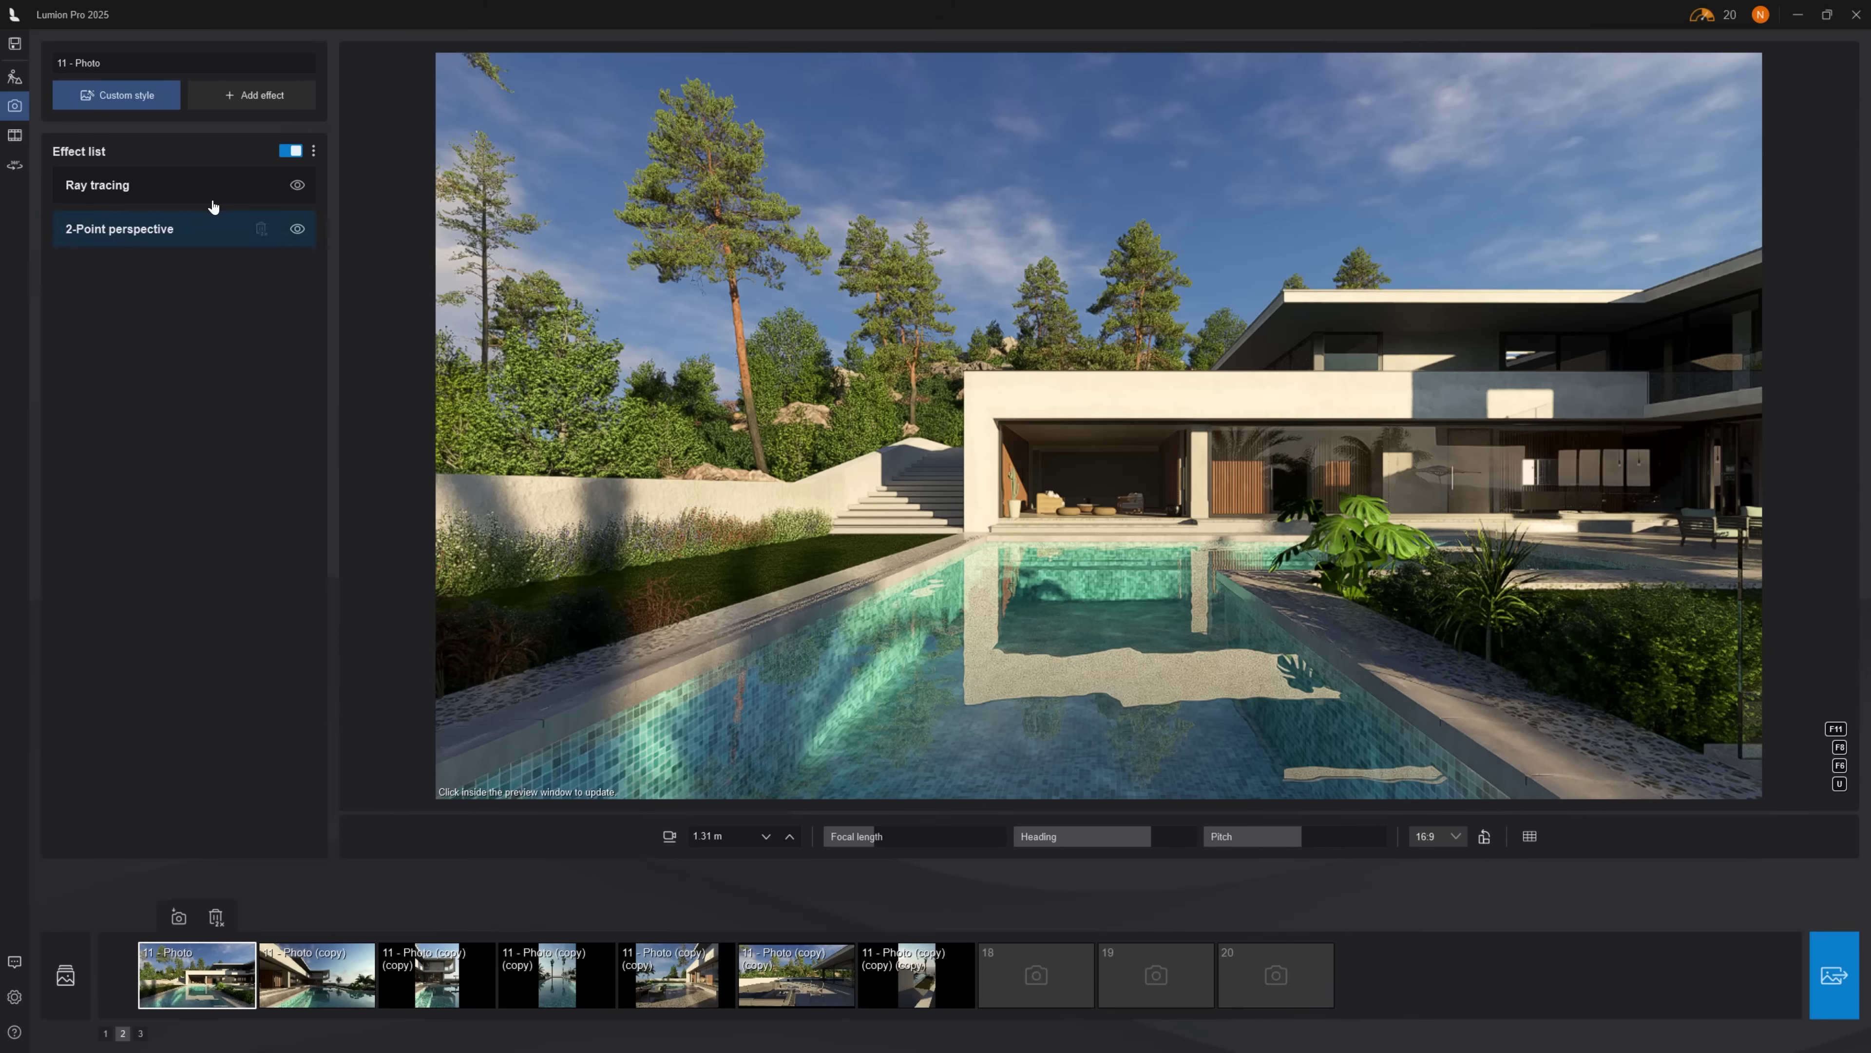
Turn on fully ray-traced glass and water in photo 11's Ray tracing effect, and return to editing the scene's materials
click(211, 193)
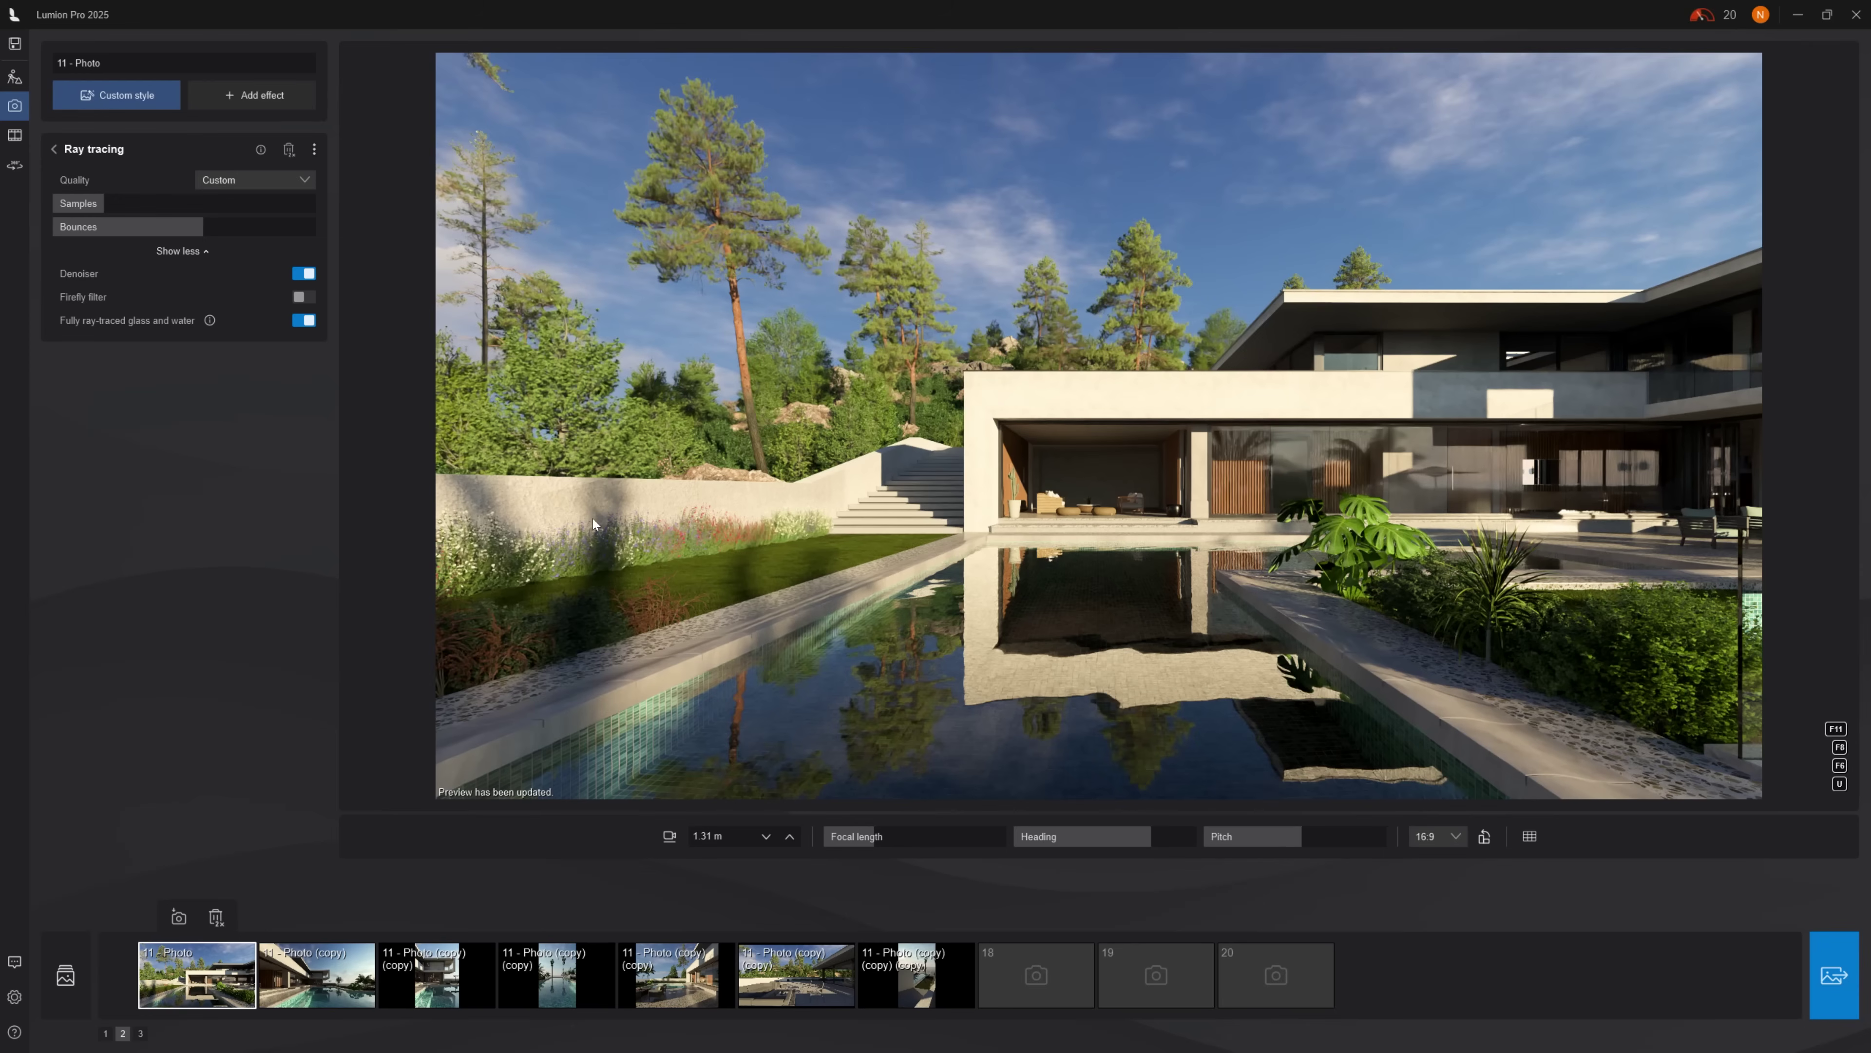
mouse_move(14, 76)
click(93, 100)
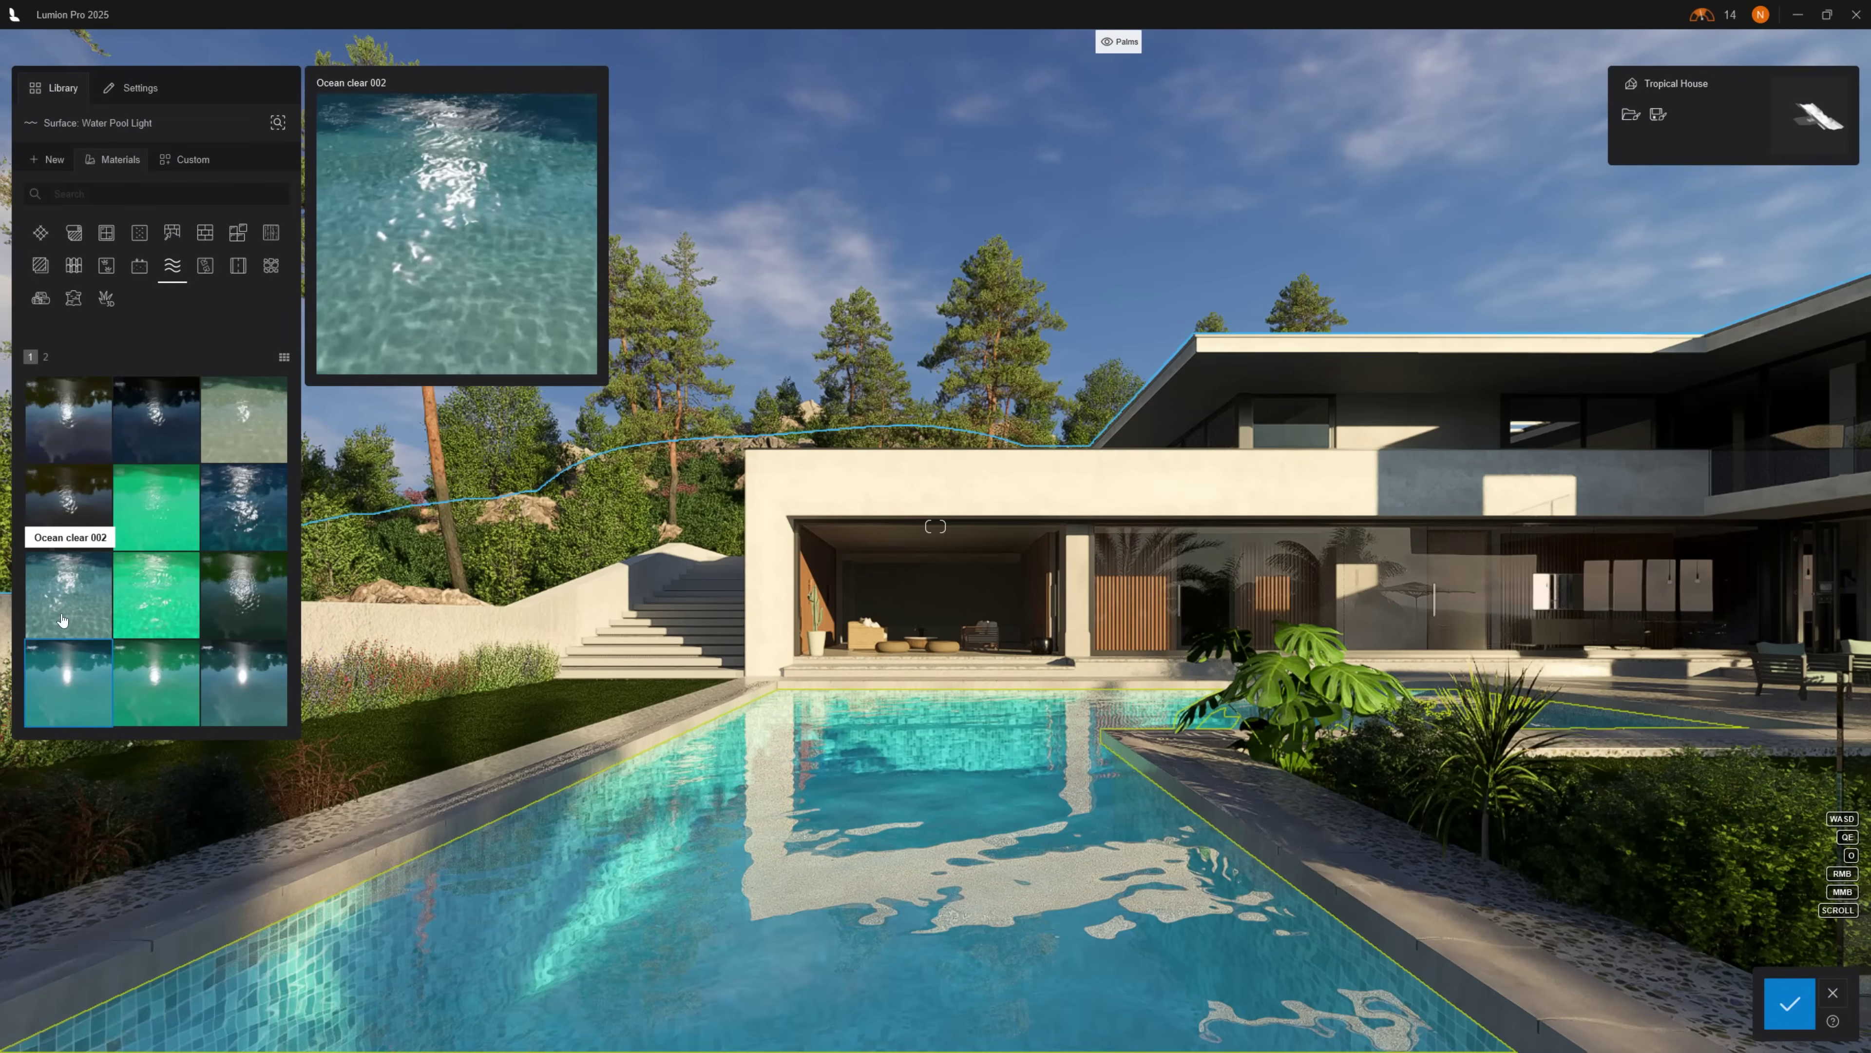
Compare Ocean clear 002 and other water materials on the pool, and apply Pool 001
click(63, 620)
click(243, 675)
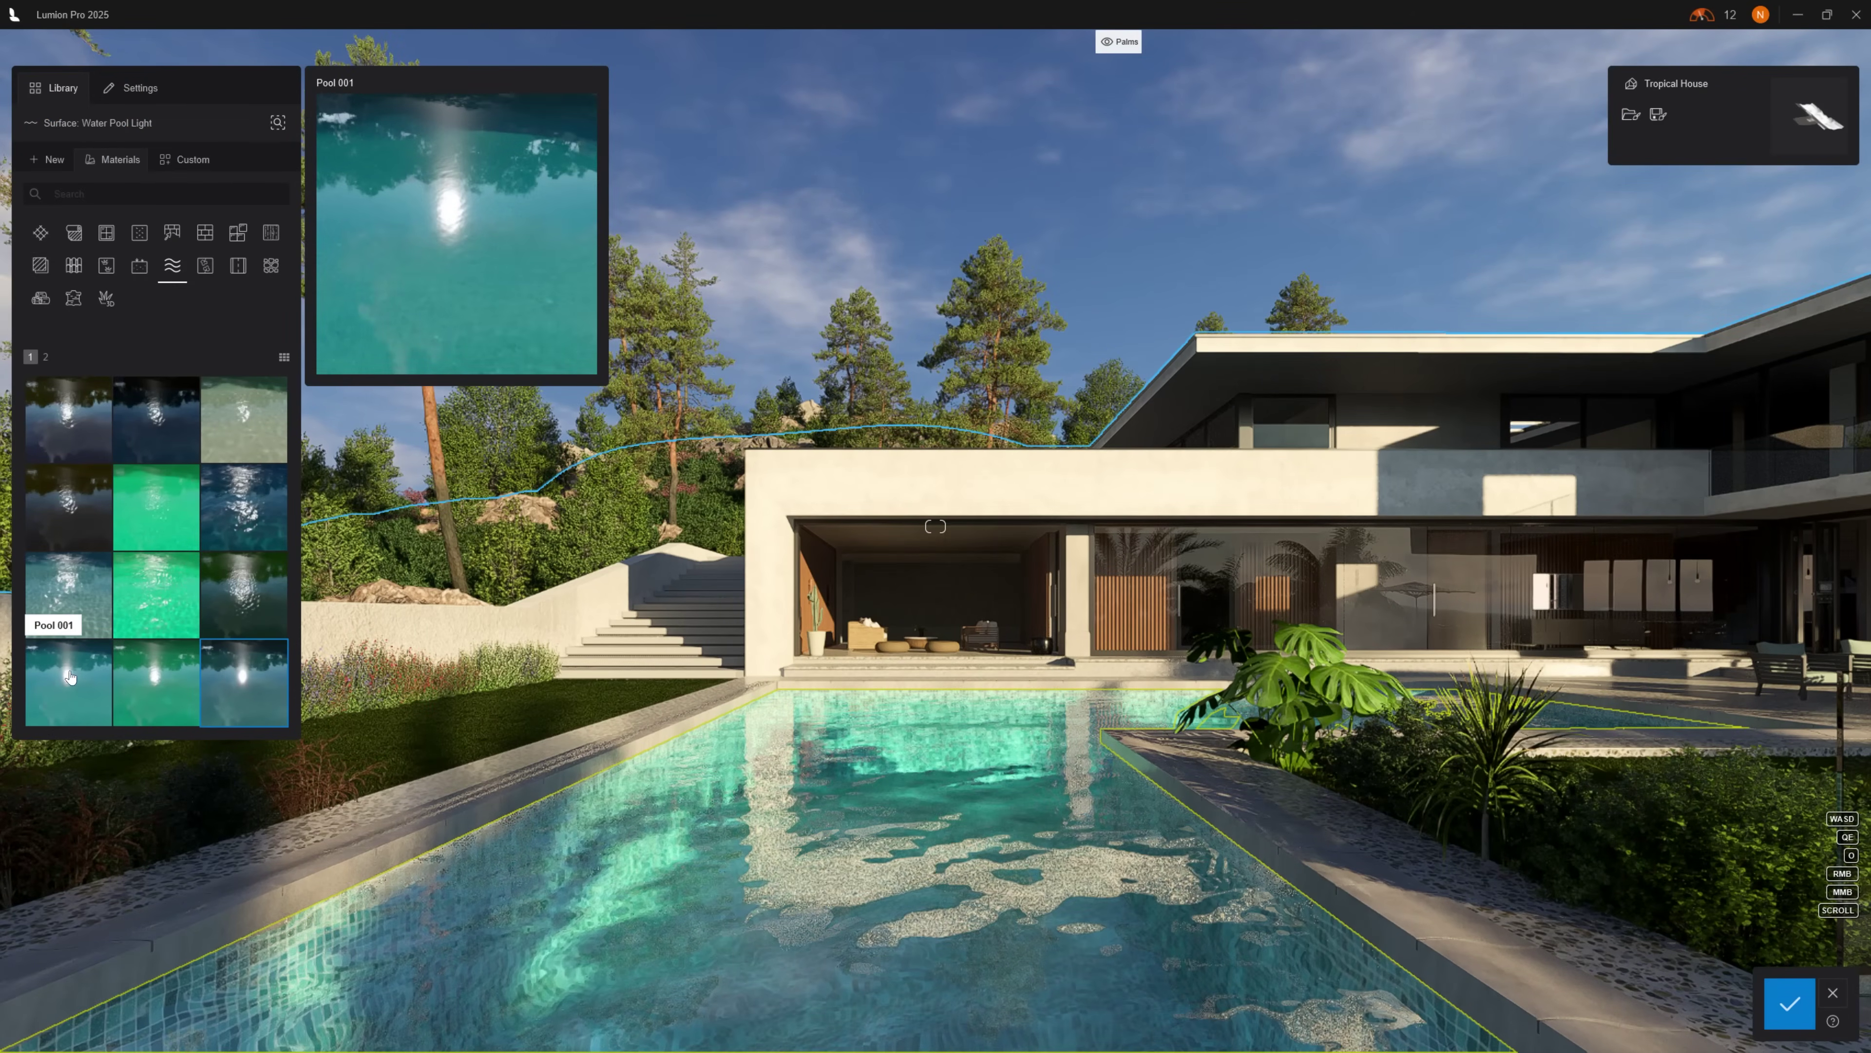
click(64, 676)
click(62, 680)
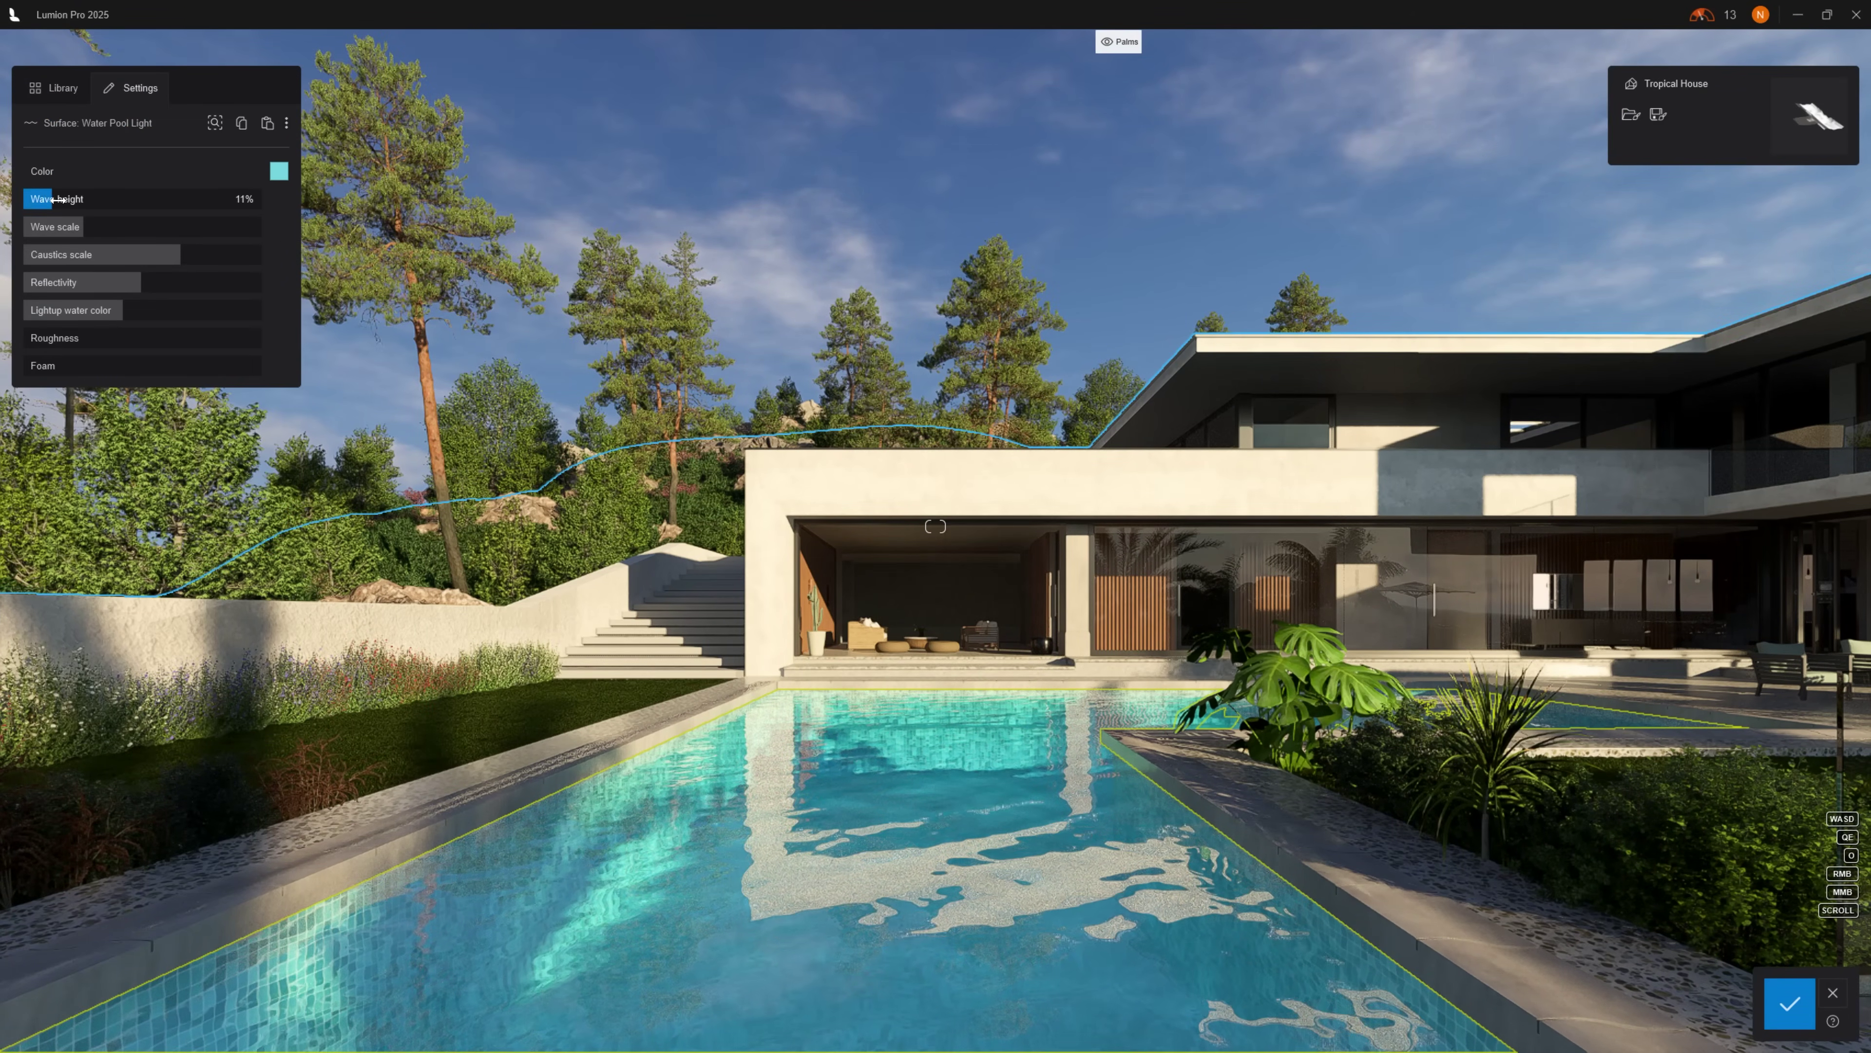
Reduce the pool water's wave height, wave scale and lightup water color, and save the material changes
click(66, 228)
click(56, 231)
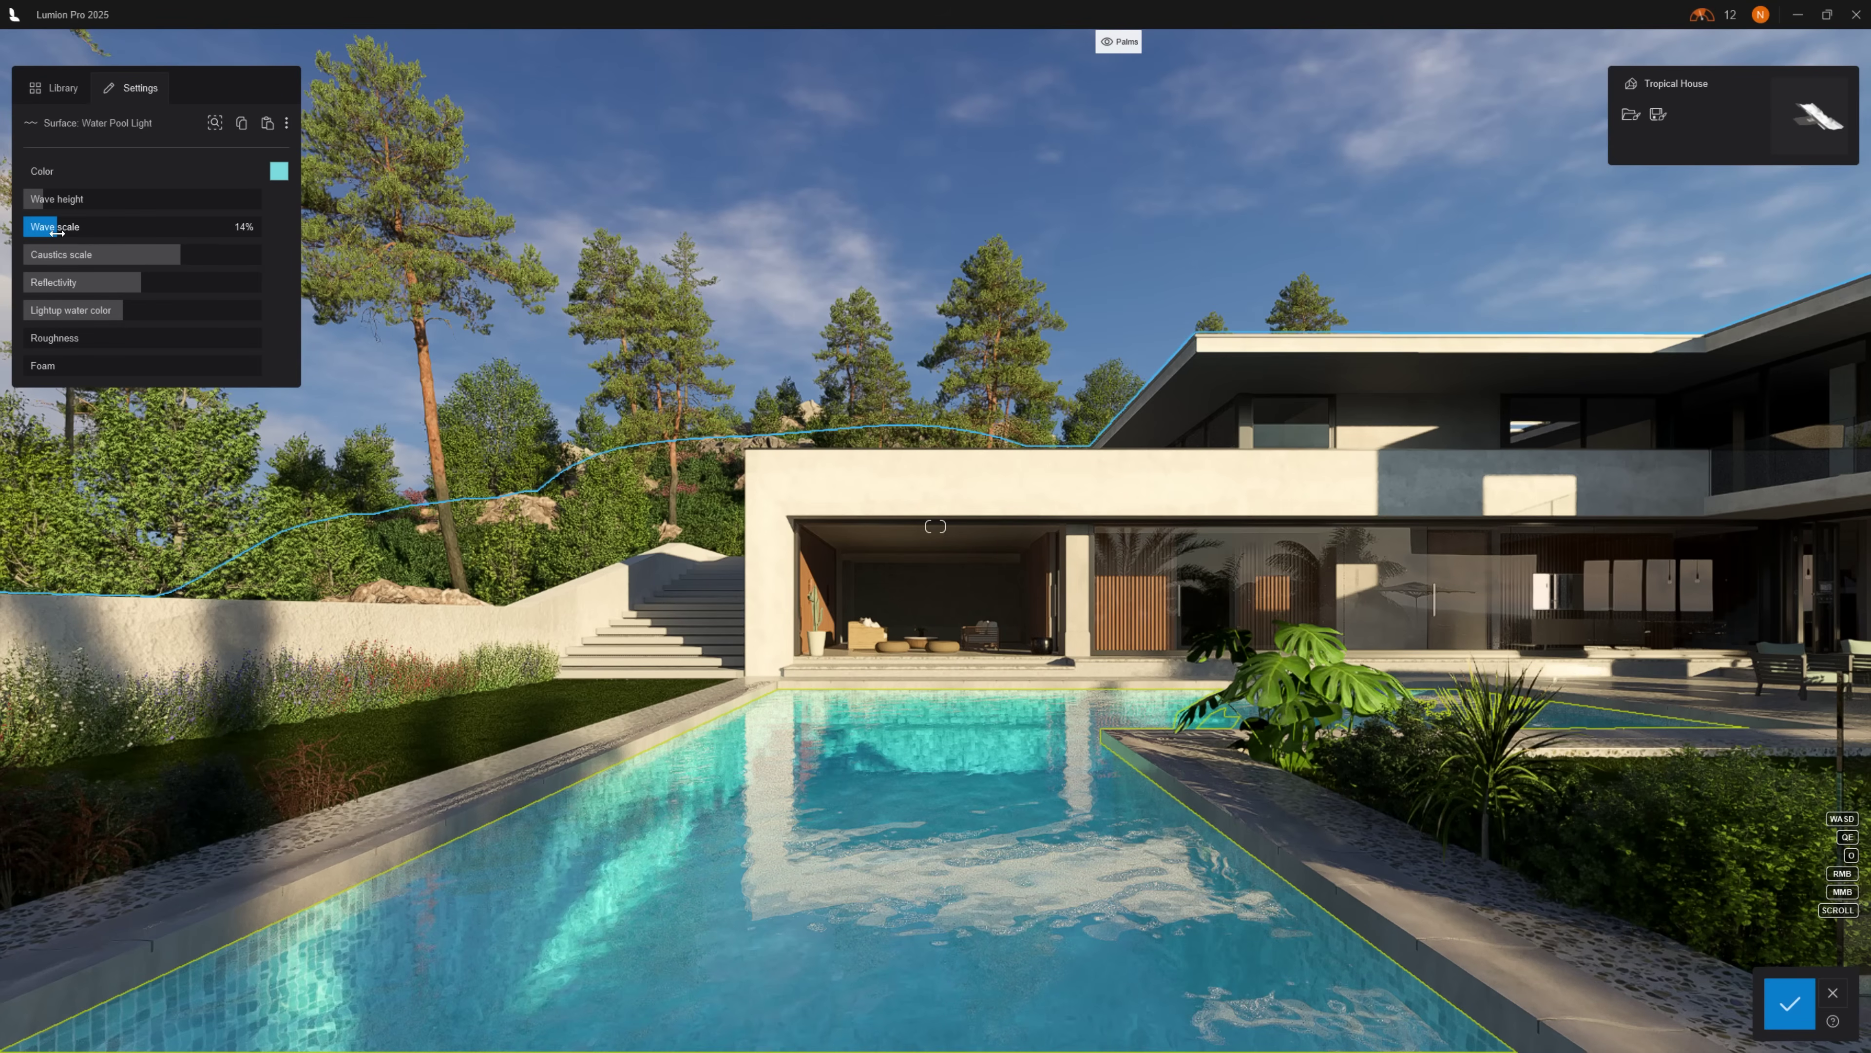
drag(57, 231, 53, 232)
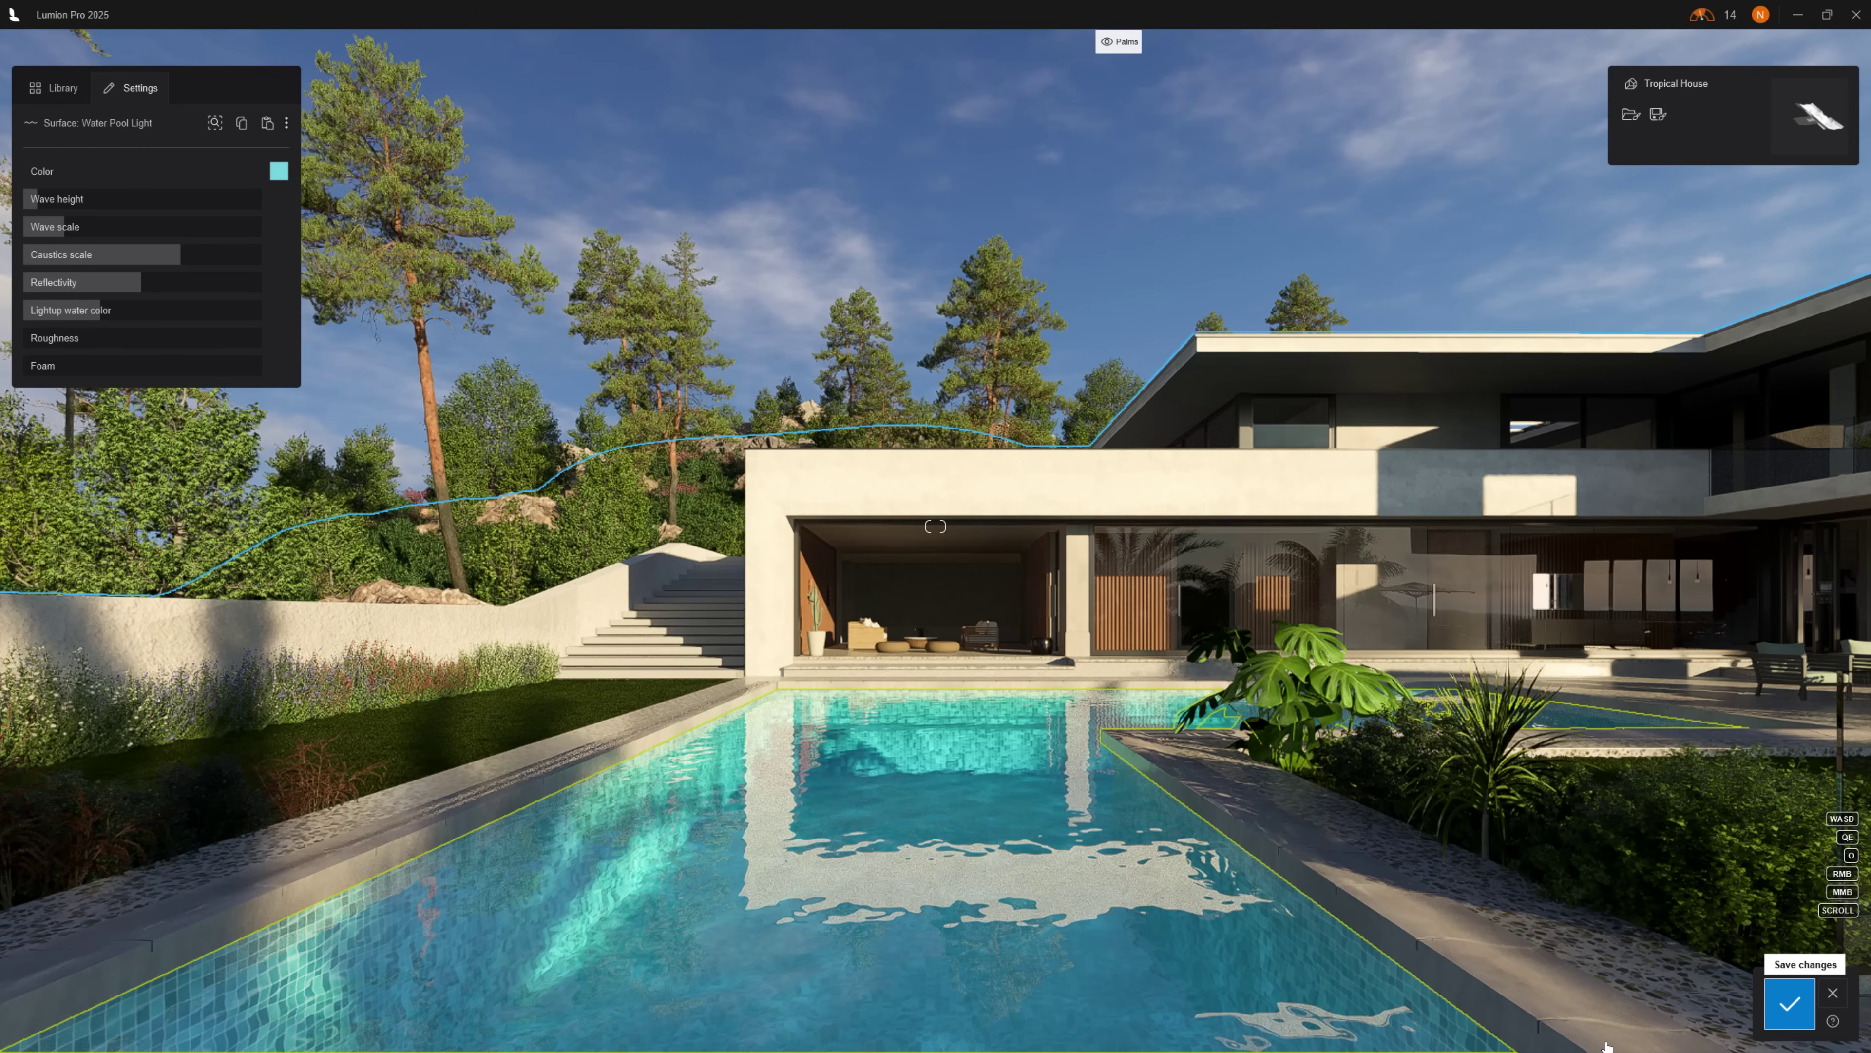
click(1790, 1003)
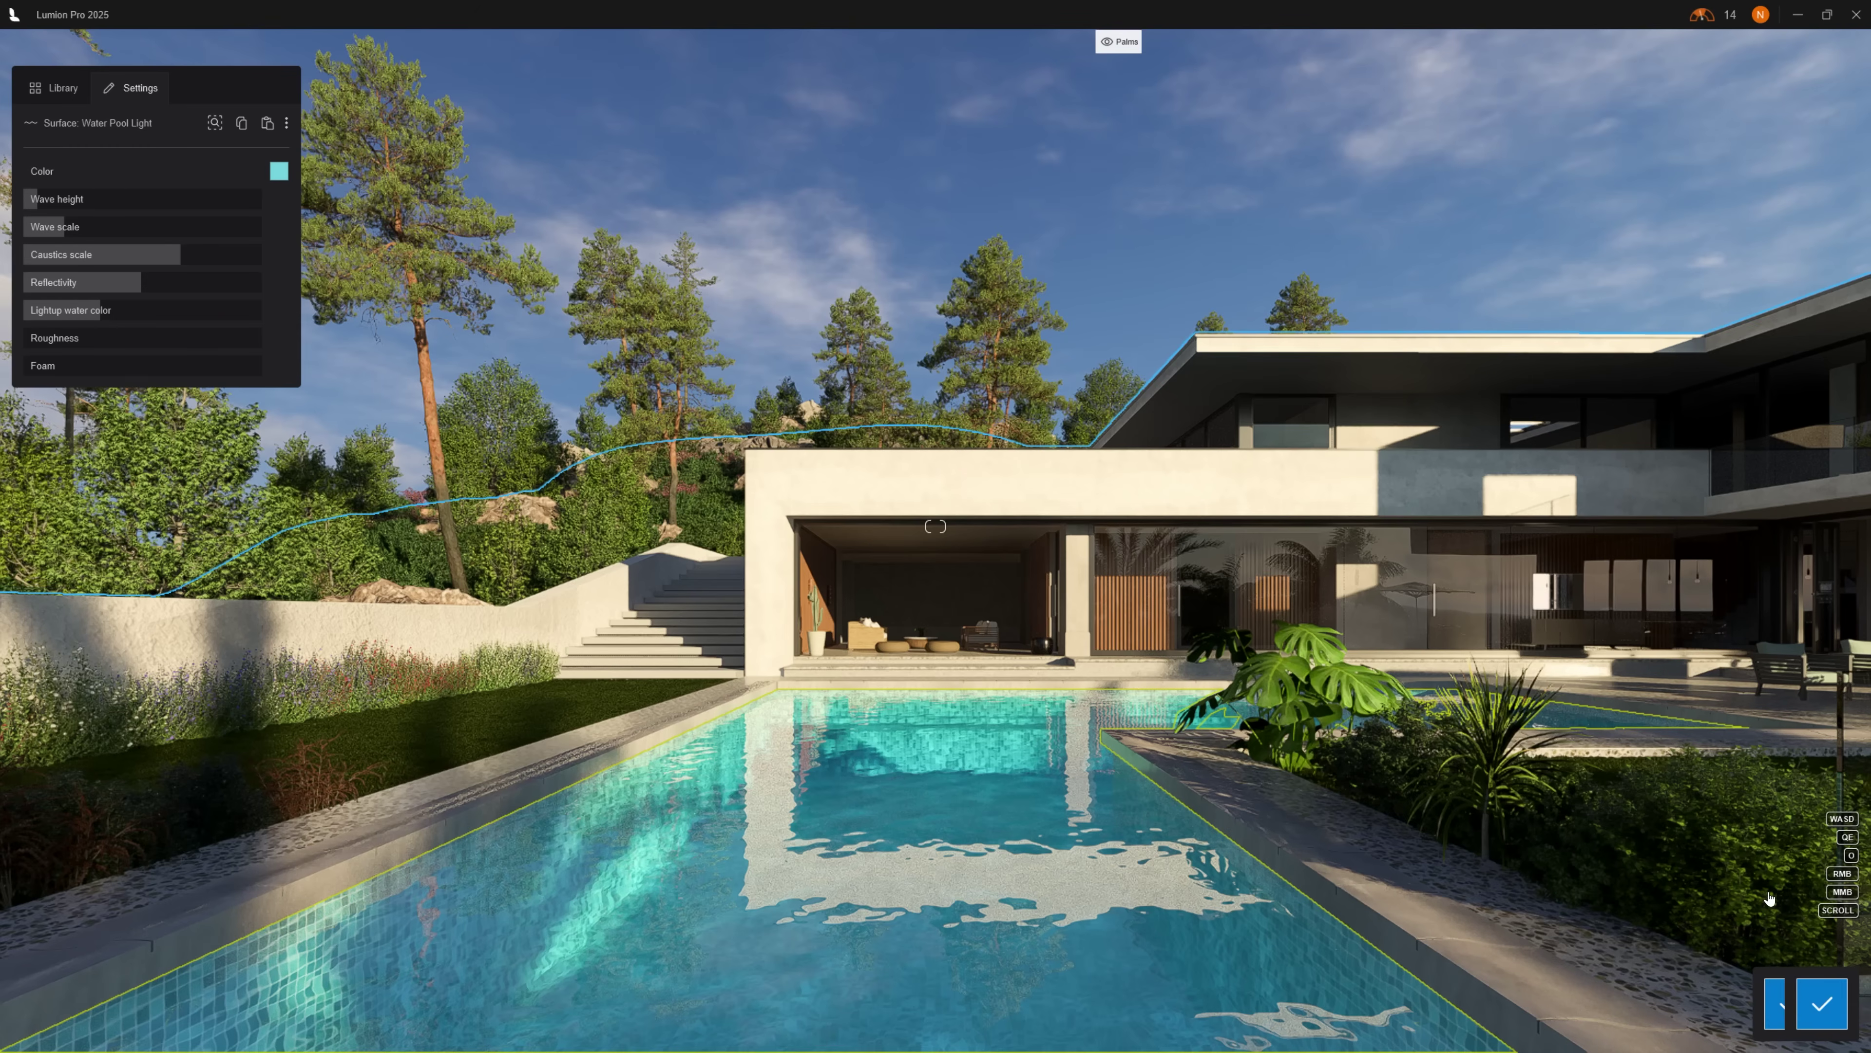
click(1818, 1004)
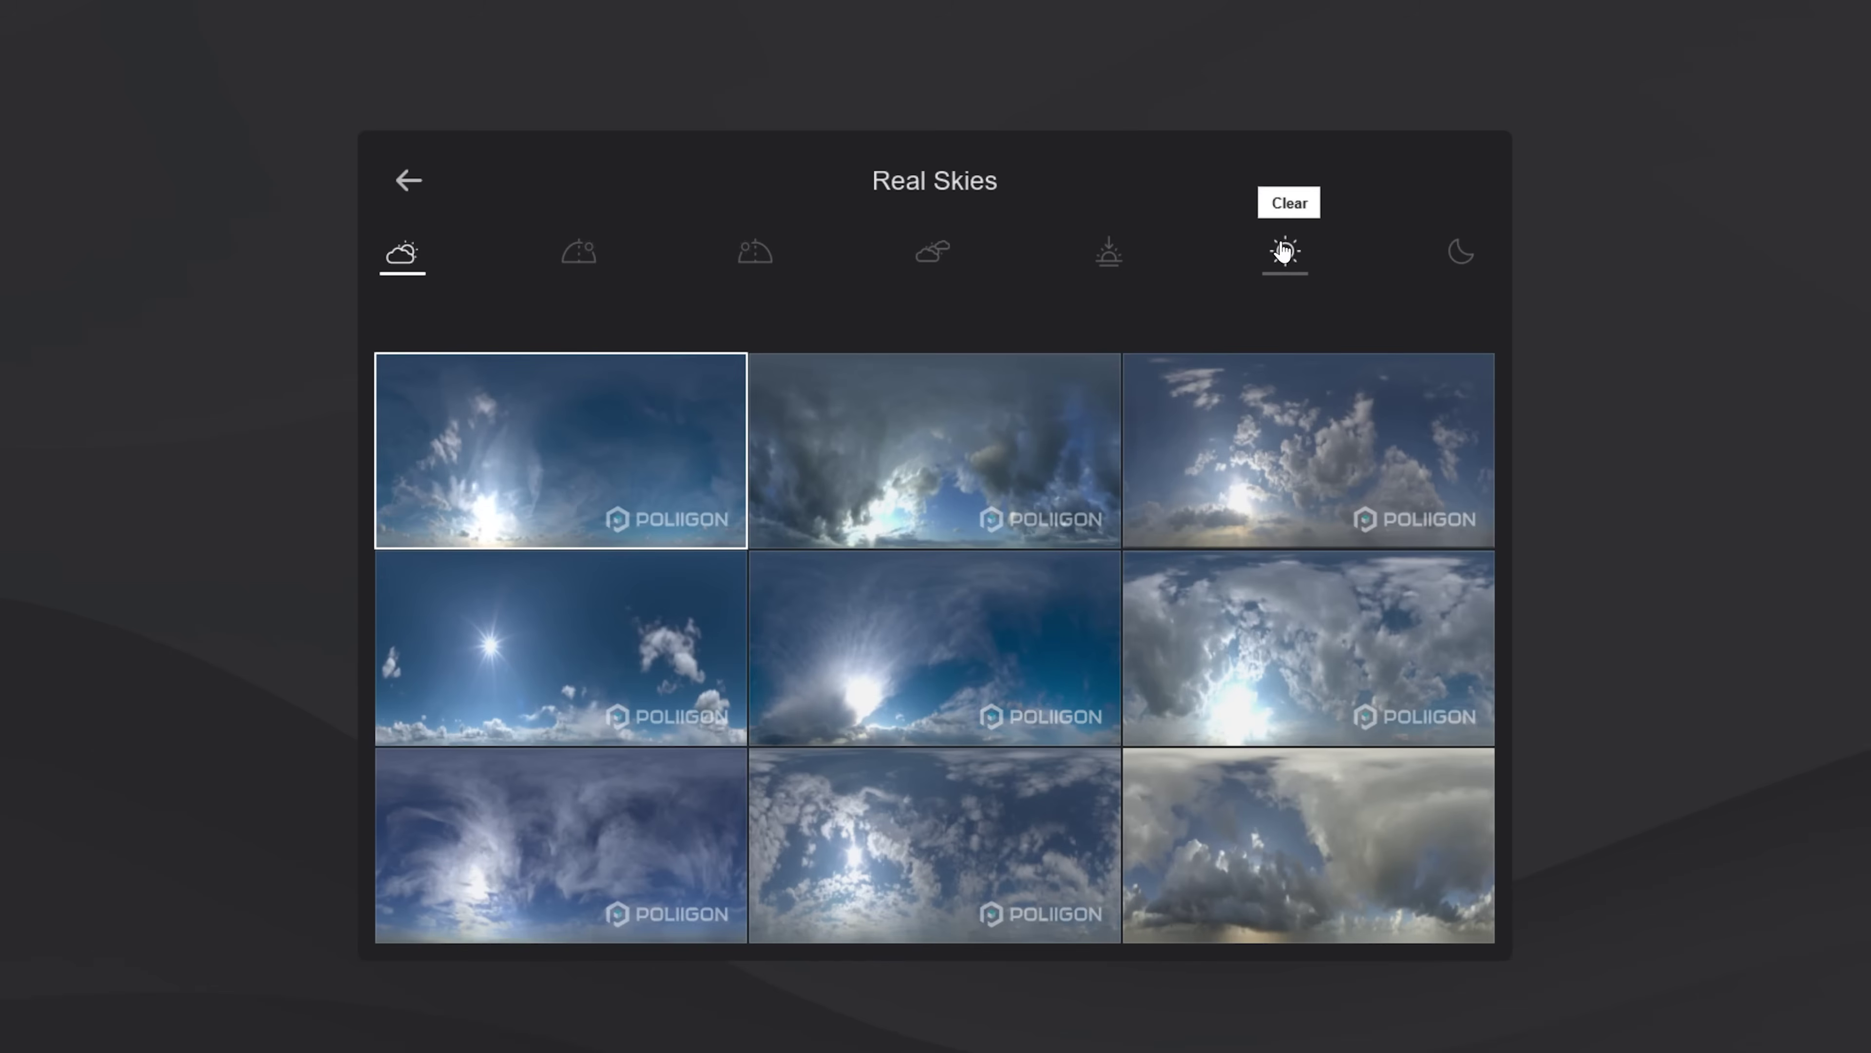
Apply the first sky of the Clear category to photo 11 with Real skies, and adjust its heading
click(1284, 262)
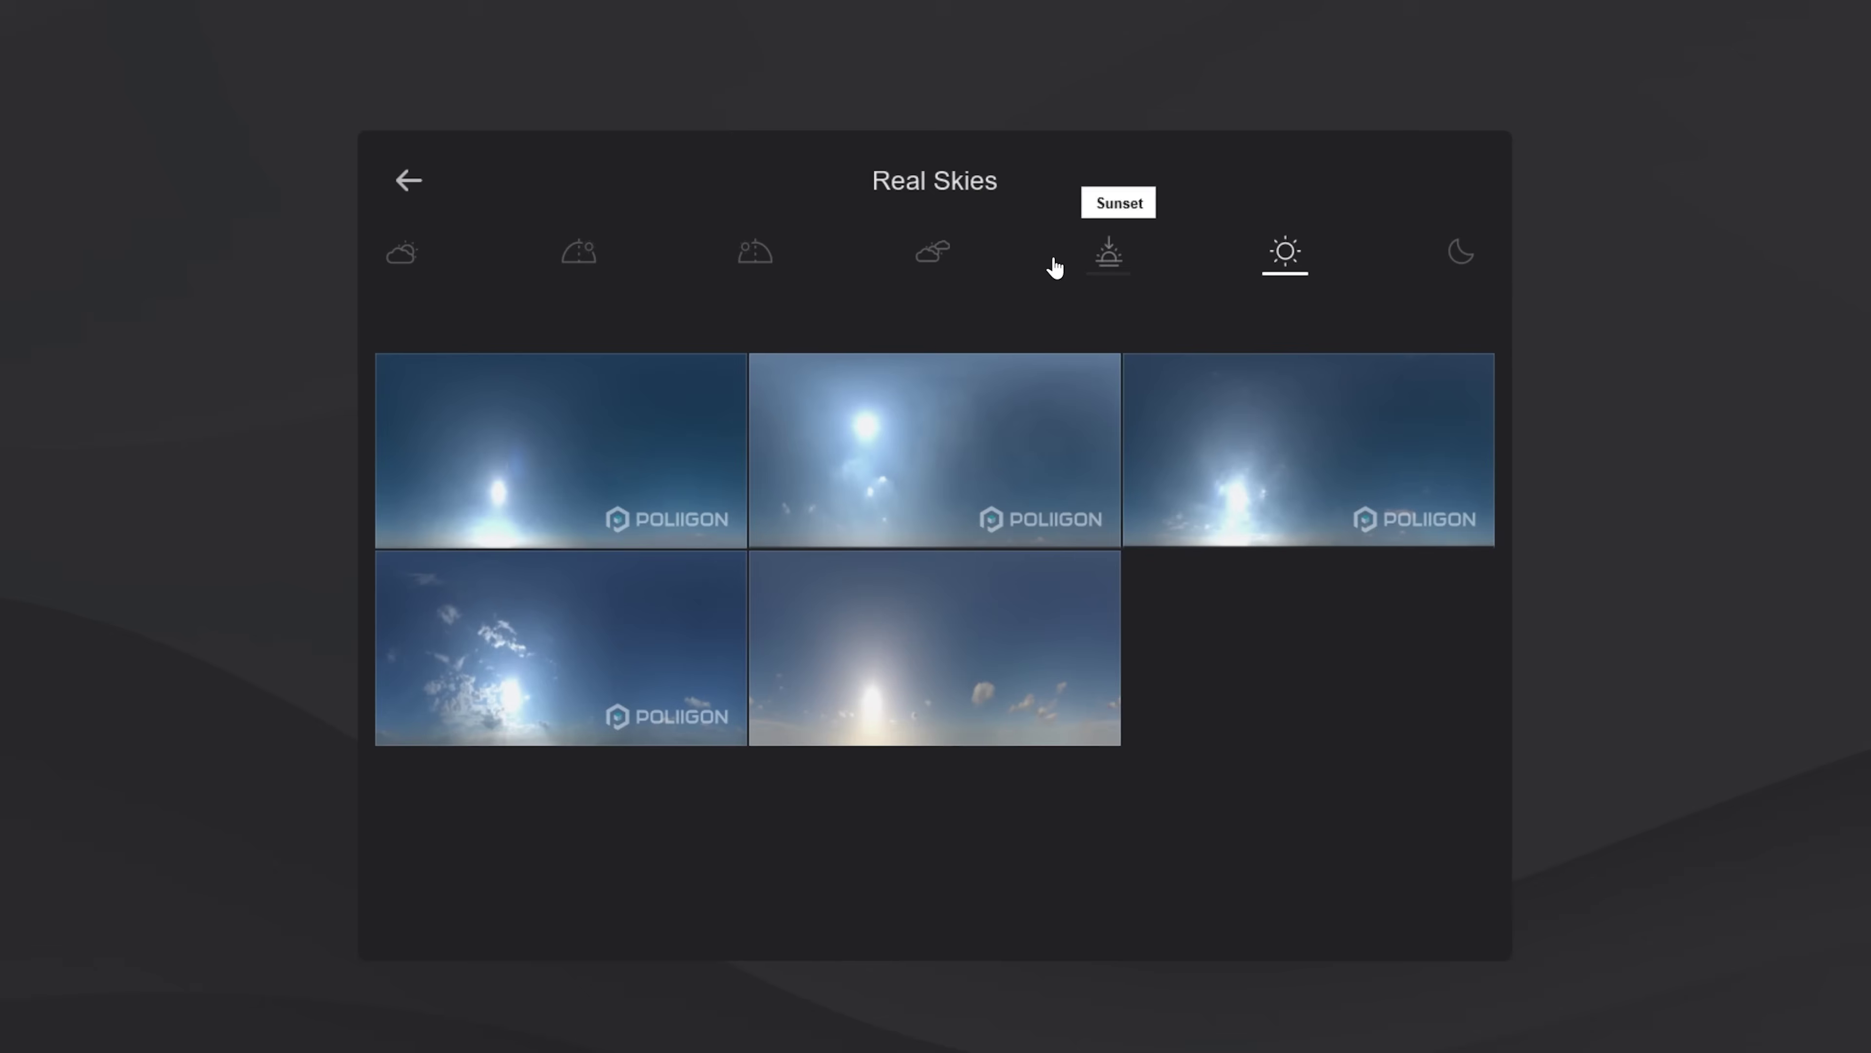
click(558, 443)
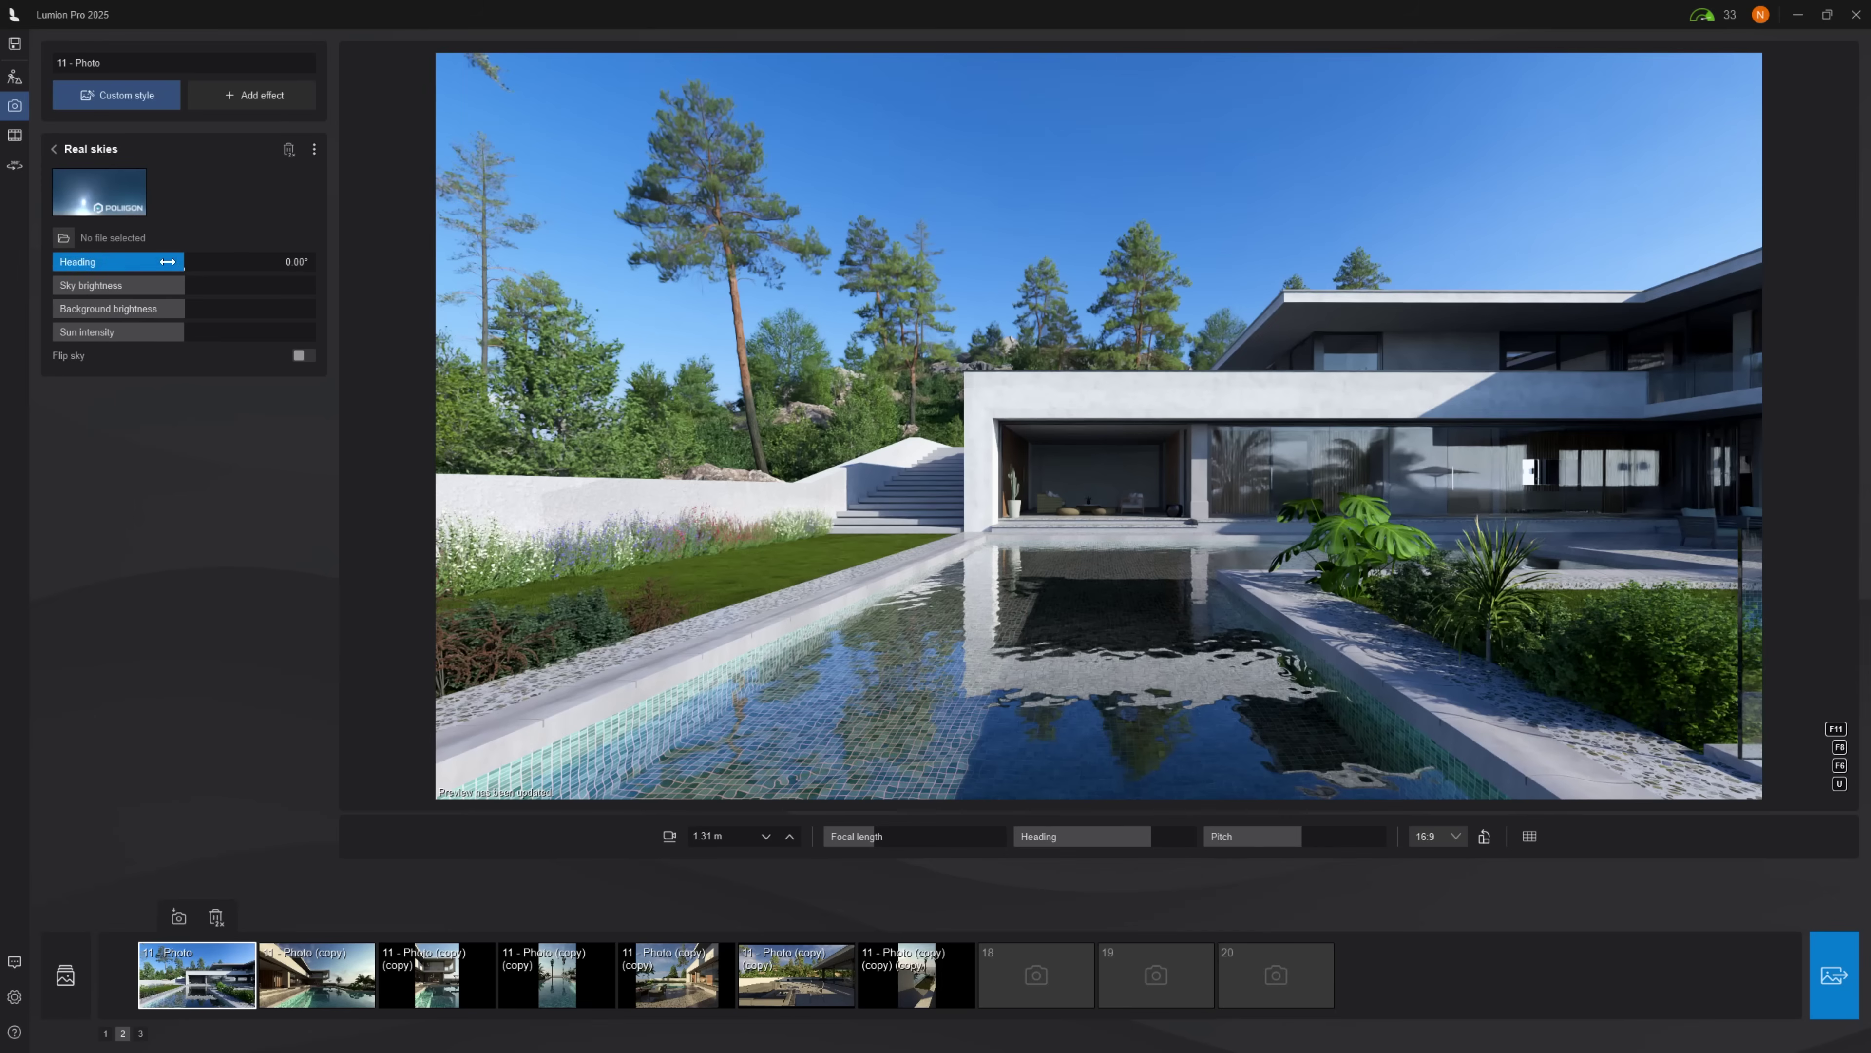
mouse_move(168, 261)
mouse_down()
mouse_move(145, 266)
mouse_move(298, 309)
mouse_move(174, 296)
mouse_up()
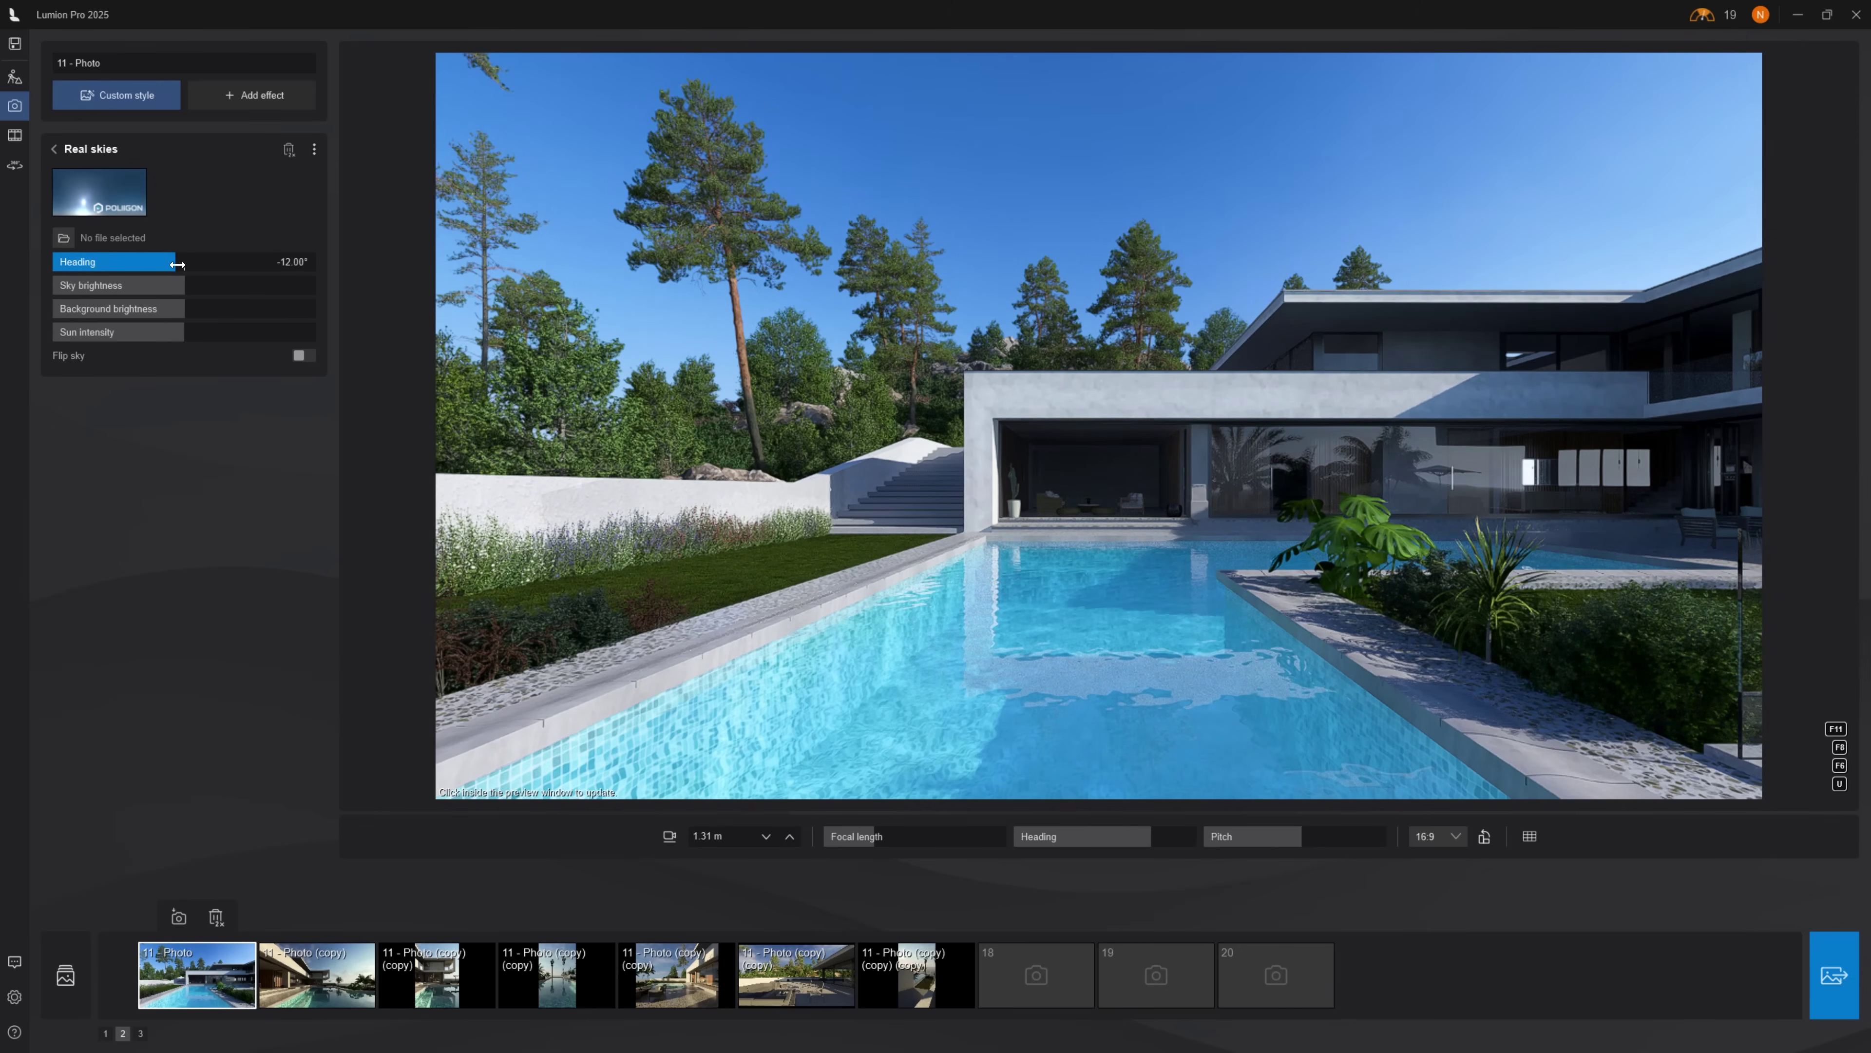
drag(177, 264, 182, 266)
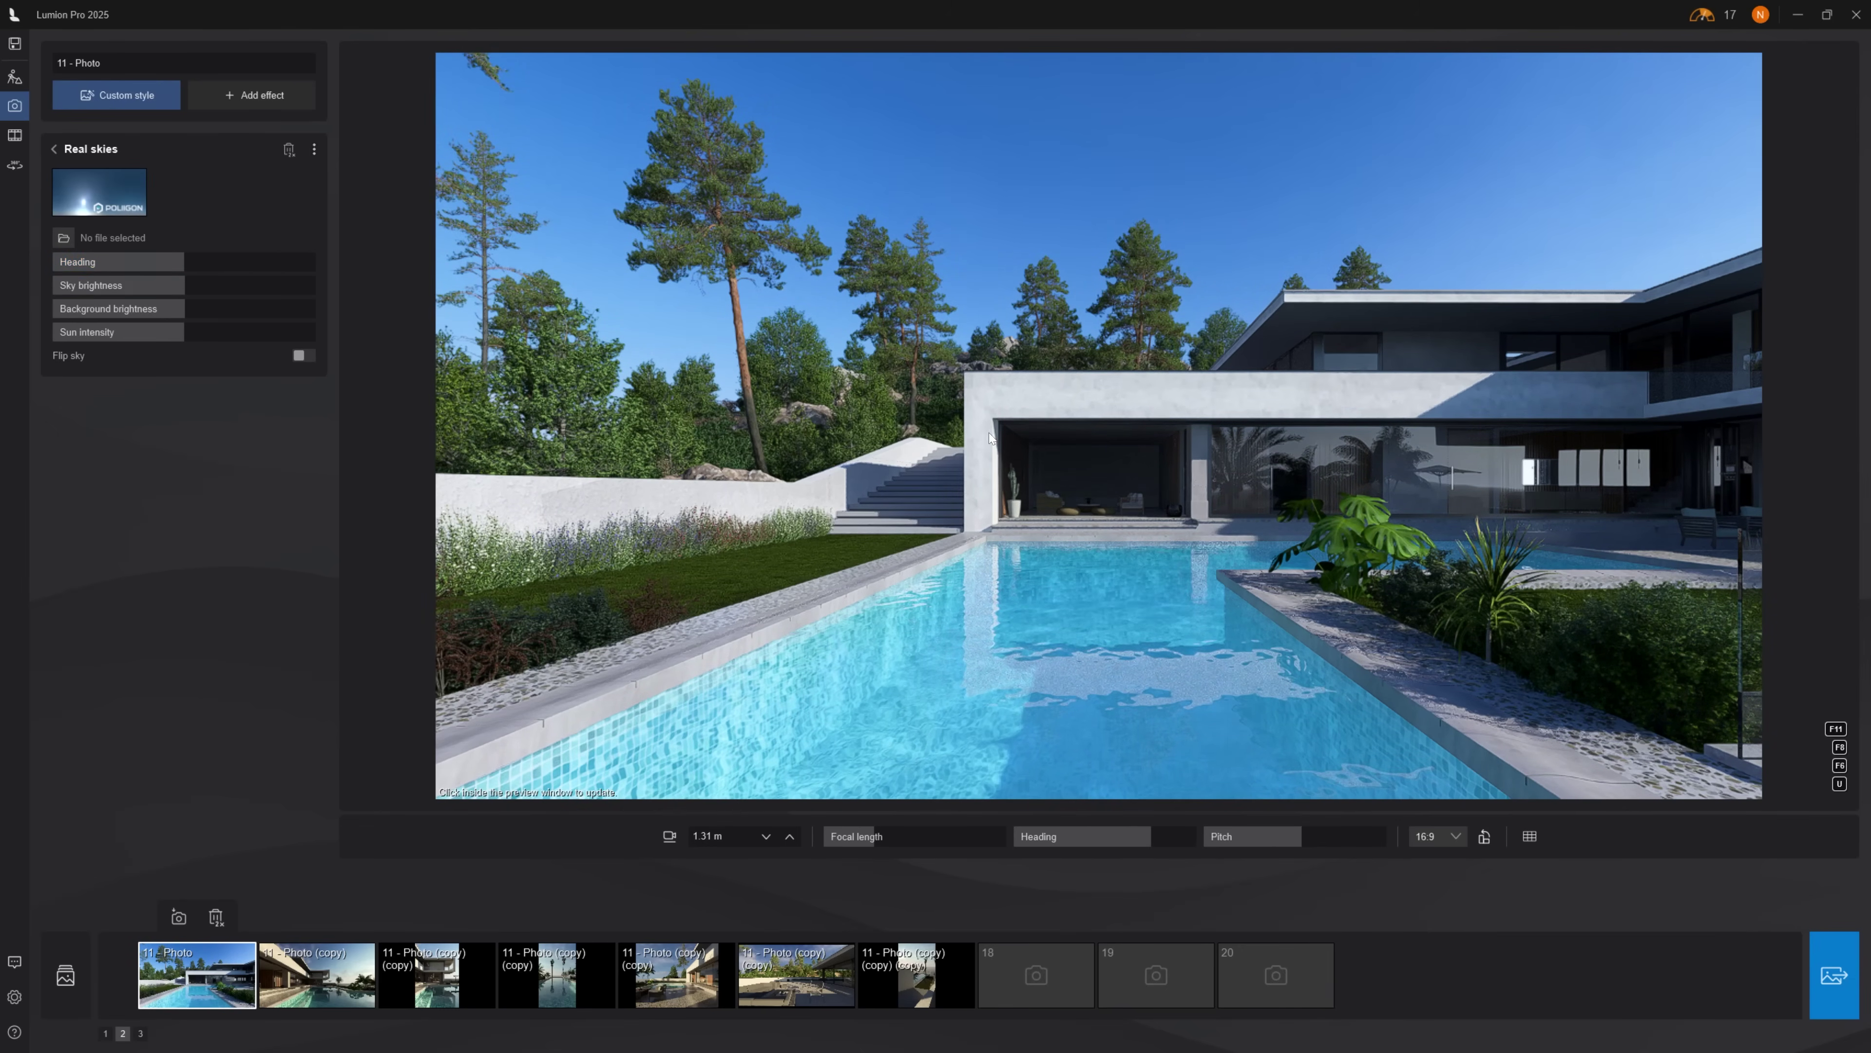
Turn off auto exposure in photo 11's Color correction effect and raise the exposure slightly to brighten the image
click(1036, 504)
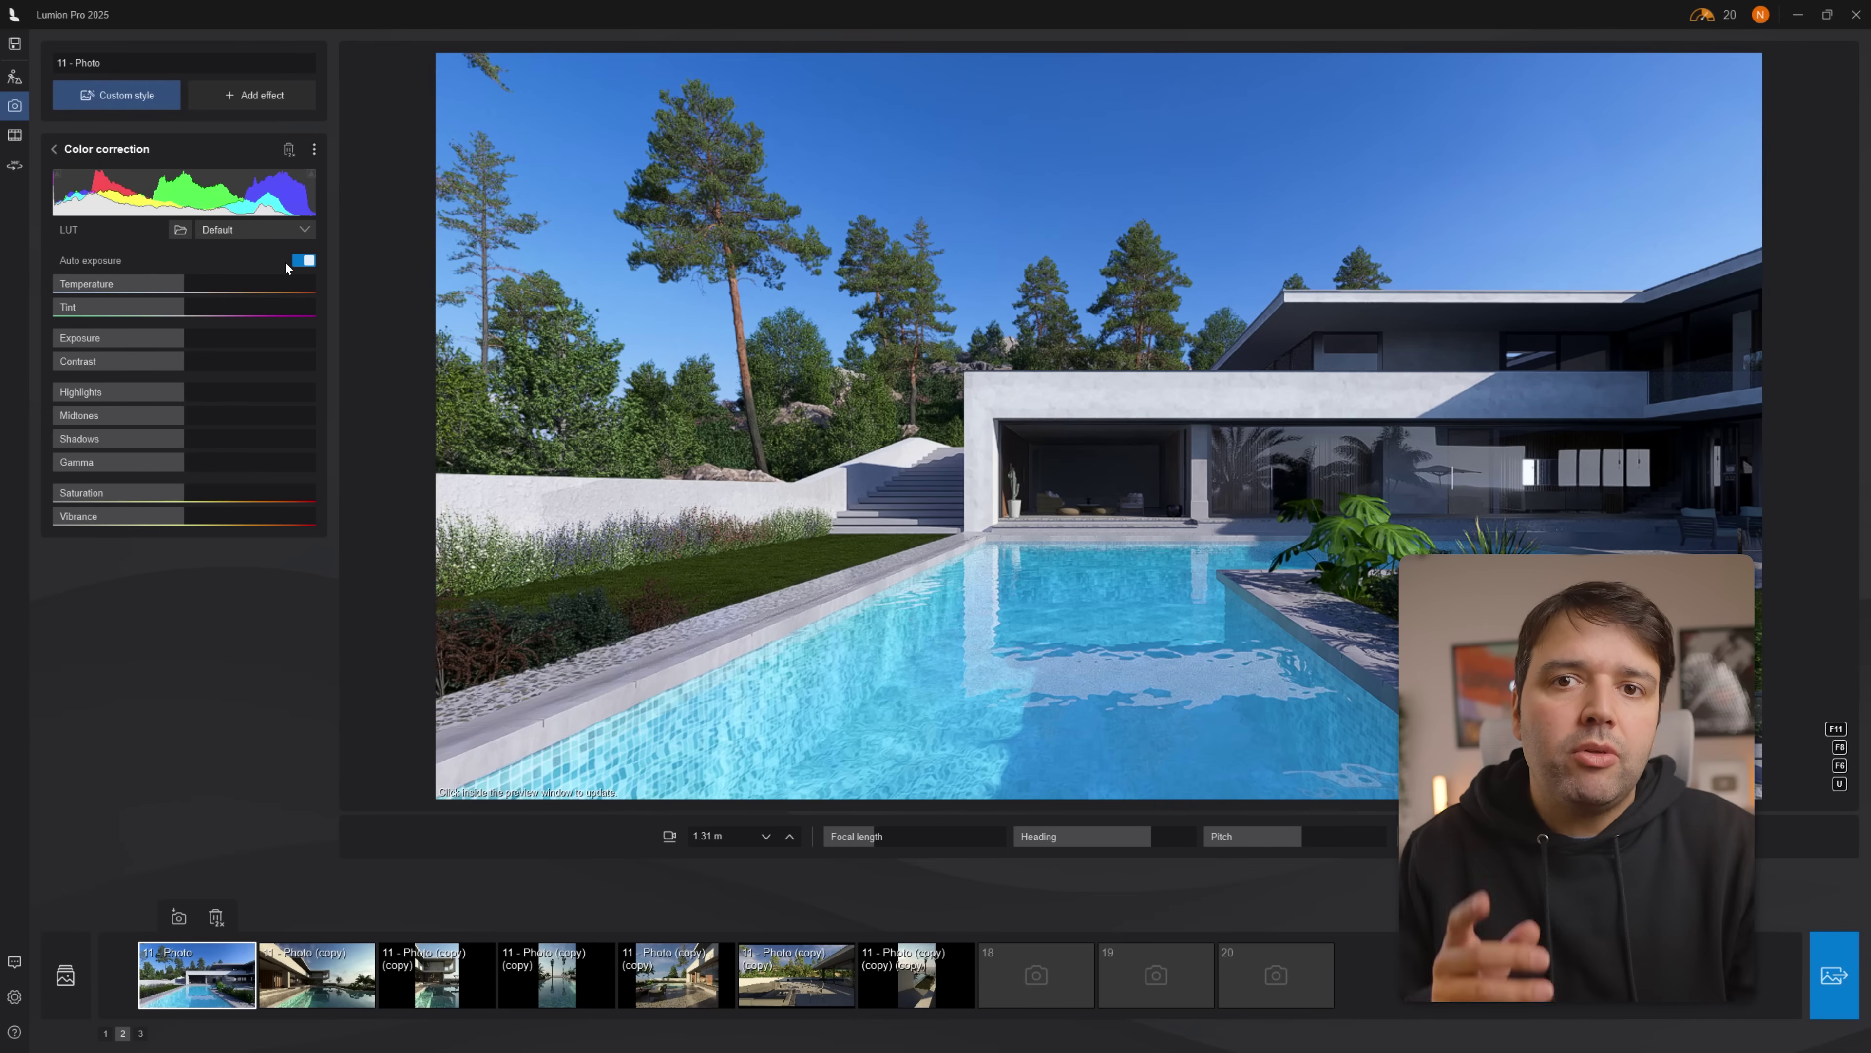
click(303, 260)
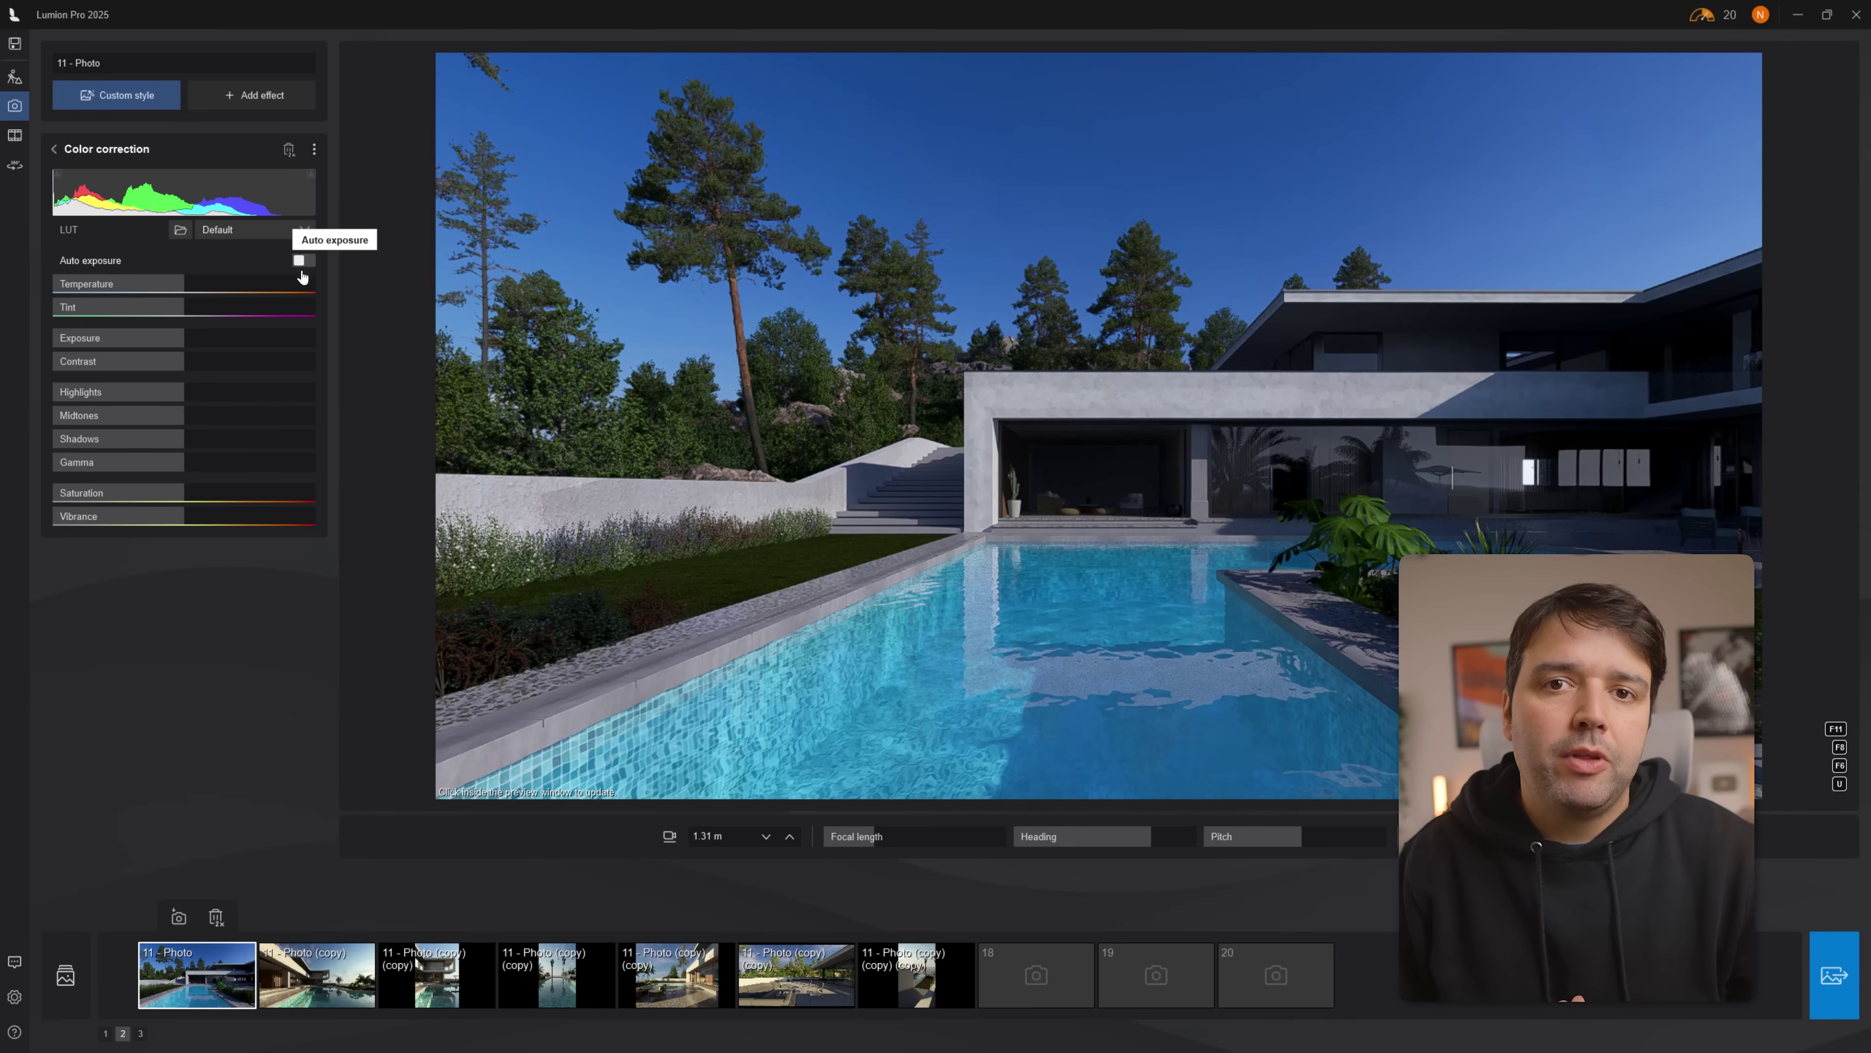
click(54, 149)
click(125, 280)
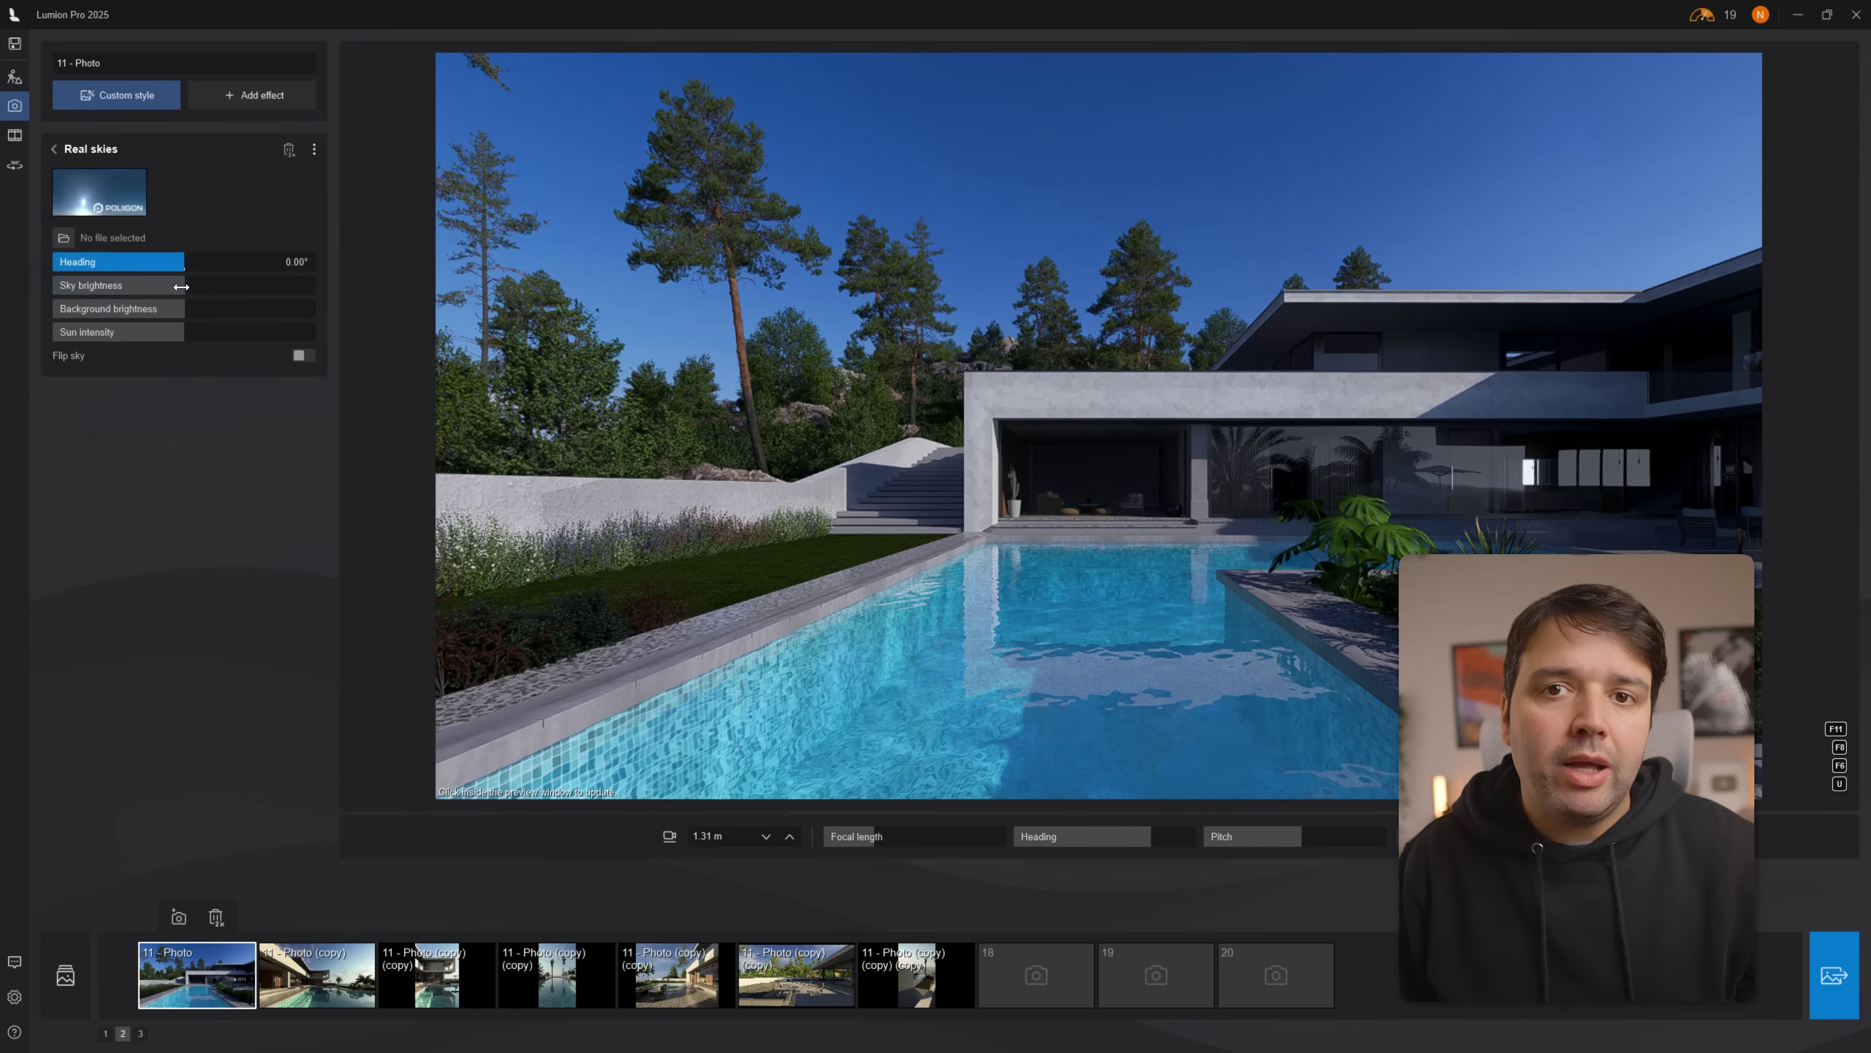
drag(185, 286, 302, 302)
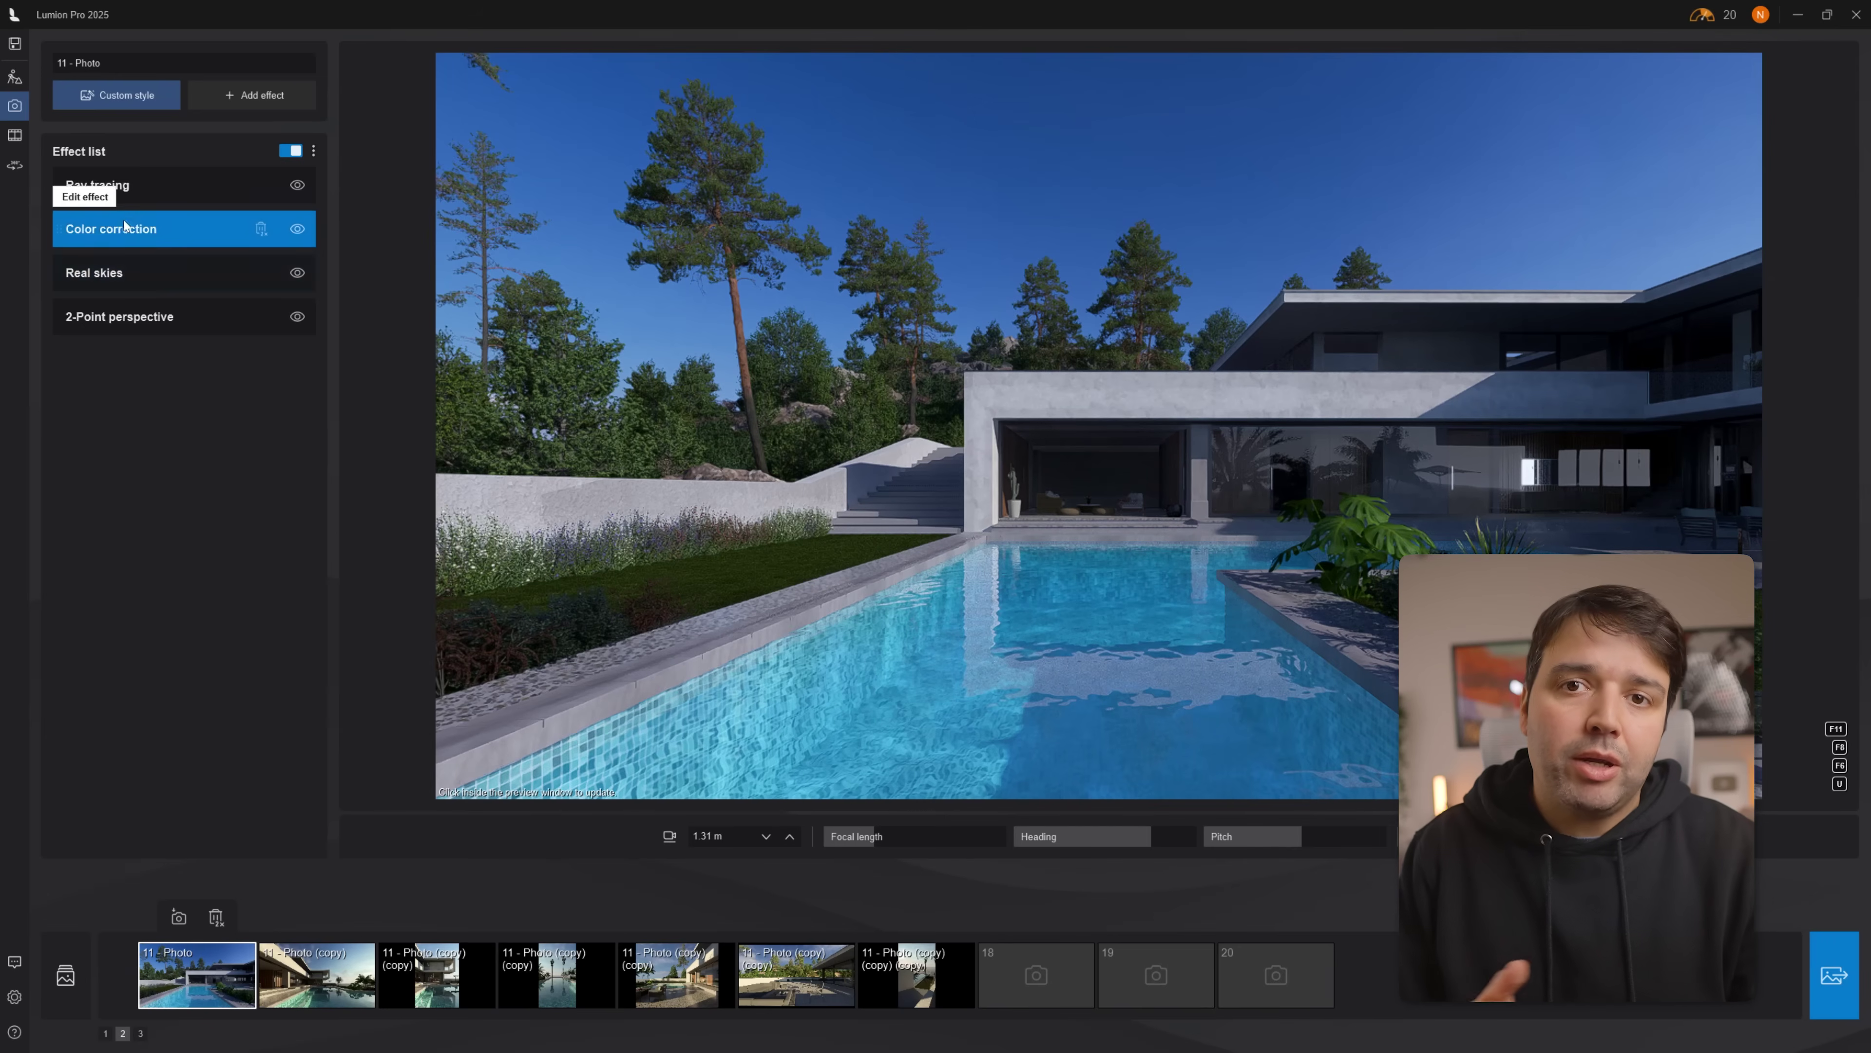
click(111, 230)
drag(190, 340, 205, 338)
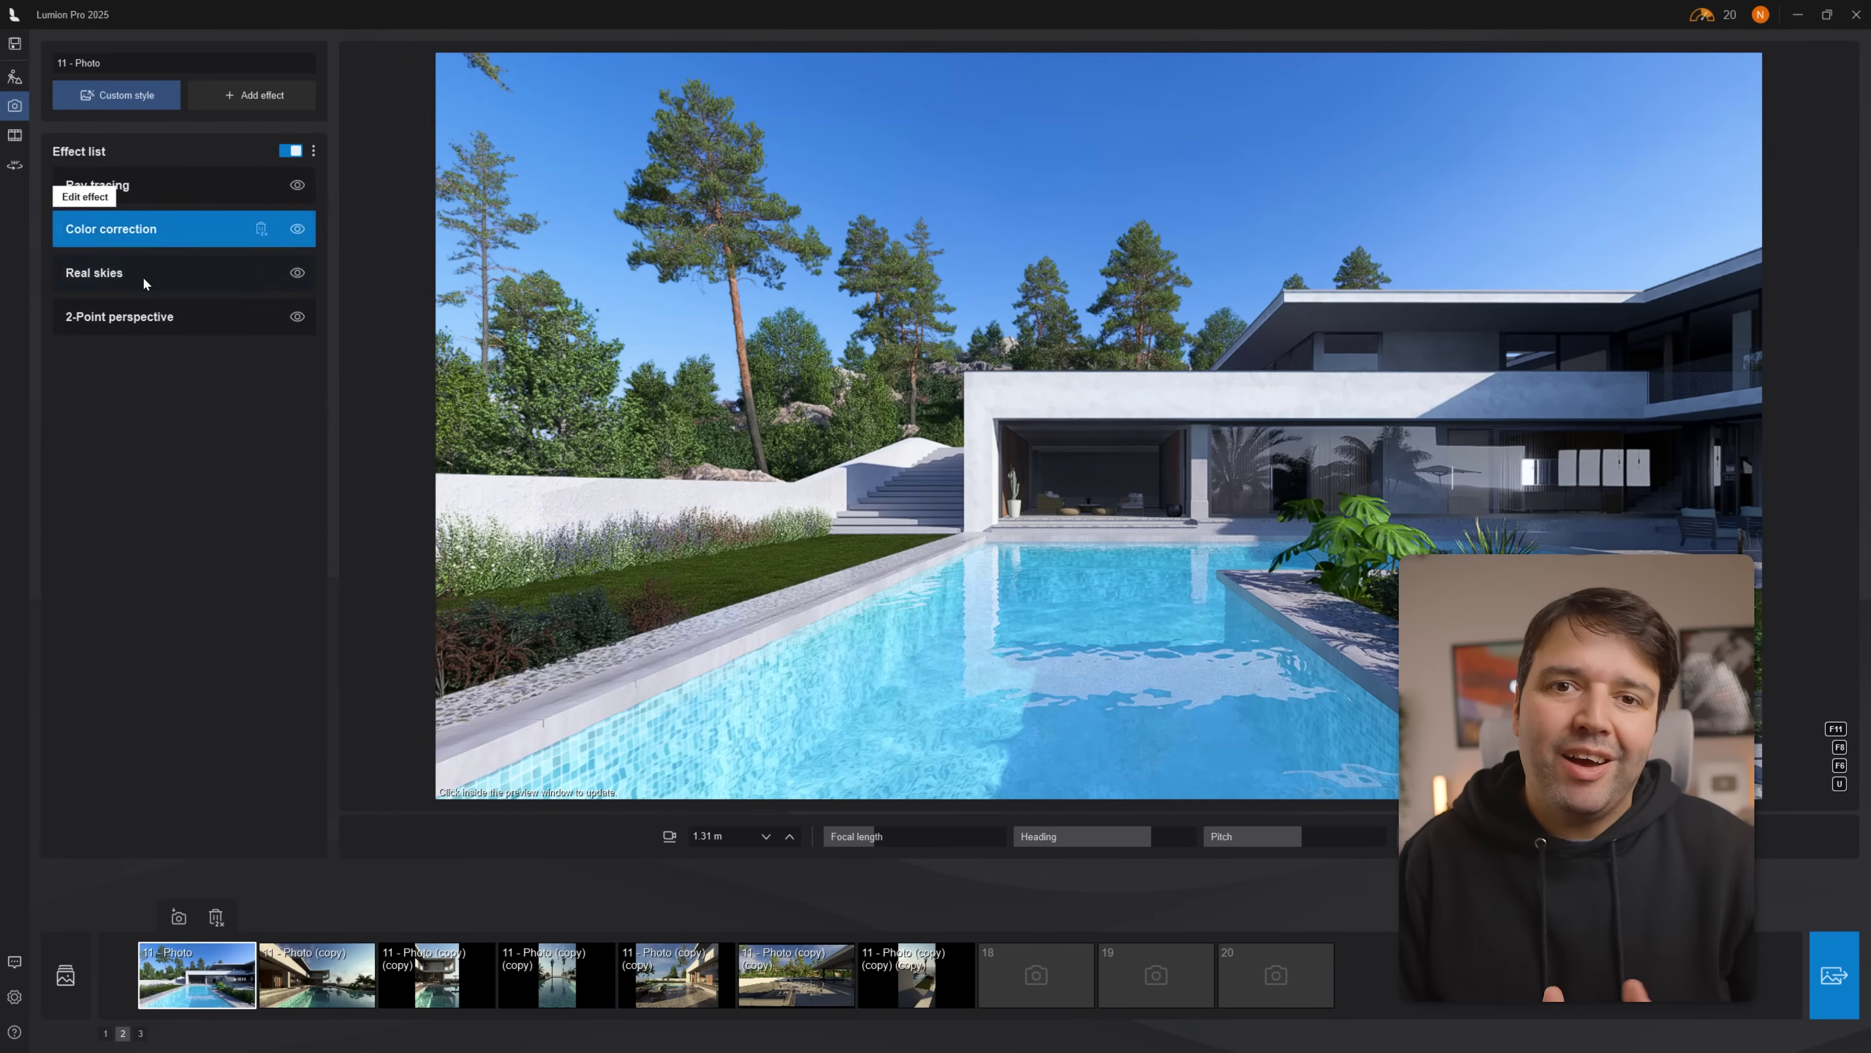
Lower the sky brightness and slightly raise the background brightness in photo 11's Real skies effect
click(146, 283)
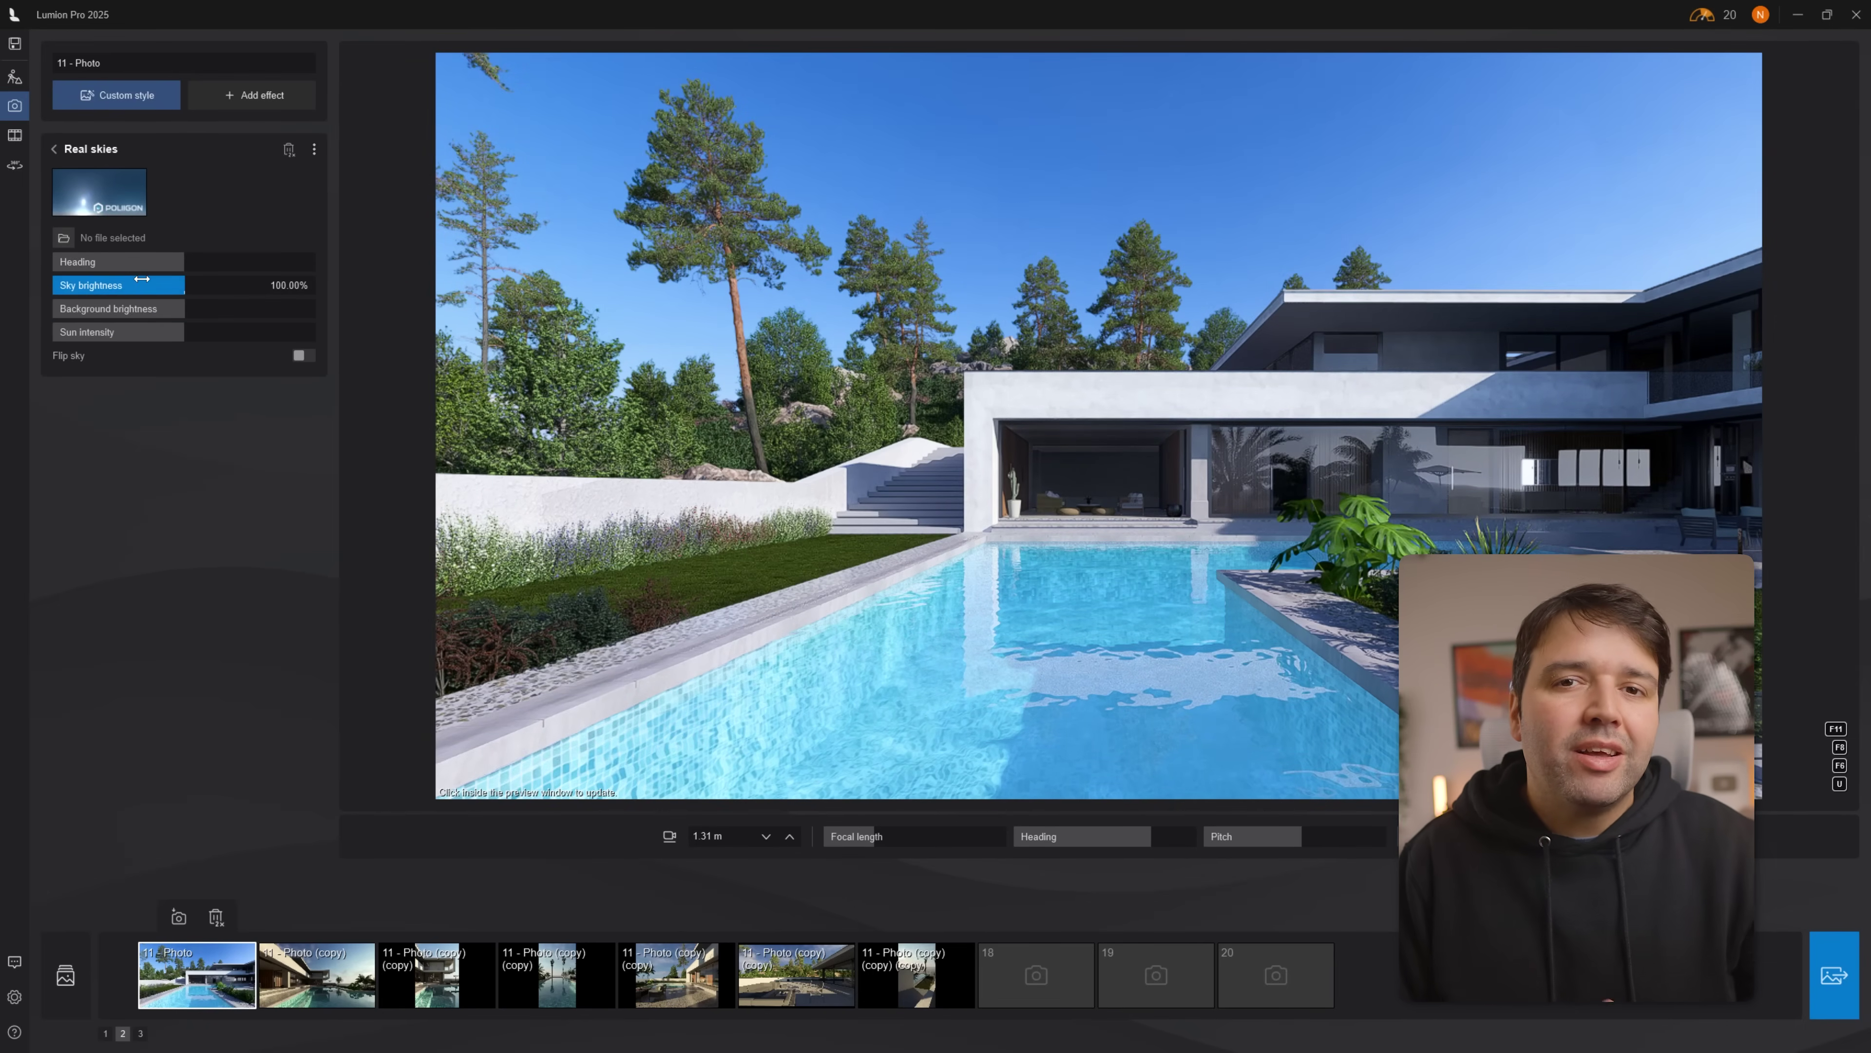
drag(141, 279, 159, 284)
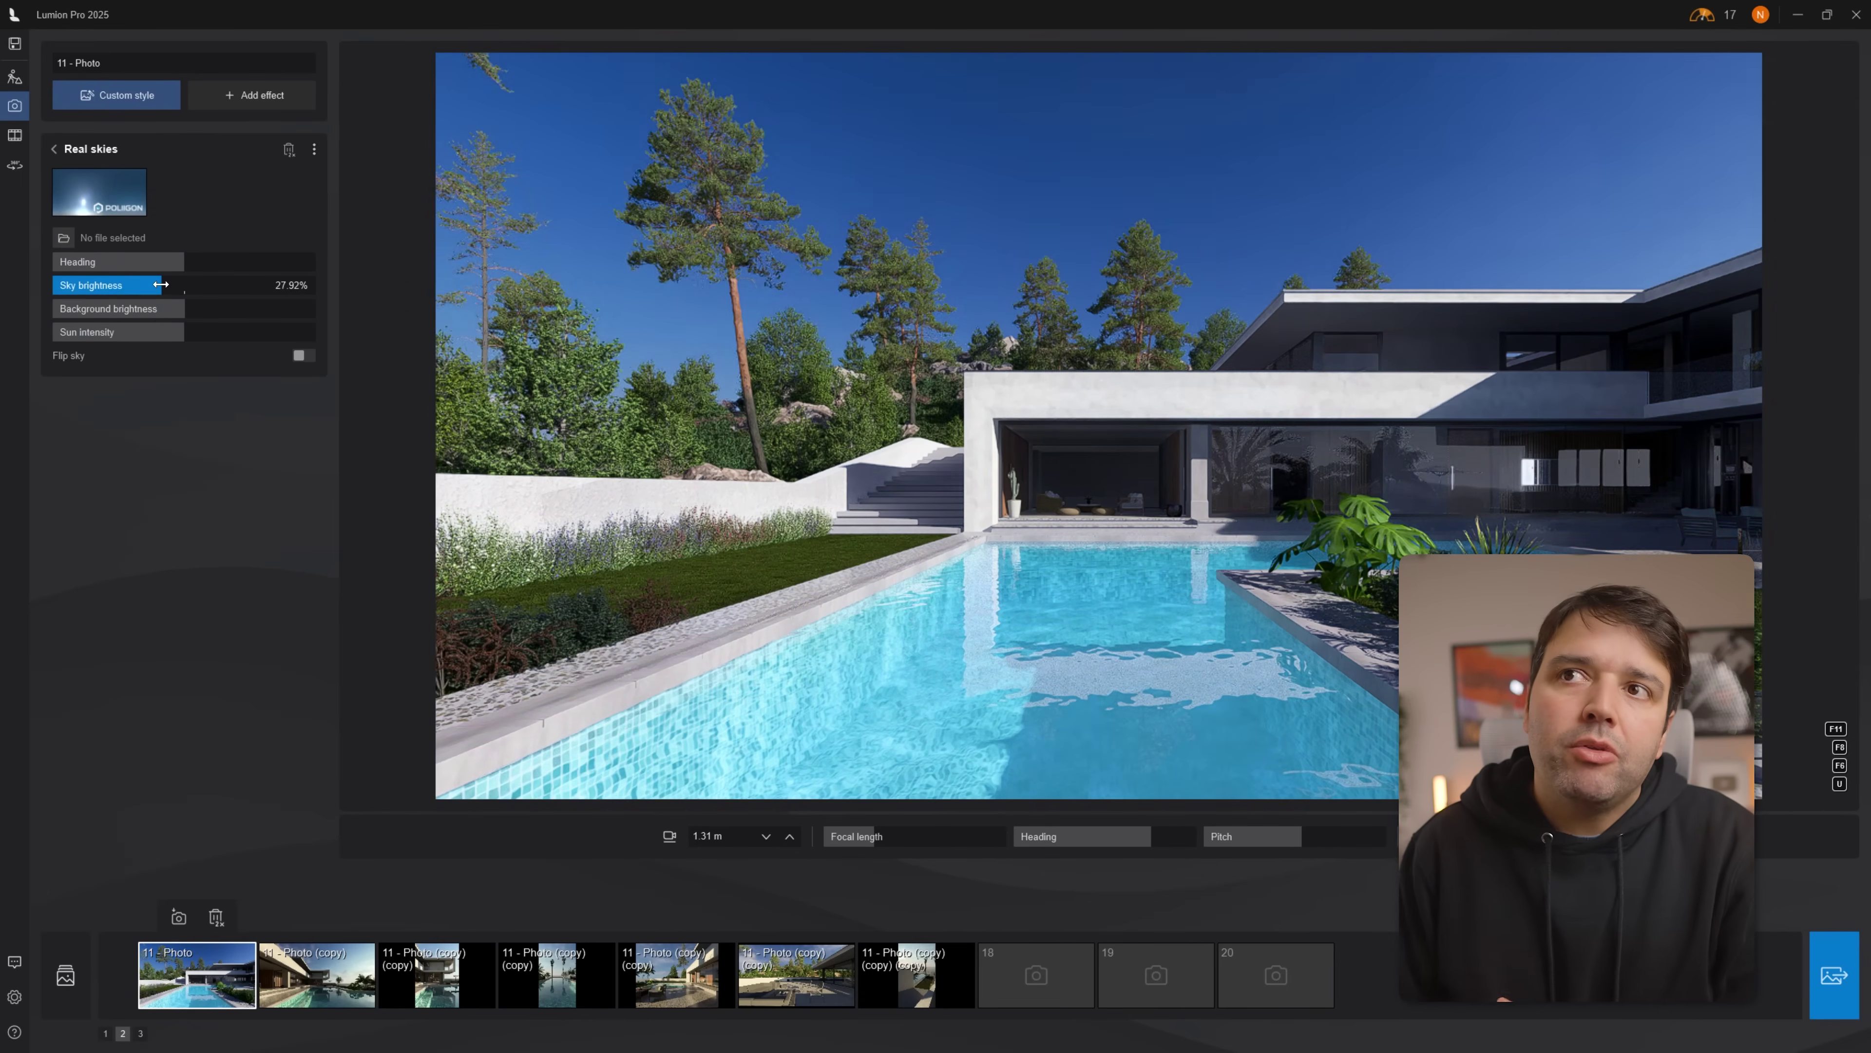
drag(176, 309, 265, 318)
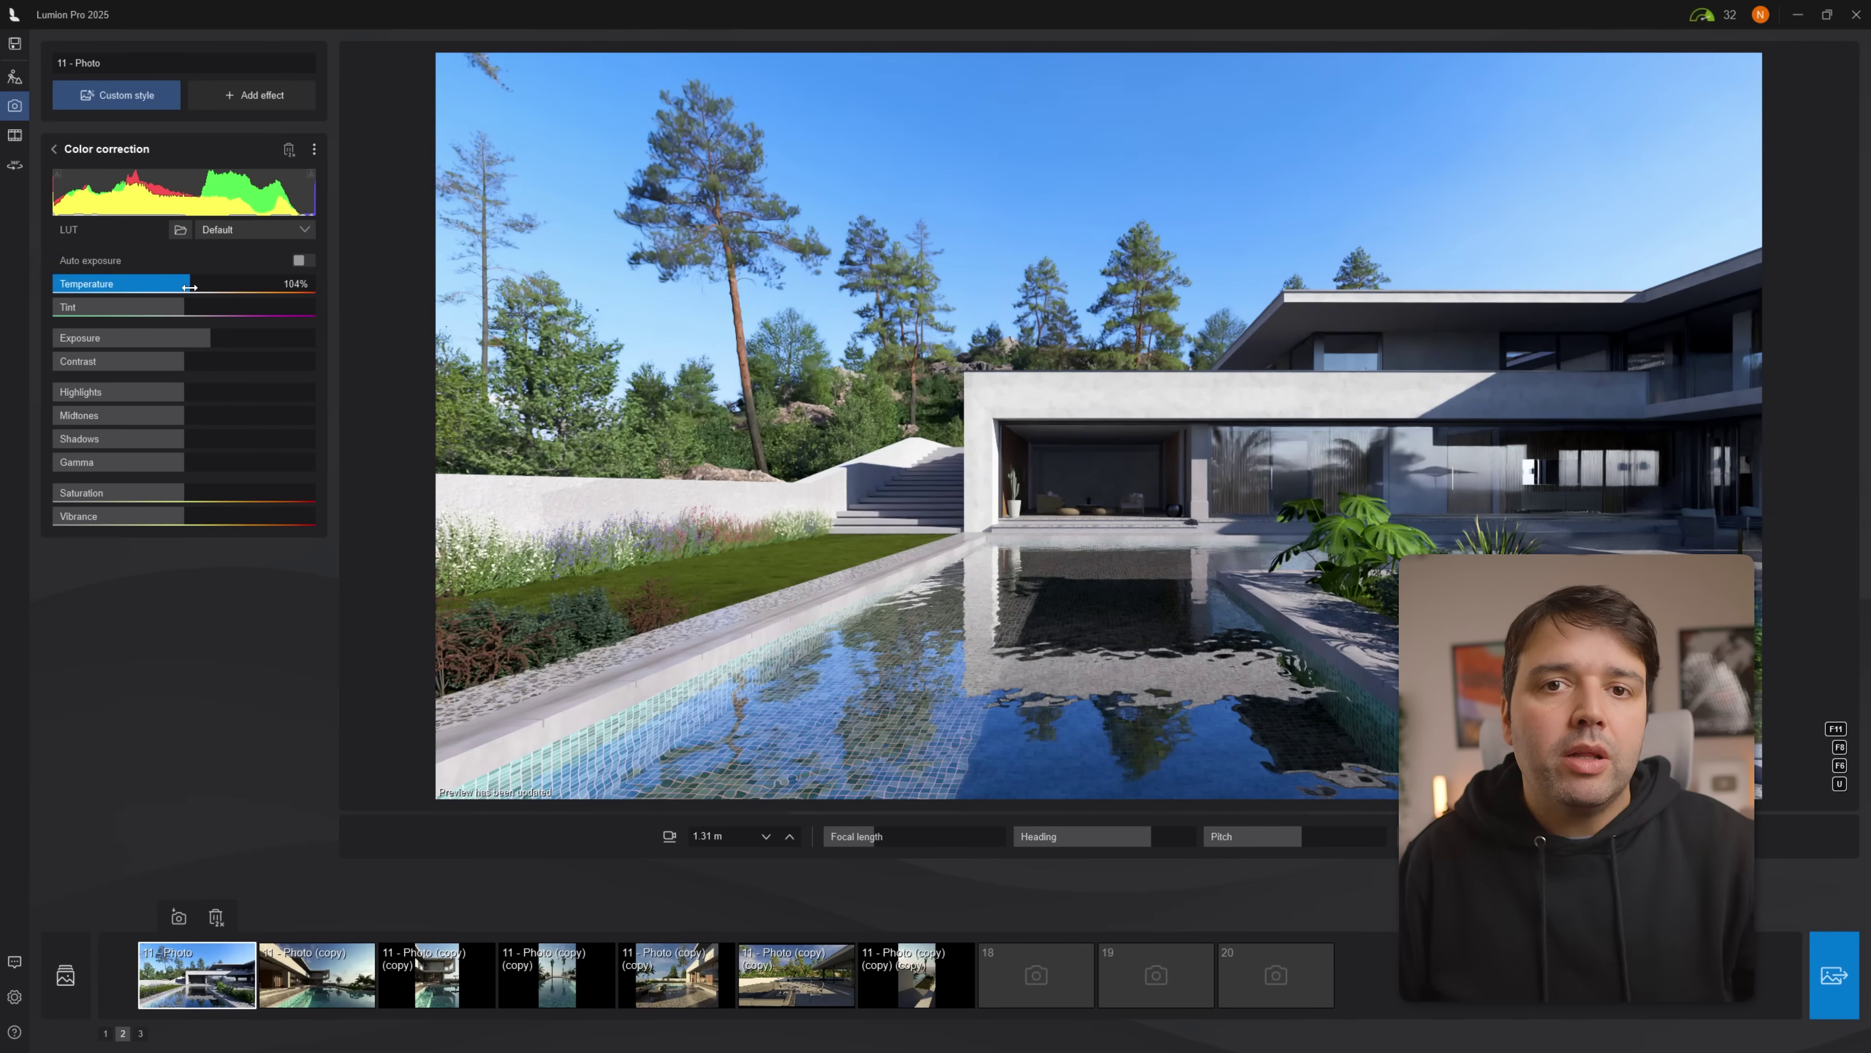
Compare different Color correction temperatures on photo 11, including the extreme of 200, and settle on a slightly warm value
drag(189, 287, 220, 281)
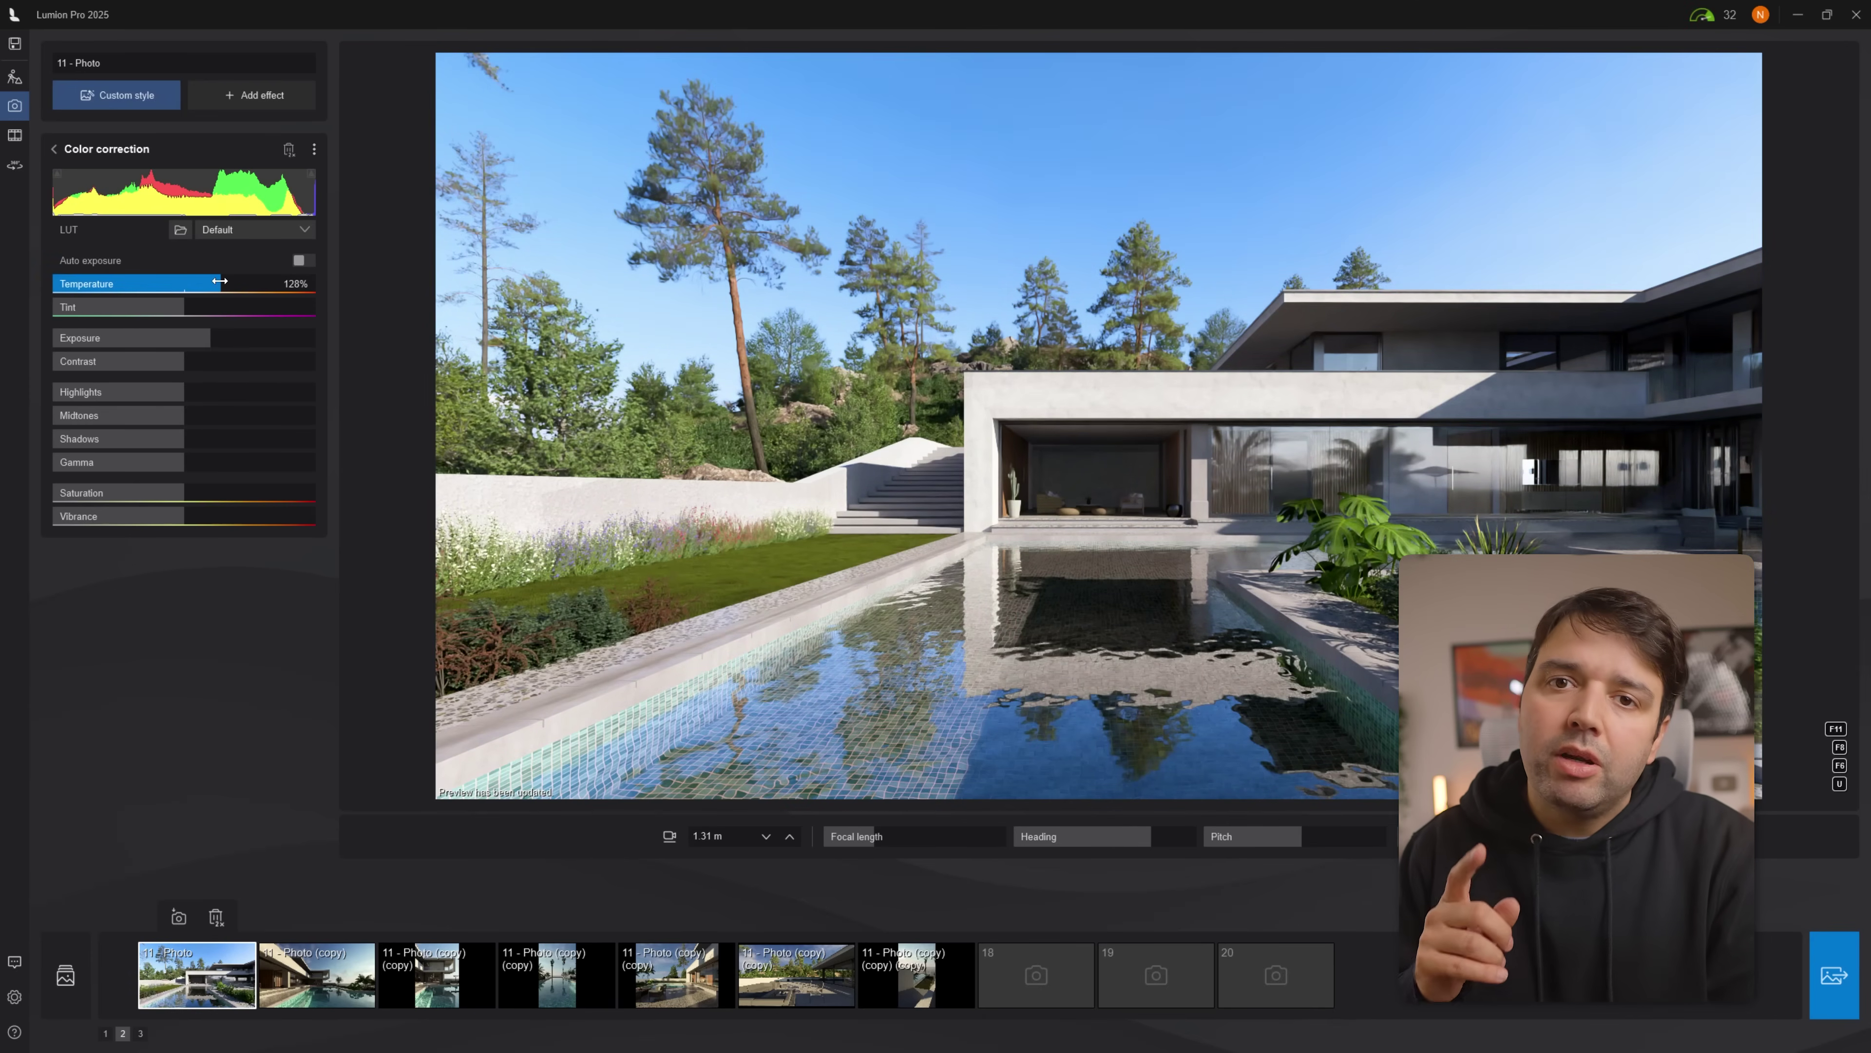
key(BackSpace)
key(BackSpace)
key(BackSpace)
text(110)
key(Return)
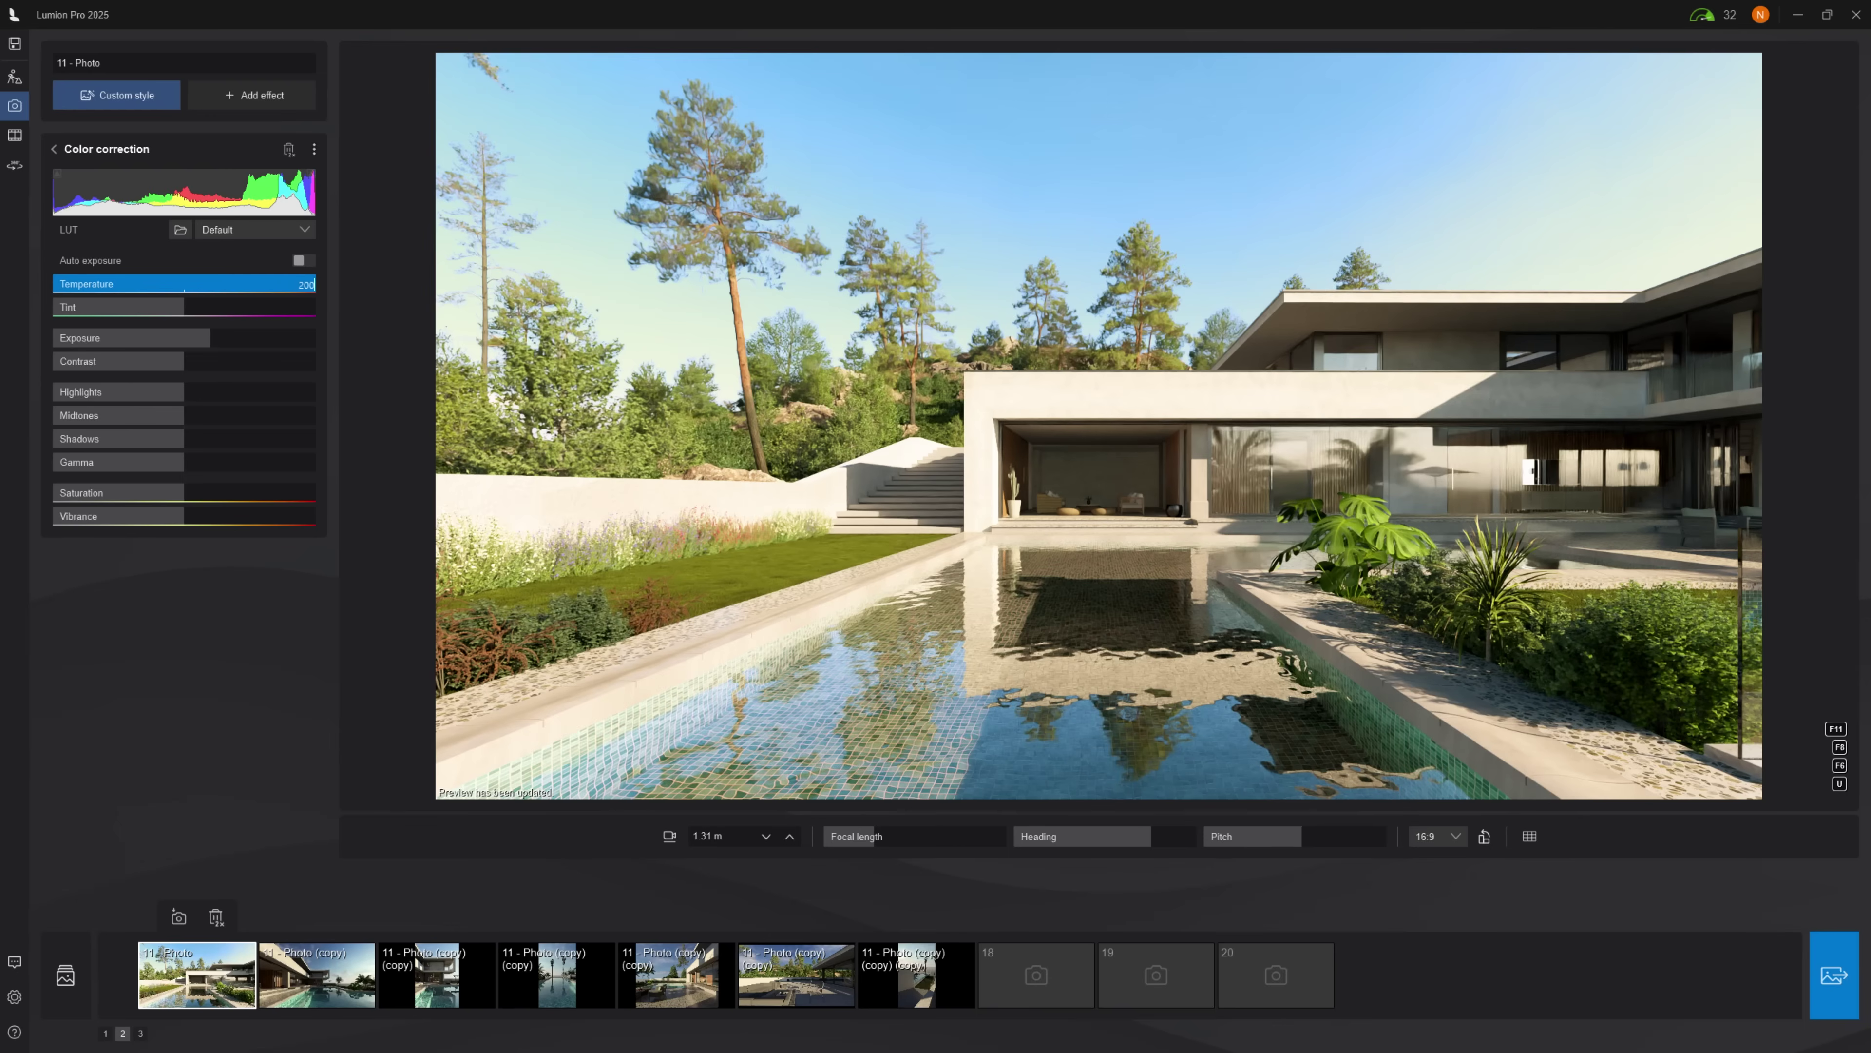
text(2)
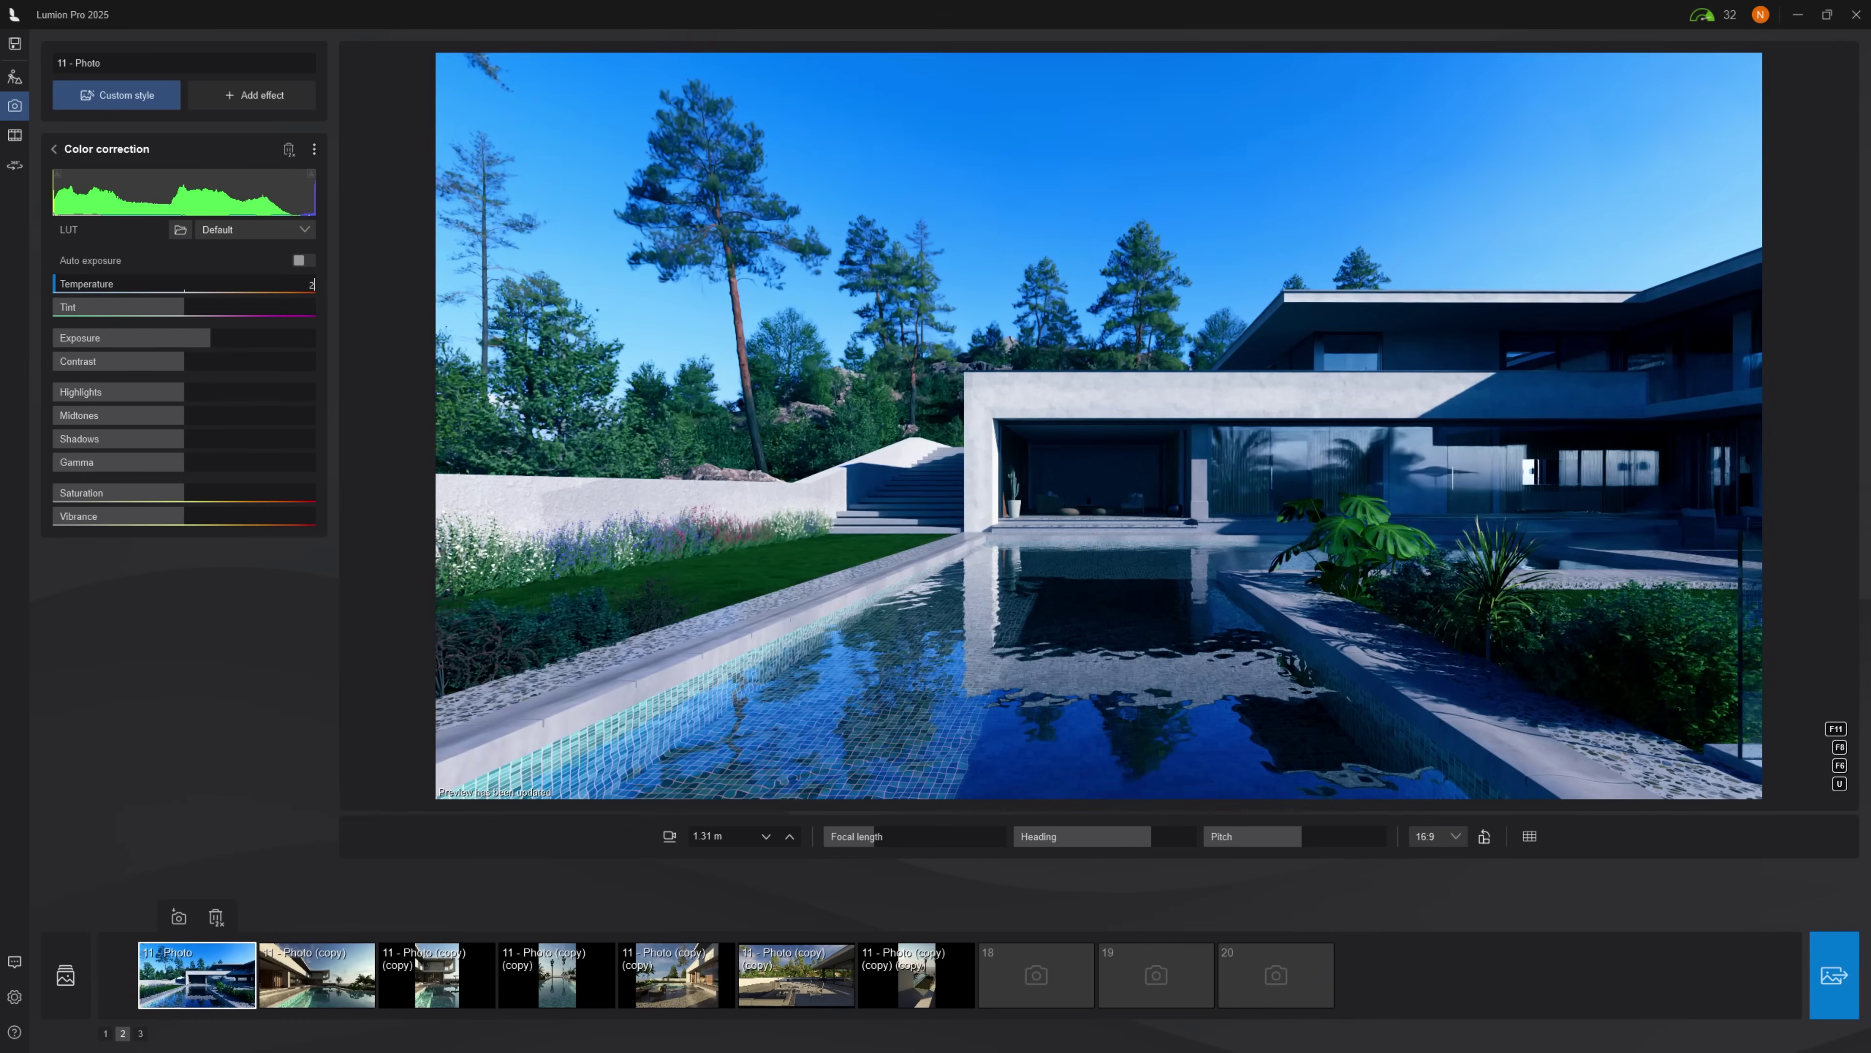
key(Return)
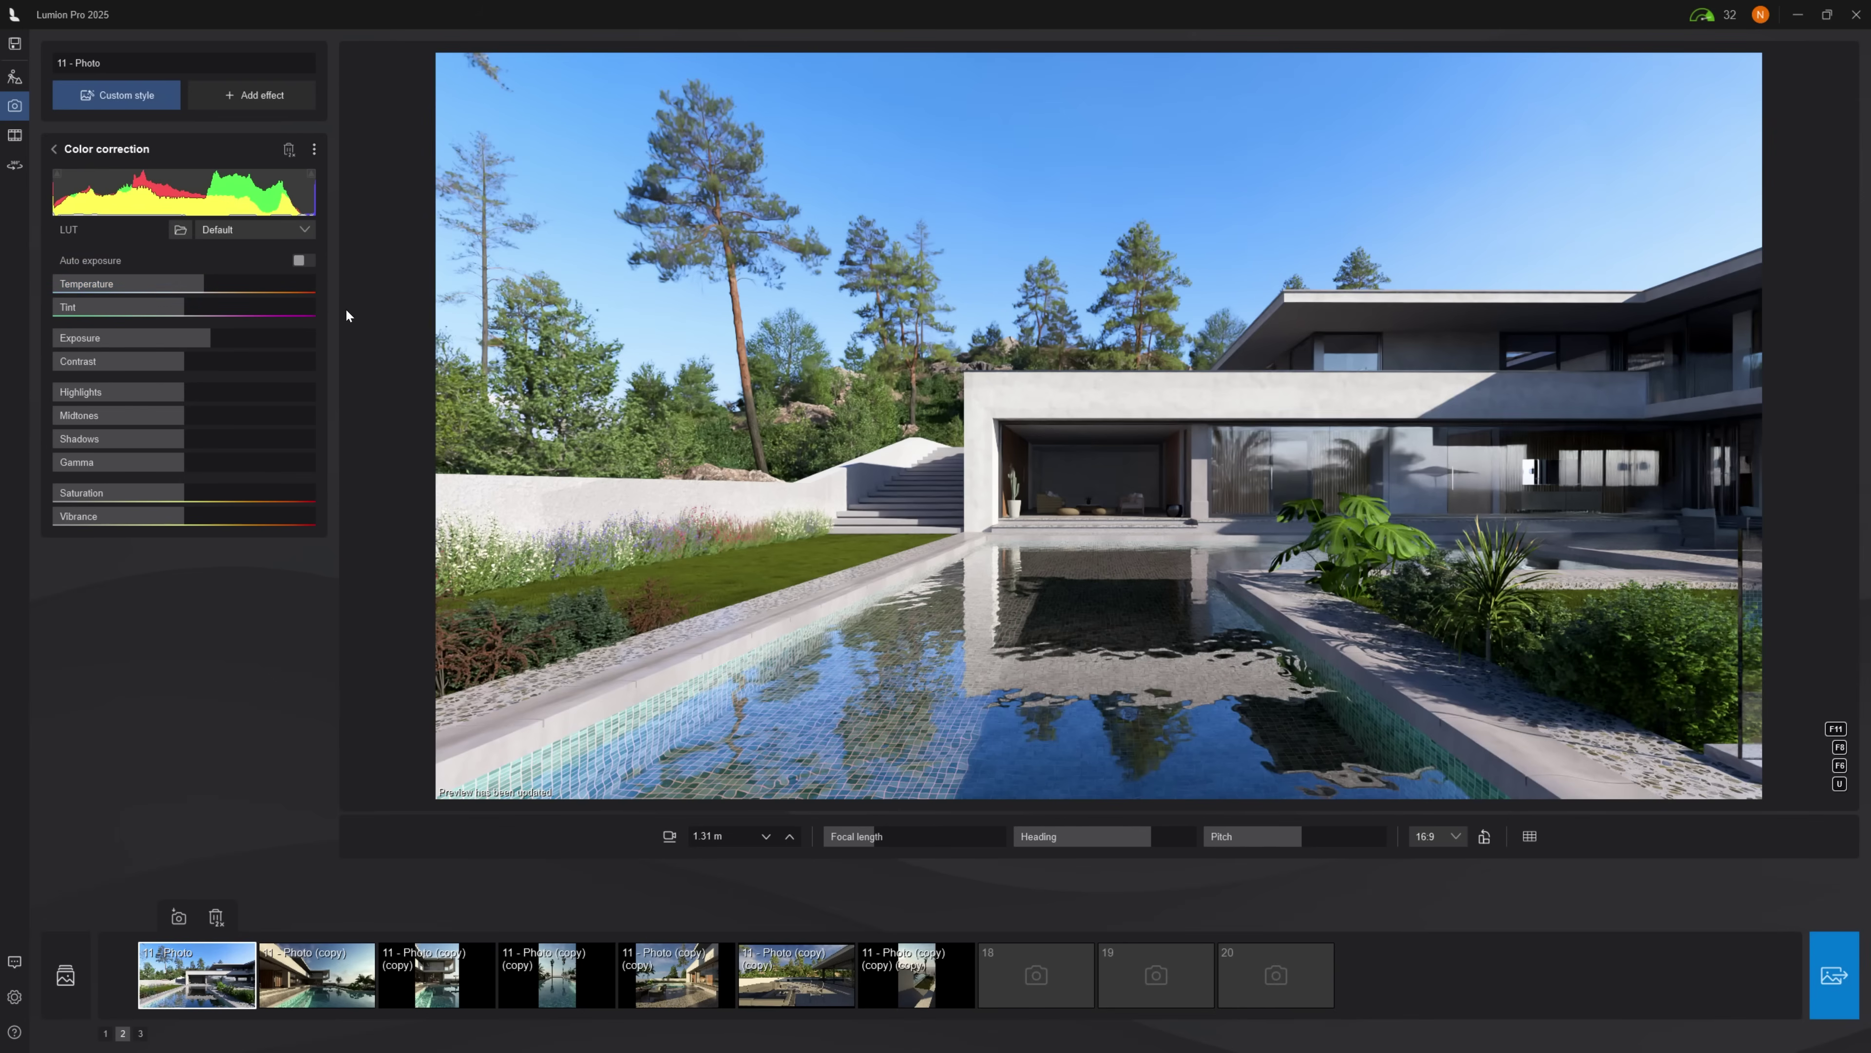
Set the Color correction tint to 95 and the contrast to 115
double_click(187, 307)
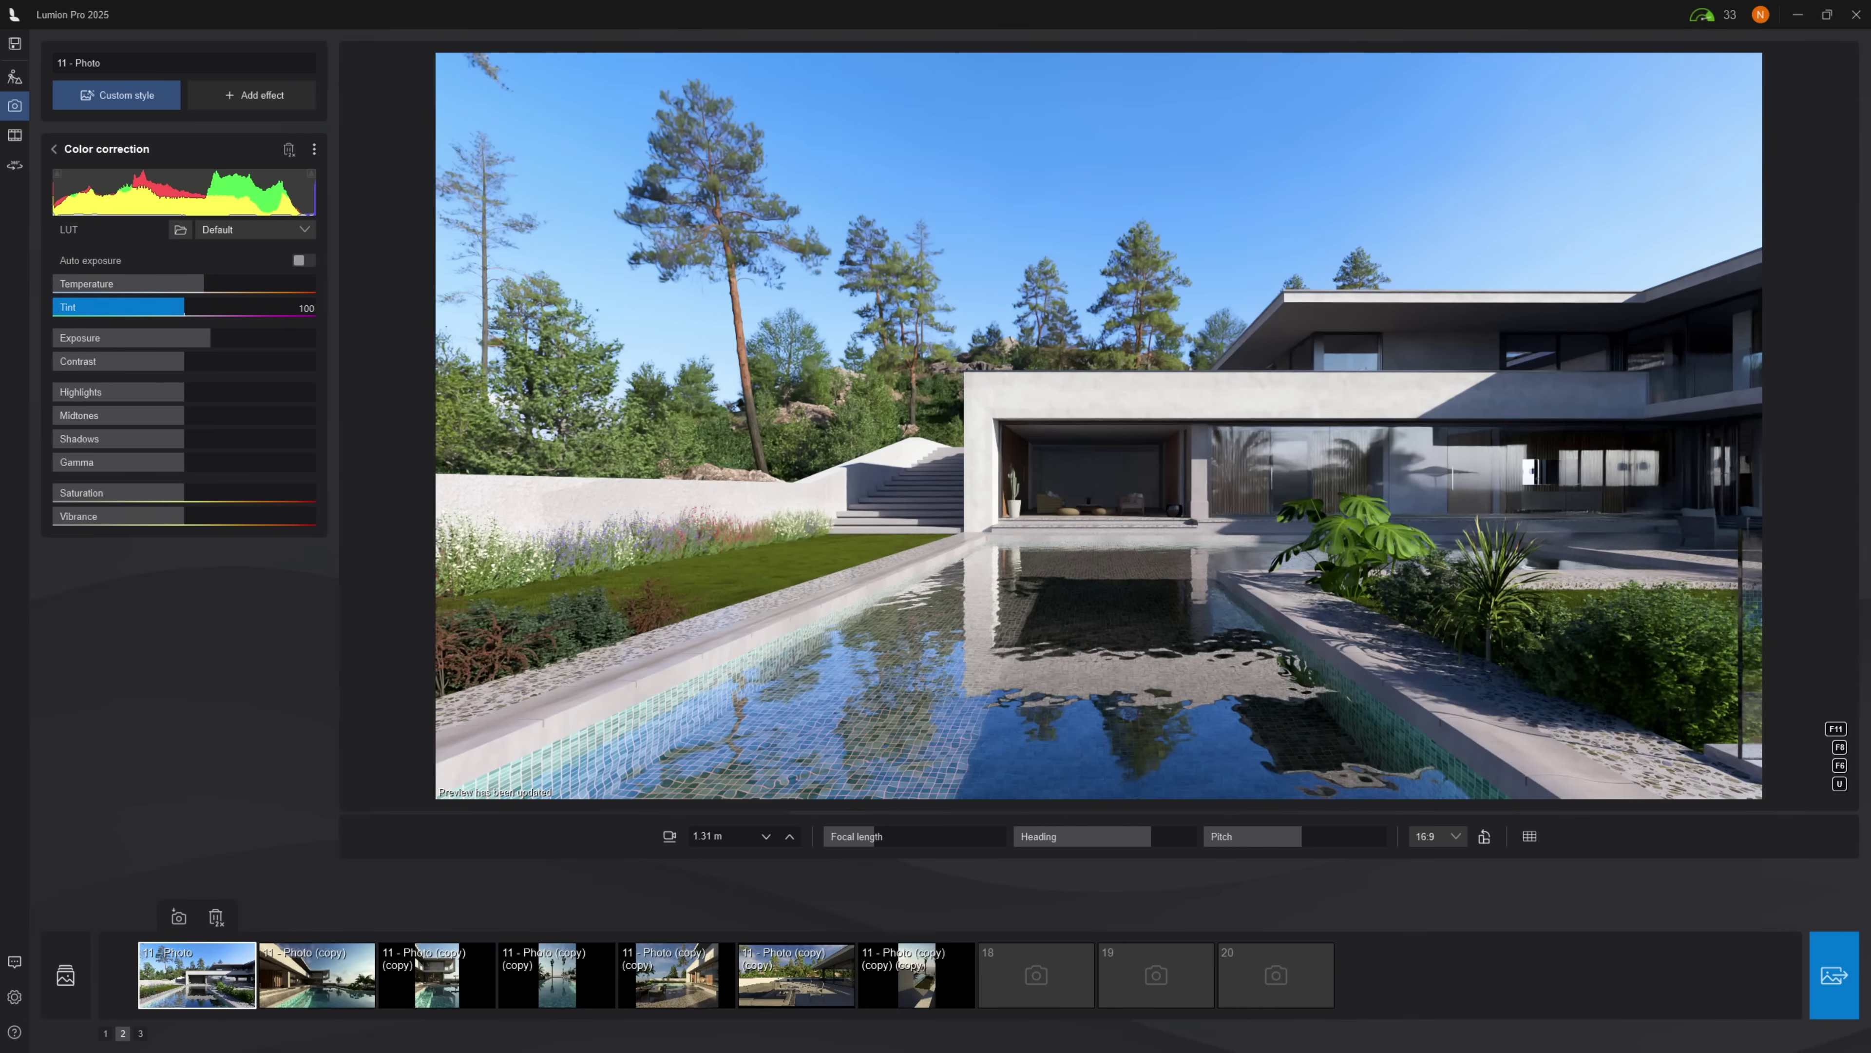
key(BackSpace)
key(BackSpace)
text(95)
key(Return)
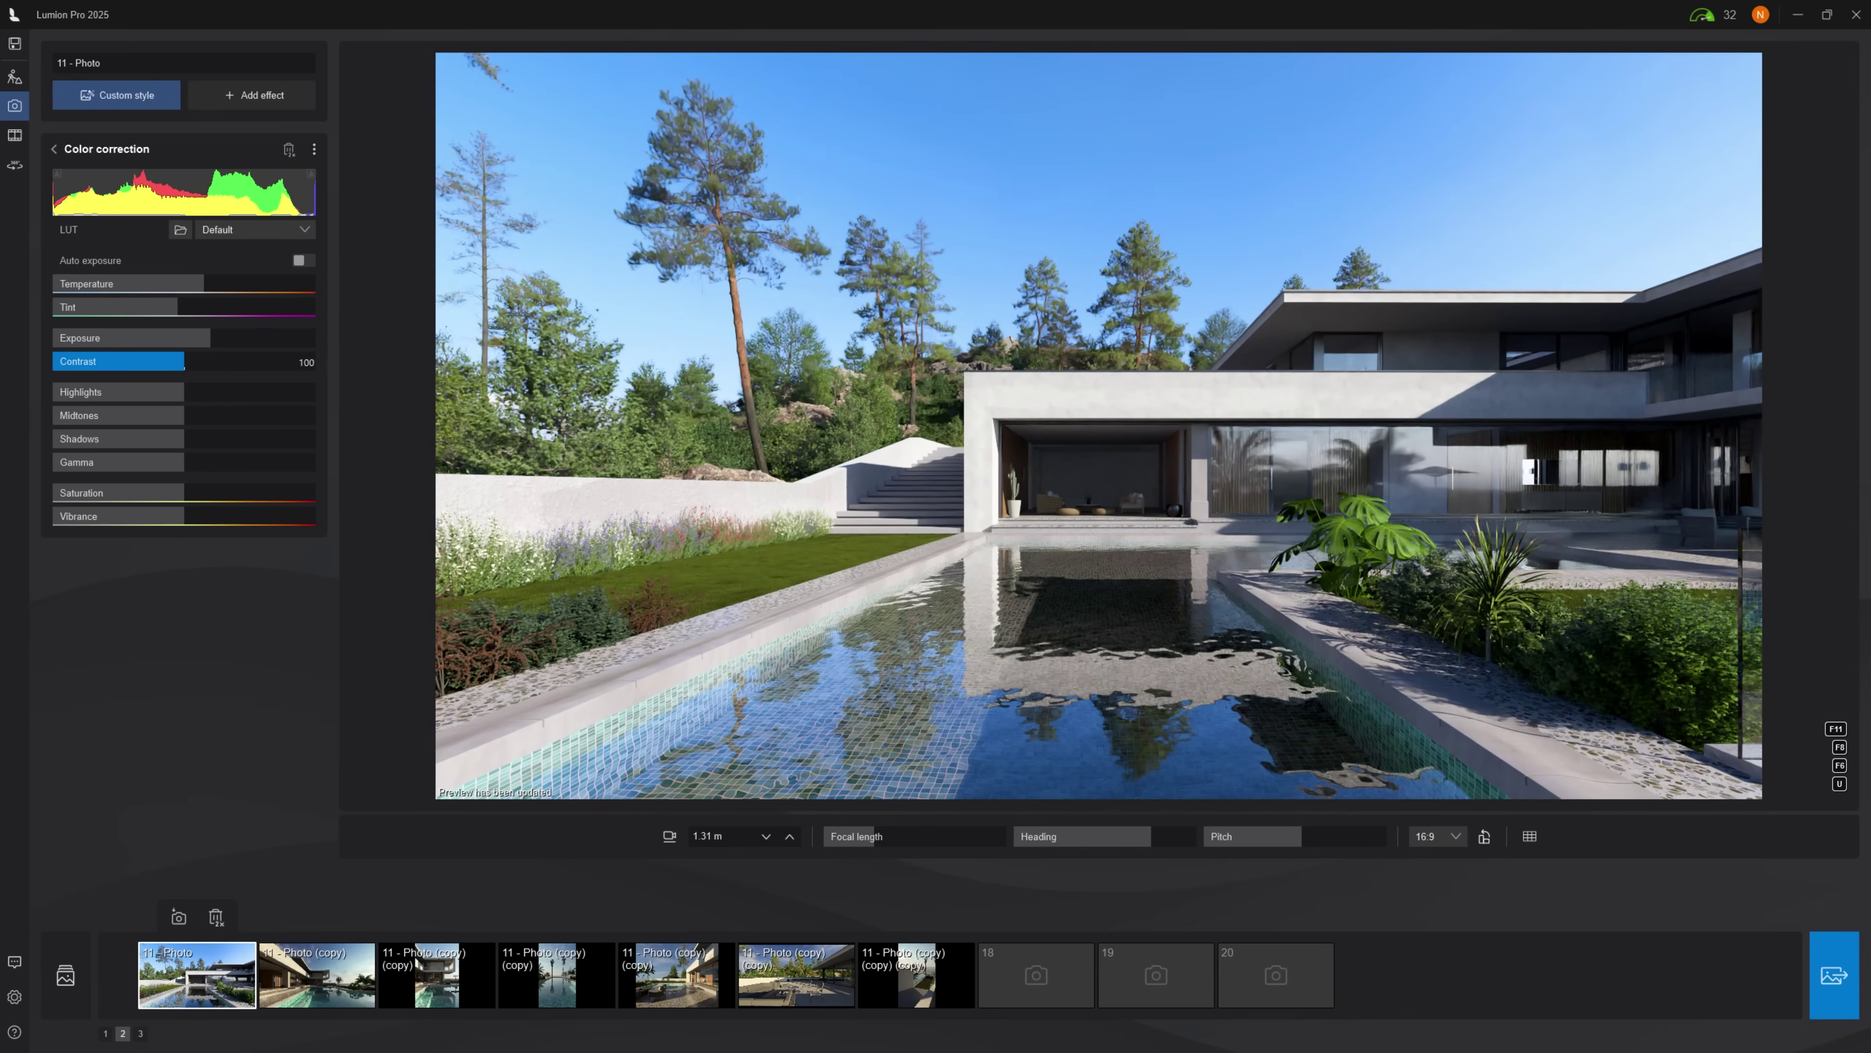
key(BackSpace)
key(BackSpace)
text(15)
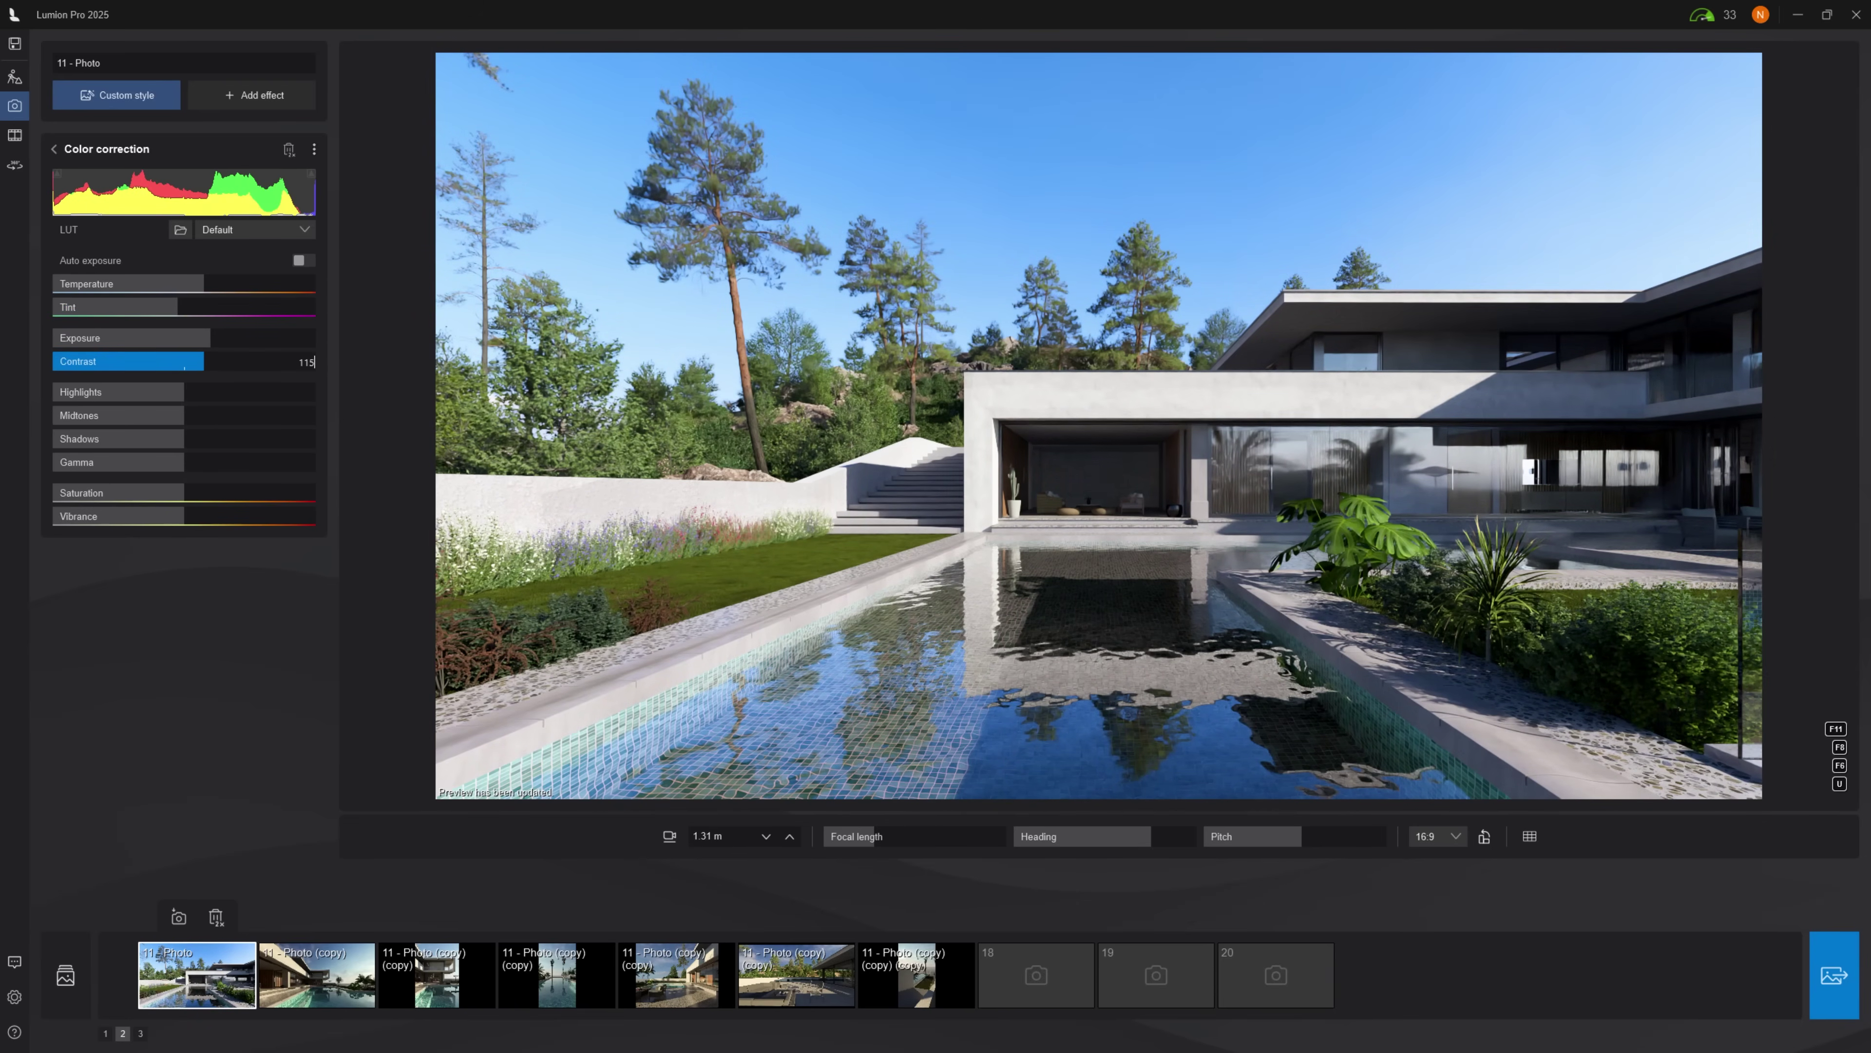
key(Return)
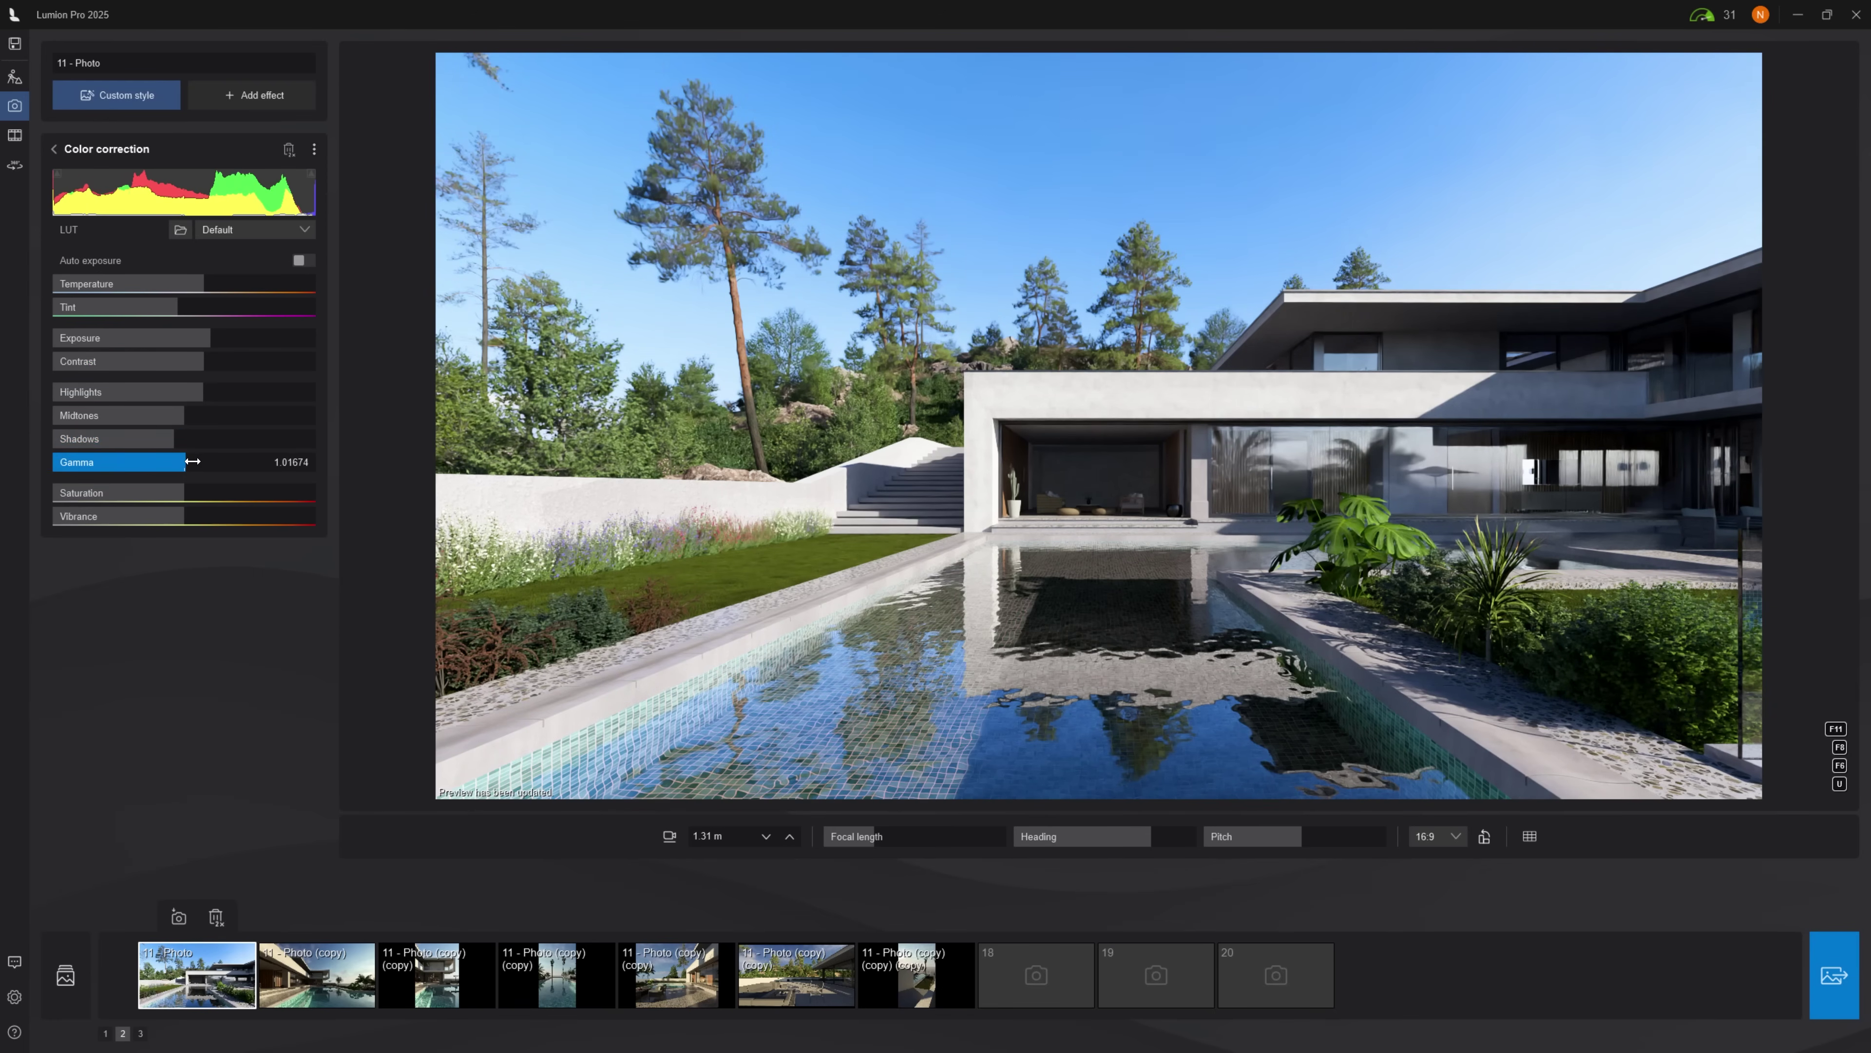
Fine-tune the gamma and saturation in photo 11's Color correction effect
drag(193, 462, 260, 477)
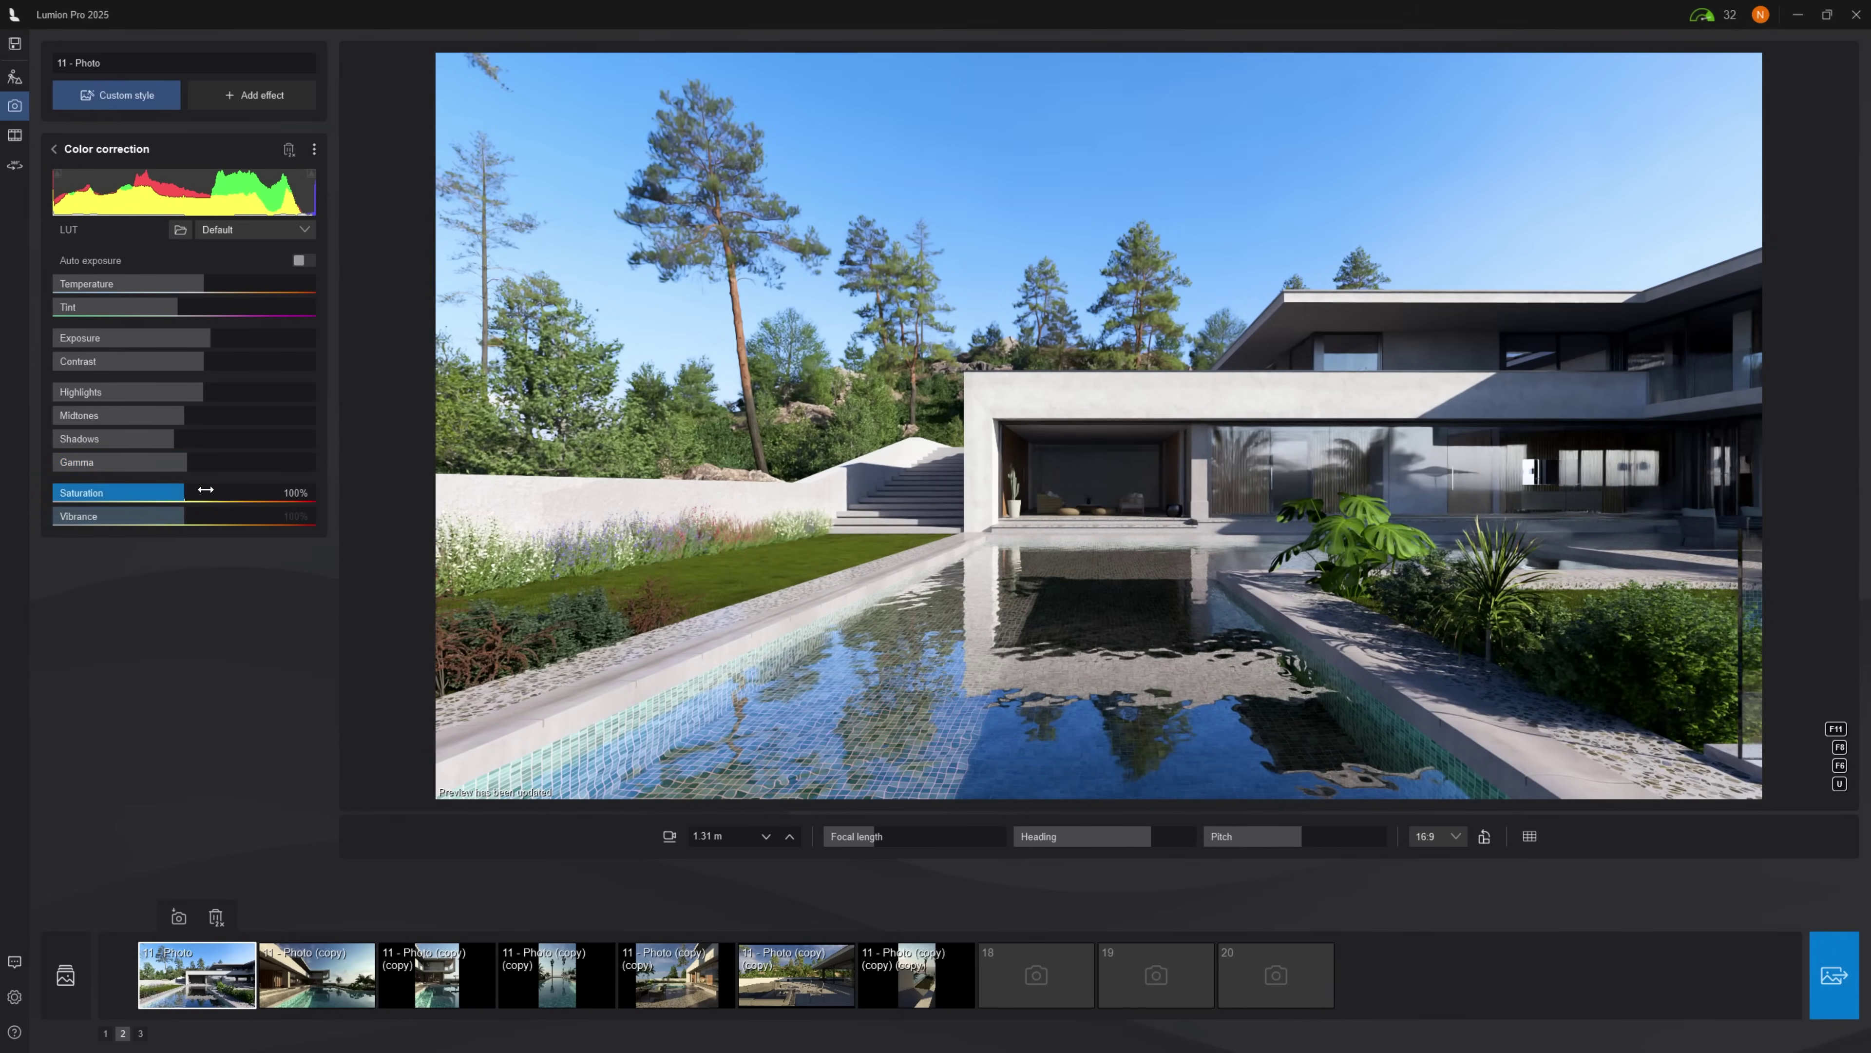
text(10)
key(Return)
drag(103, 492, 206, 489)
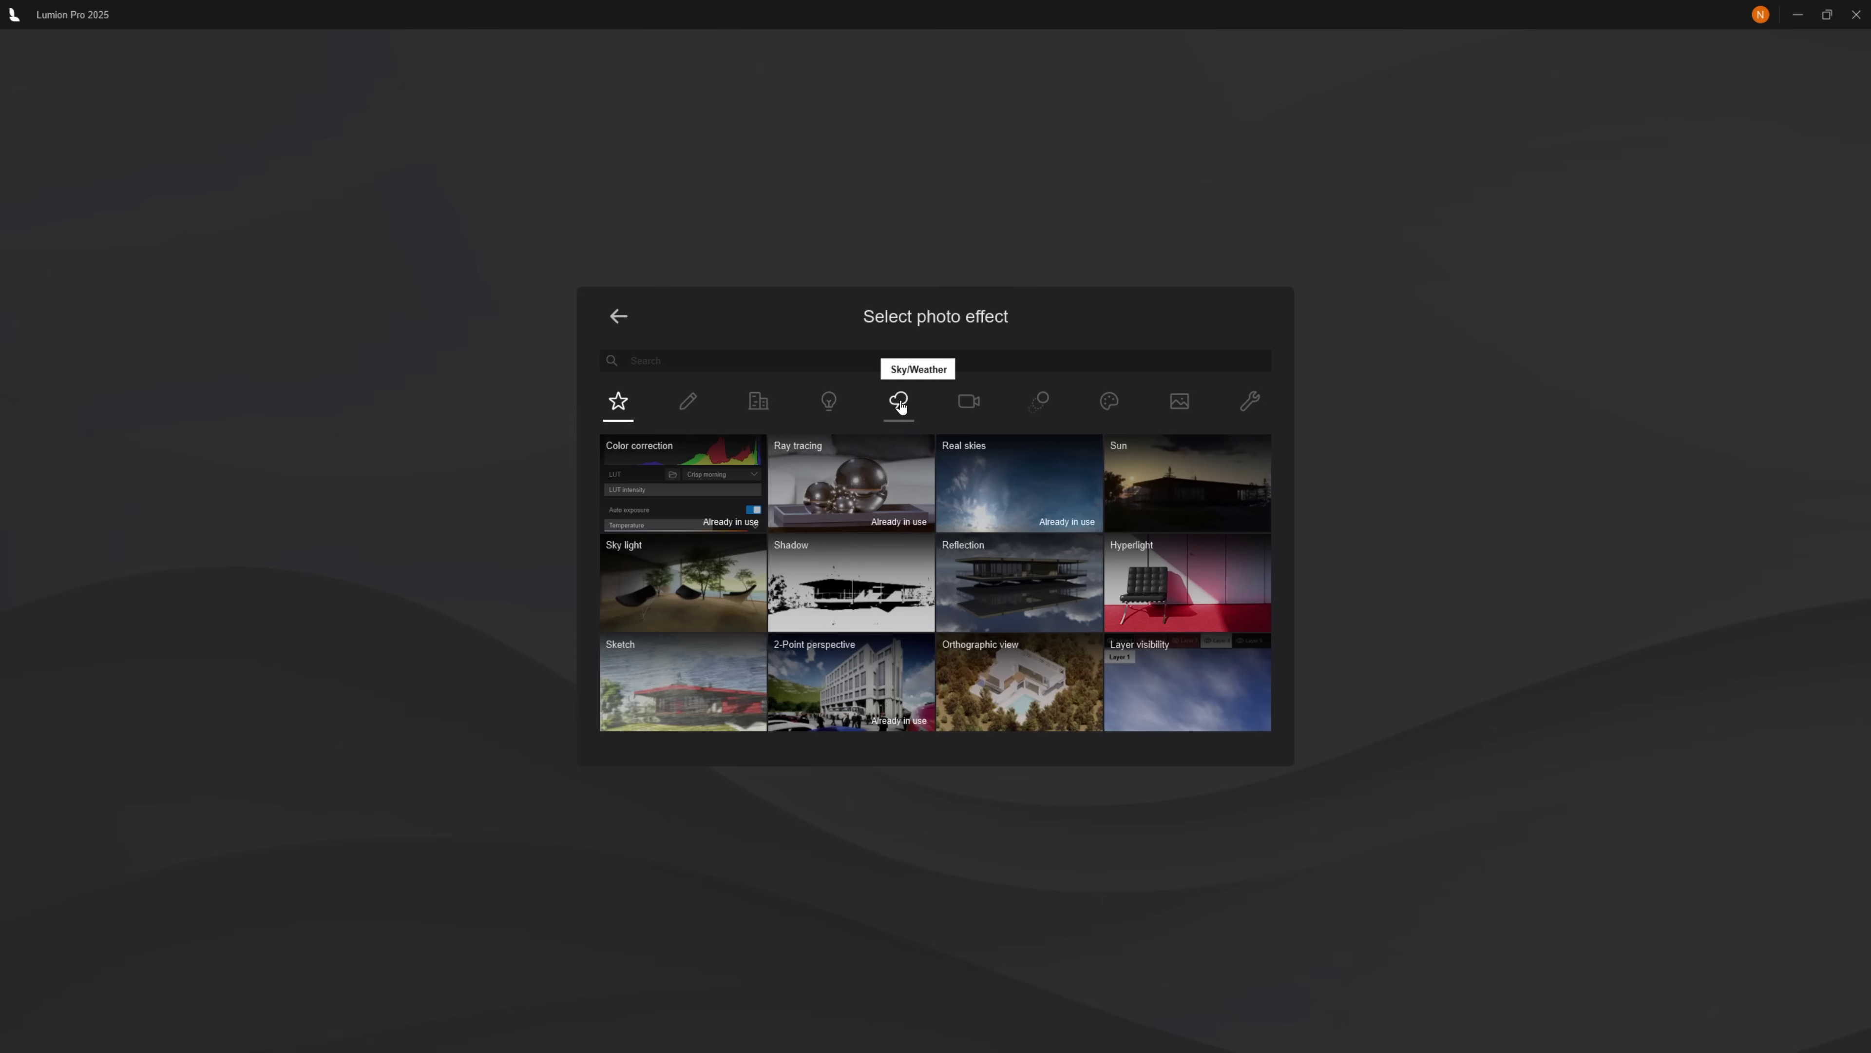
Add the Autumn colors effect to photo 11 and set its target layer to All layers
click(899, 402)
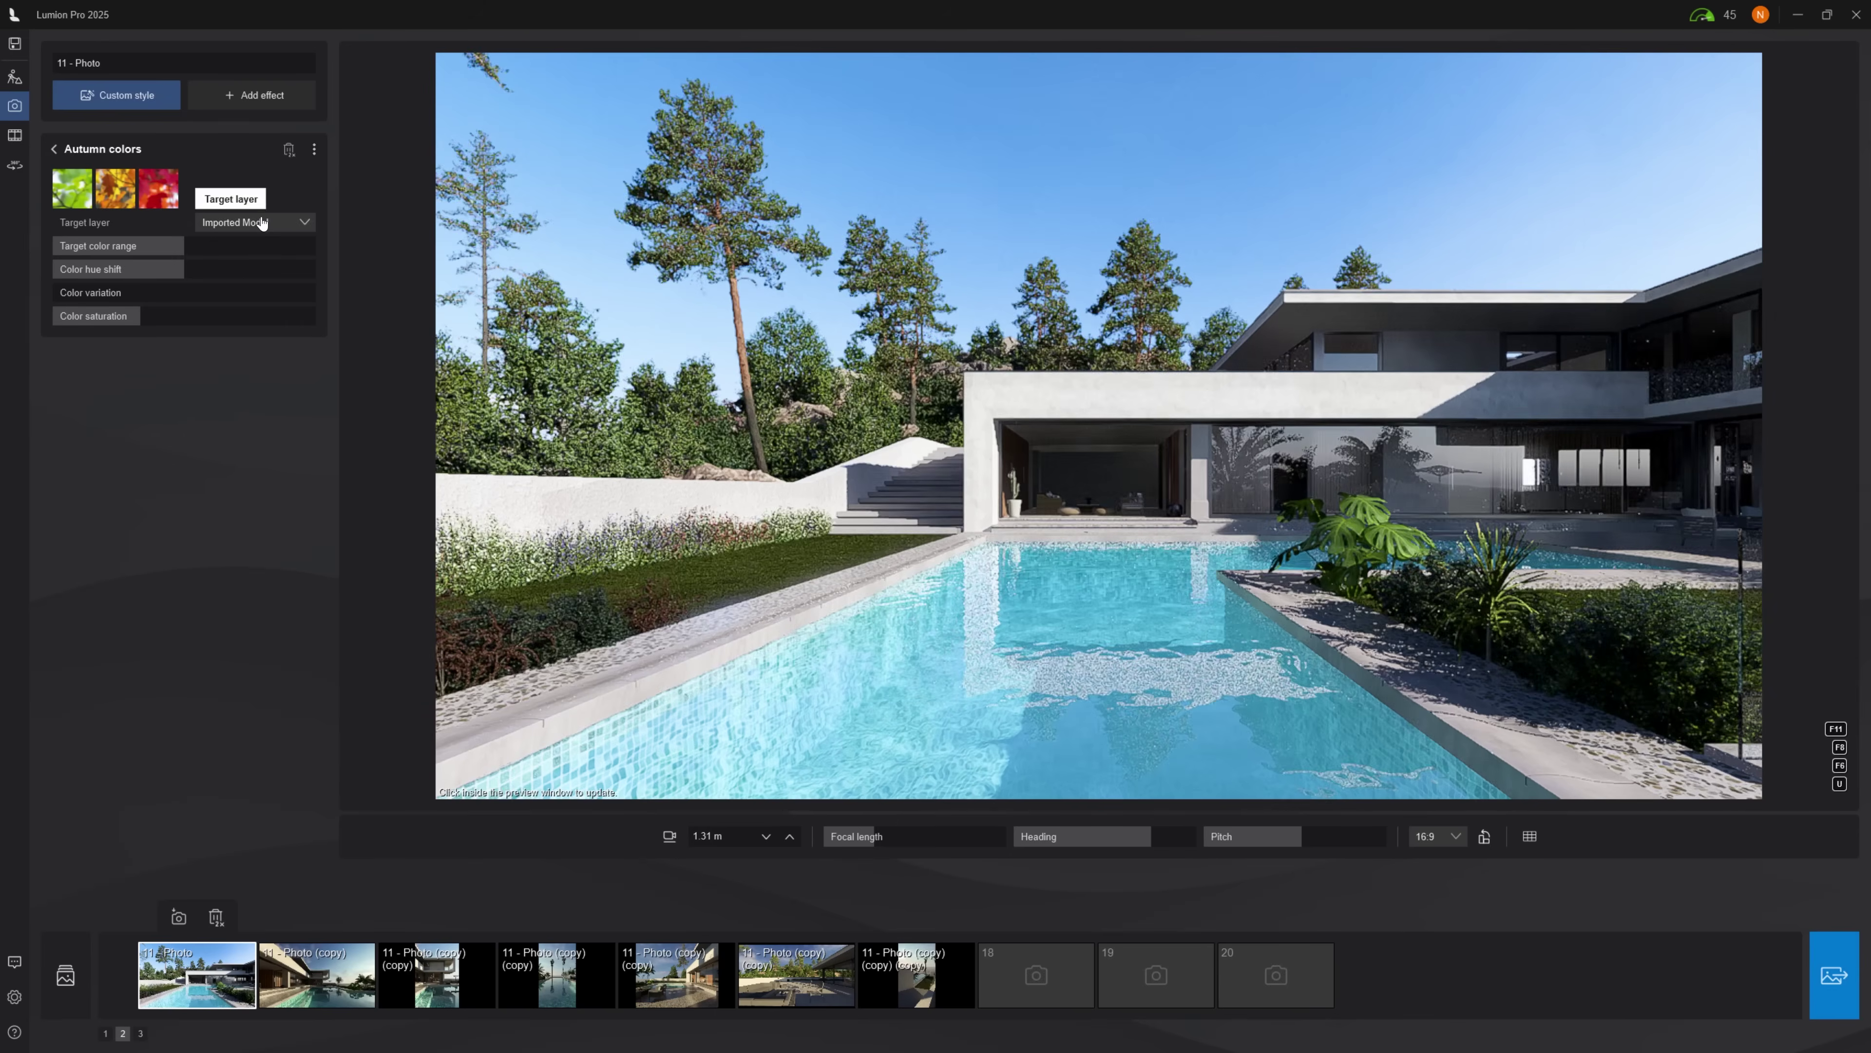
click(264, 223)
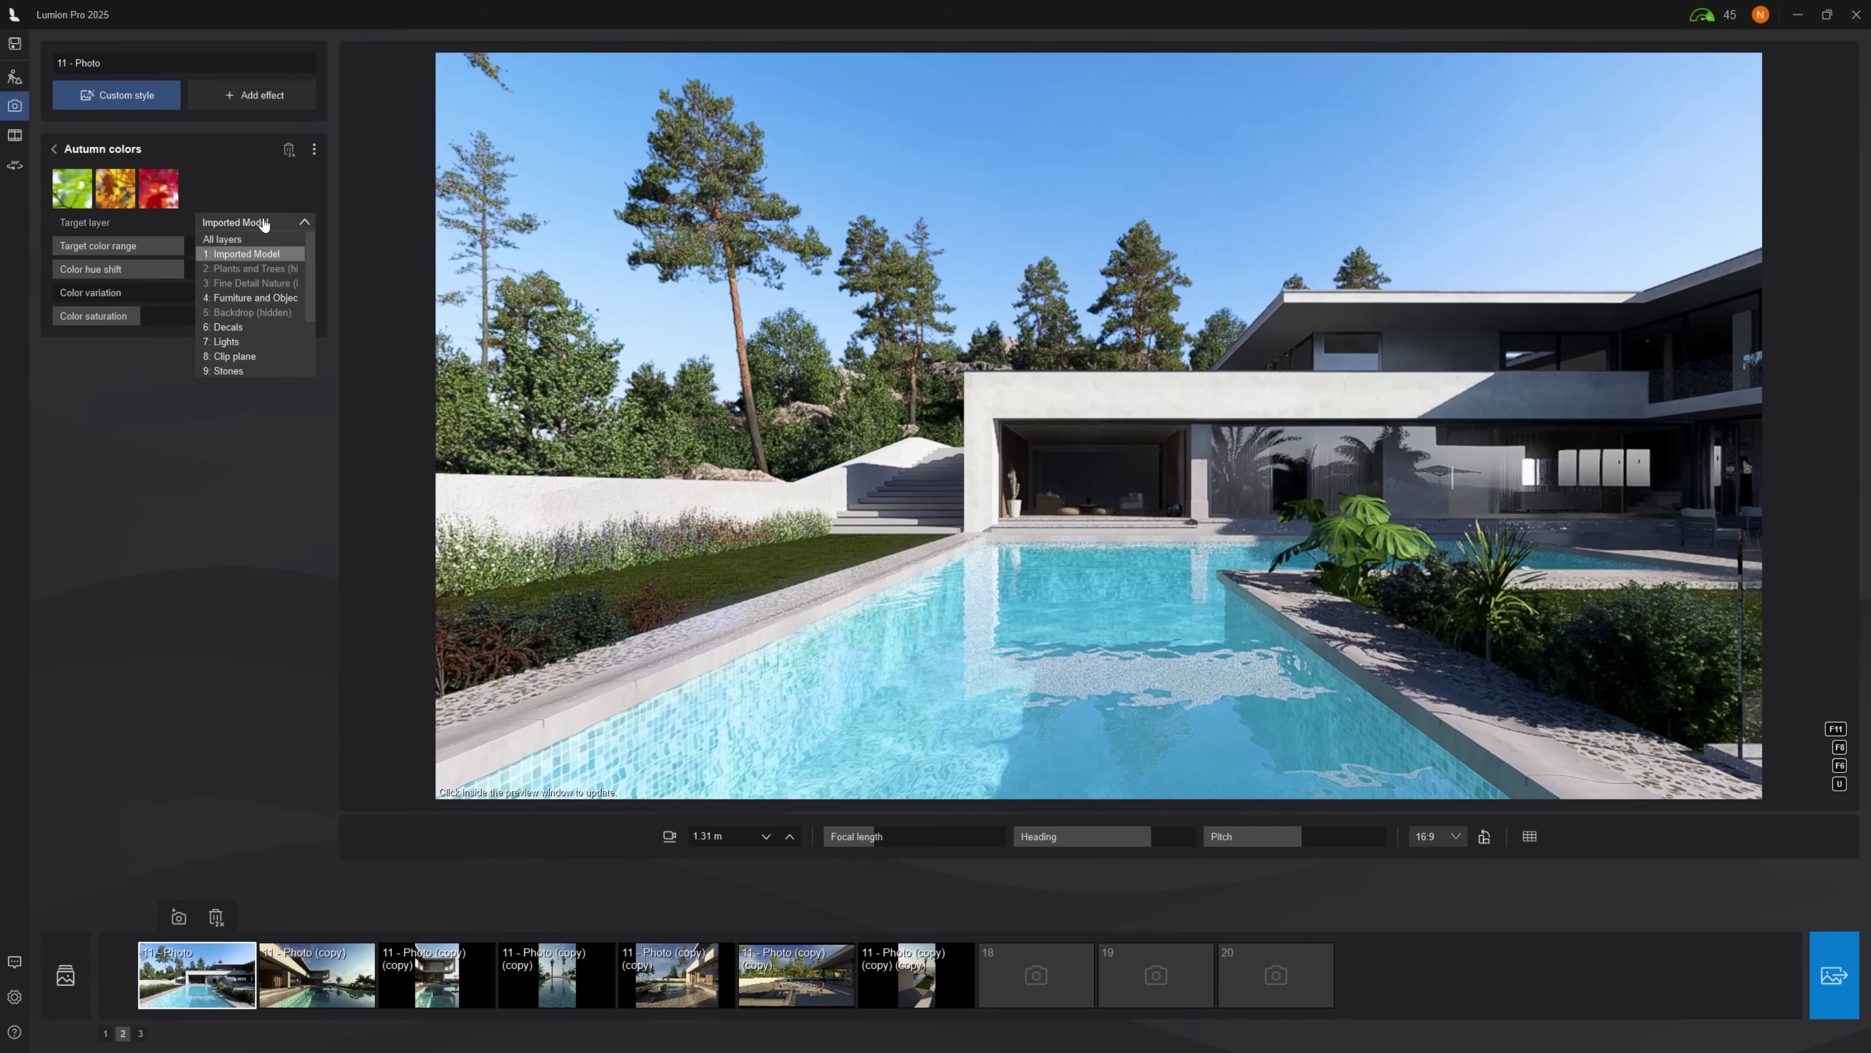
click(256, 241)
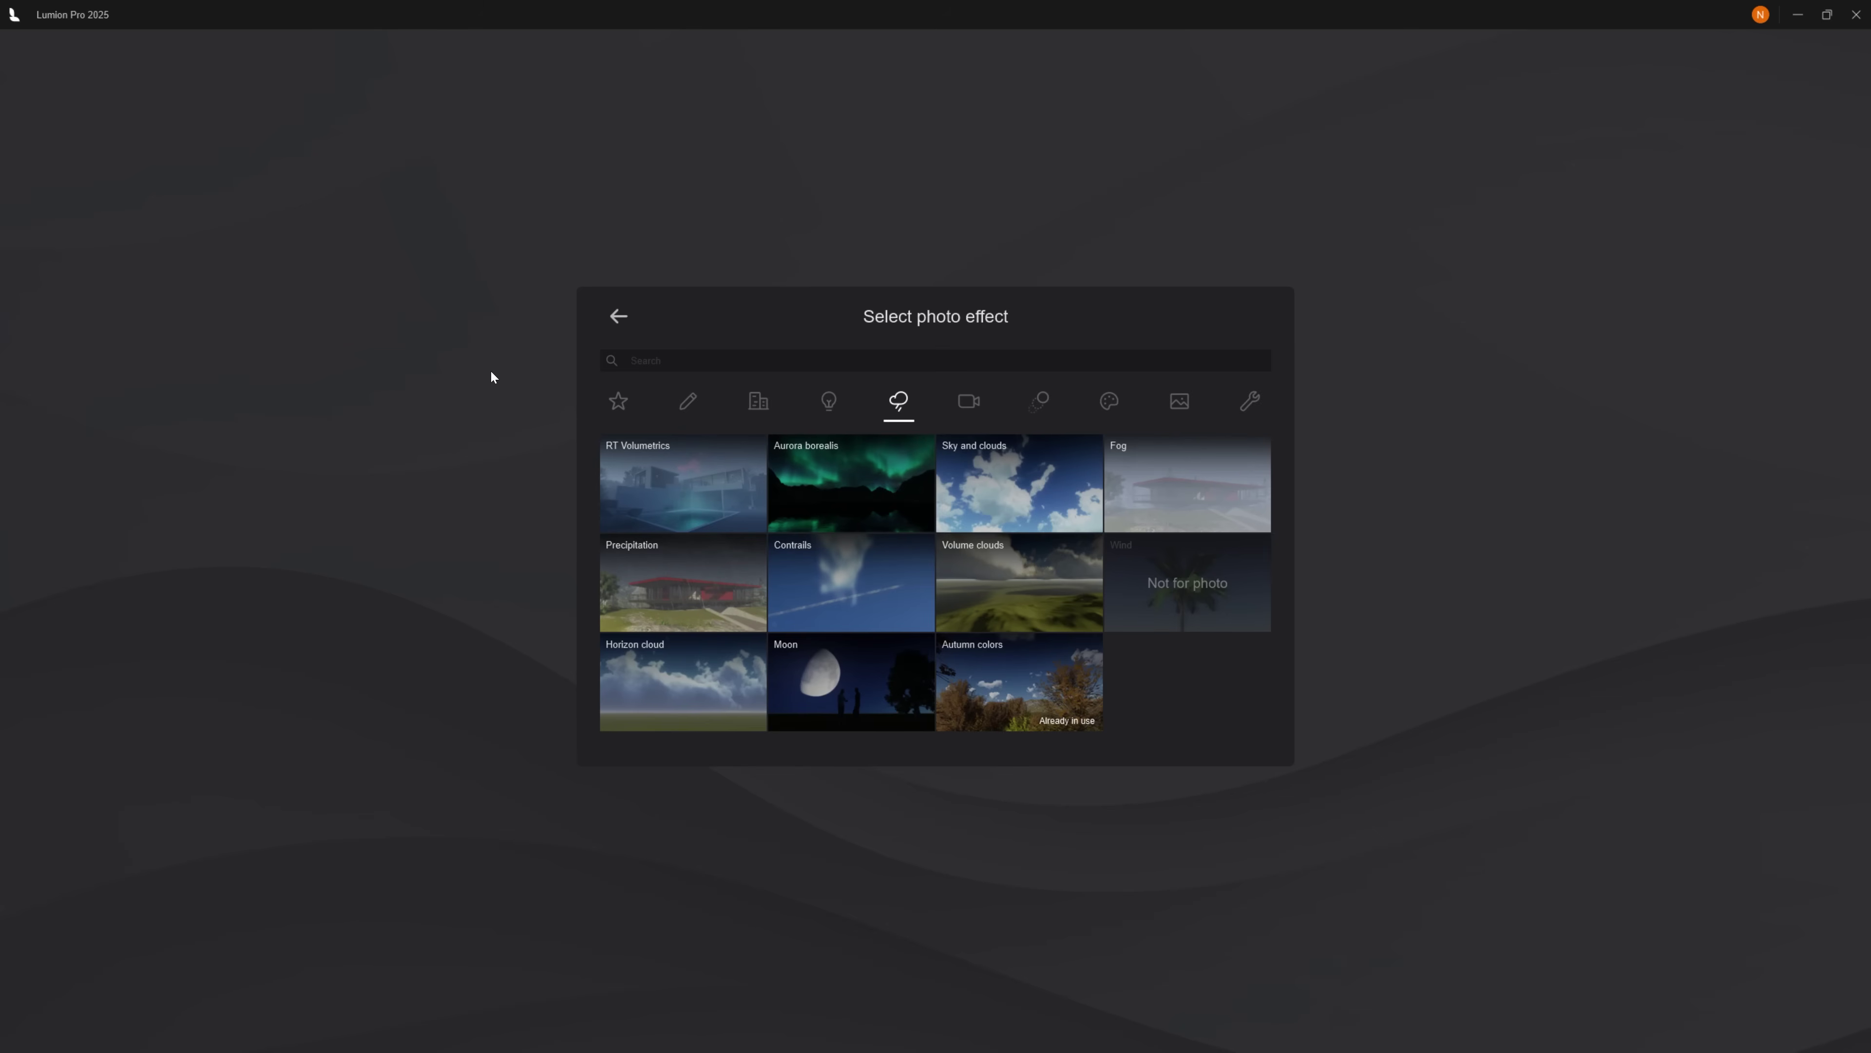
Add the Precipitation effect to photo 11, lower its precipitation phase, and update the preview
click(661, 585)
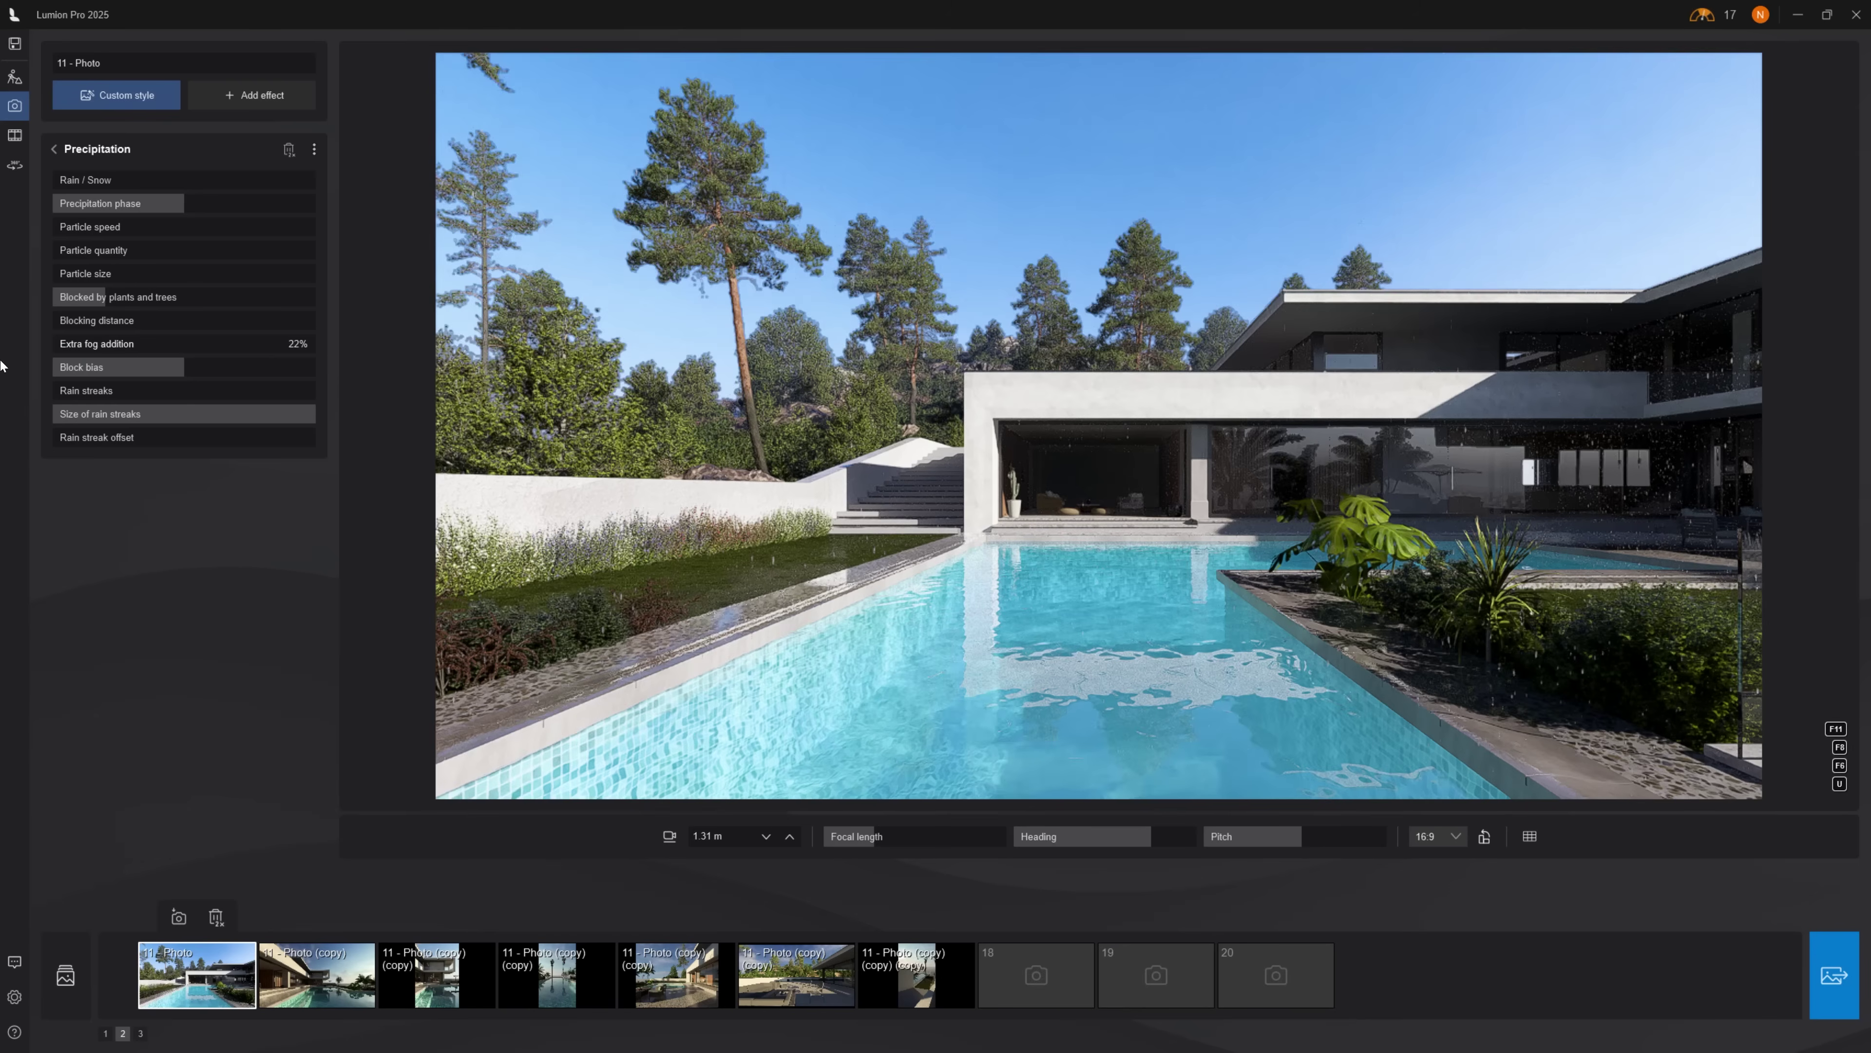
drag(180, 205, 109, 207)
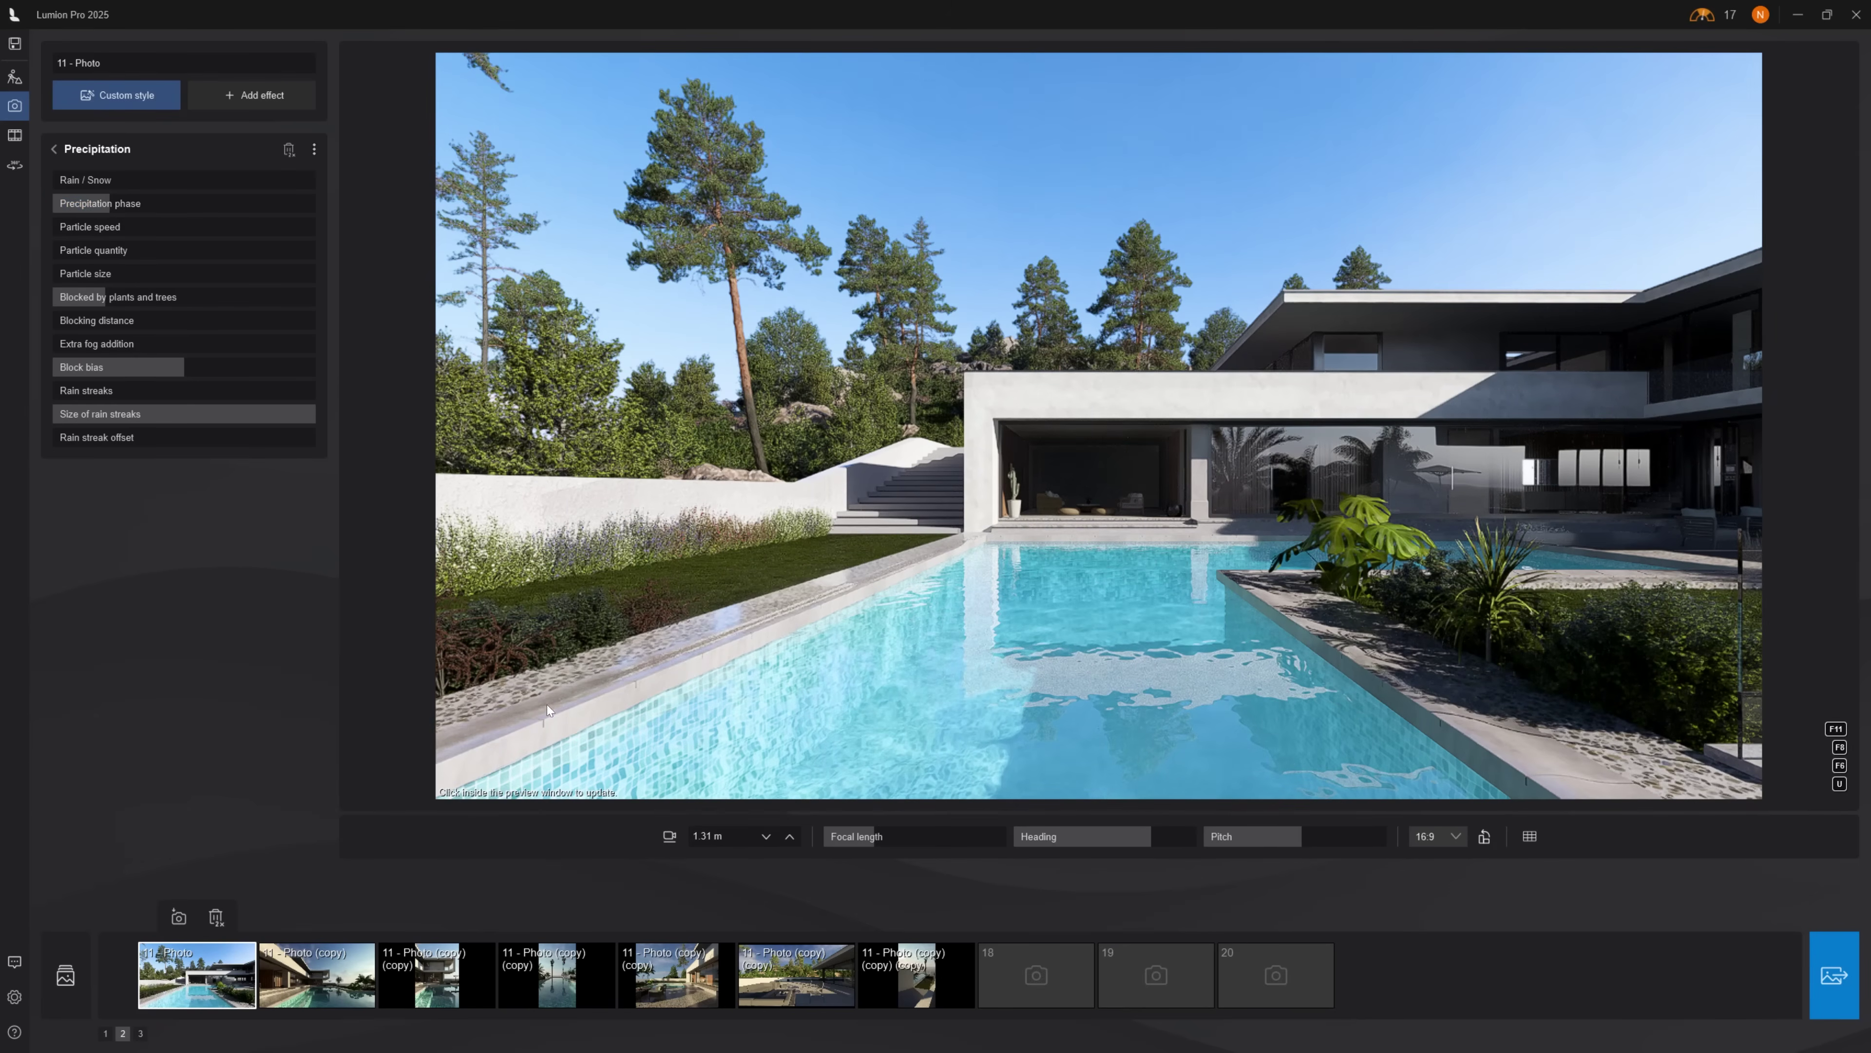
click(798, 625)
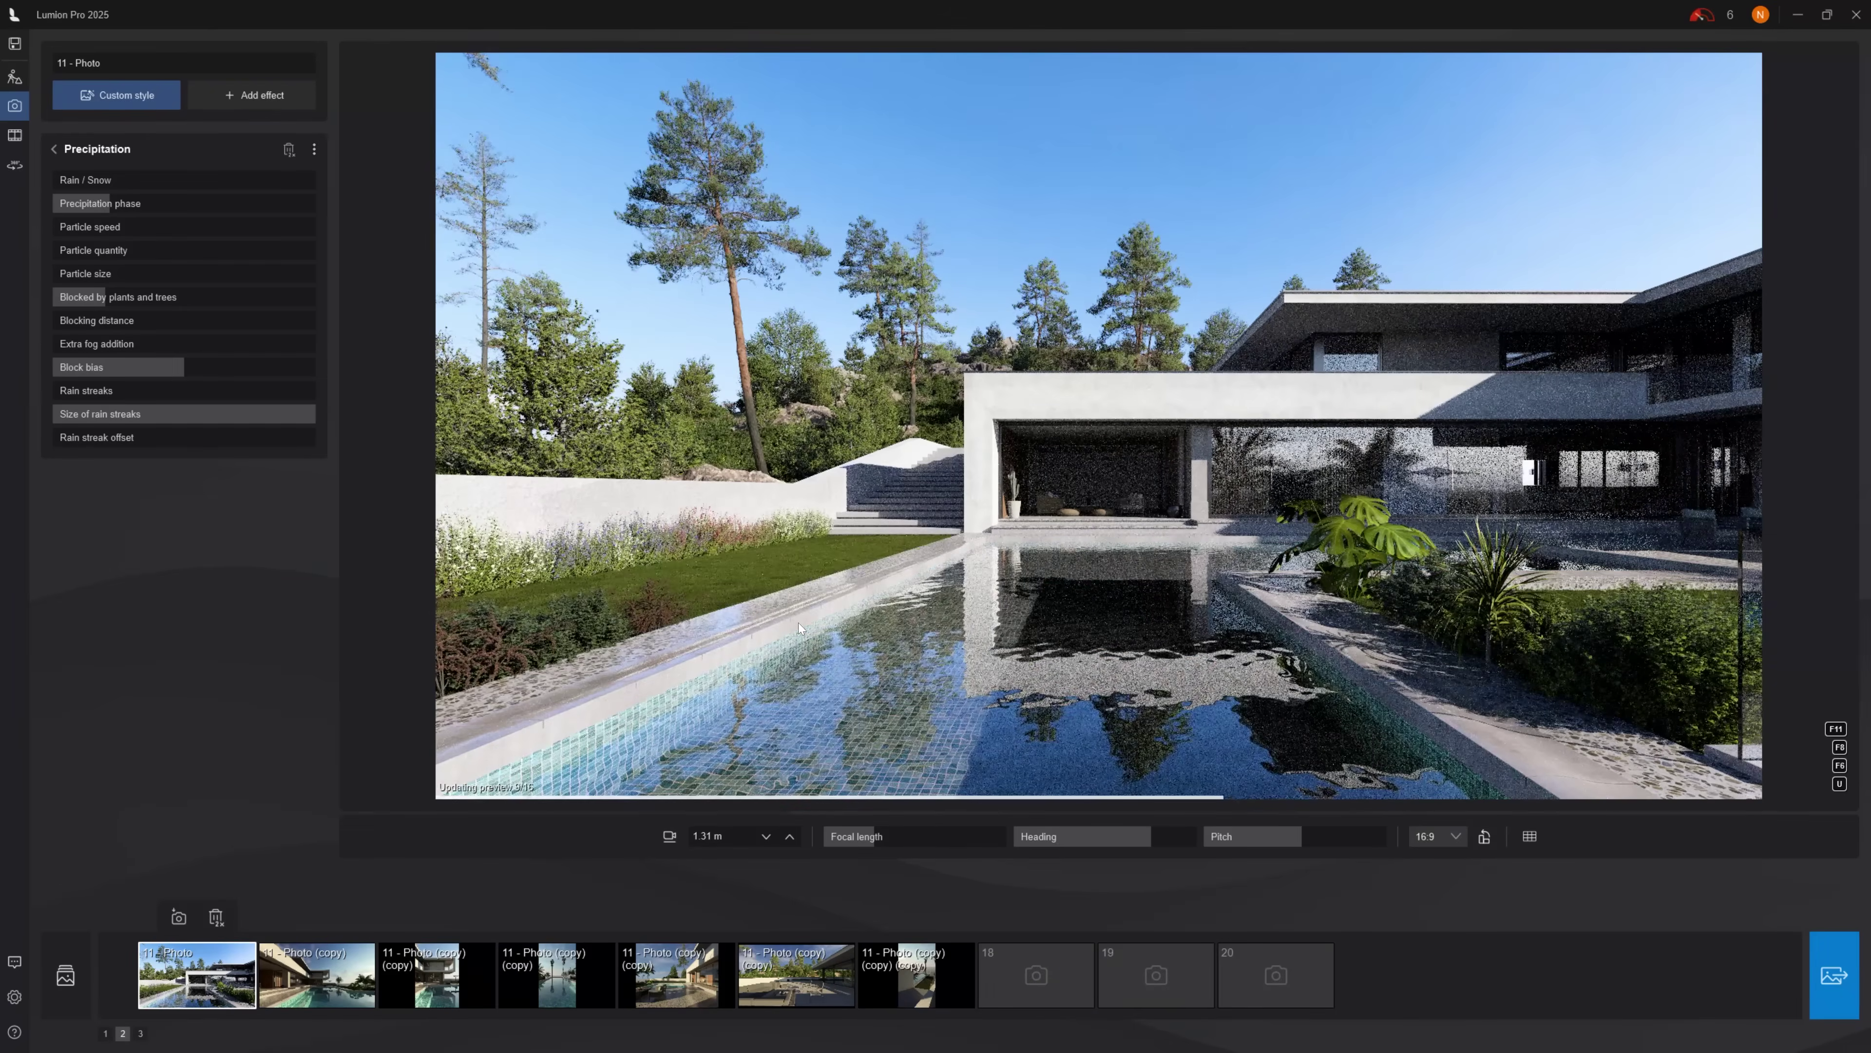
Add Chromatic aberrations with a low dispersion and a Vignette with a reduced amount to photo 11
click(255, 94)
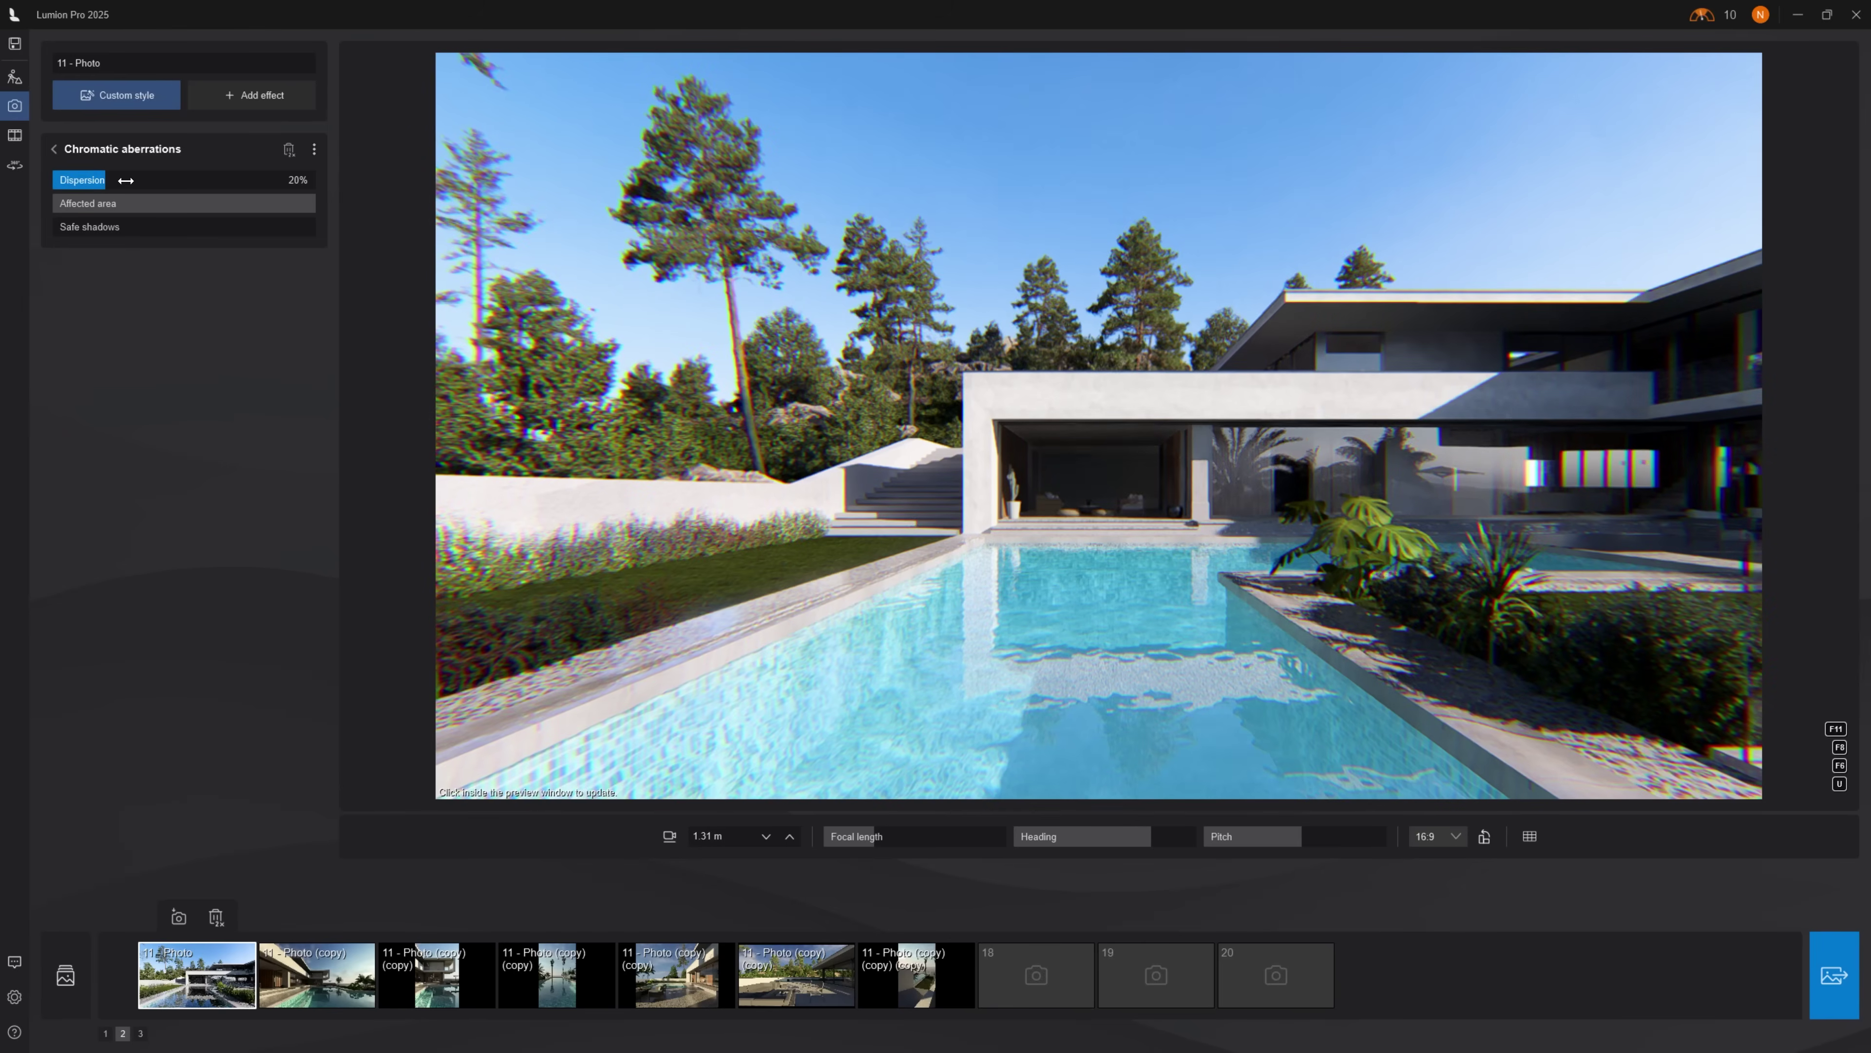
drag(125, 180, 63, 180)
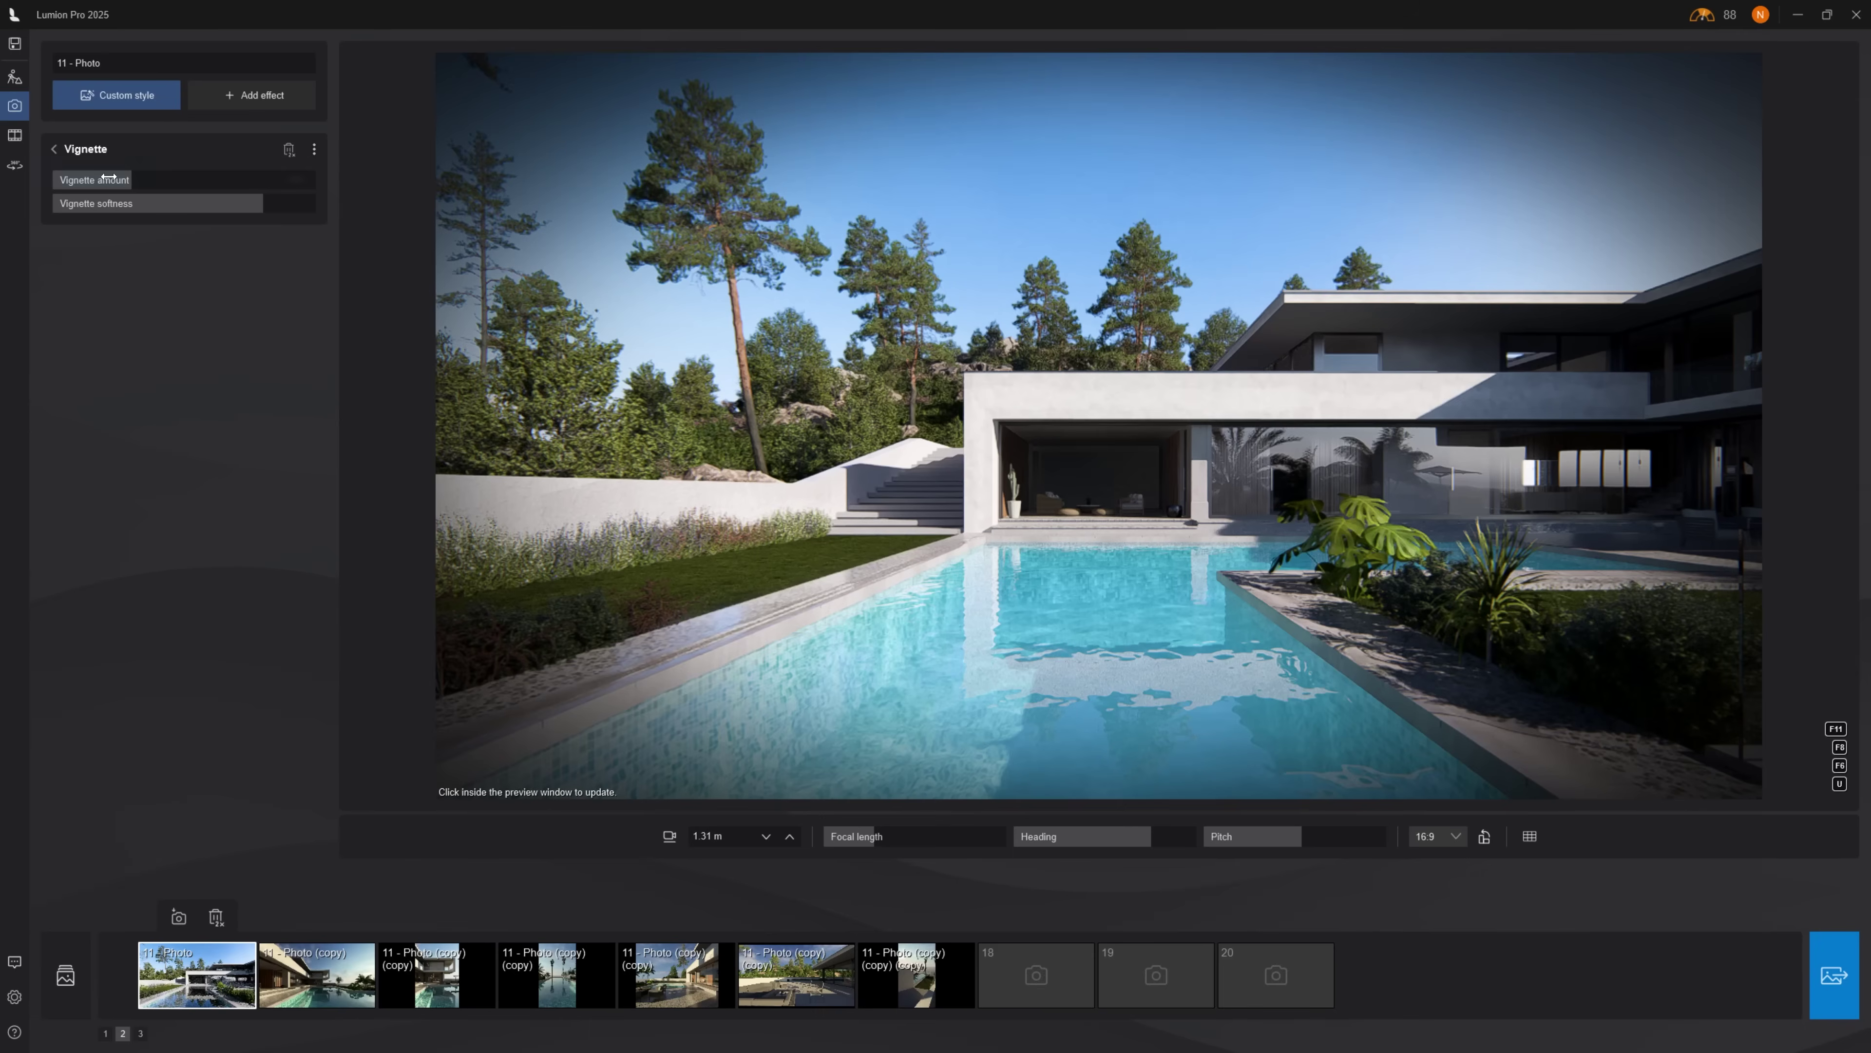
drag(108, 177, 76, 189)
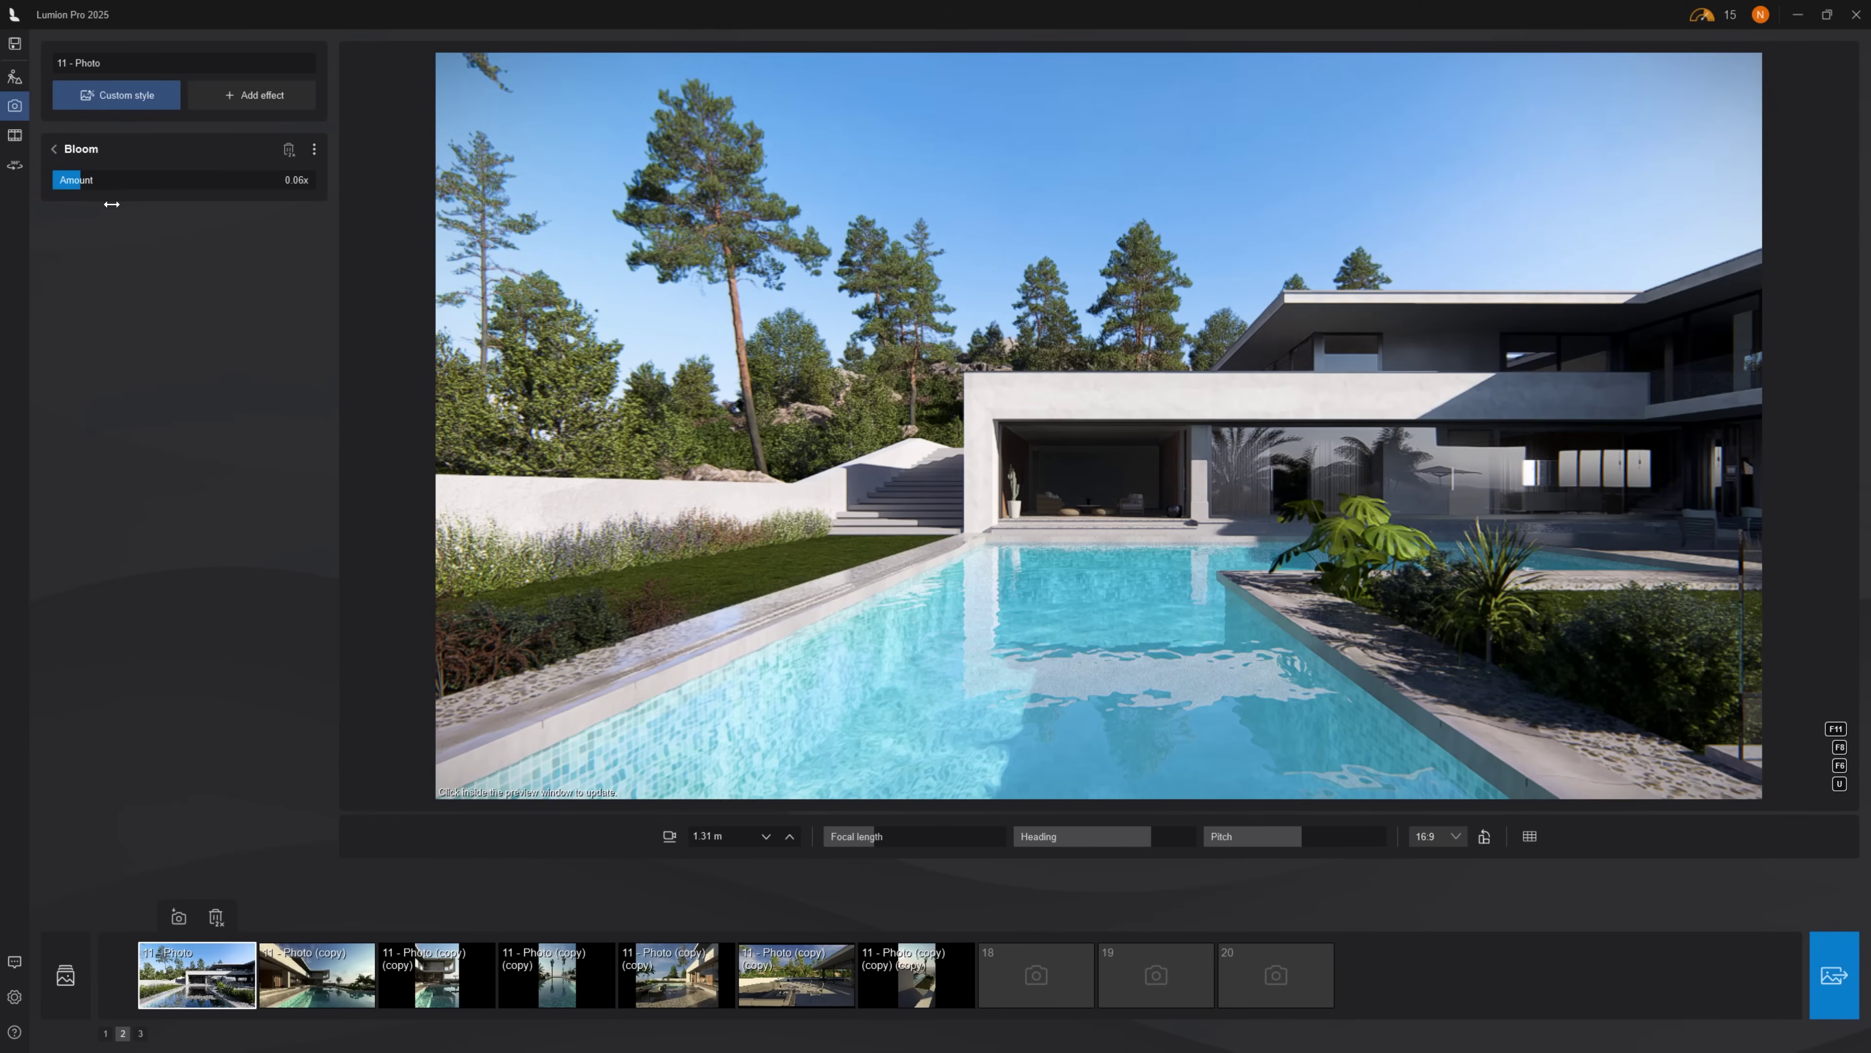
Give photo 11 a subtle Bloom, and reduce the Sharpen effect to a low intensity
mouse_move(111, 204)
mouse_down()
mouse_move(151, 209)
mouse_move(116, 211)
mouse_up()
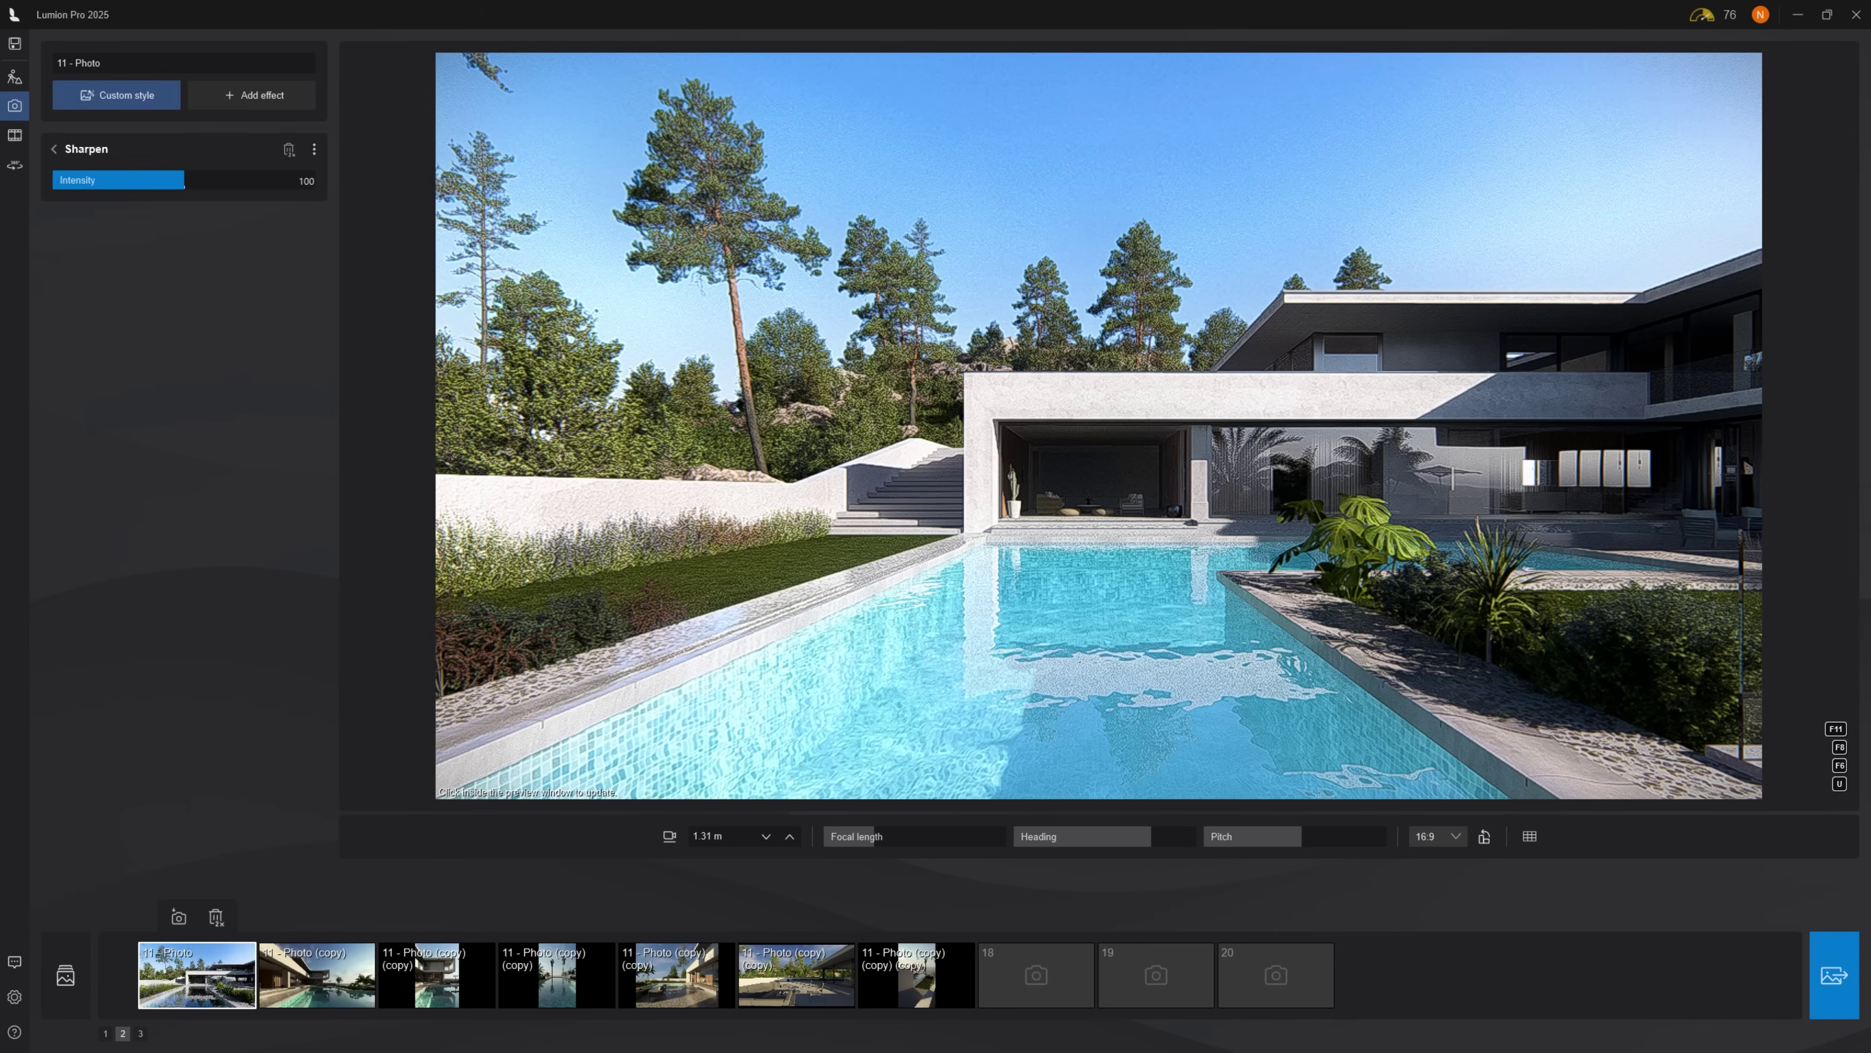
click(306, 181)
text(1)
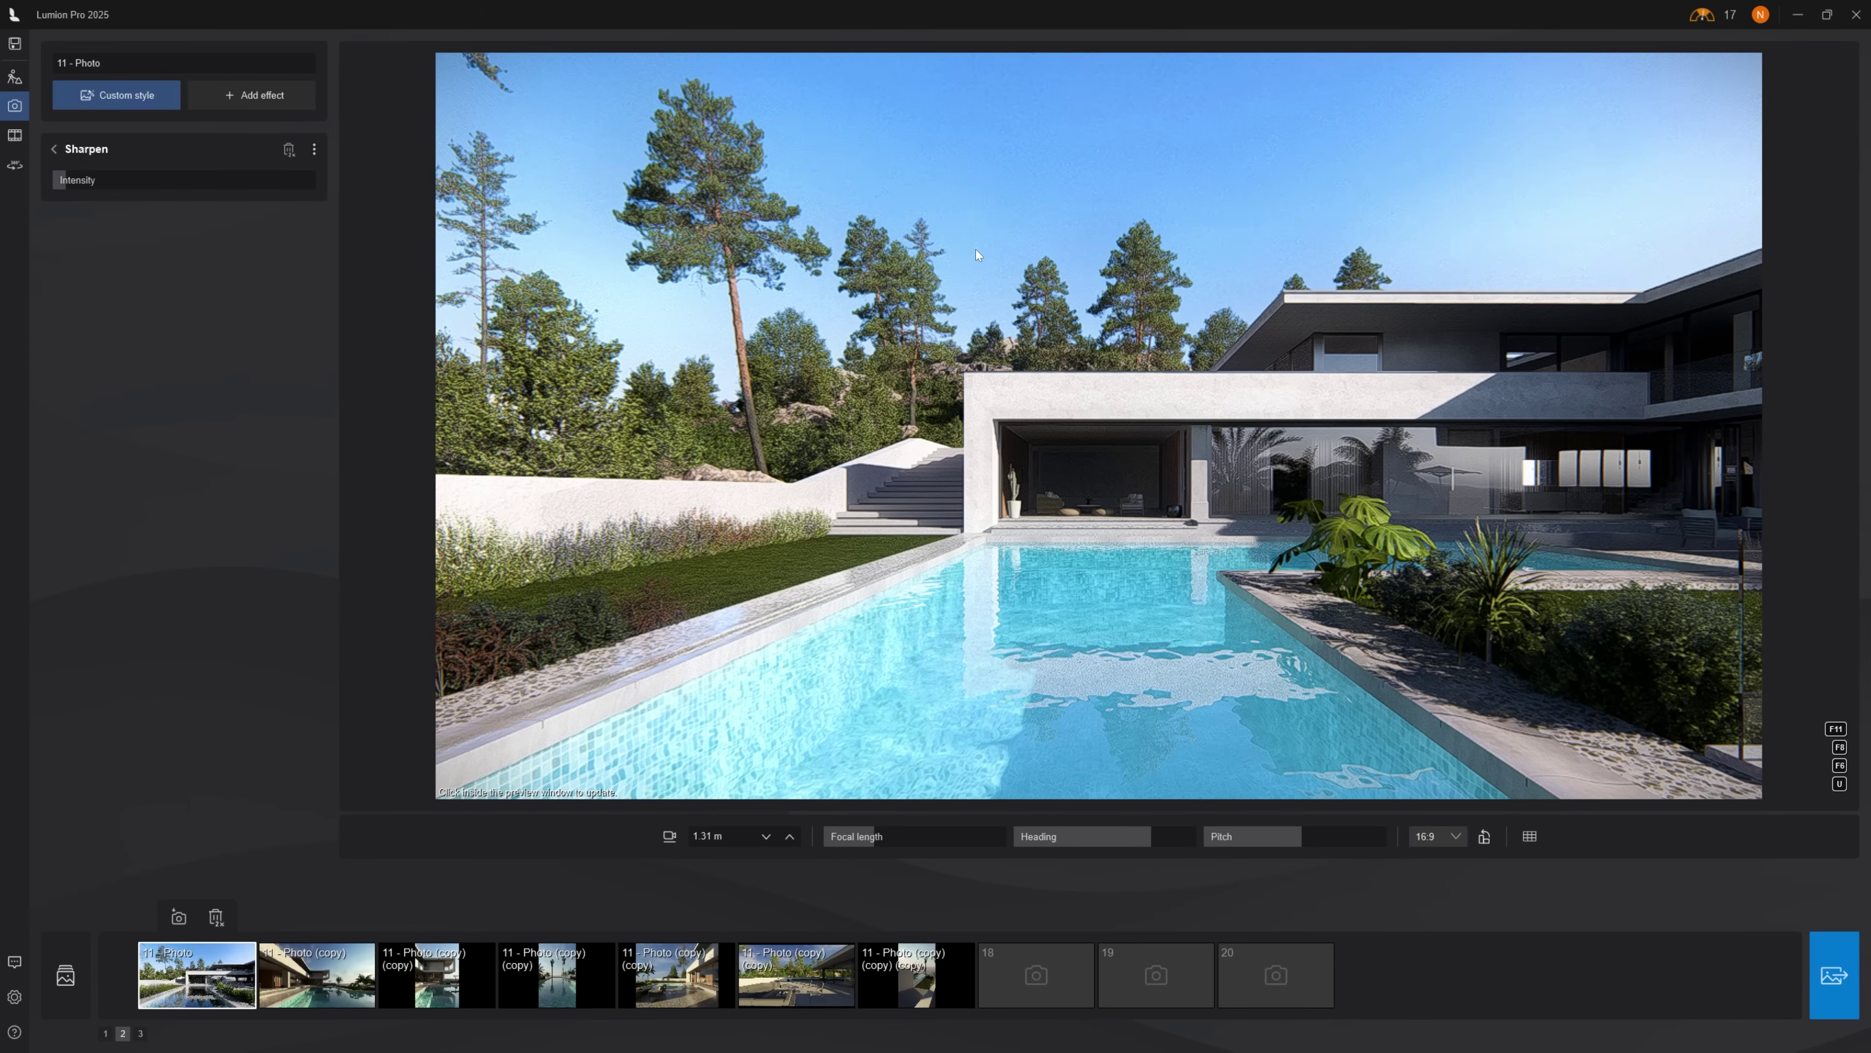
click(976, 251)
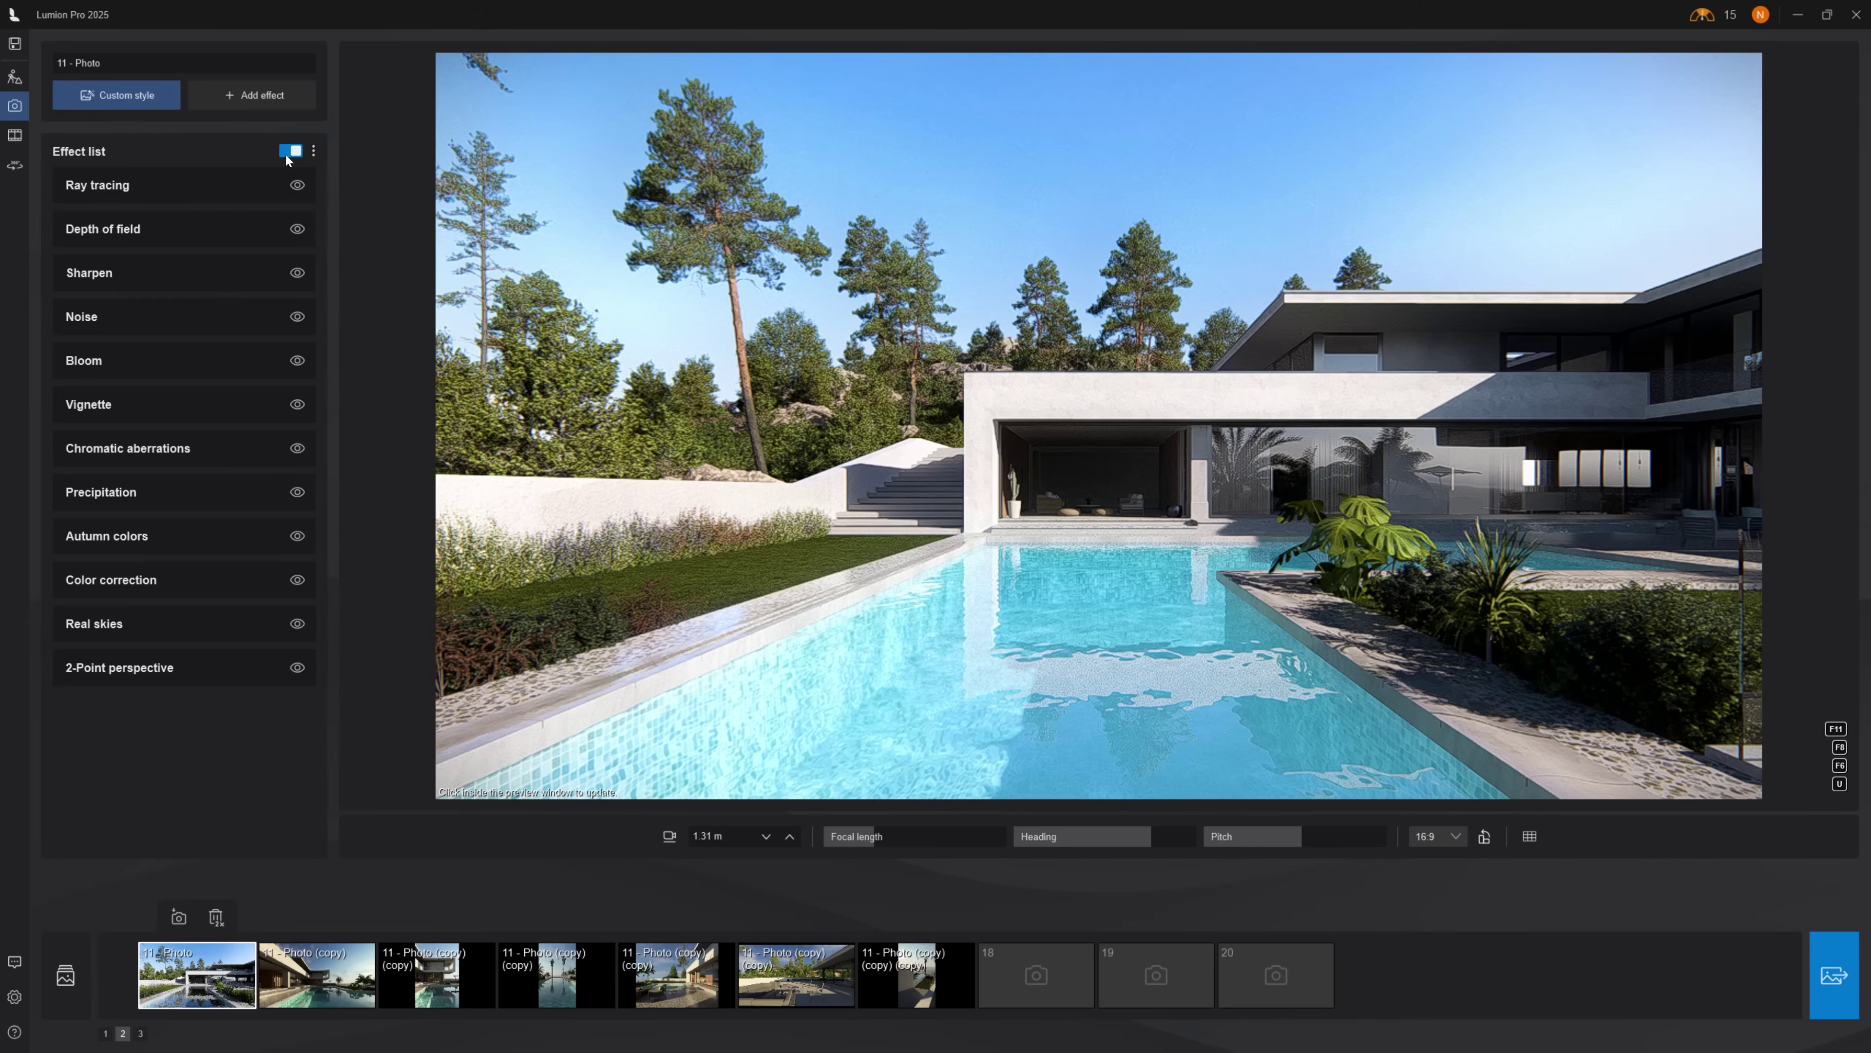
Copy photo 11's full effect list and paste it onto the first photo copy beside it
click(315, 151)
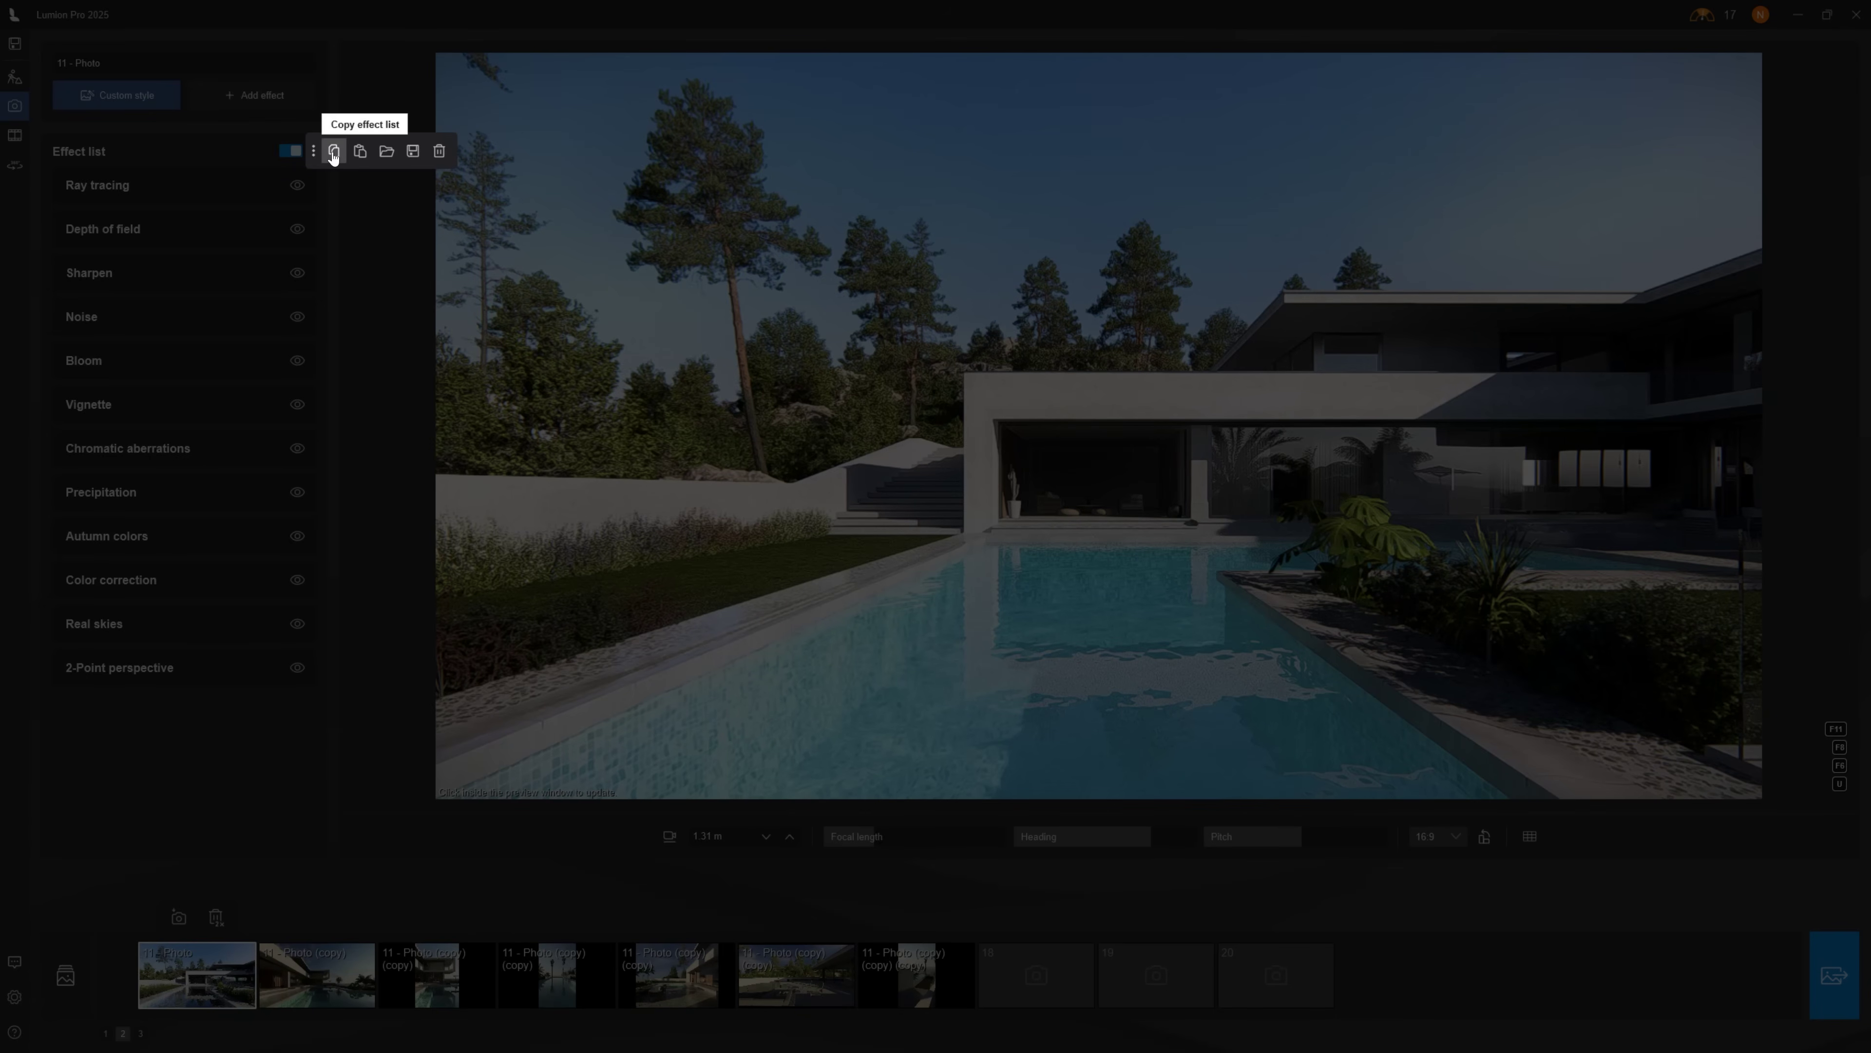
click(334, 152)
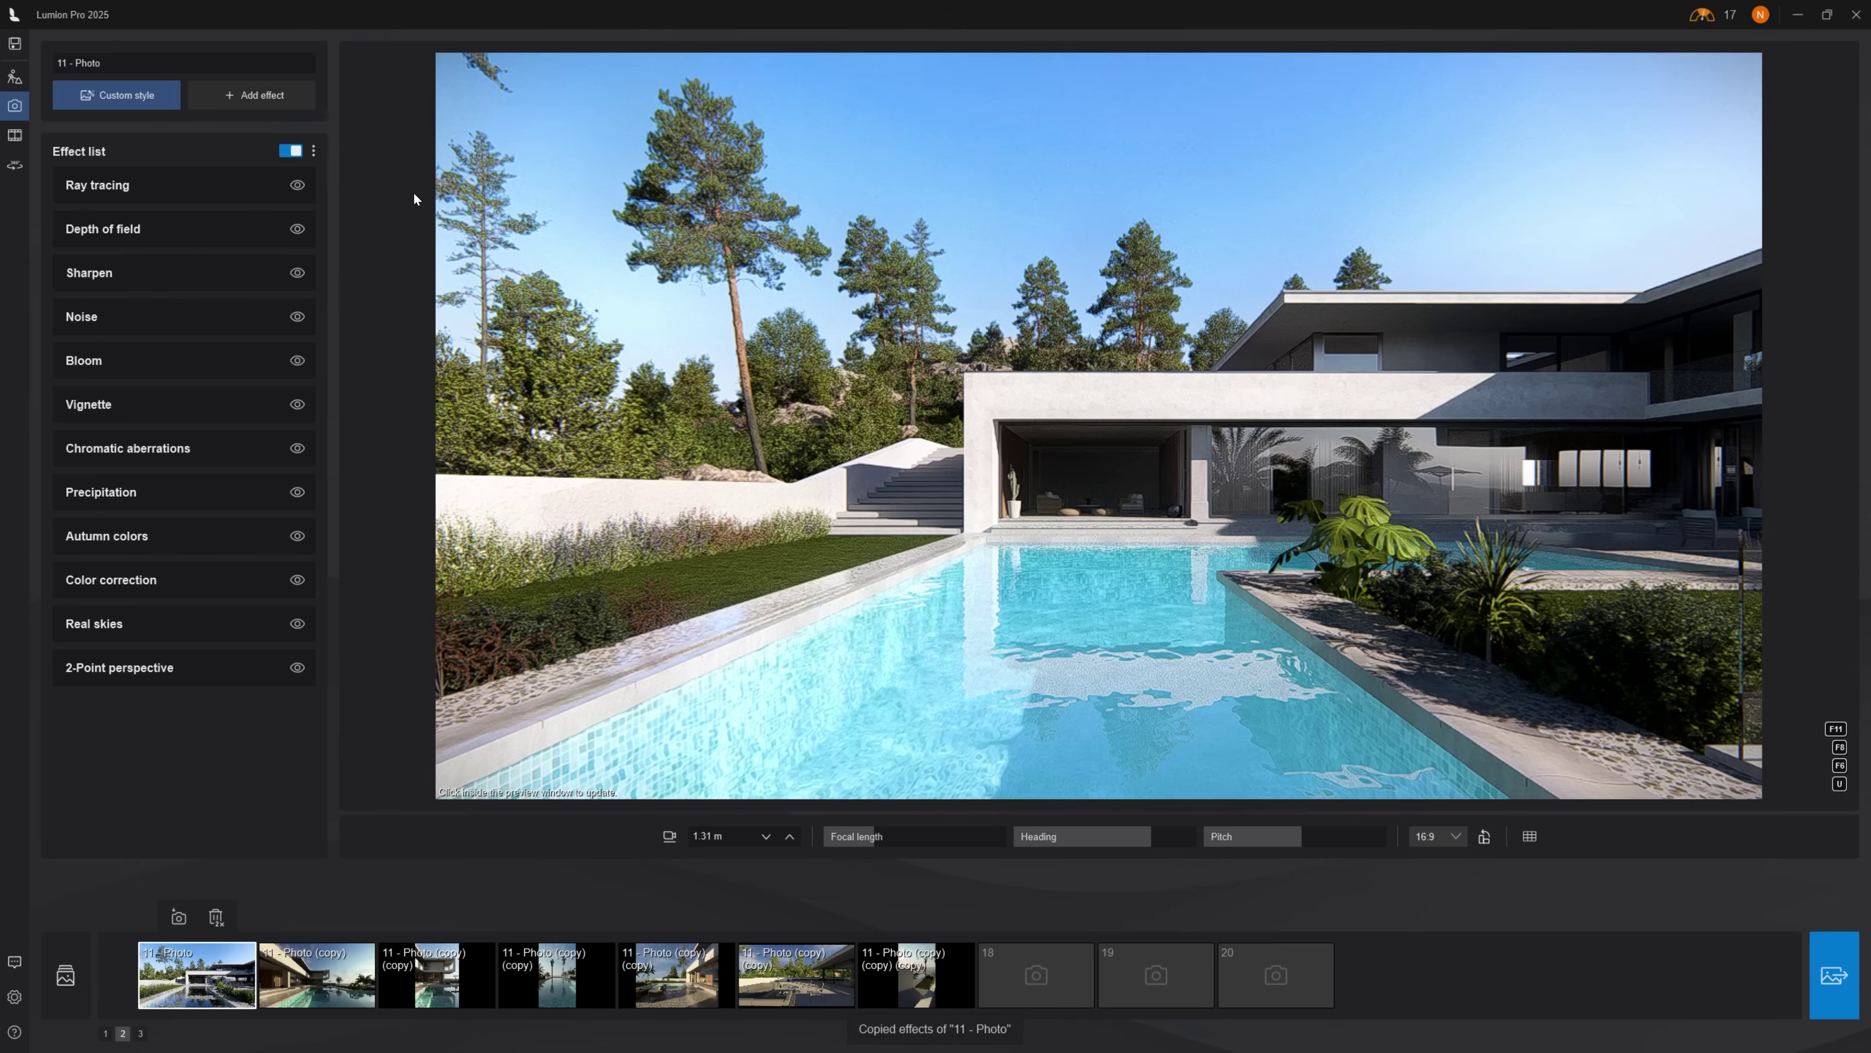
click(298, 981)
click(315, 151)
click(359, 154)
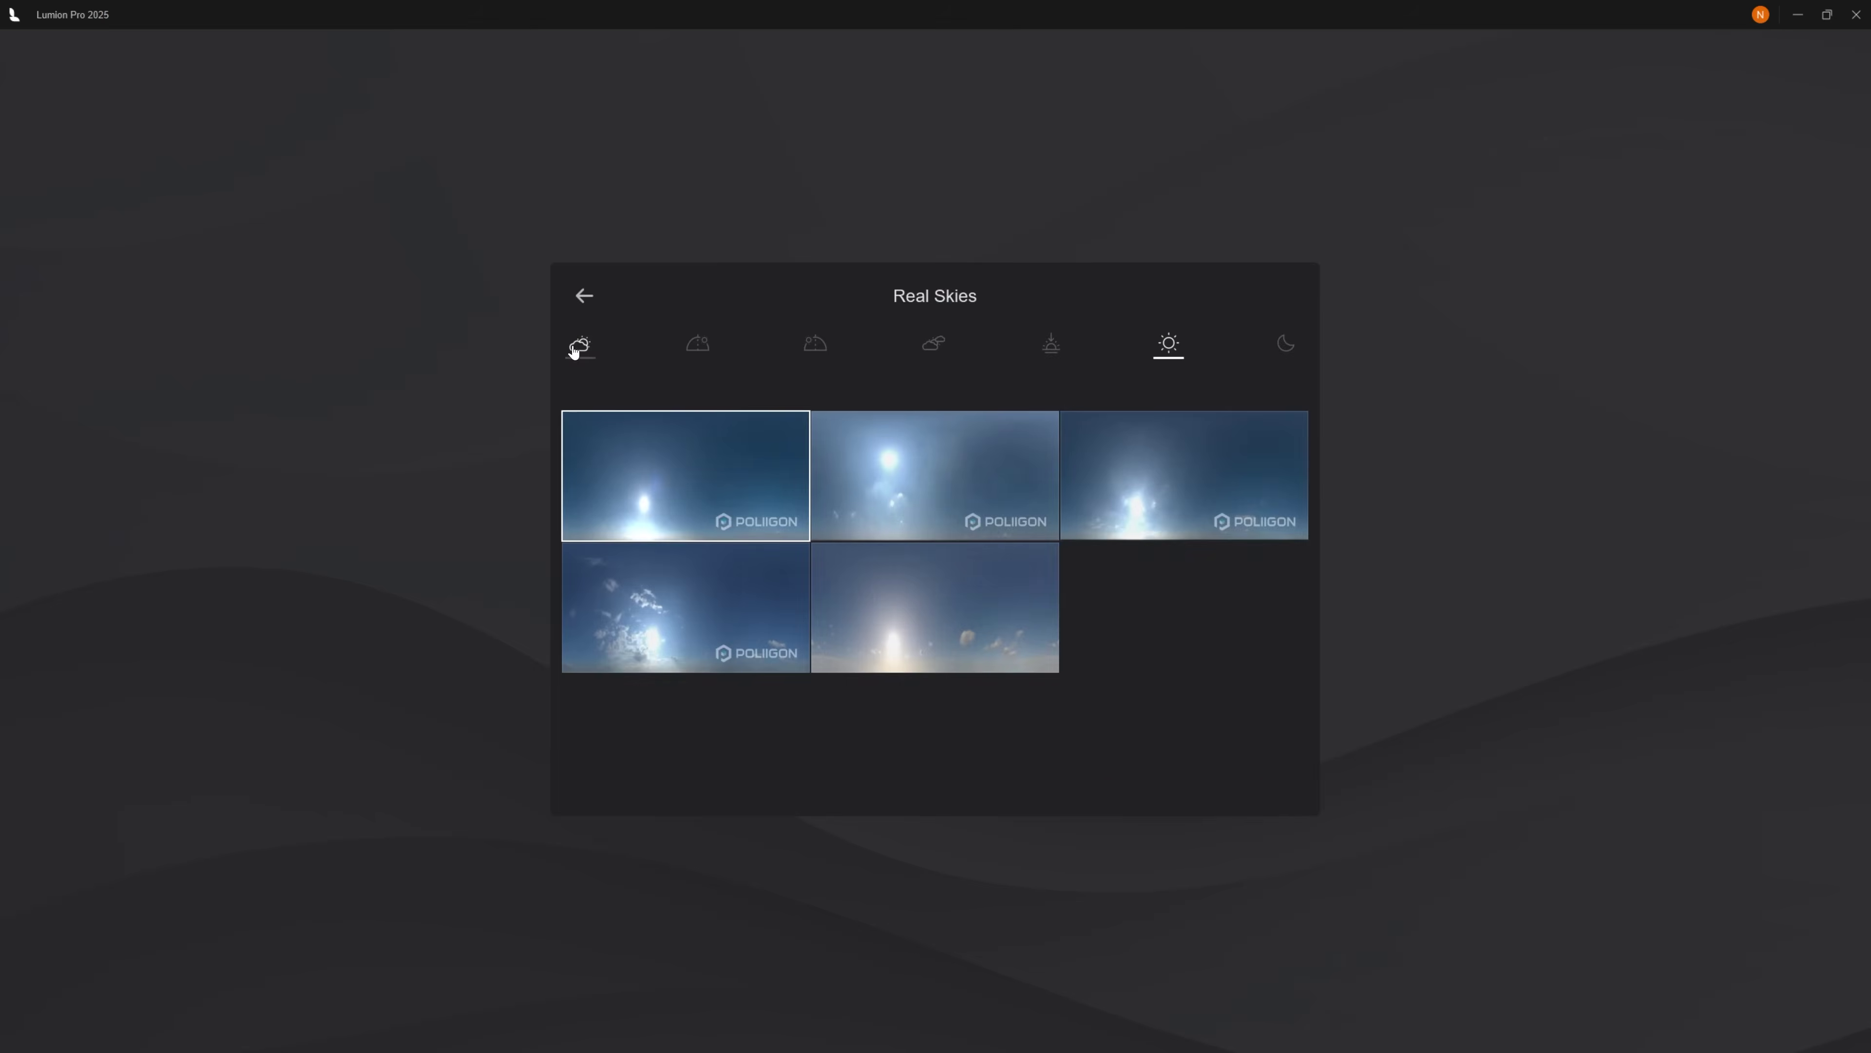
Apply a cloudy real sky to the new copy of the pool view and add the RT Volumetrics effect to it
click(576, 348)
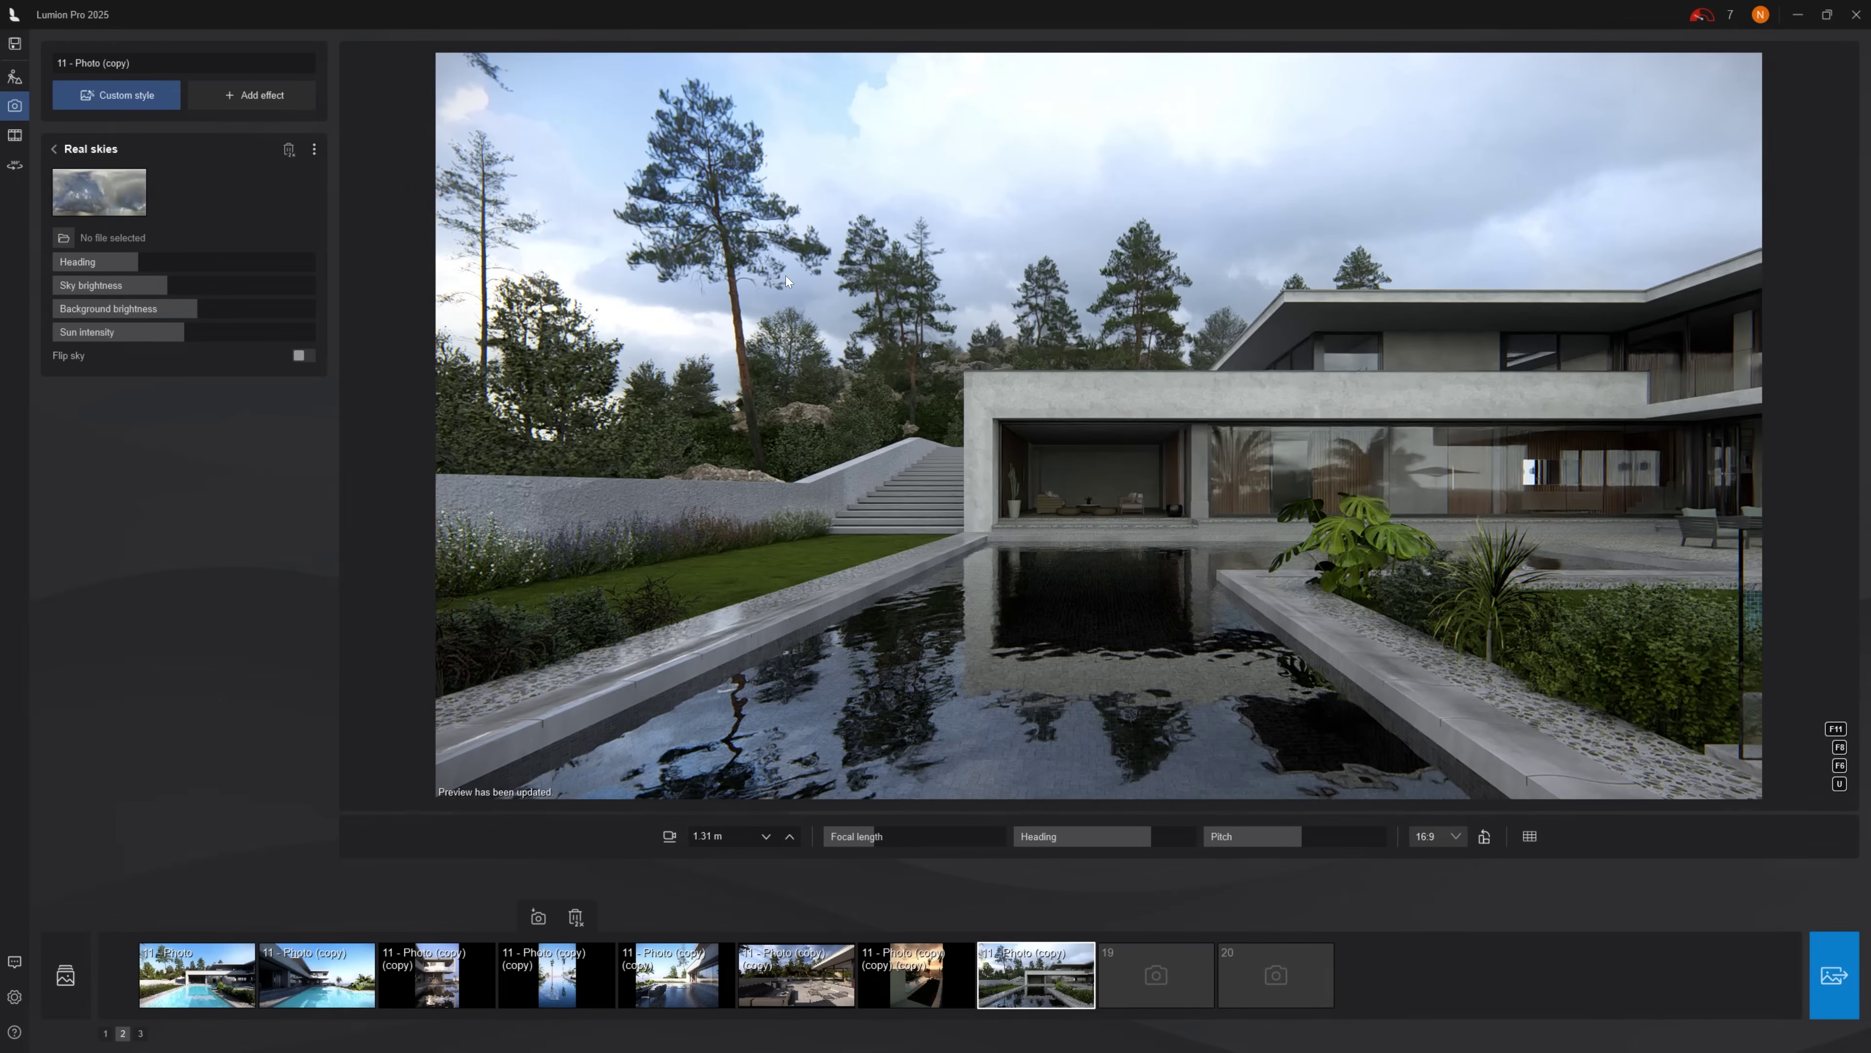
click(230, 104)
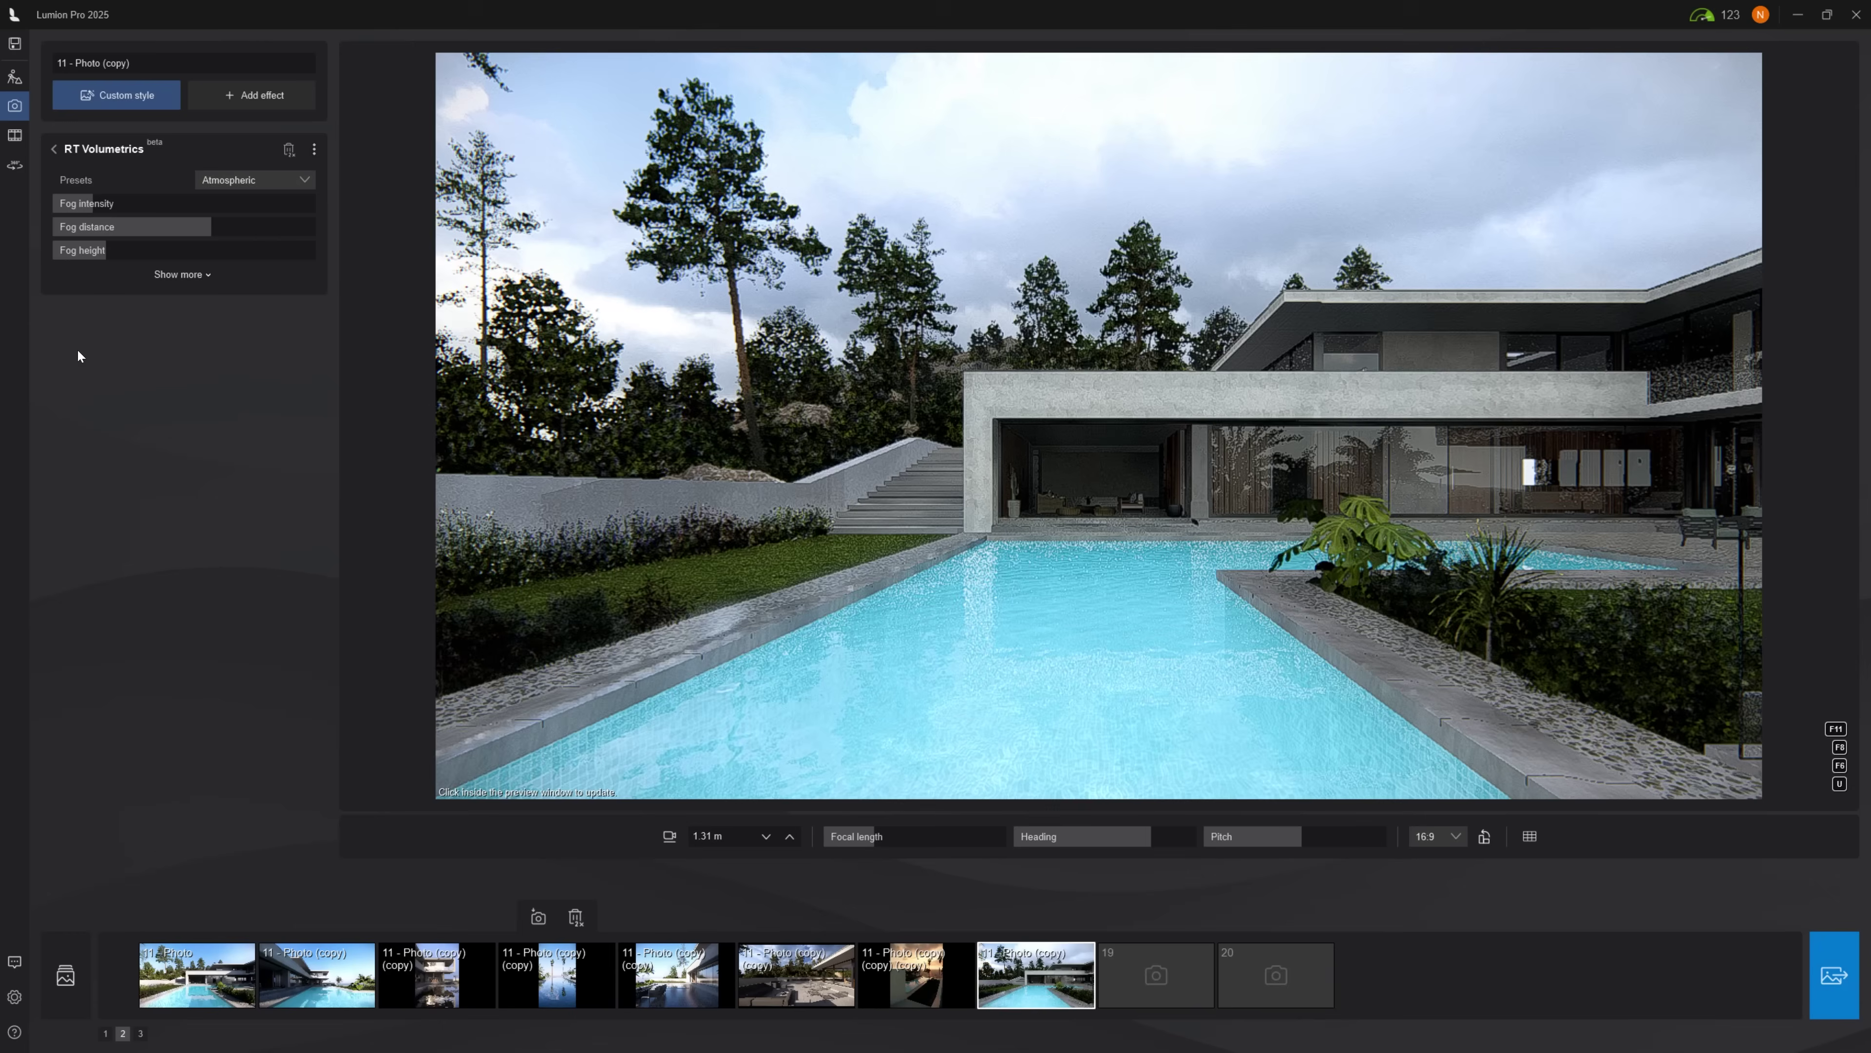
Thicken the RT Volumetrics fog on the overcast pool photo by raising its intensity and height and shortening its distance
click(177, 273)
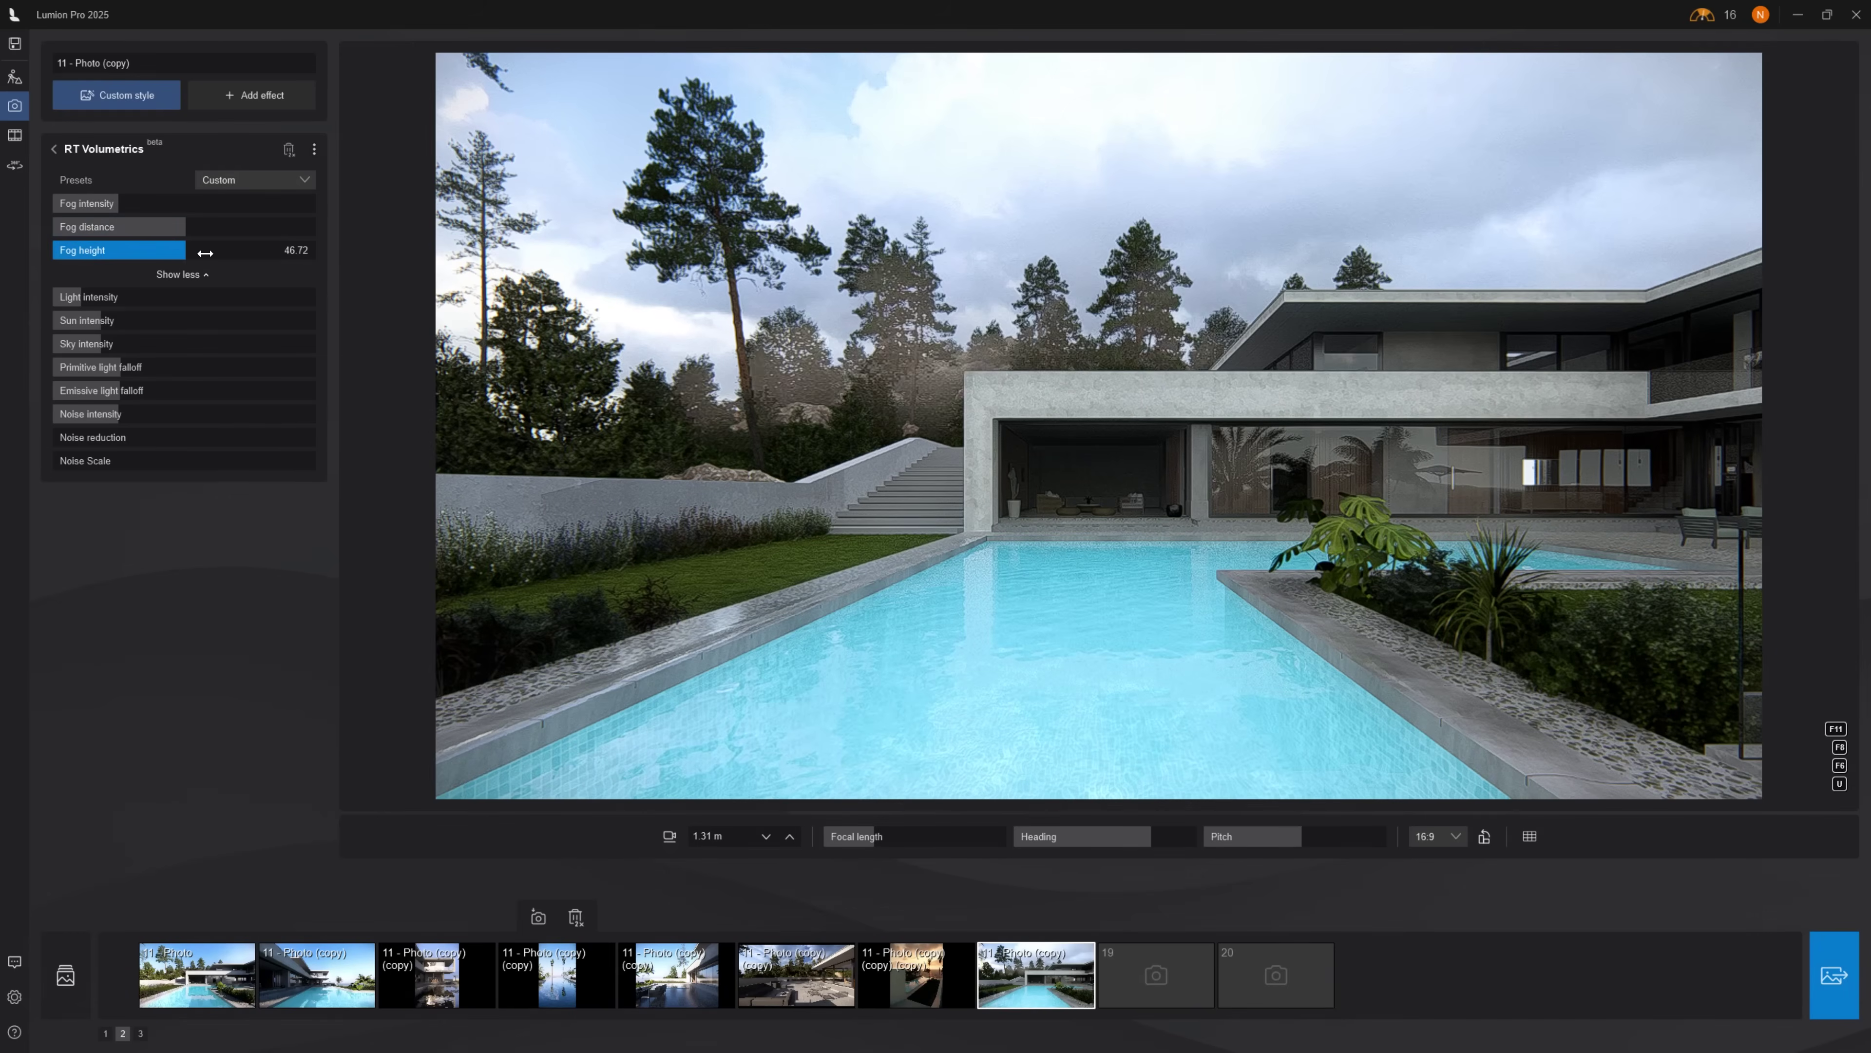
drag(205, 253, 206, 251)
drag(119, 203, 266, 204)
drag(186, 226, 141, 224)
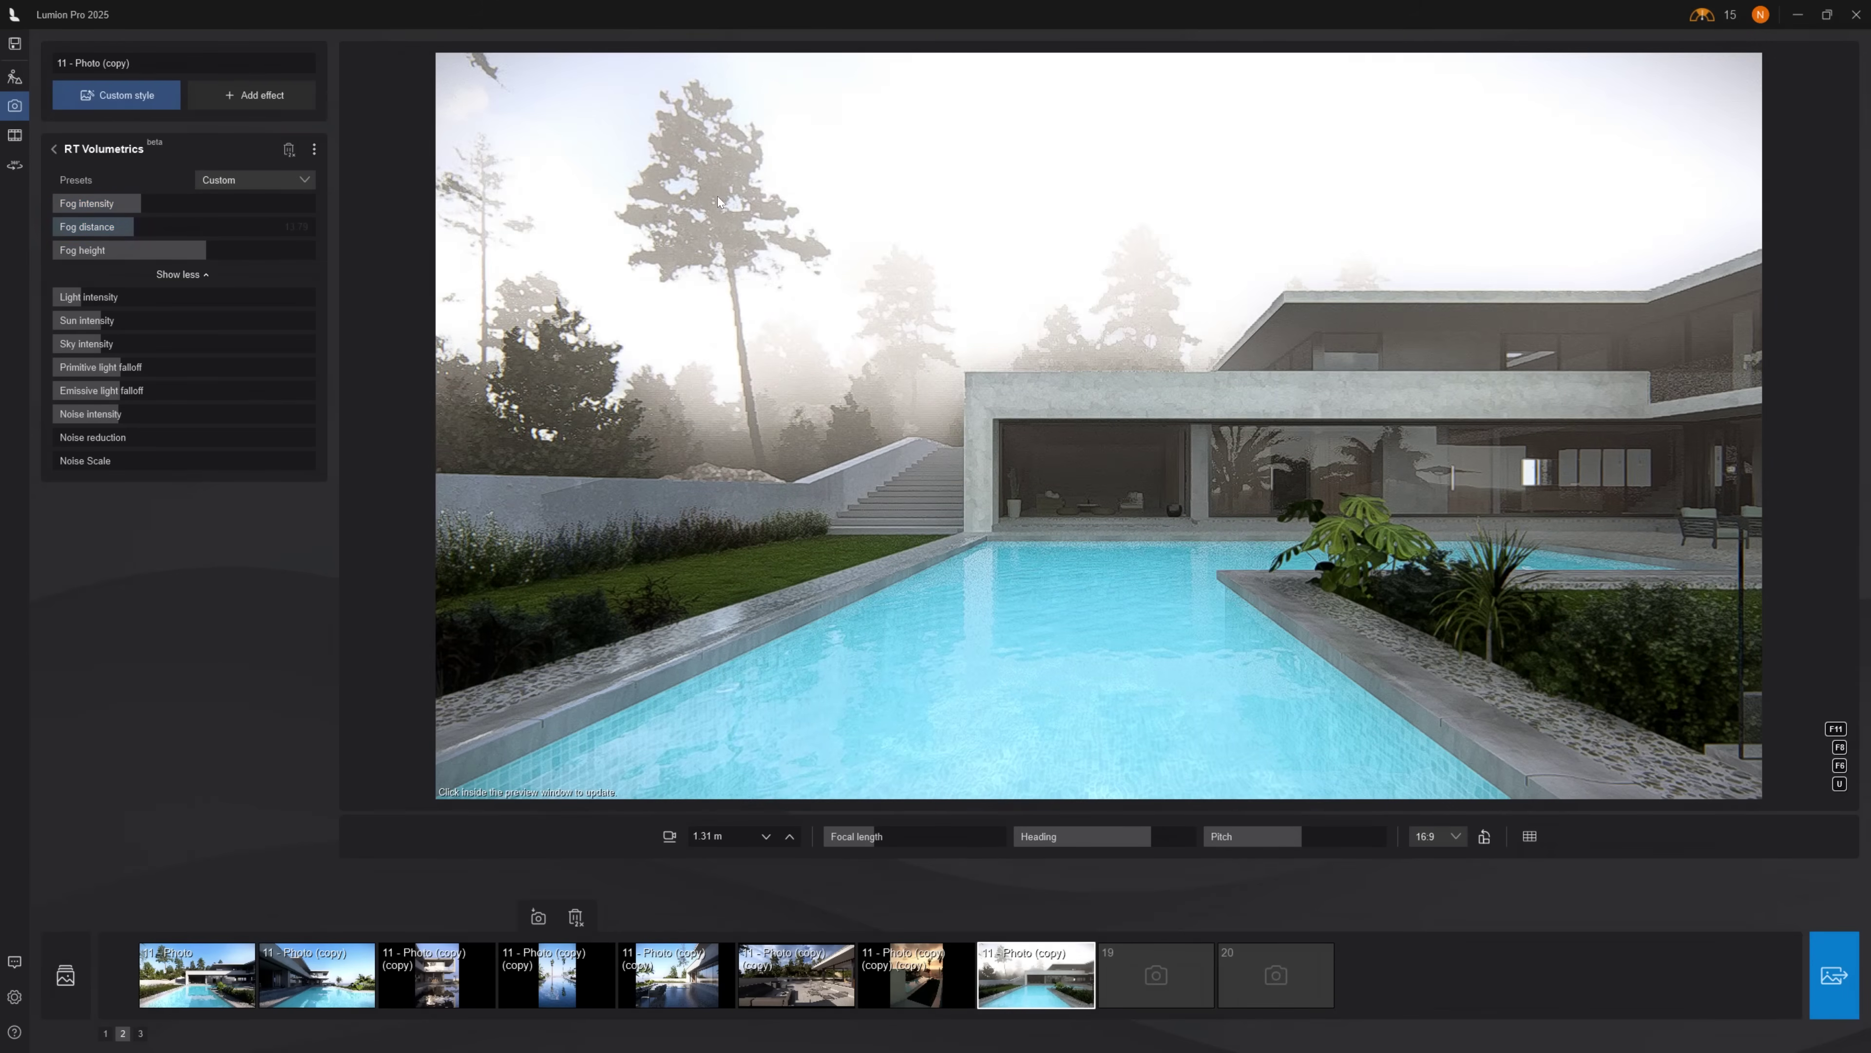
Fine-tune the volumetric fog's sun and sky intensity, and adjust its noise settings
drag(221, 299, 241, 297)
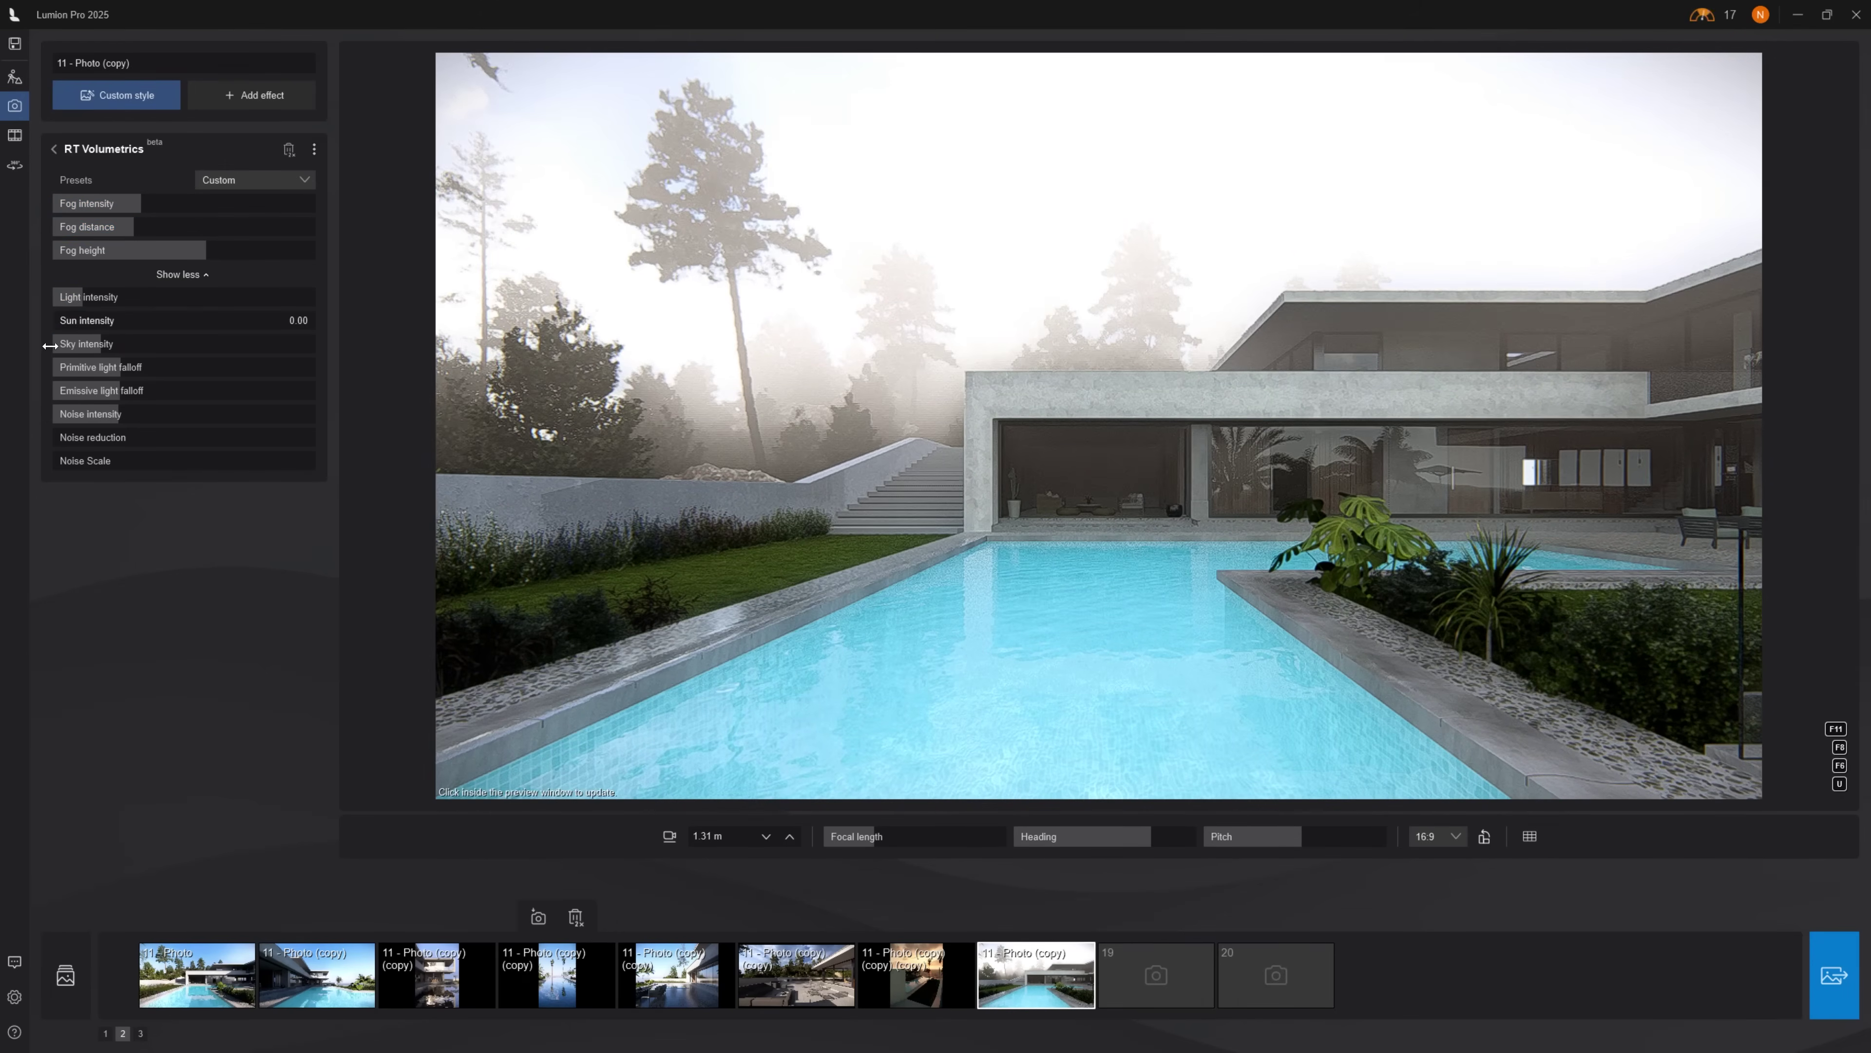
drag(131, 346, 295, 354)
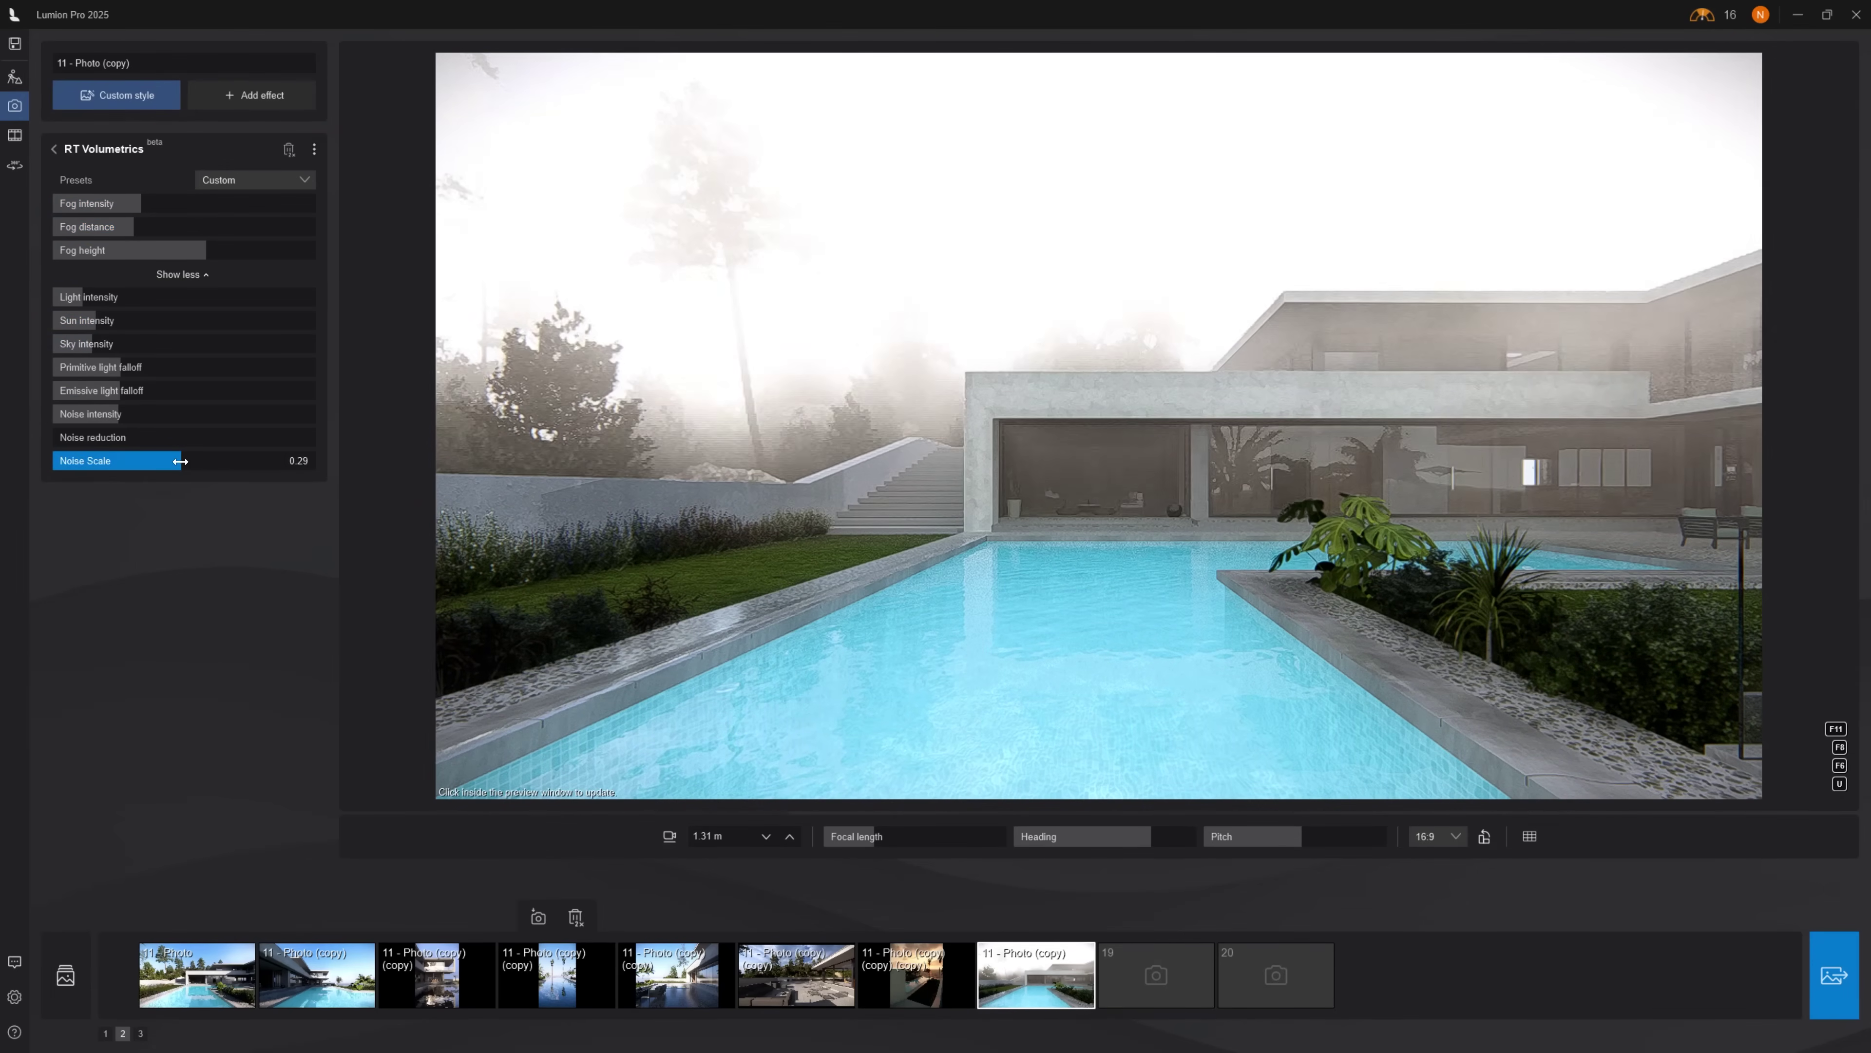
click(111, 437)
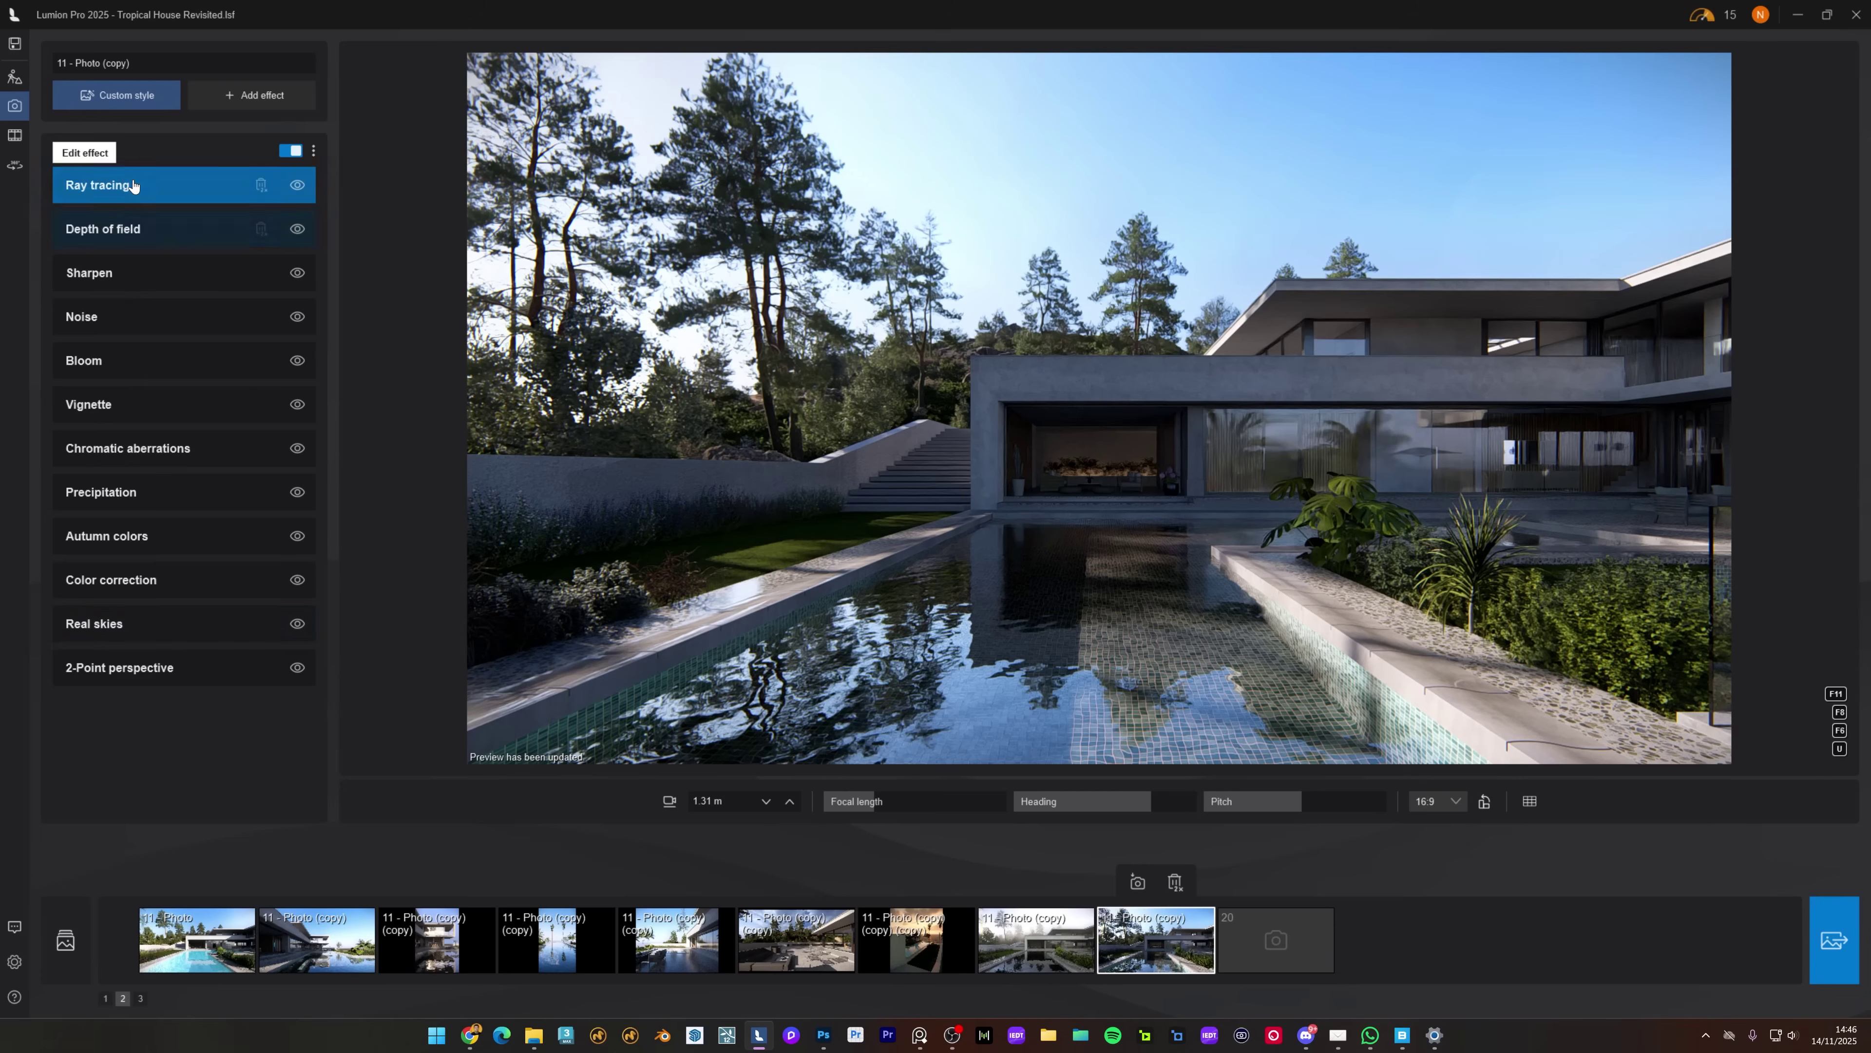
Adjust the Ray tracing sample count of the clear-sky pool photo copy, and enable AI Upscale for its render
click(110, 184)
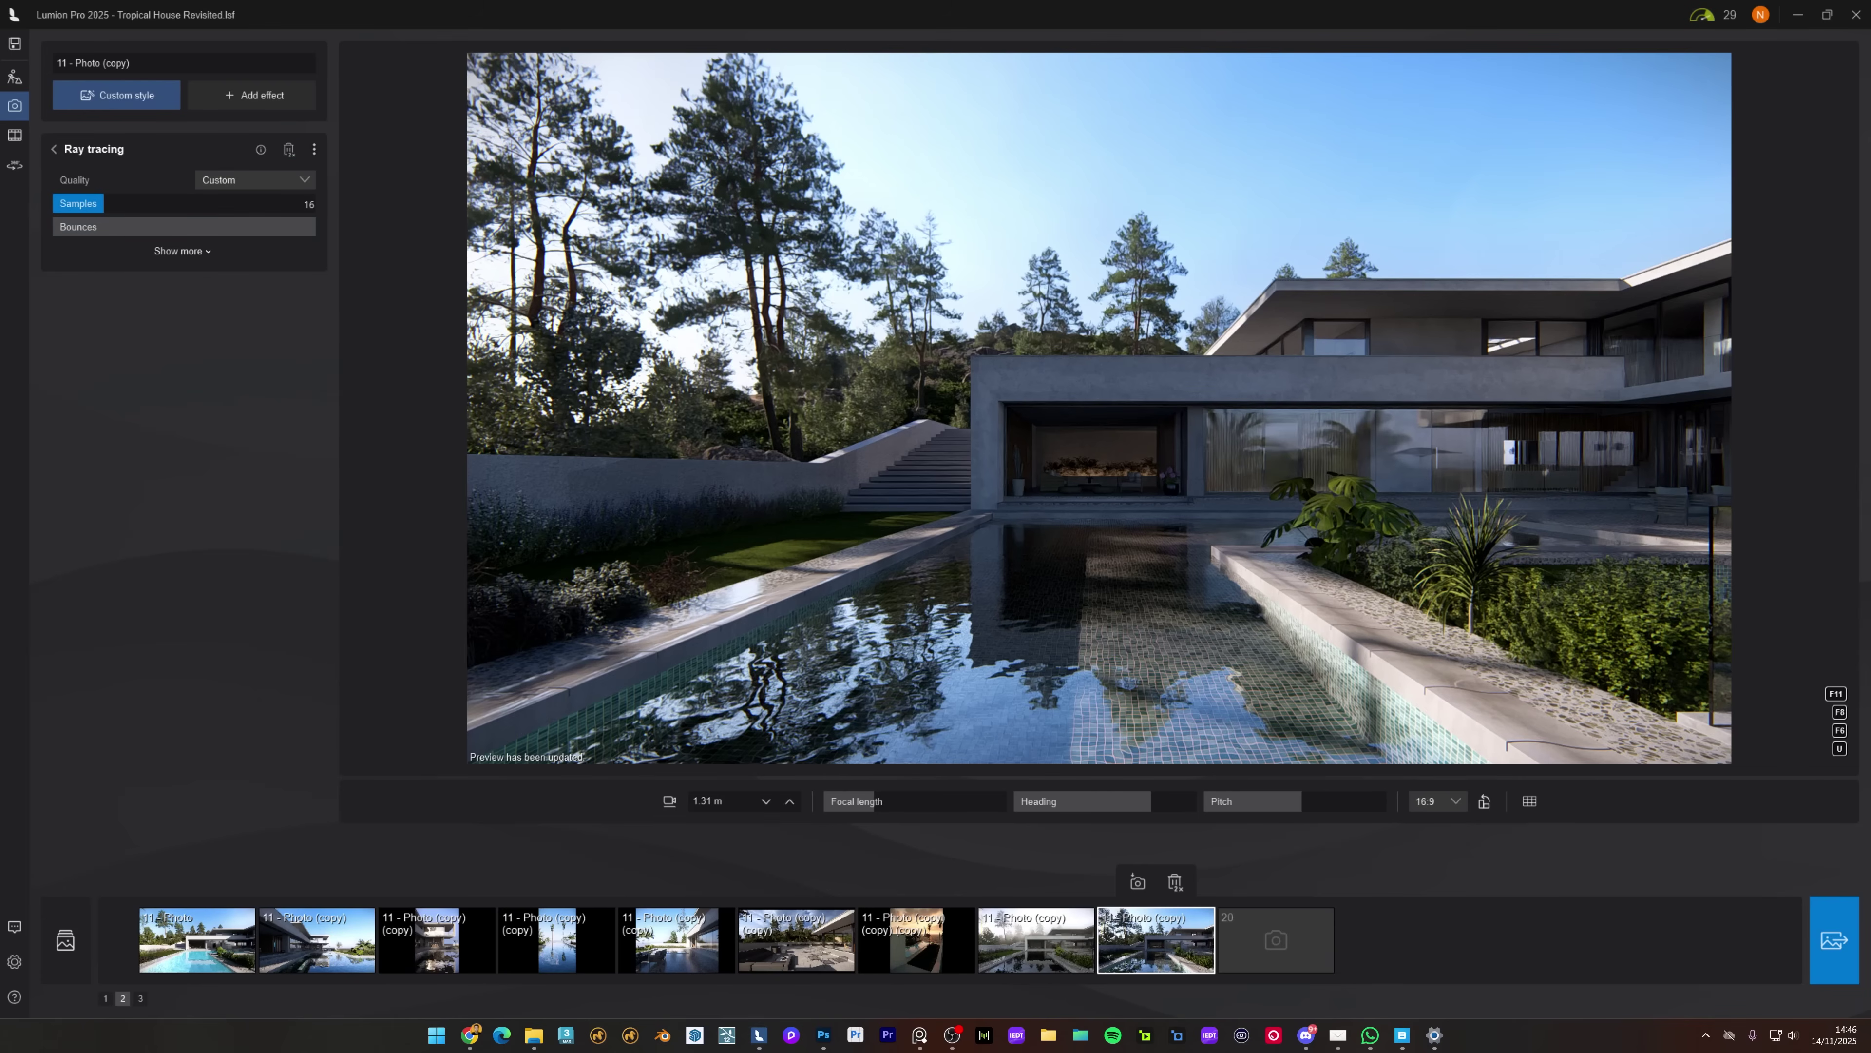
key(Return)
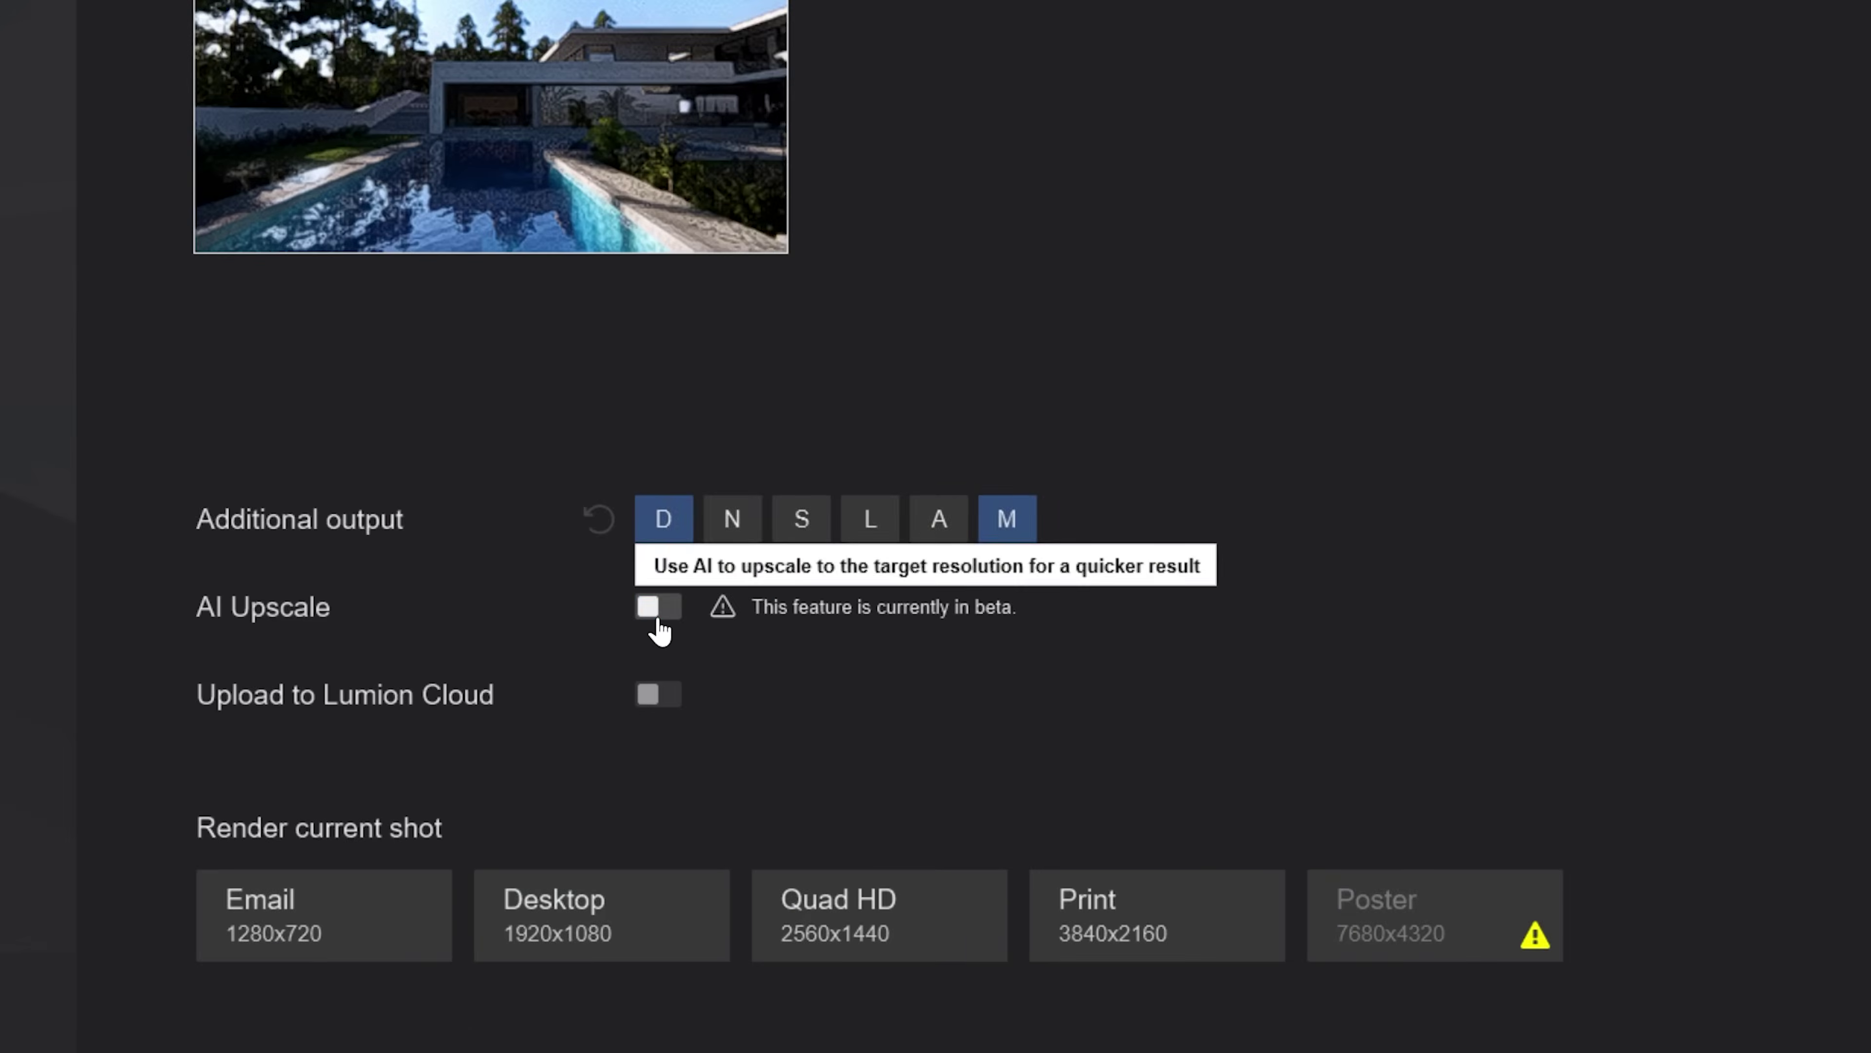
click(755, 655)
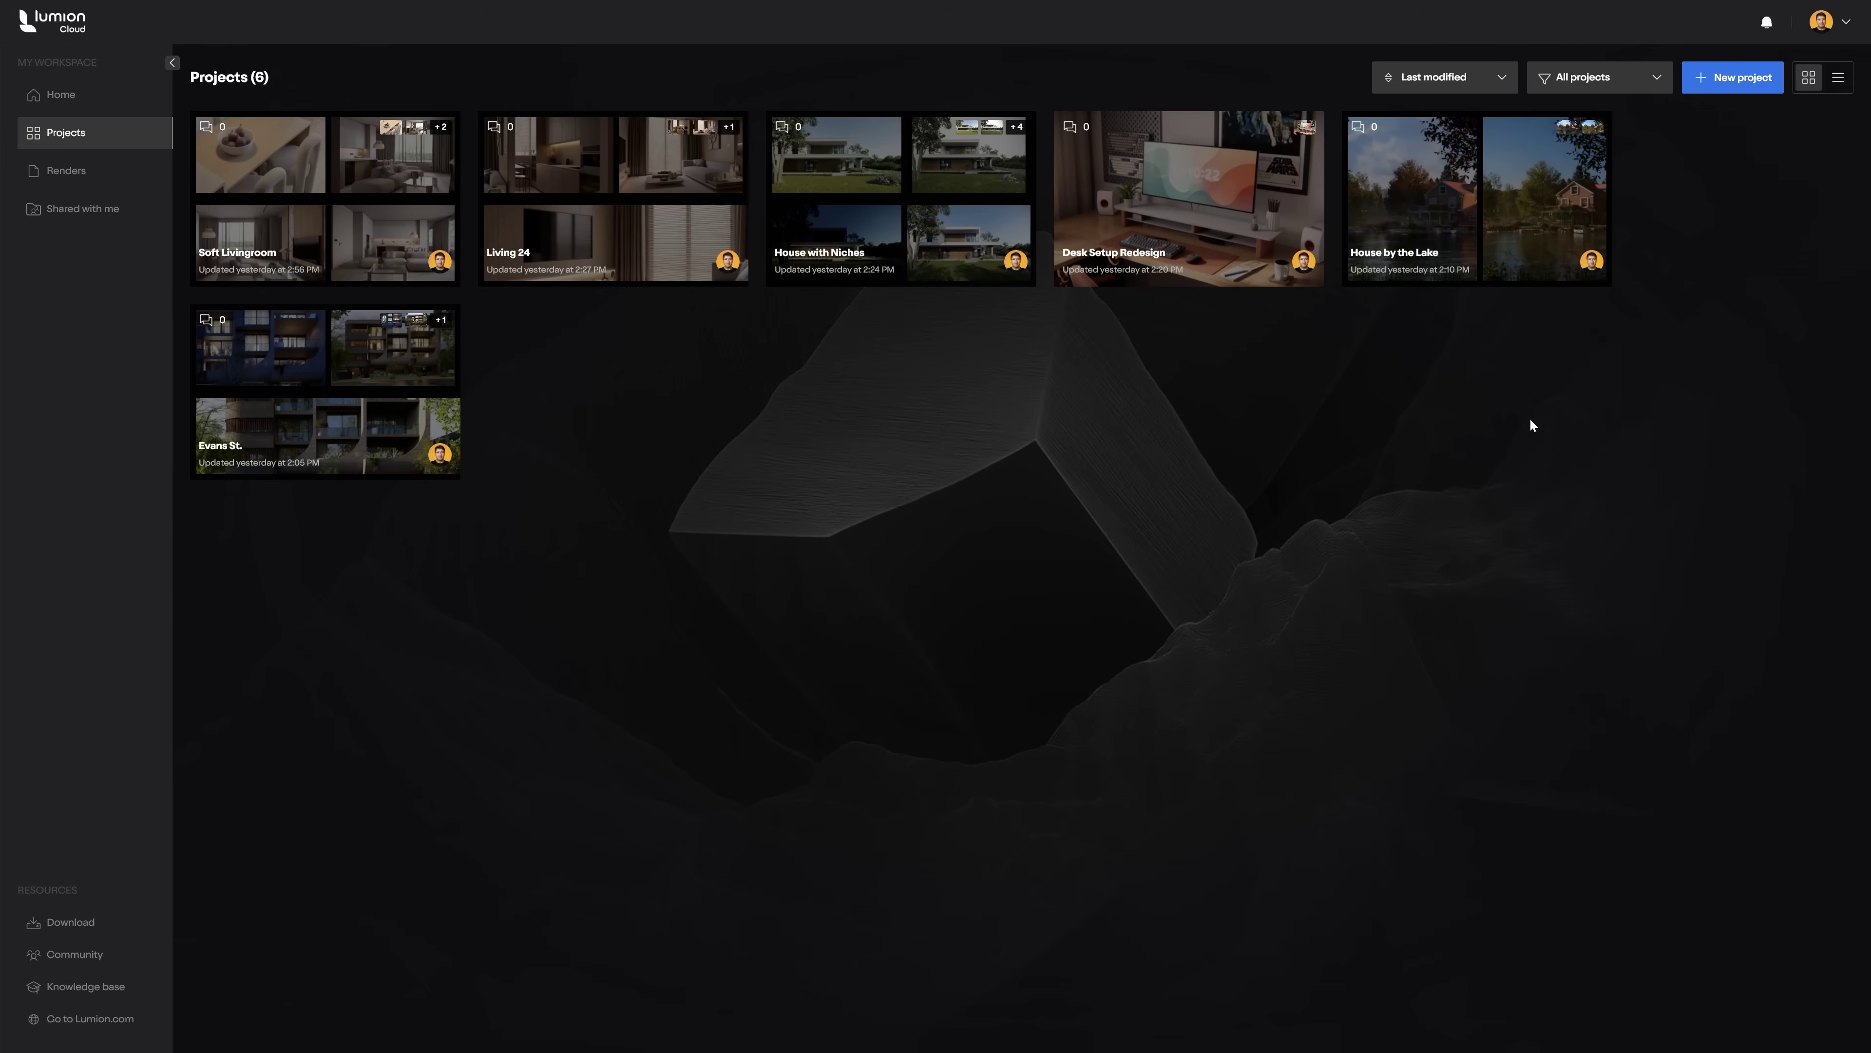
Switch to Lumion Cloud, start a new project, and look around the Main View gallery panorama
click(1733, 76)
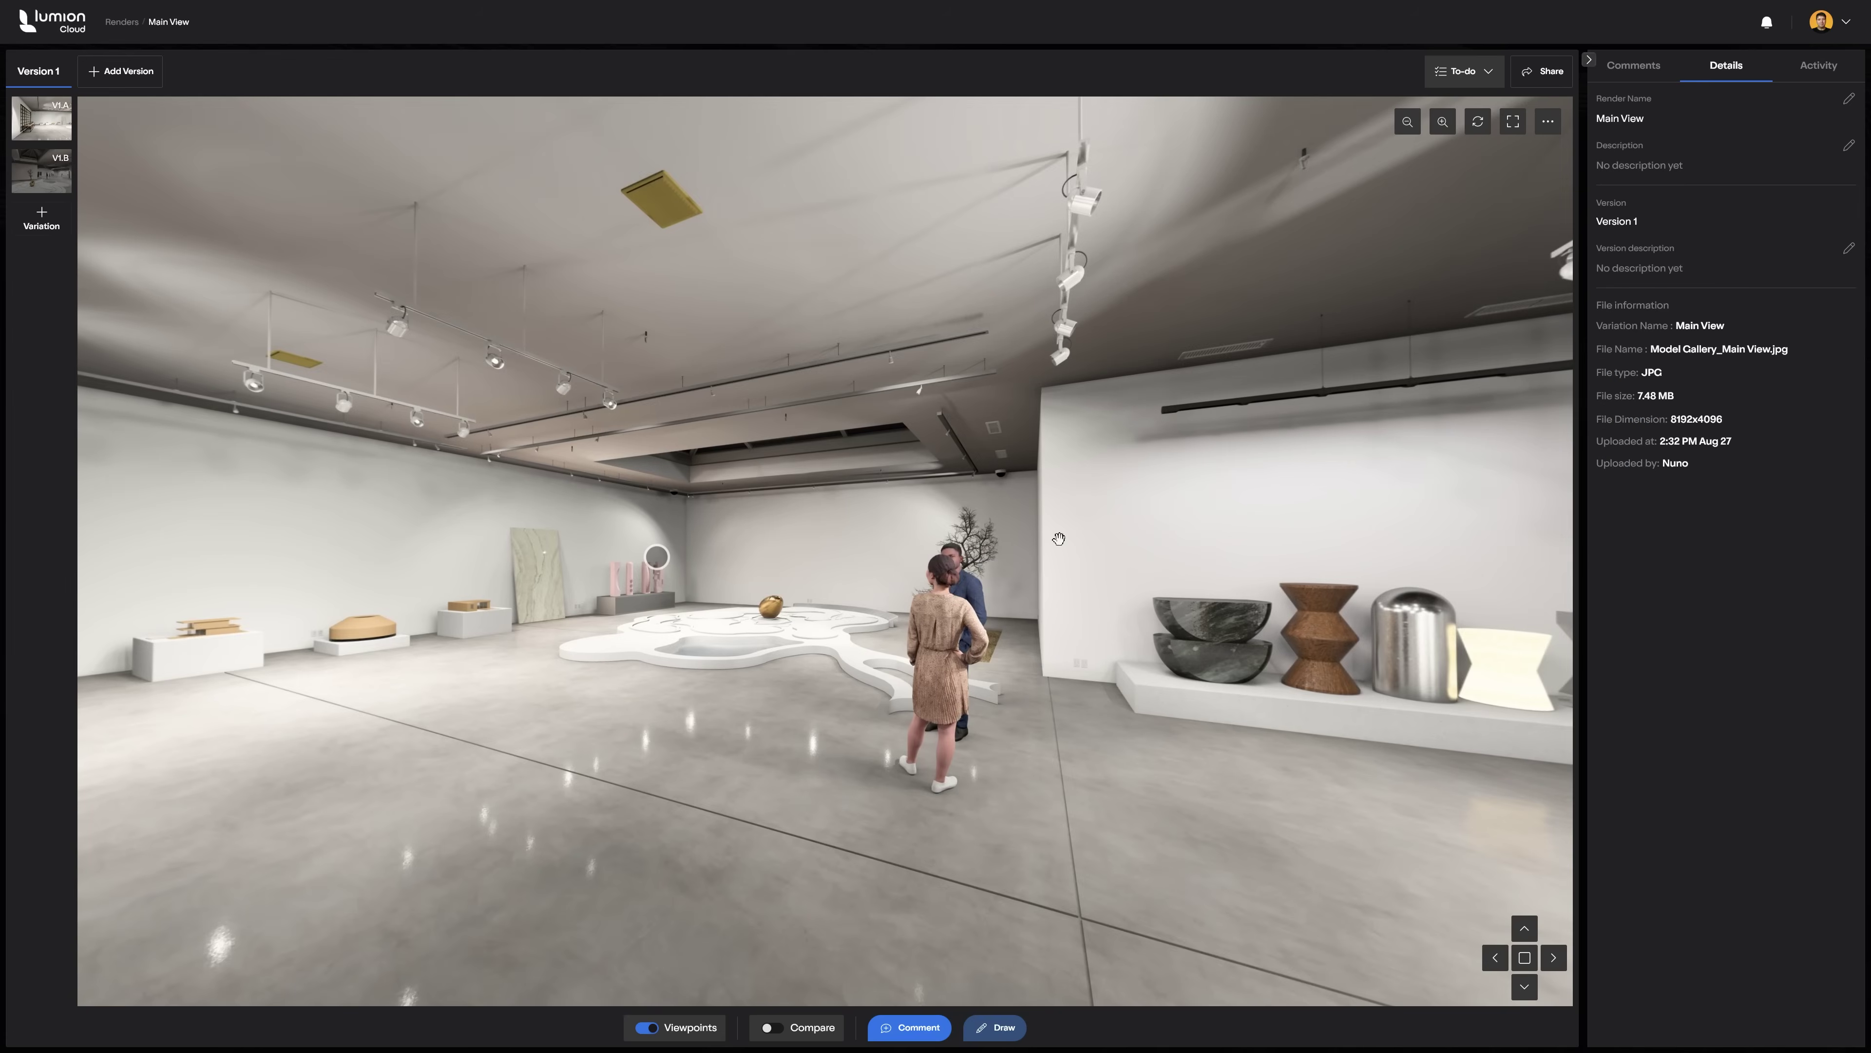
drag(1058, 539, 481, 376)
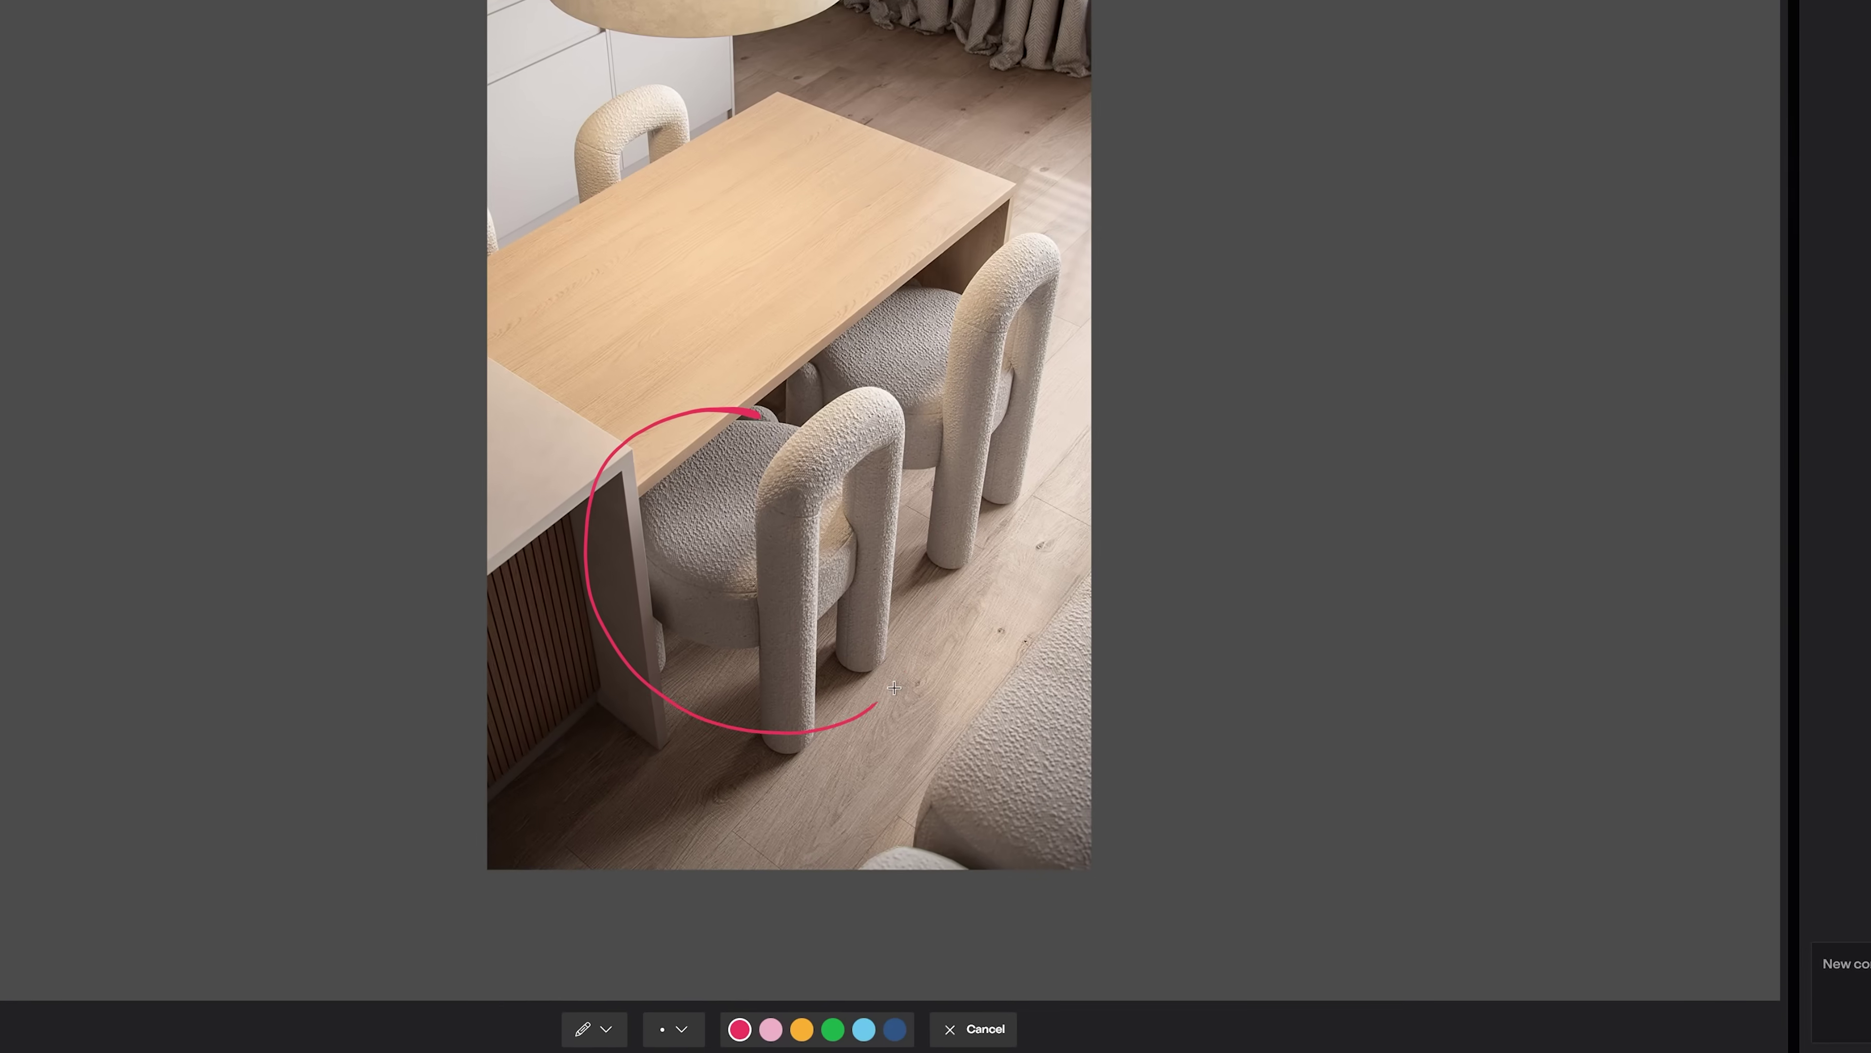
Circle the front dining chair in red on the render, and open the access role choice for the invited user
drag(894, 687, 763, 416)
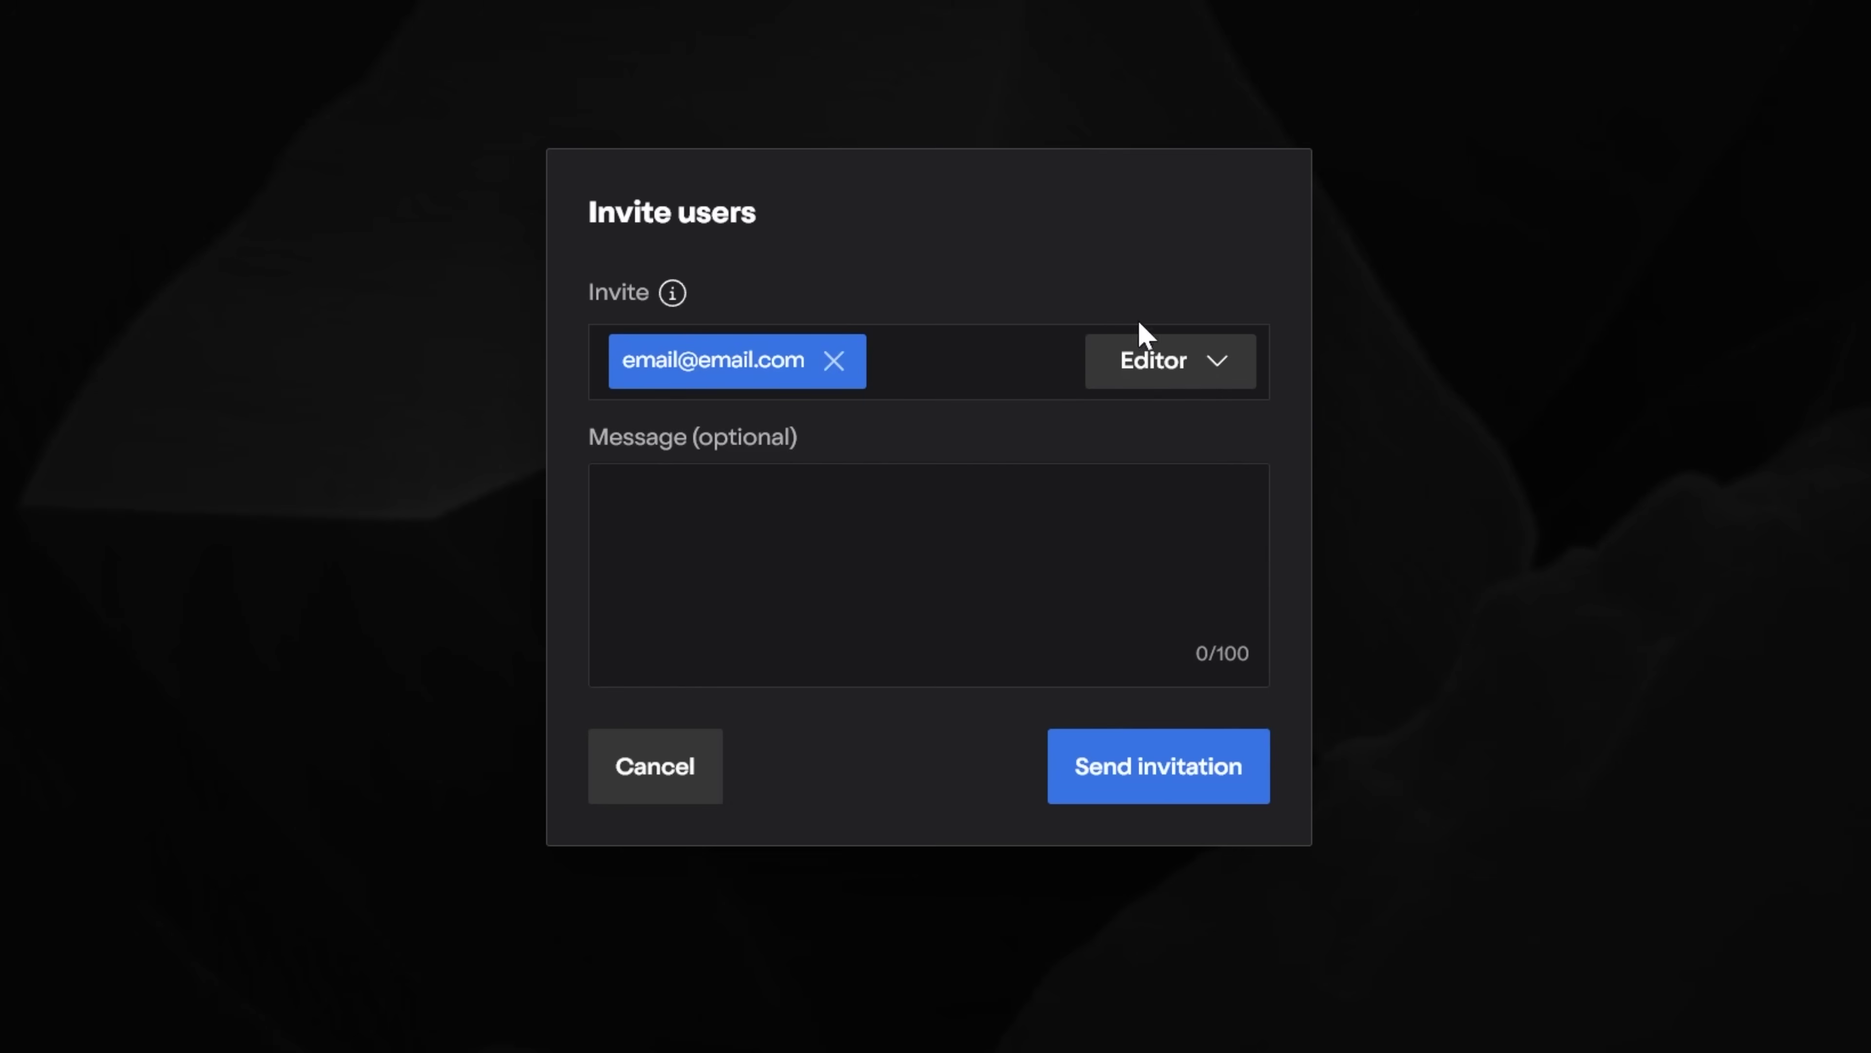
click(1174, 368)
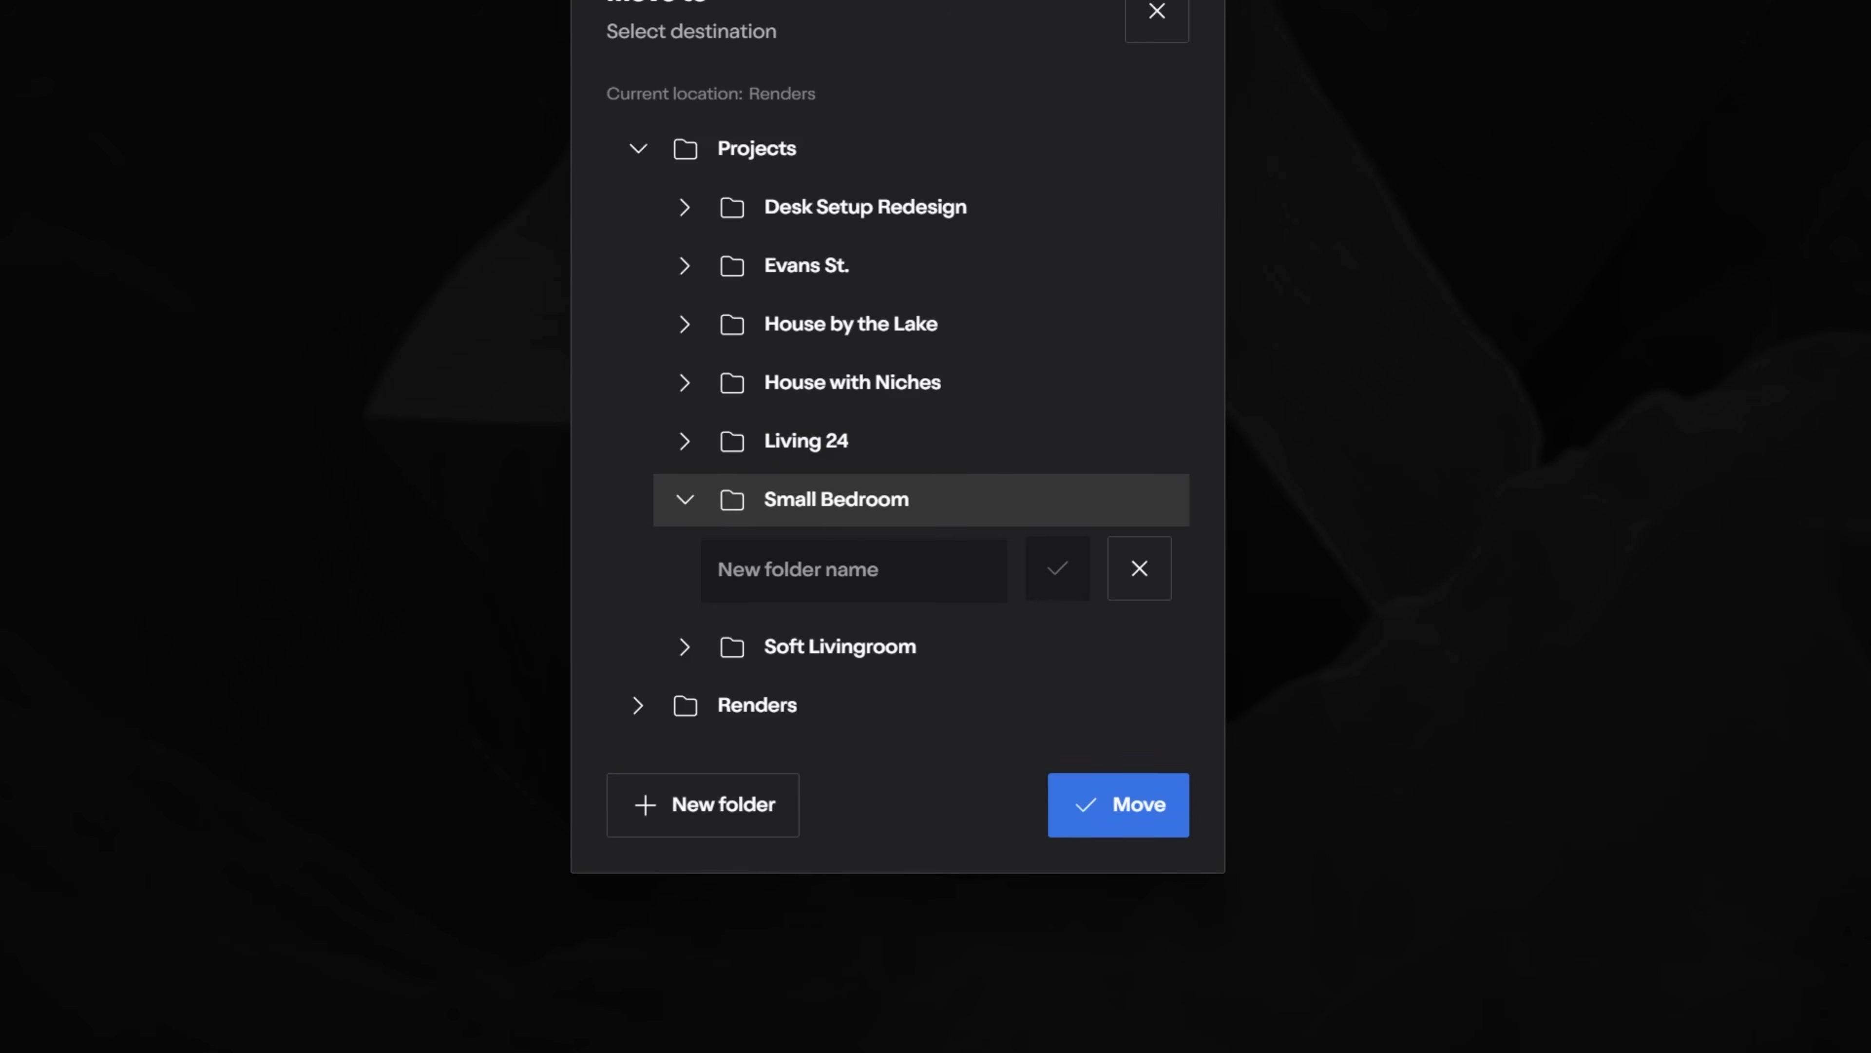
Confirm a new folder inside the Small Bedroom project, and compare the two dining table render versions side by side
click(1058, 569)
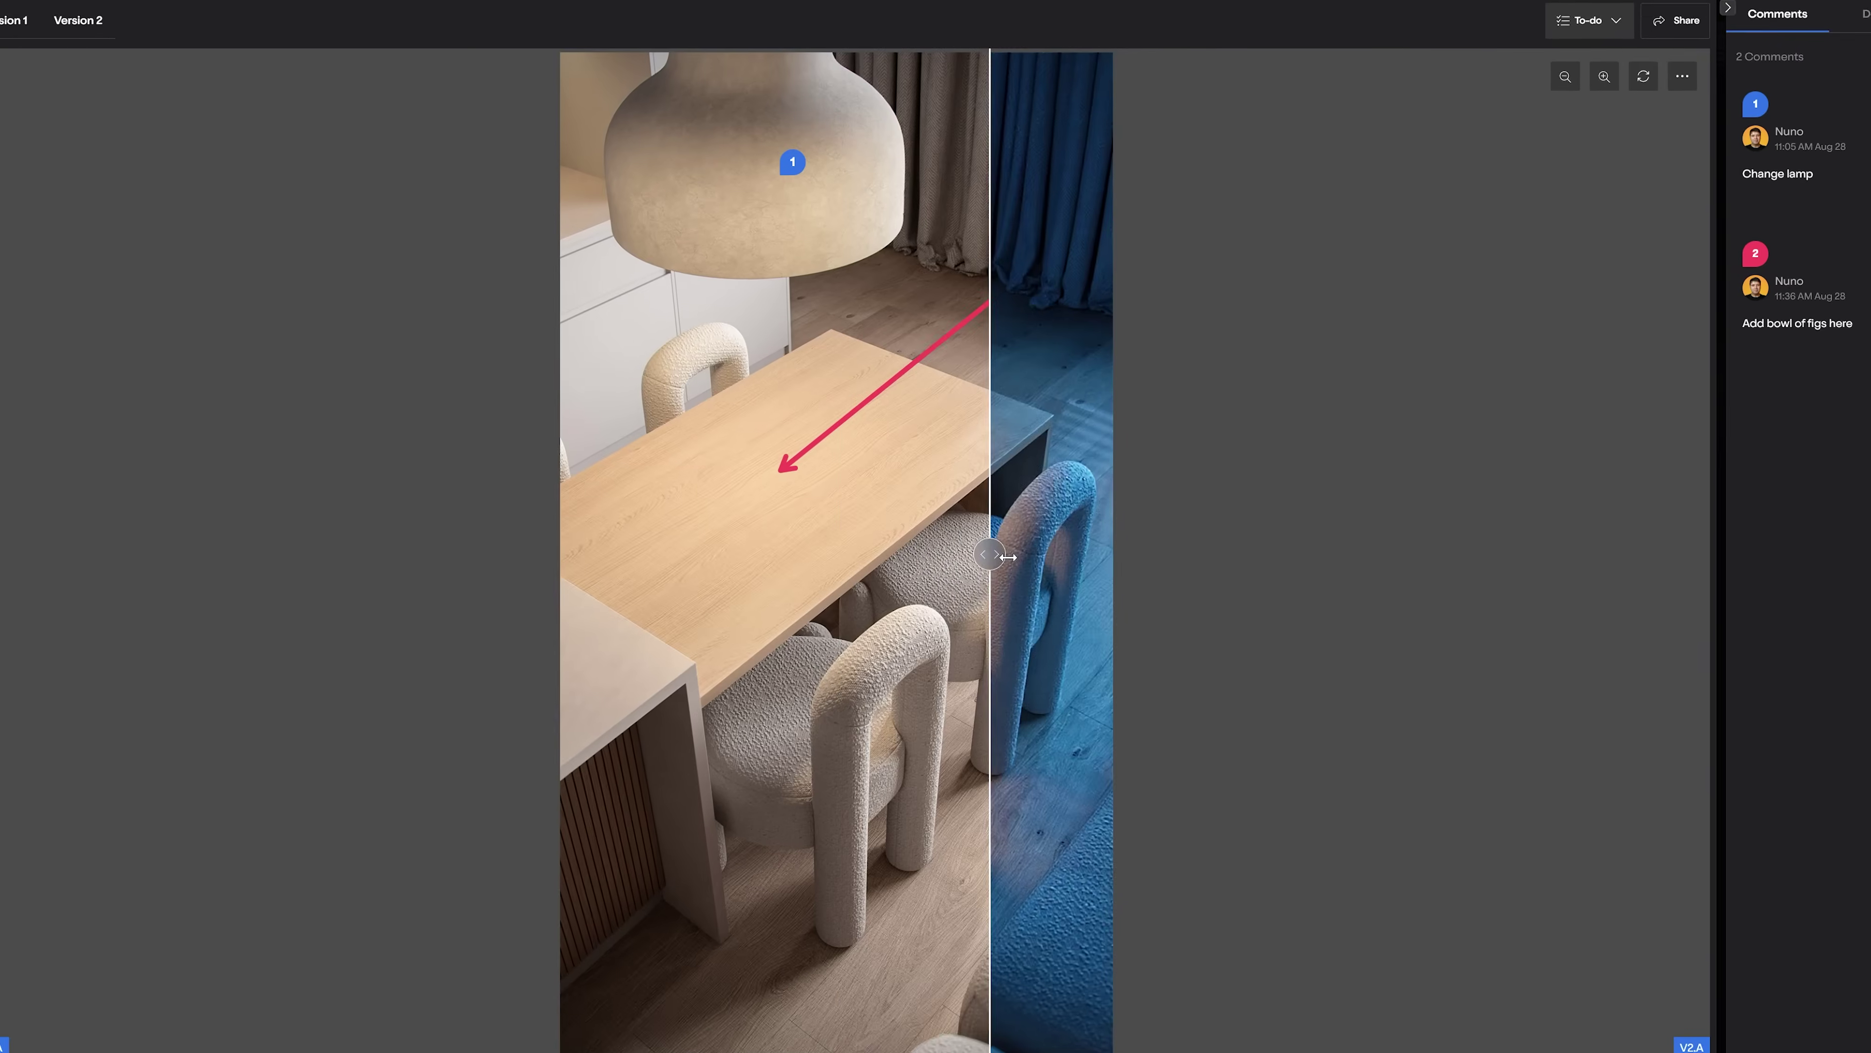
drag(994, 548, 500, 605)
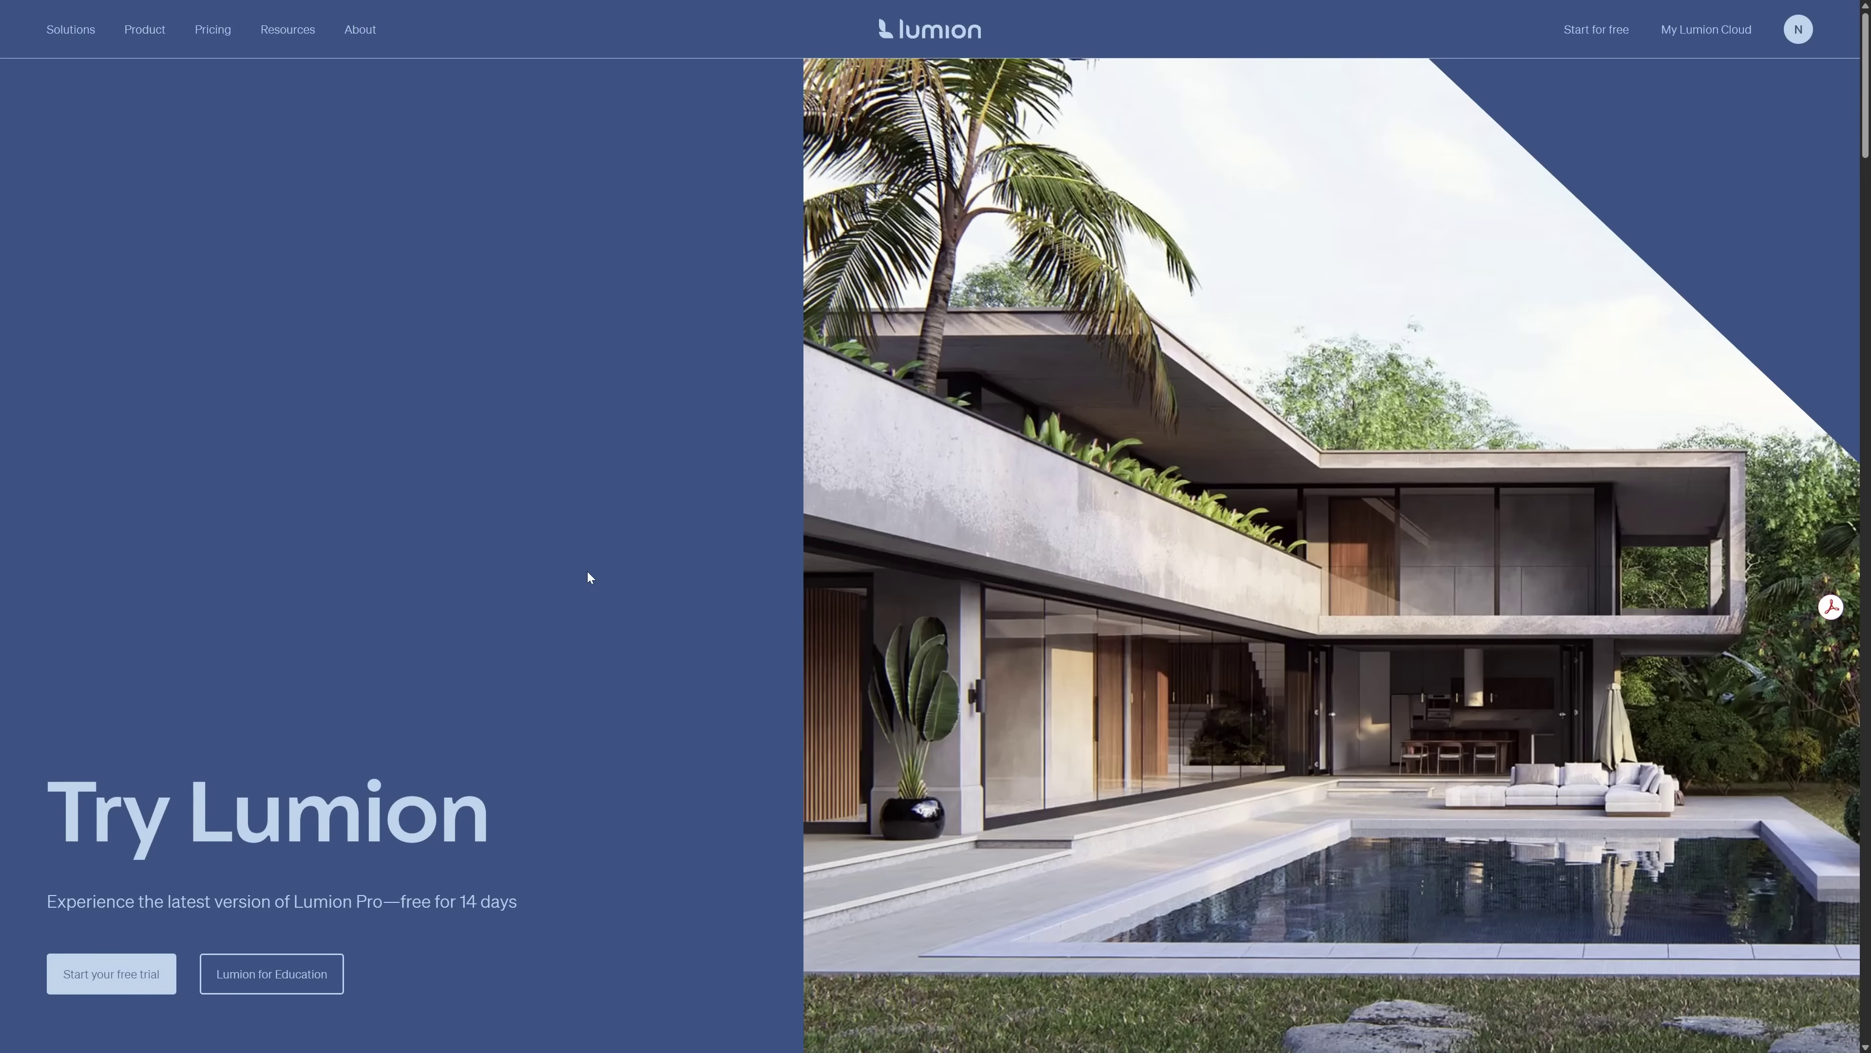
Review the Lumion free trial page and the free educational license options for students and faculty
scroll(646, 411, down, 10)
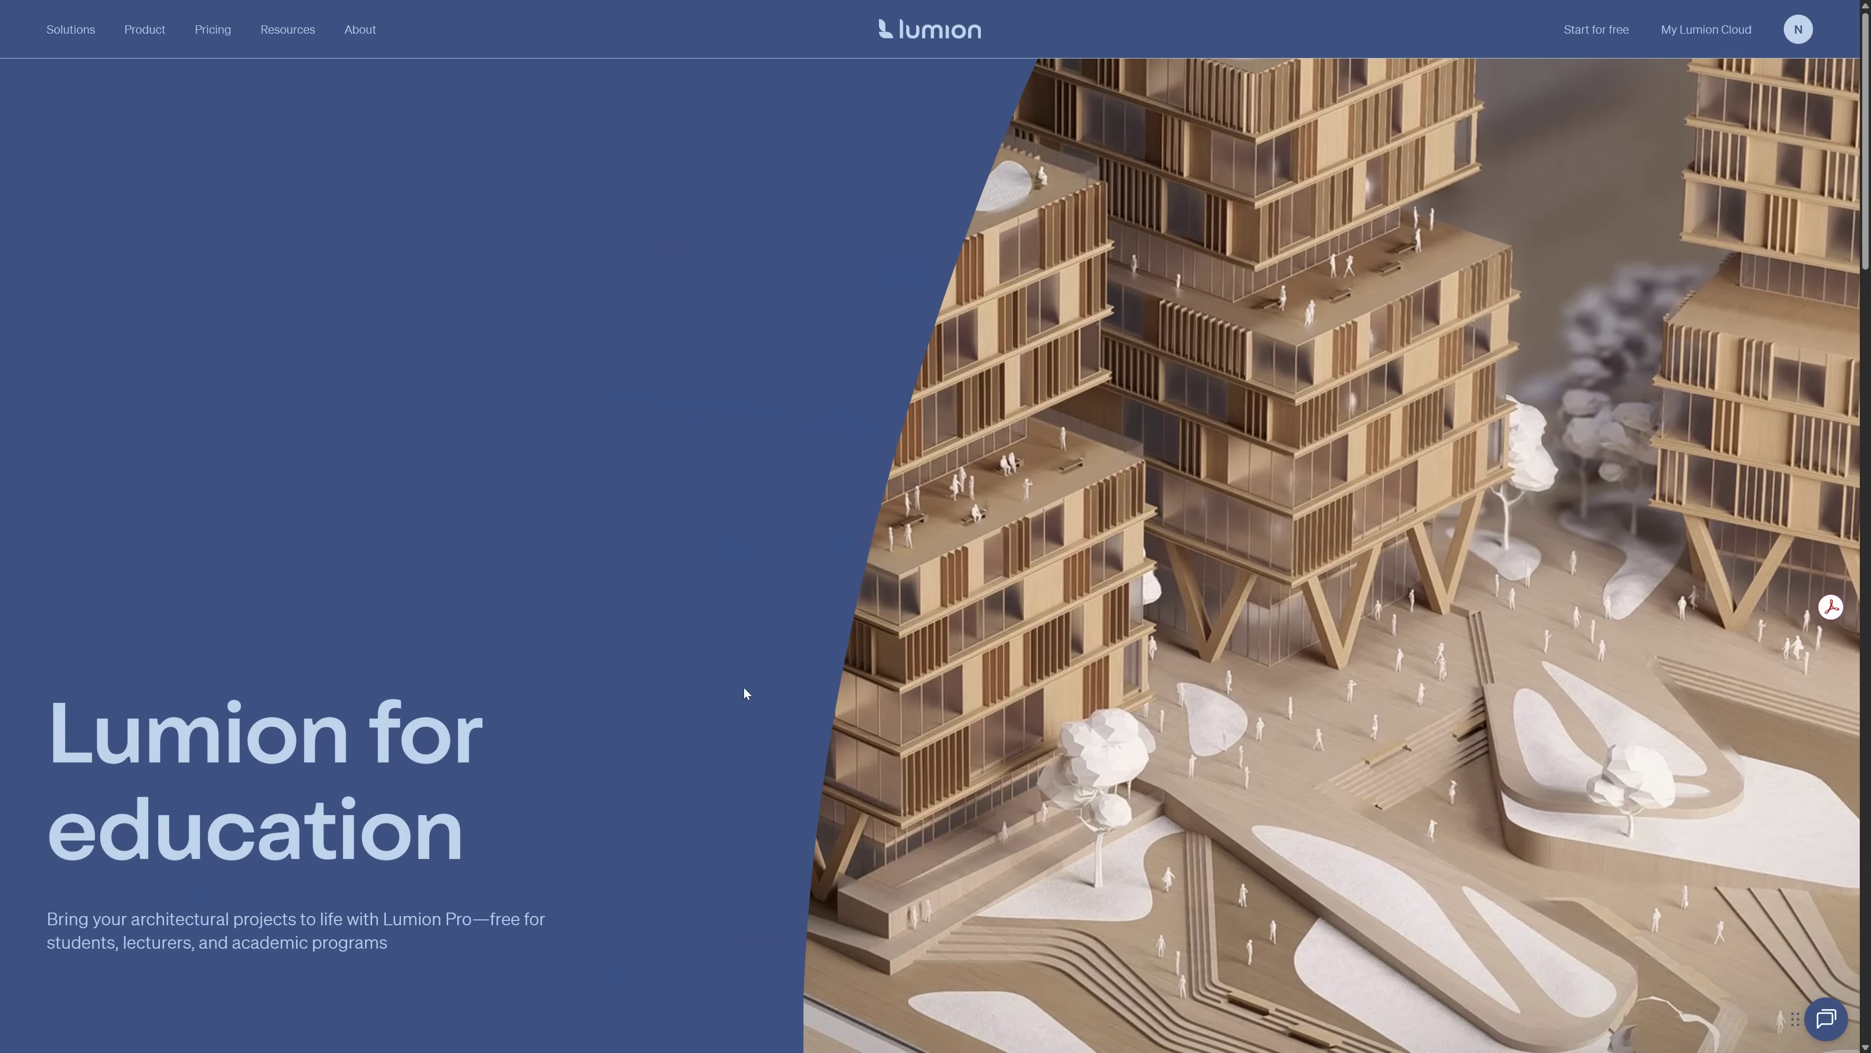
scroll(744, 693, down, 10)
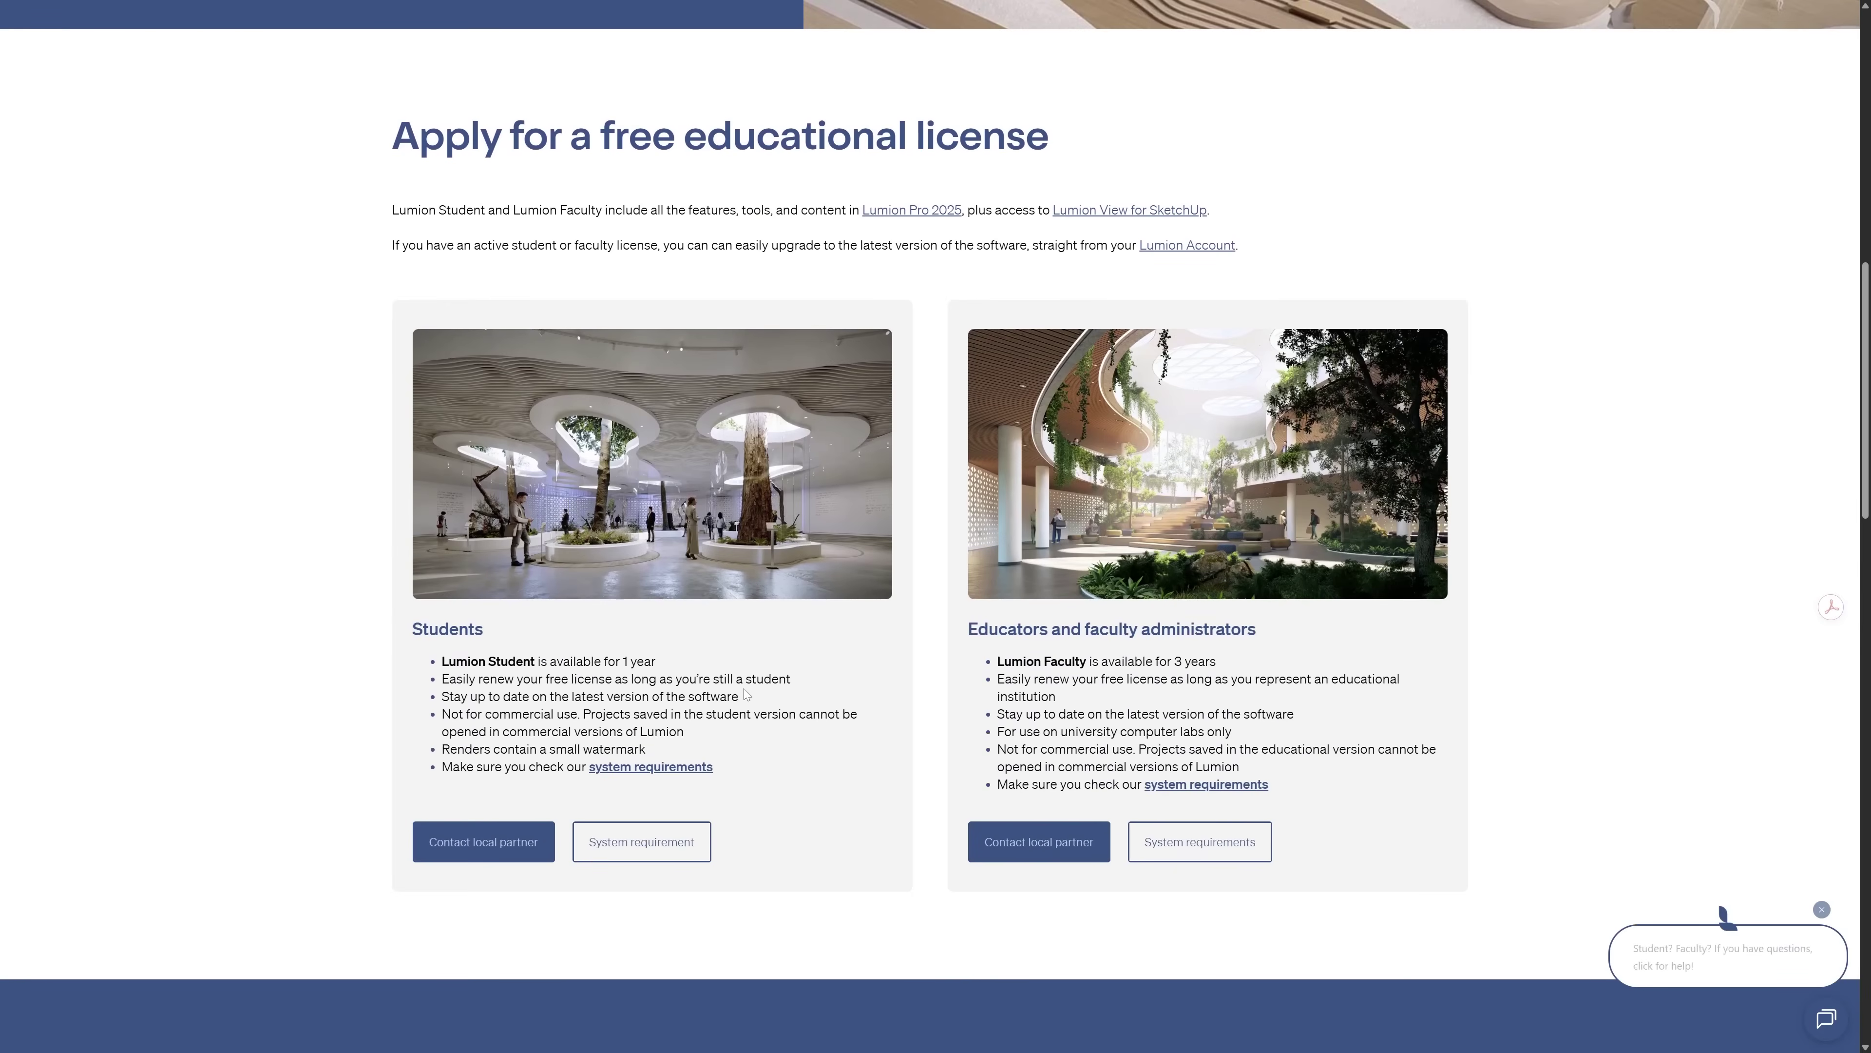
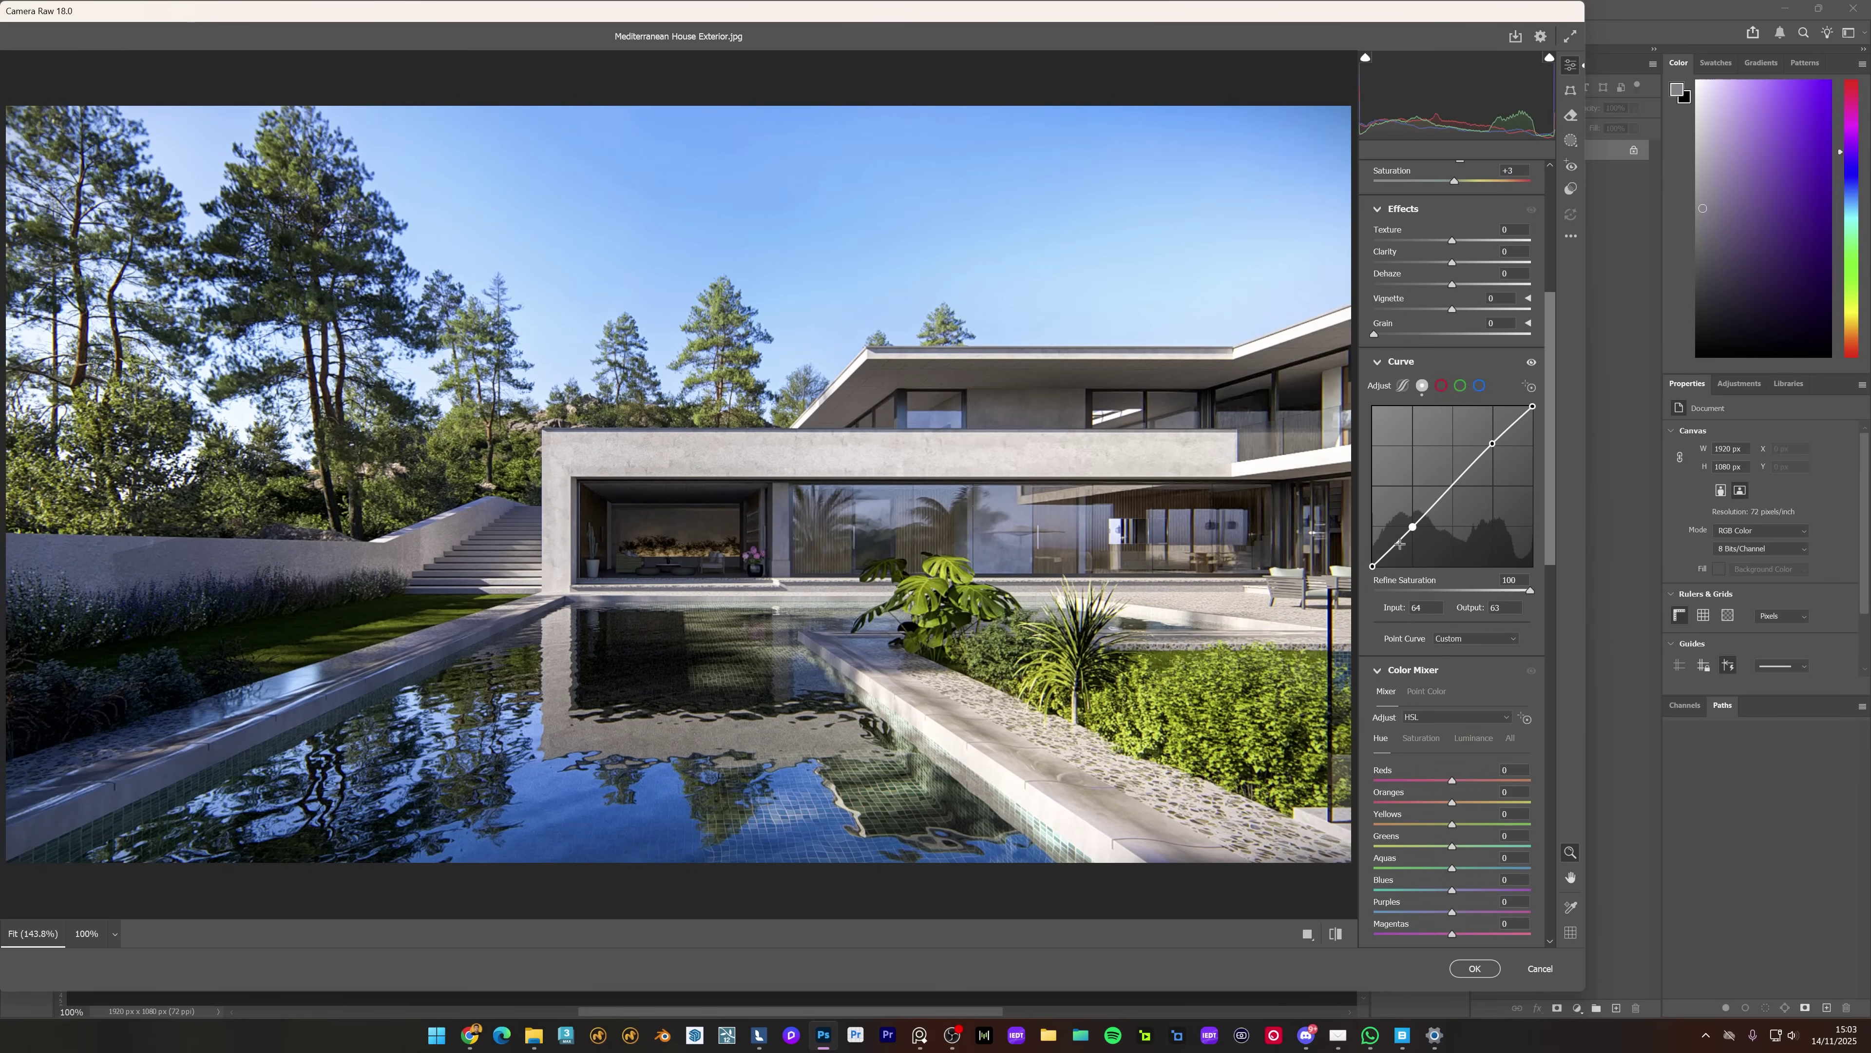
Compare the Camera Raw edits on the Mediterranean House Exterior render with the default settings
click(1335, 933)
click(1335, 933)
double_click(1335, 933)
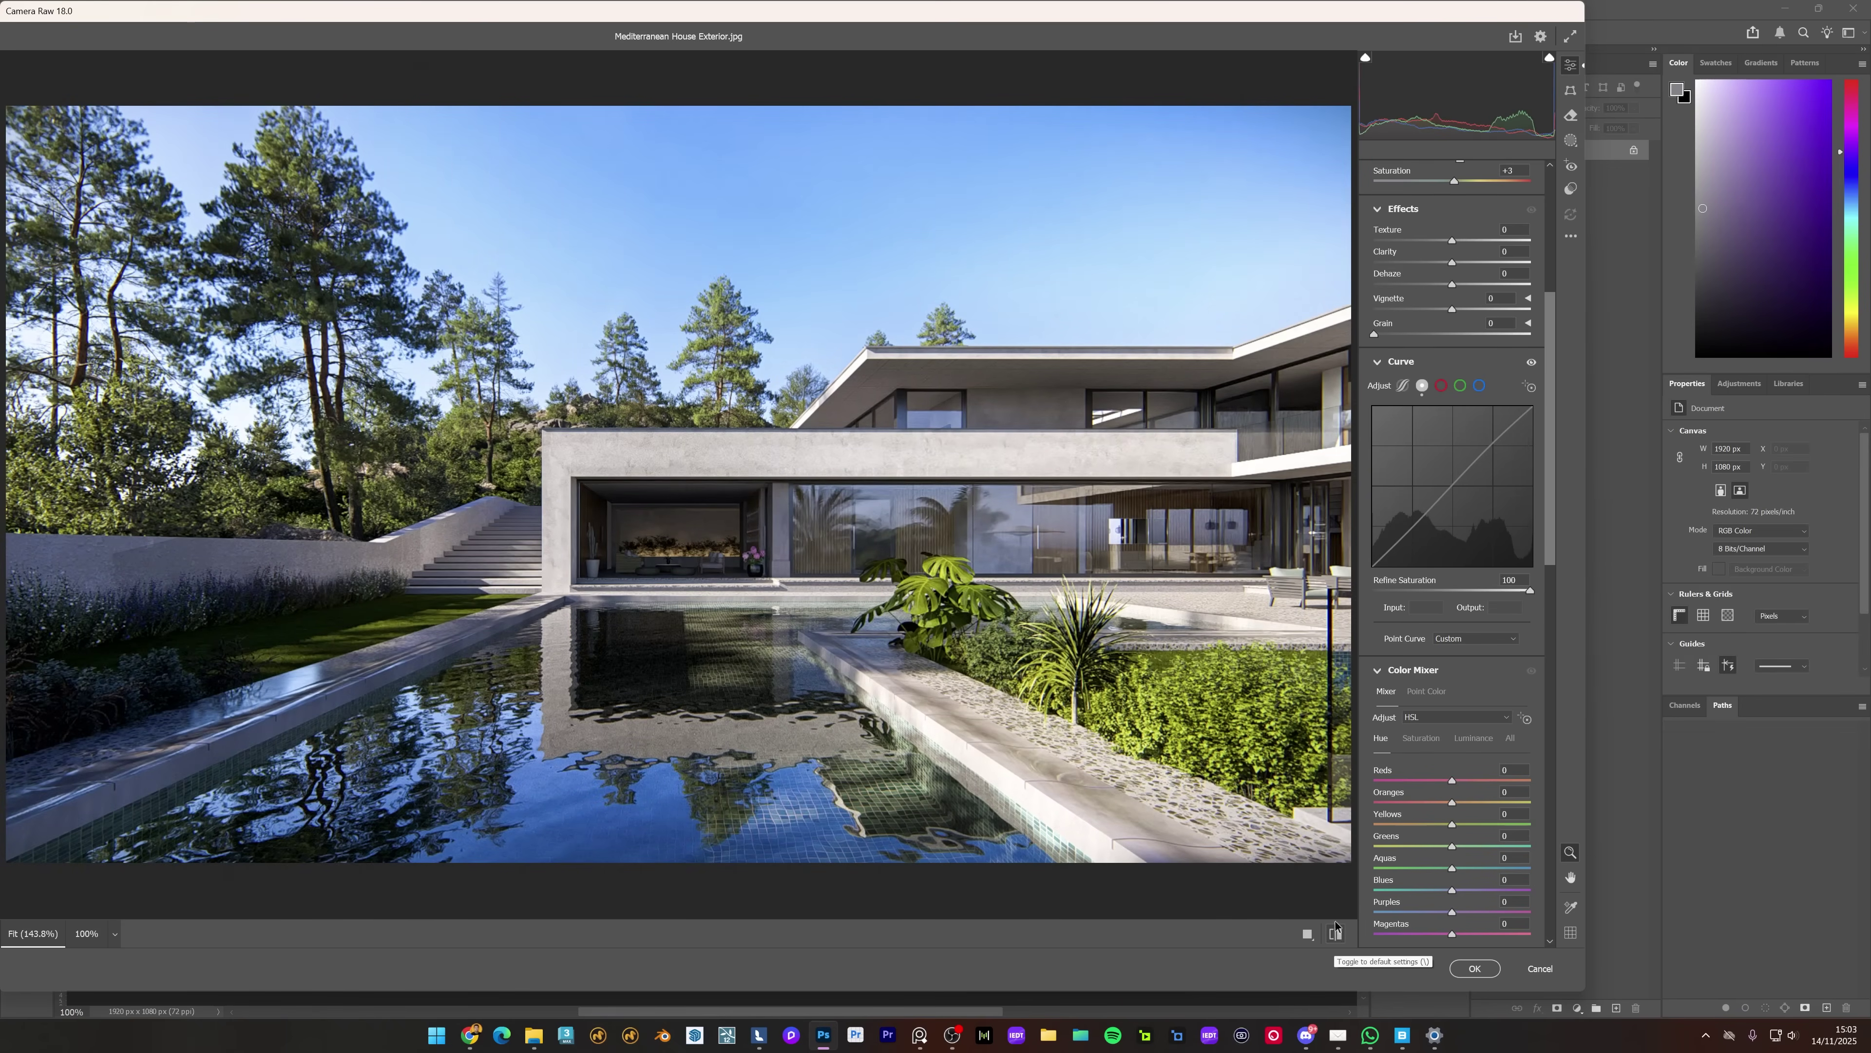
Try the Greens hue at both extremes in the Color Mixer, and slightly reduce the saturation of Yellows and Greens
scroll(1456, 689, down, 3)
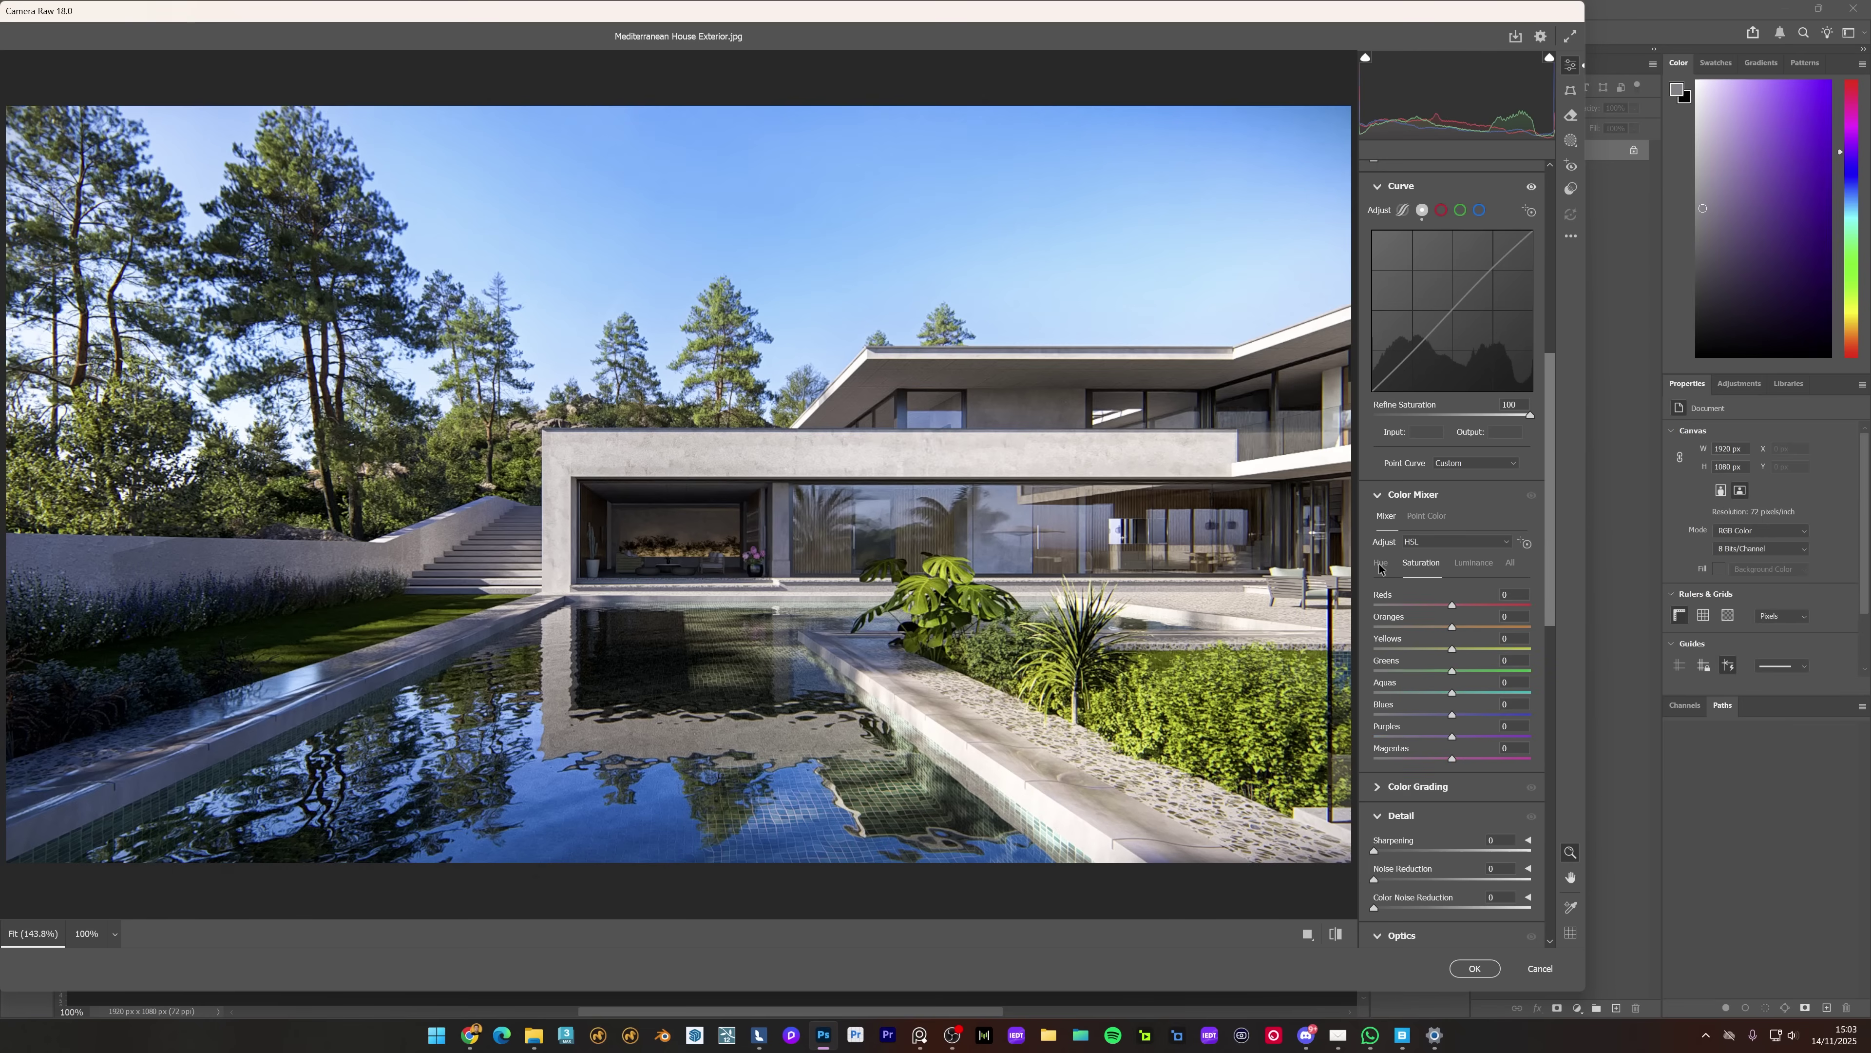
click(1380, 564)
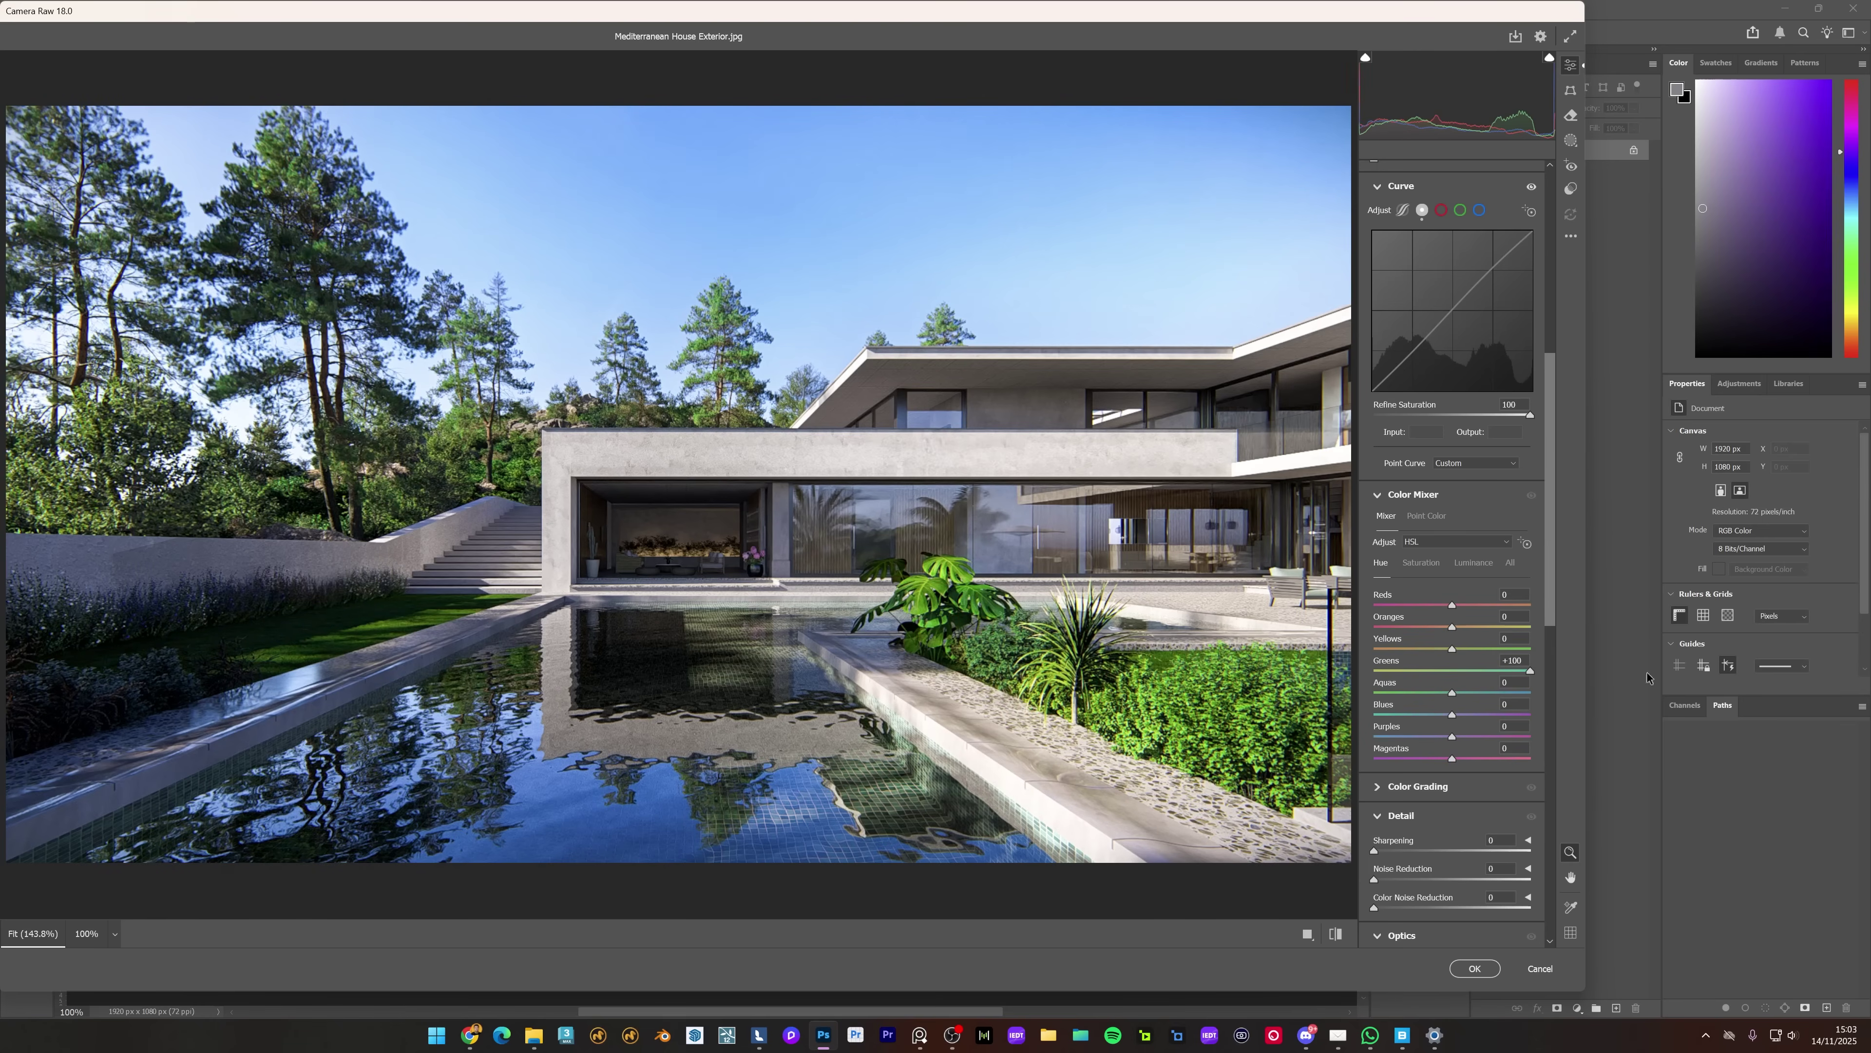
drag(1530, 671, 1373, 670)
click(1422, 677)
key(ctrl+alt+shift+s)
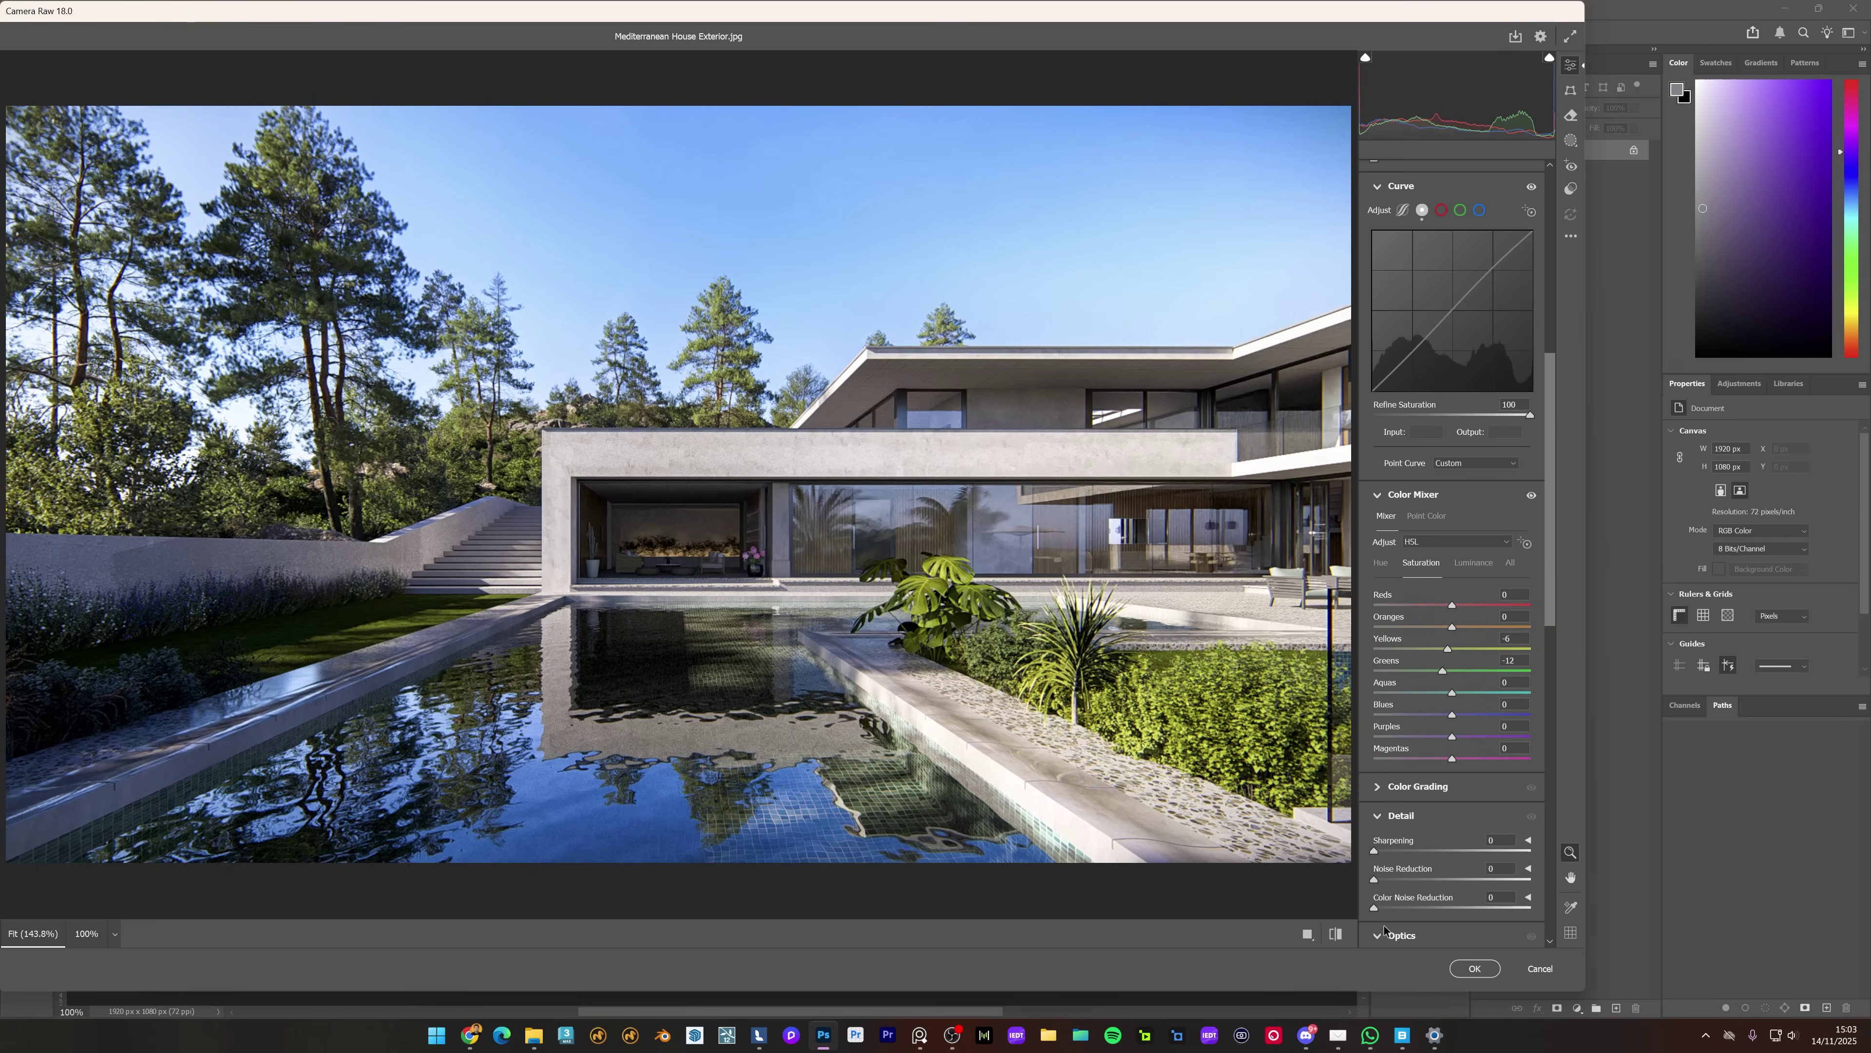
Fine-tune the Shadows in the Light settings, and compare the edited render with its default version
scroll(1502, 332, up, 6)
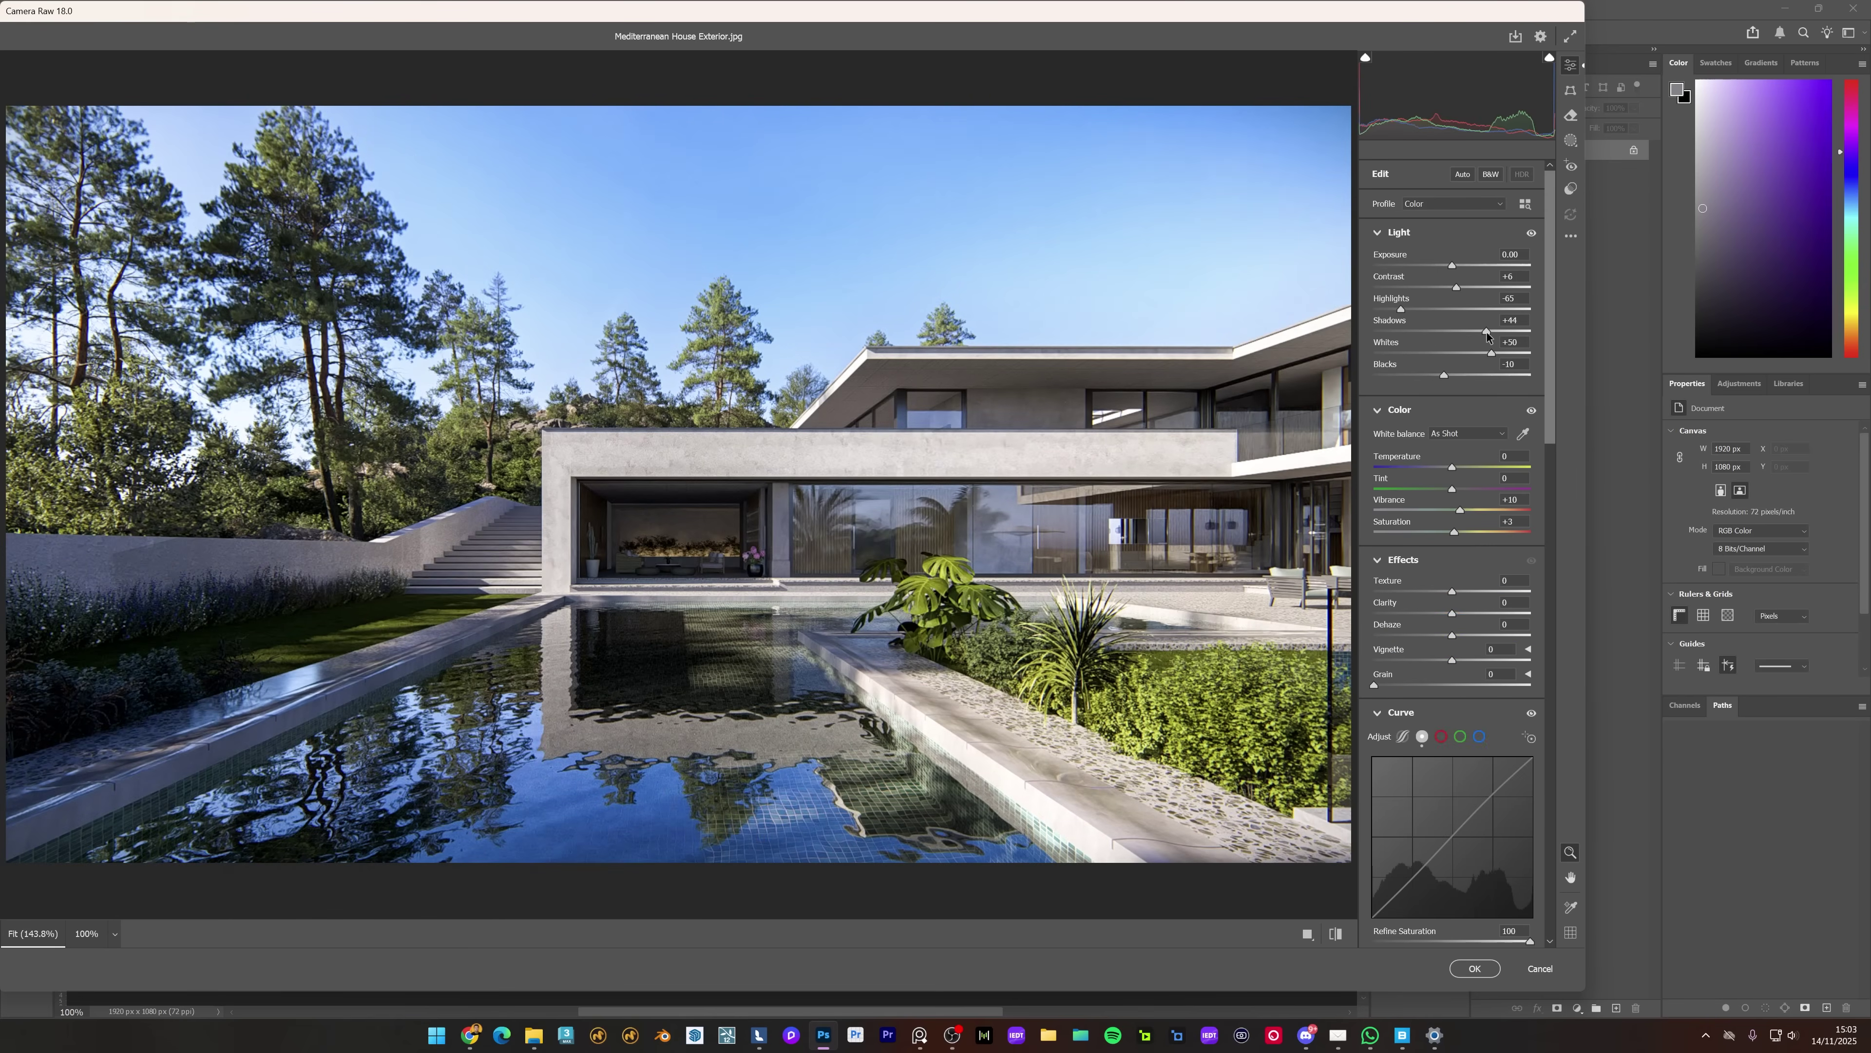
drag(1477, 333, 1497, 339)
click(1335, 935)
click(1336, 934)
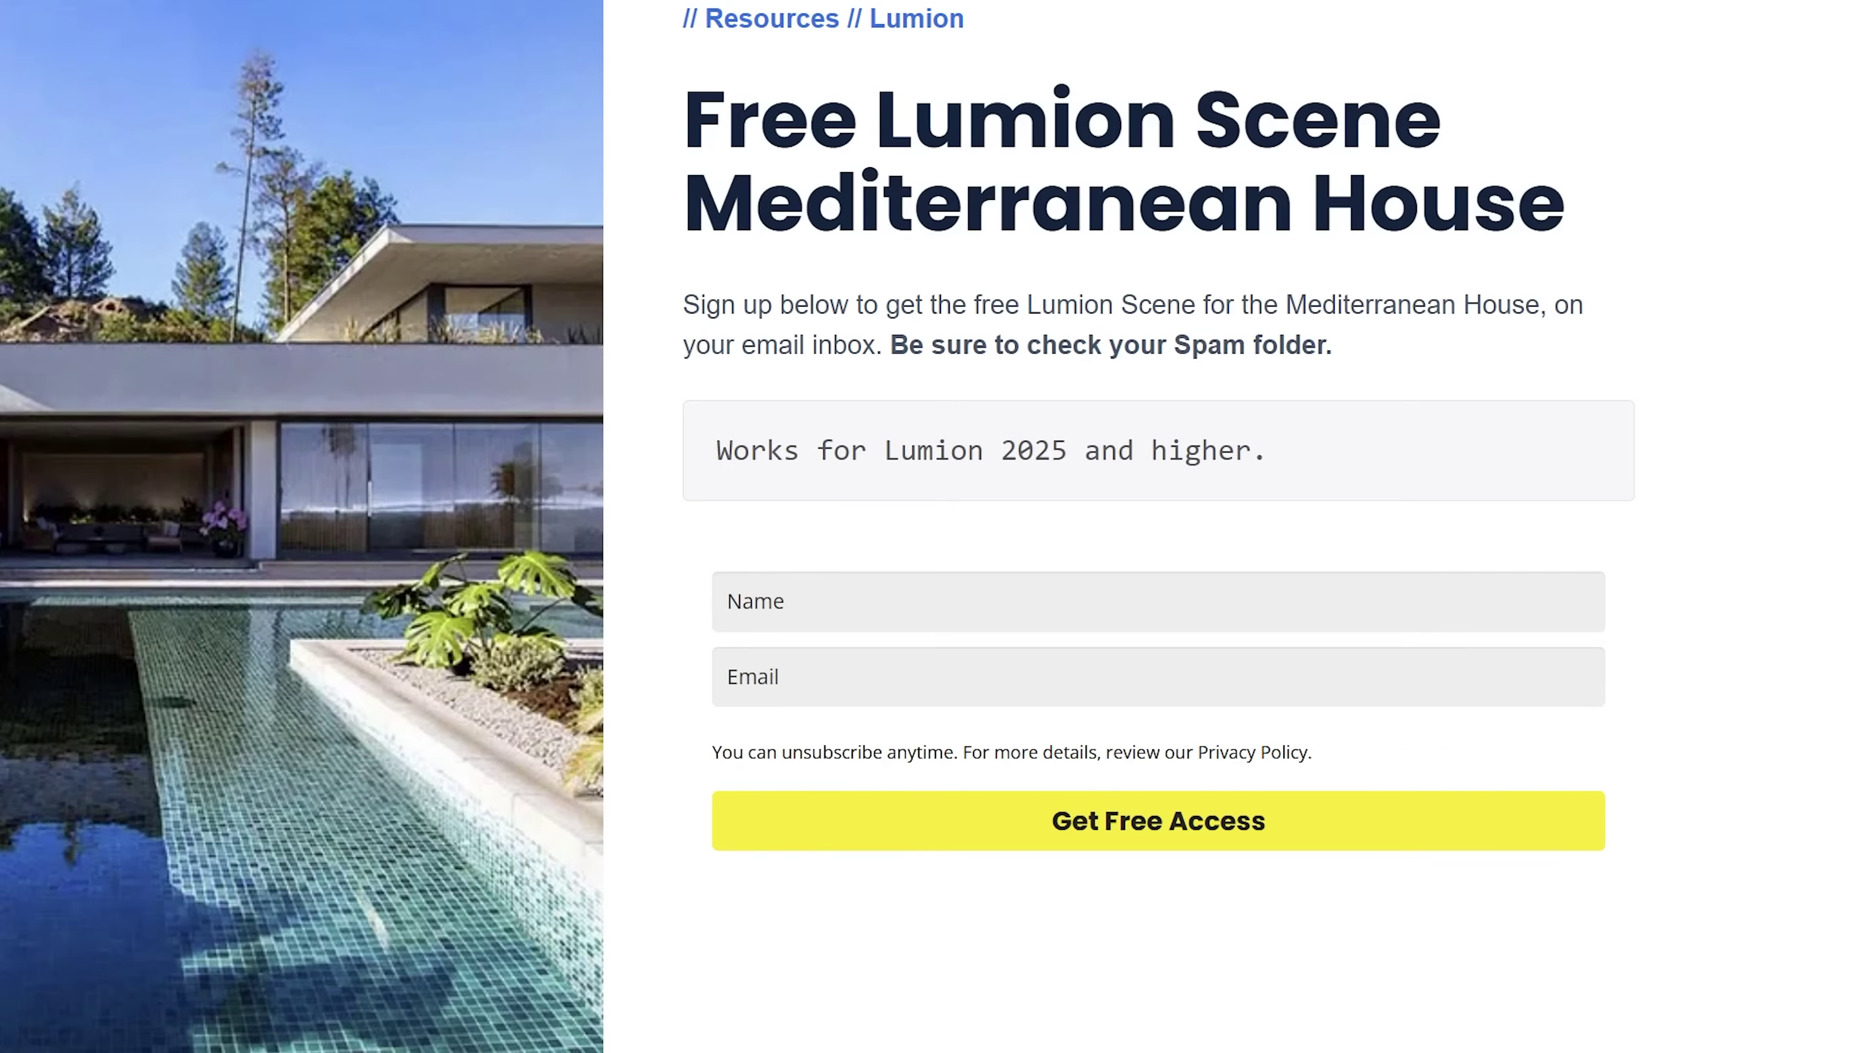
Fill in the name and begin the e-mail in the sign-up form for the free Mediterranean House Lumion scene
click(1039, 563)
text(My Name)
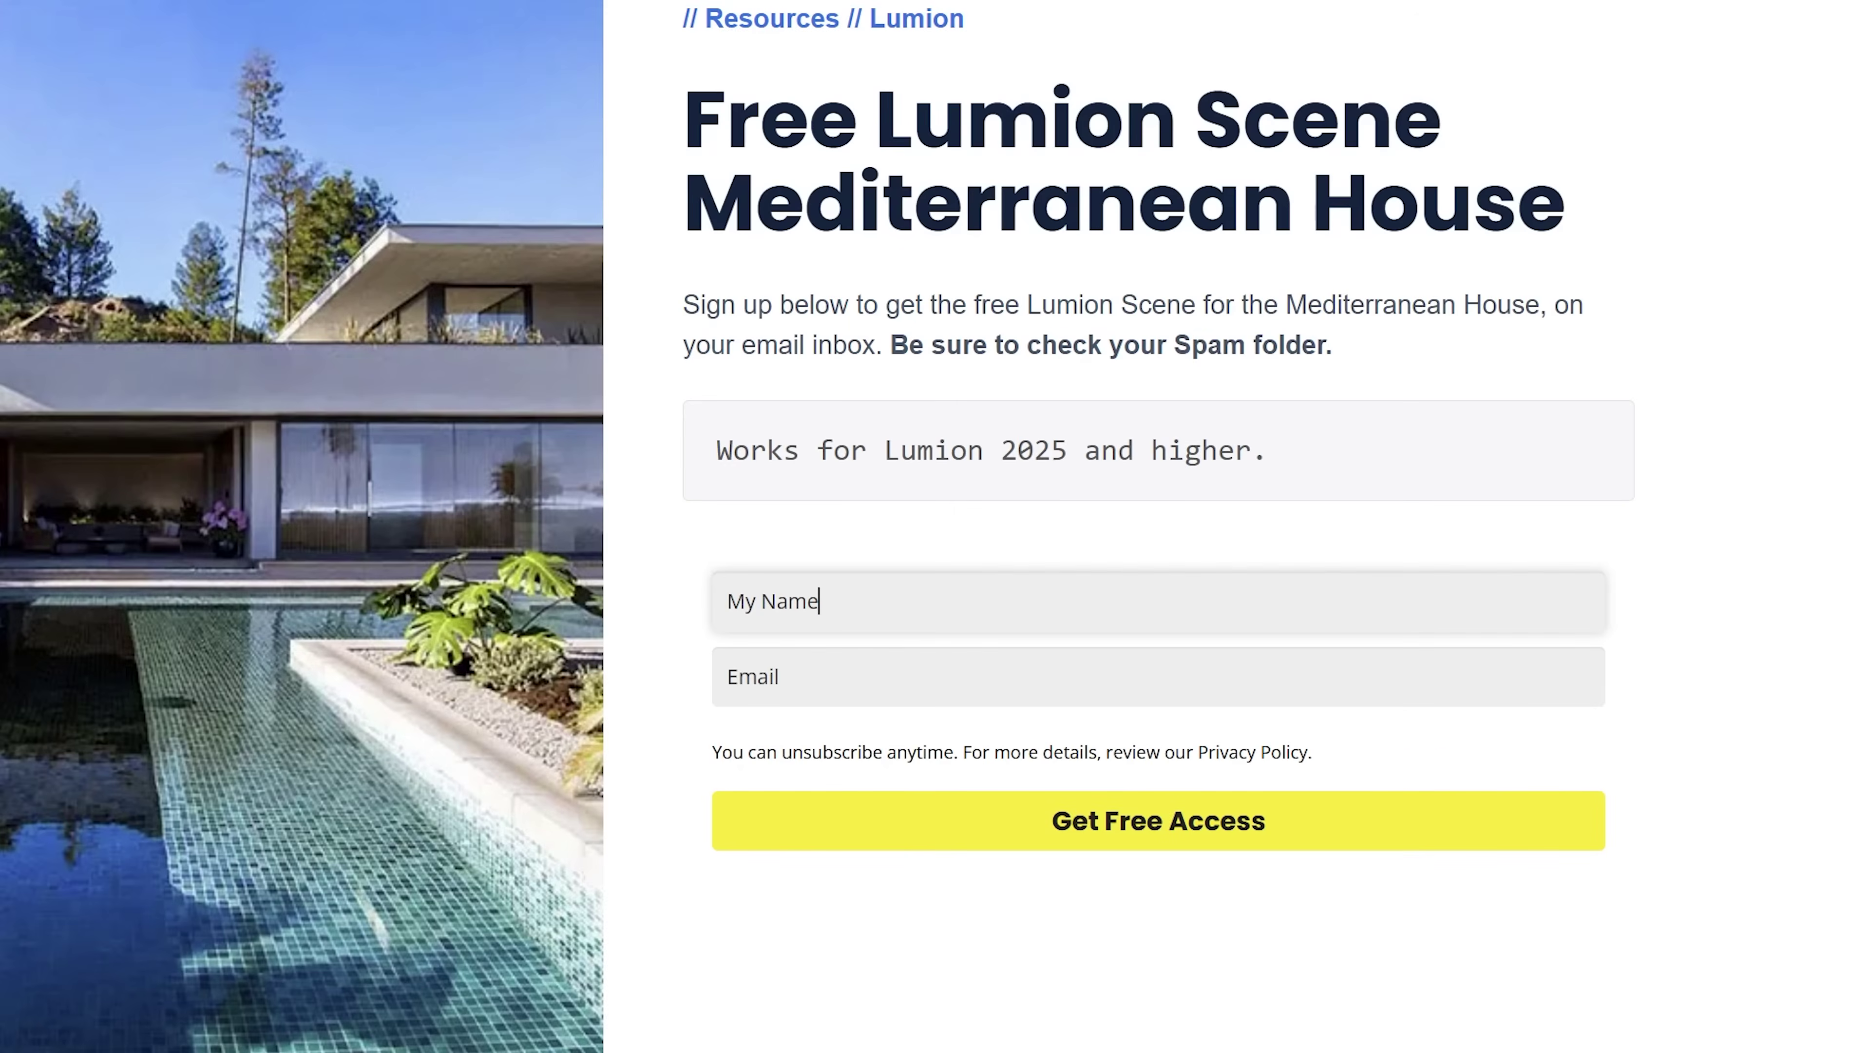
key(Tab)
text(mye)
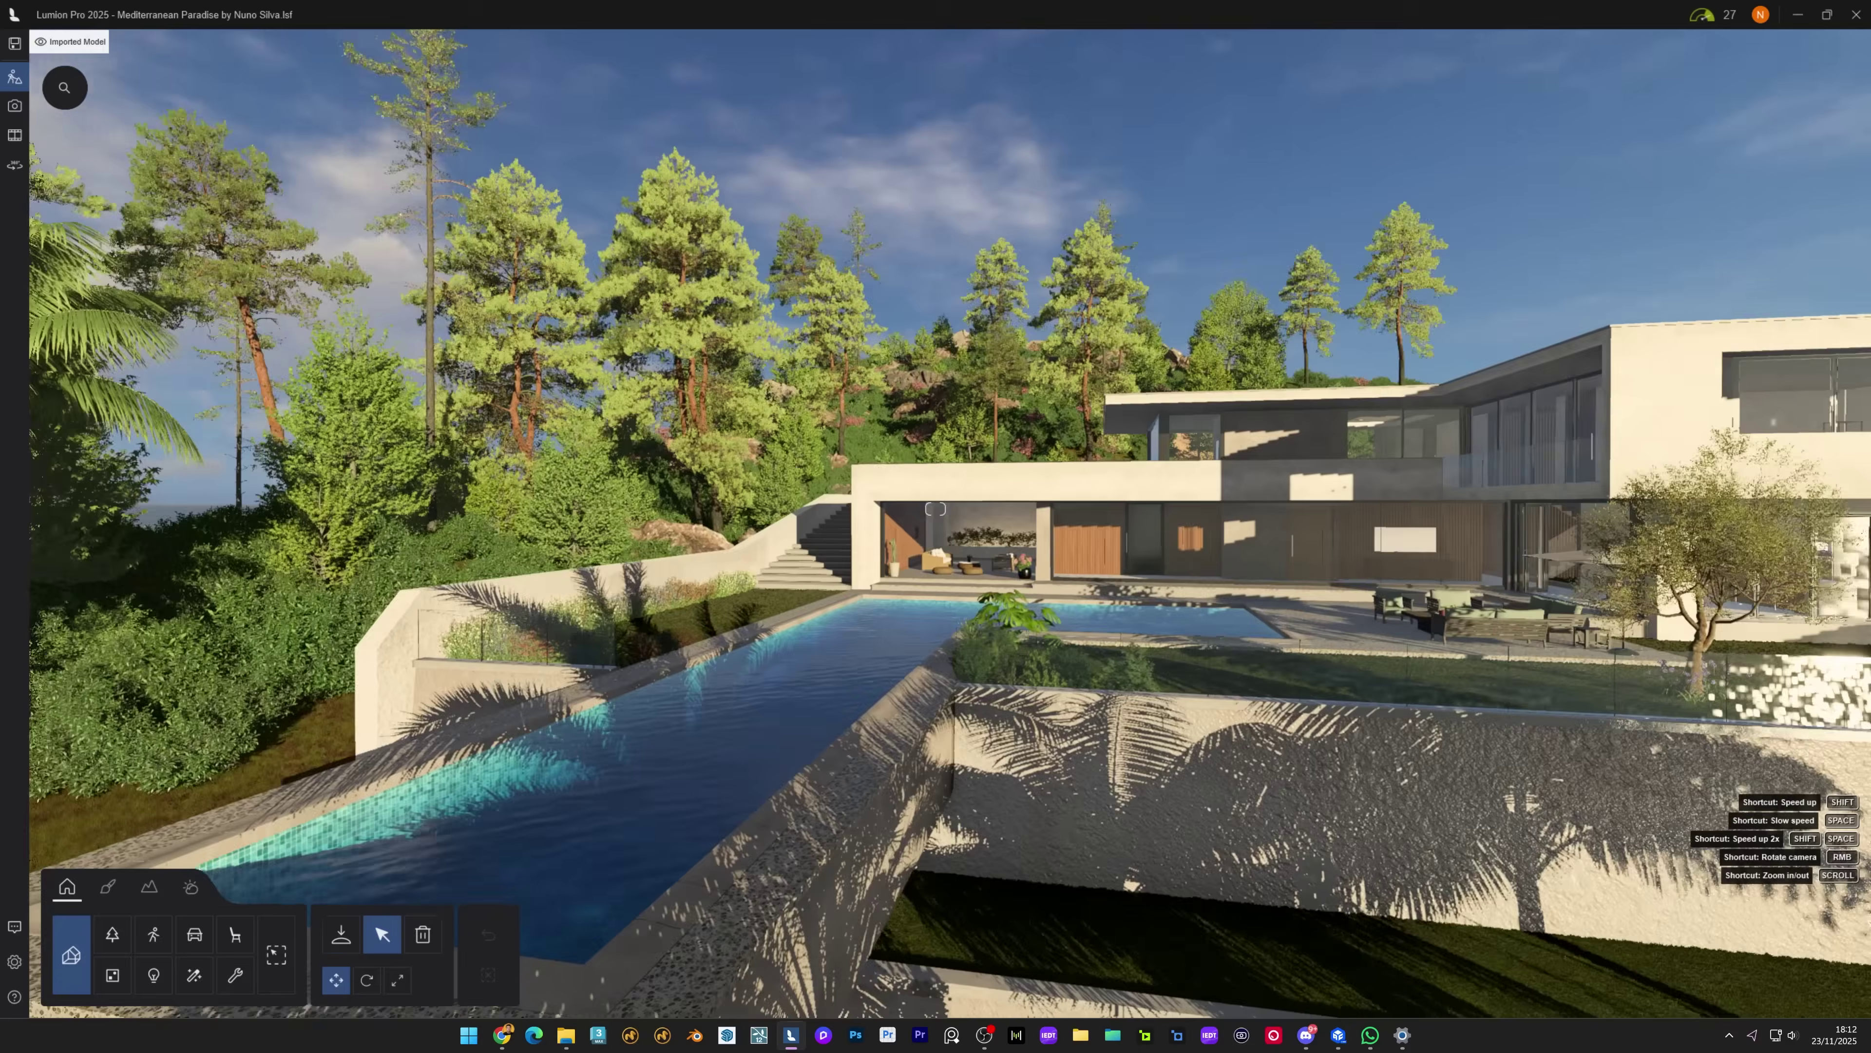
Look through the free scene's saved photos in Lumion, including Instagram Stories, Morning Fog, Sunset and Morning Sunny
right_drag(935, 509, 935, 508)
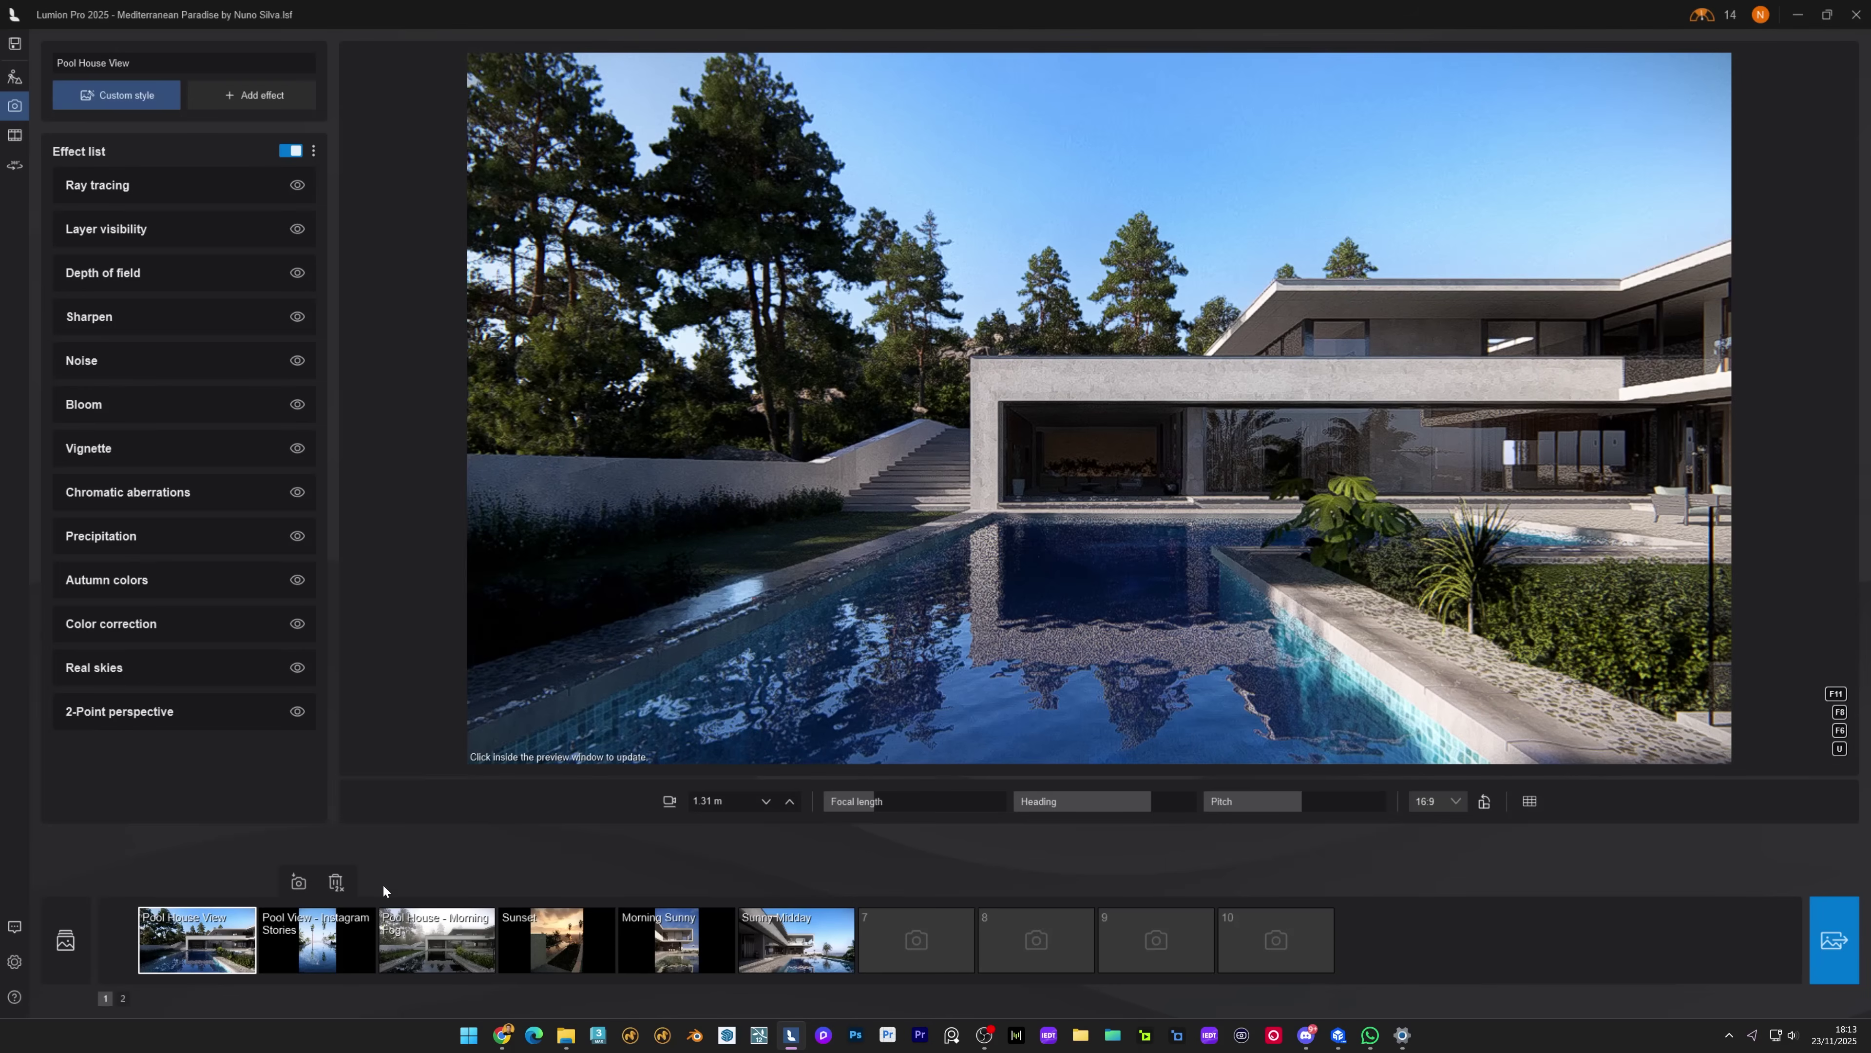
click(331, 962)
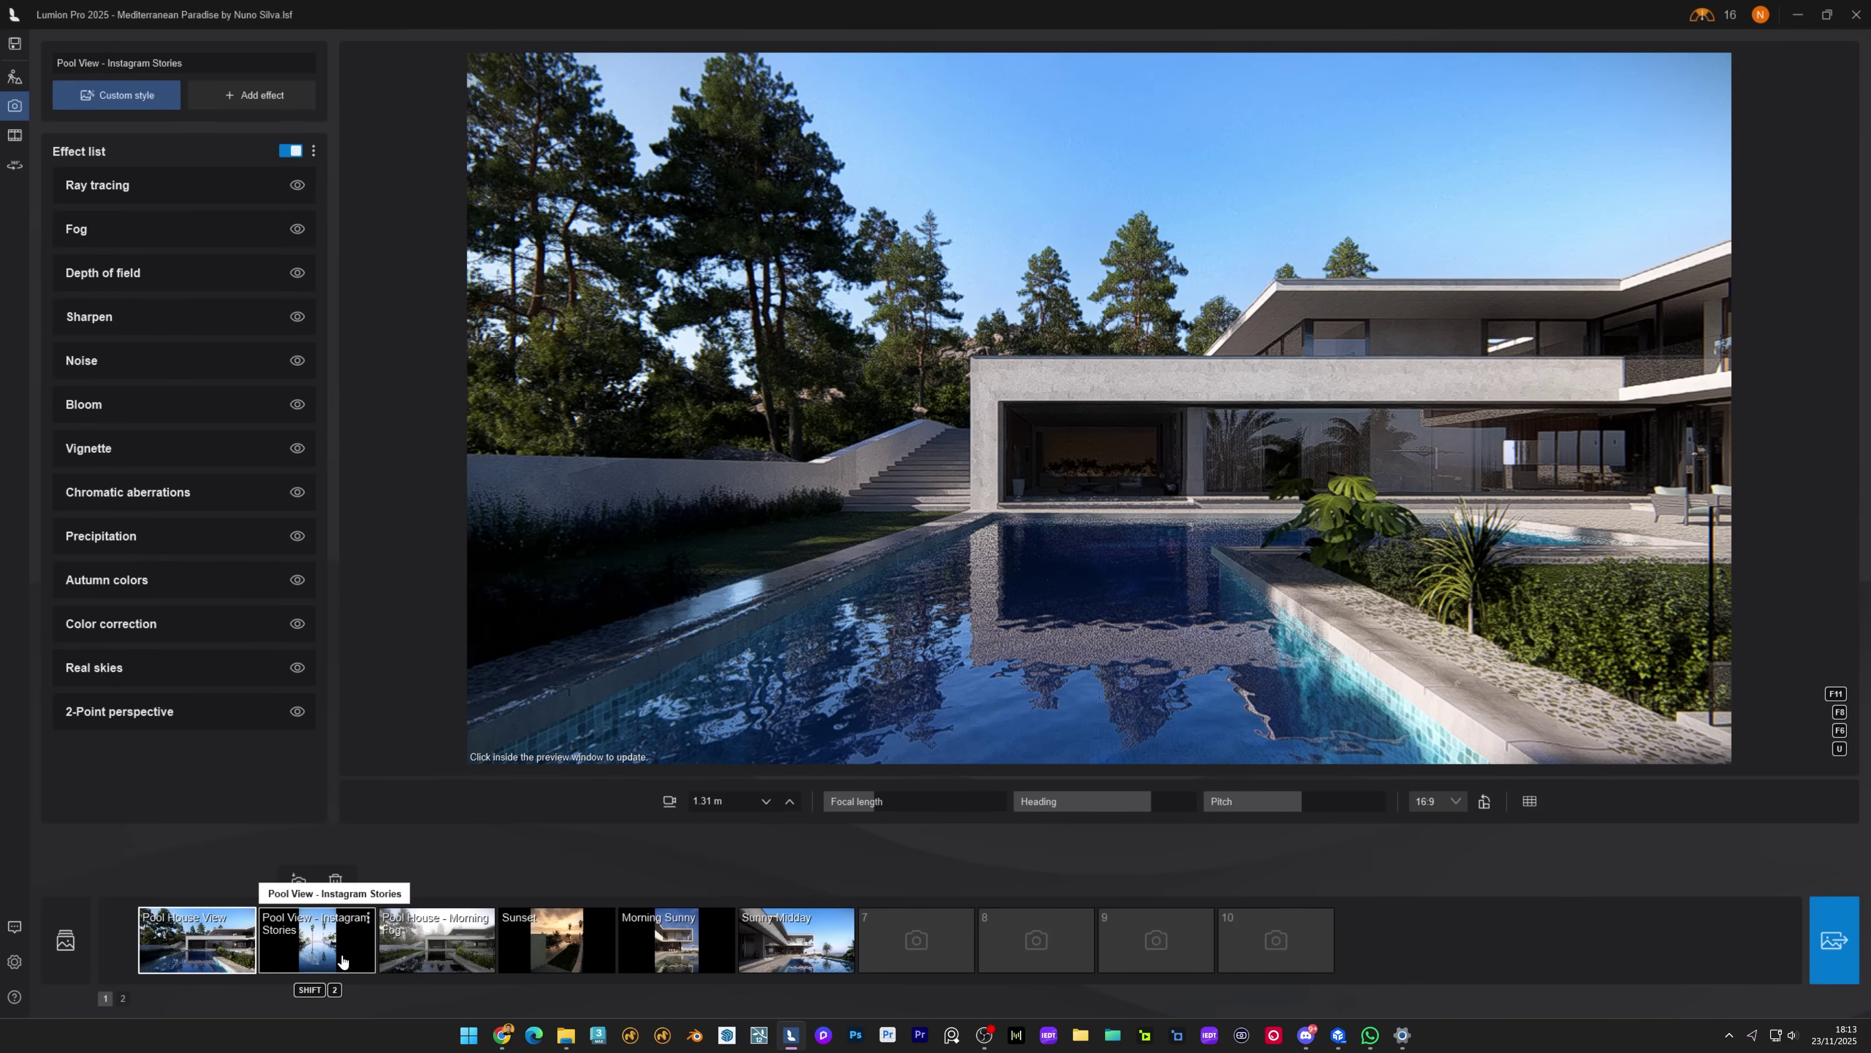
click(443, 958)
click(569, 955)
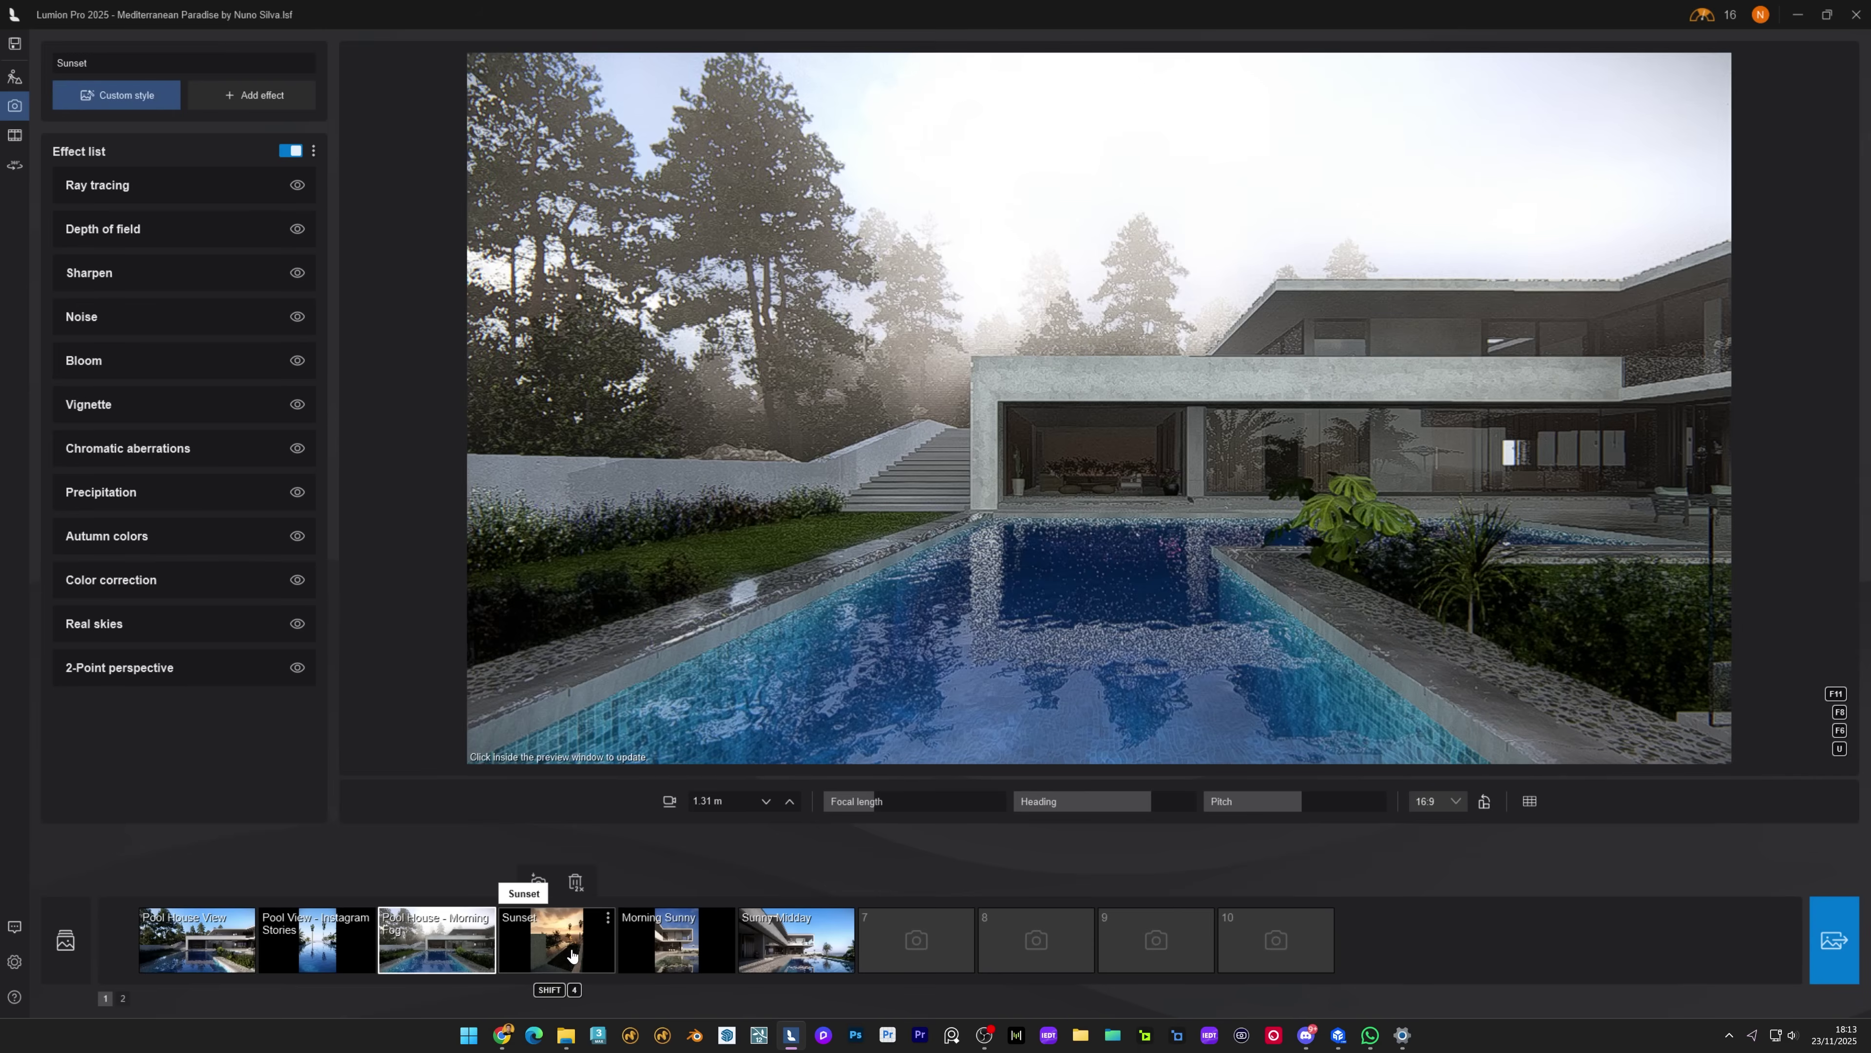
click(692, 952)
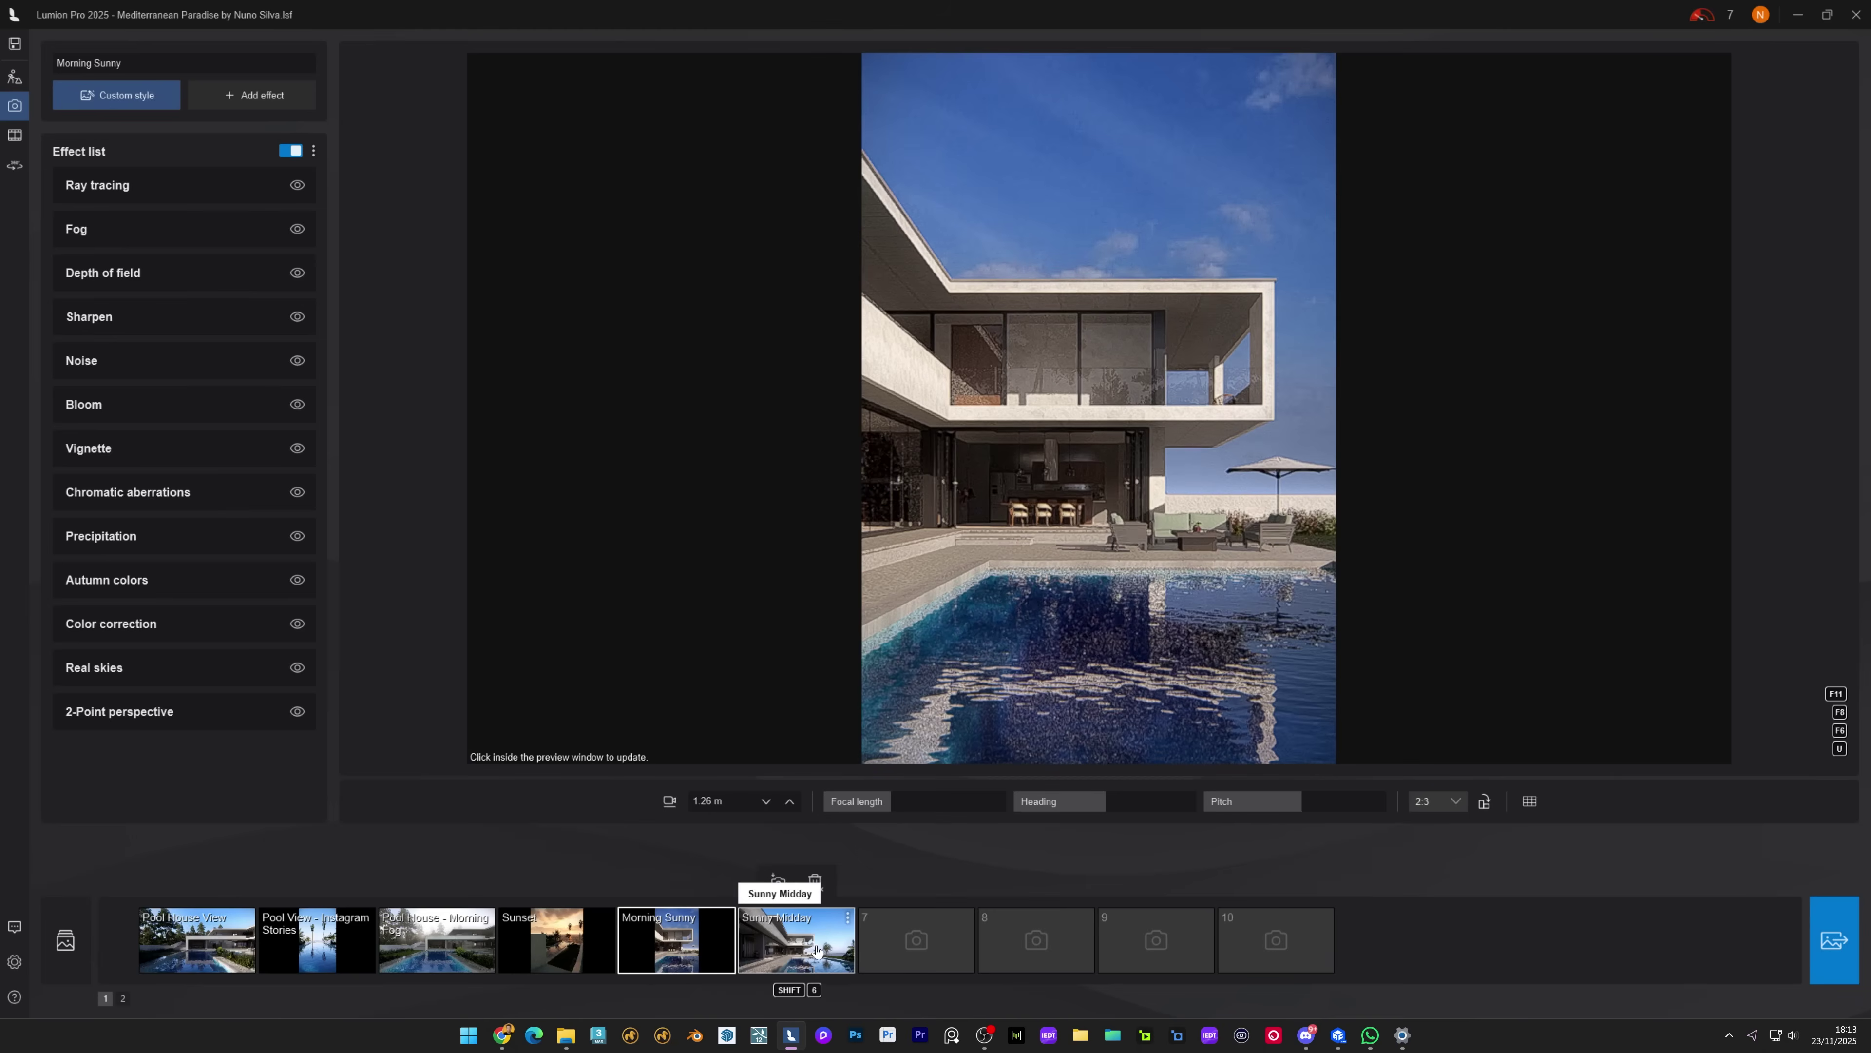